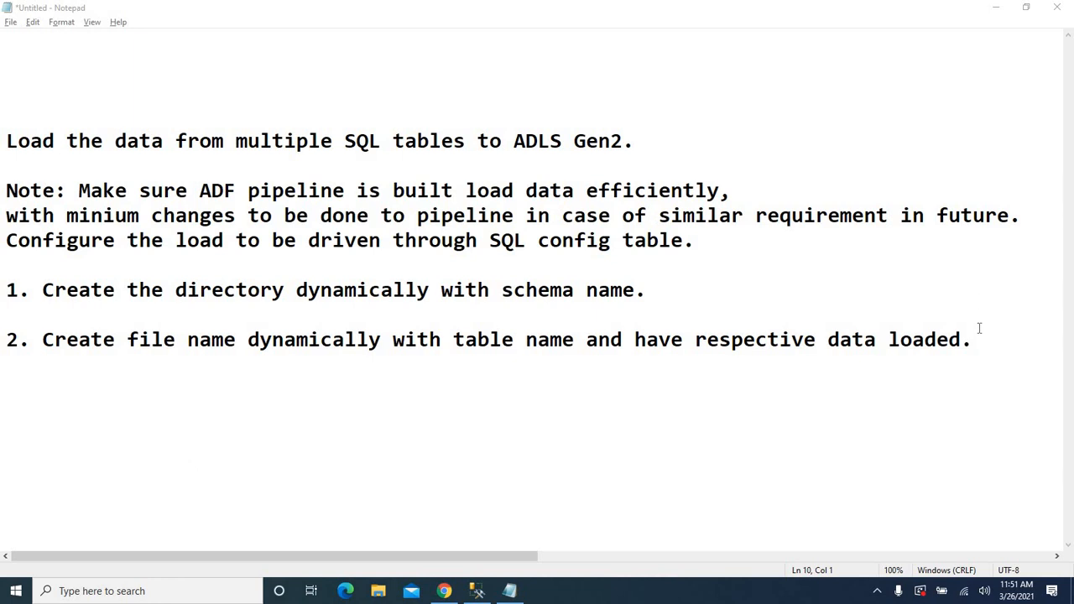
# Step: Review the load requirements in the notes, then switch to SQL Server Management Studio
pyautogui.moveTo(974, 340); pyautogui.dragTo(2, 126)
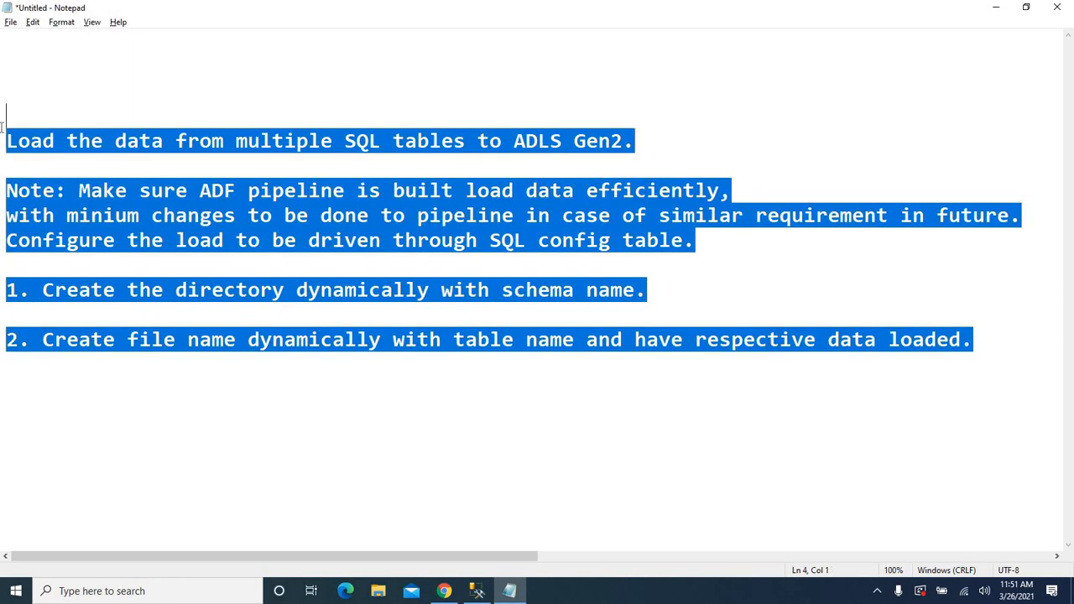
pyautogui.click(62, 105)
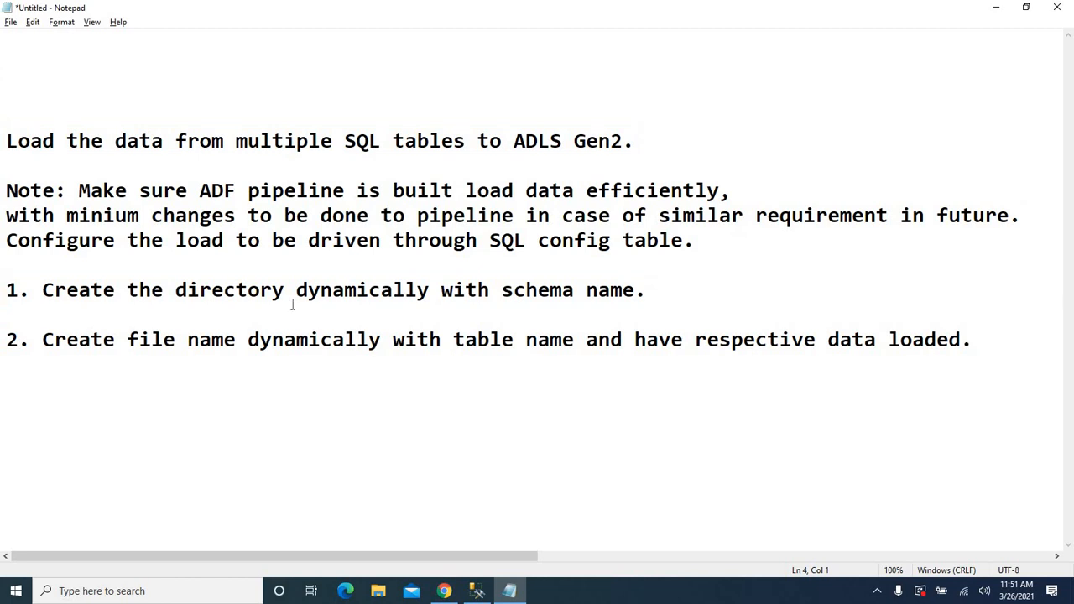
pyautogui.click(476, 591)
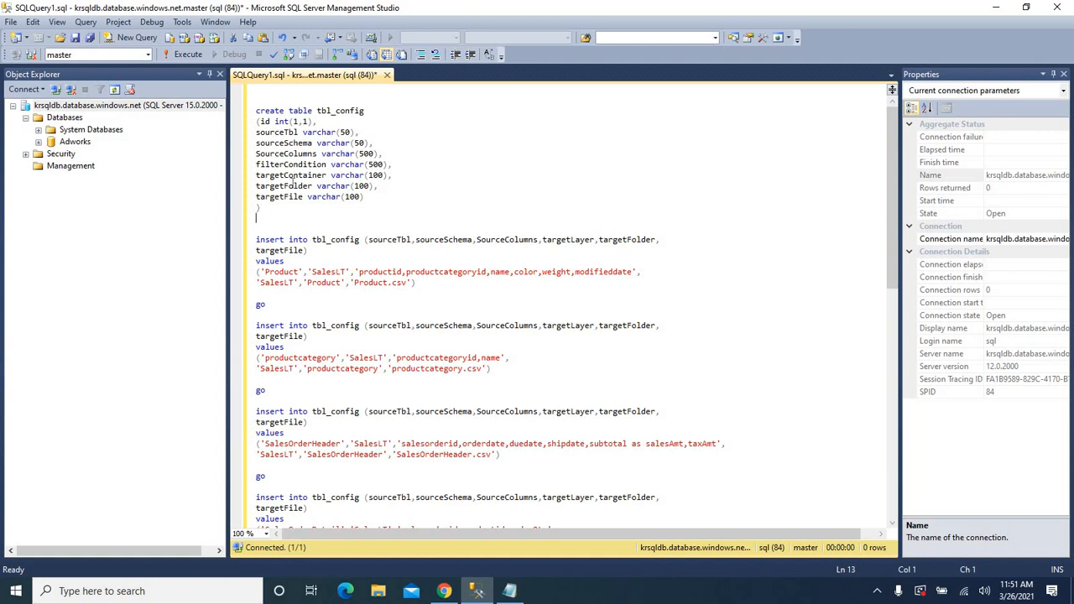
# Step: Set the active database of the tbl_config query to TARGETDB
pyautogui.moveTo(266, 208); pyautogui.dragTo(256, 110)
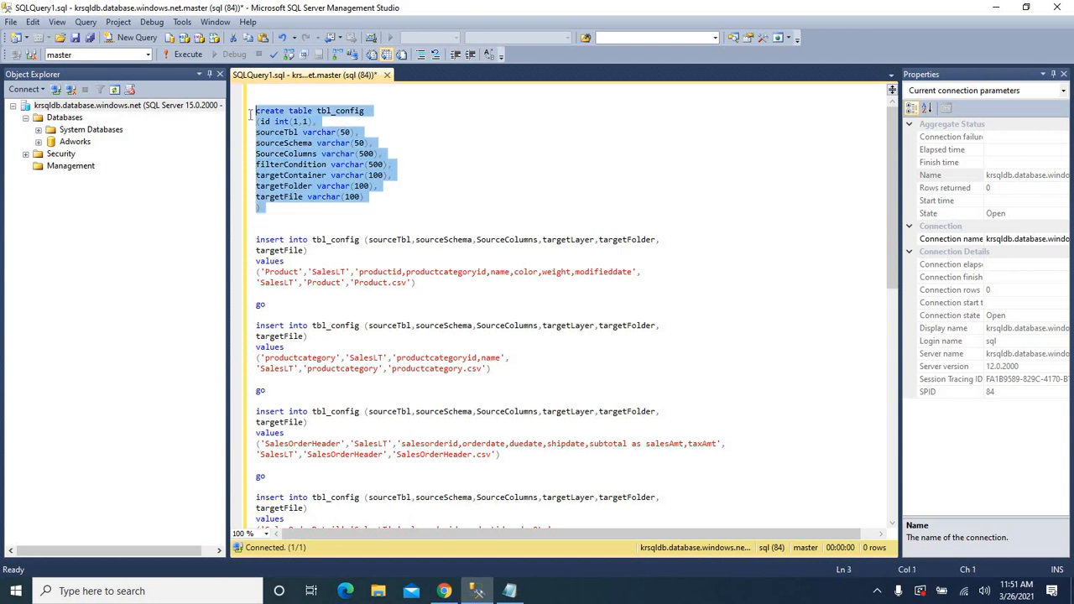
pyautogui.click(295, 97)
pyautogui.doubleClick(336, 110)
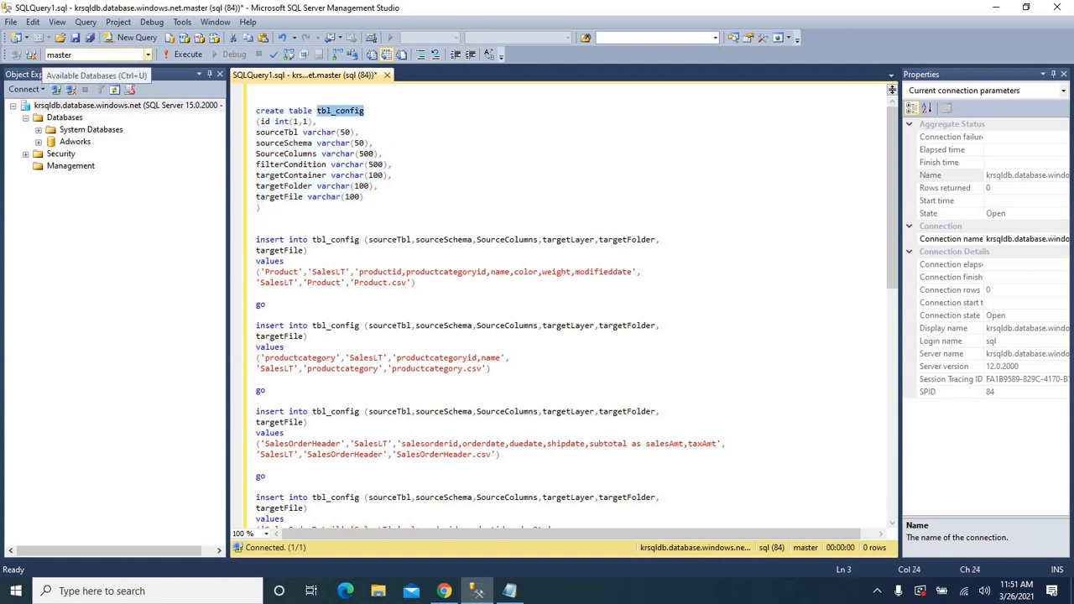
pyautogui.click(148, 55)
pyautogui.click(65, 94)
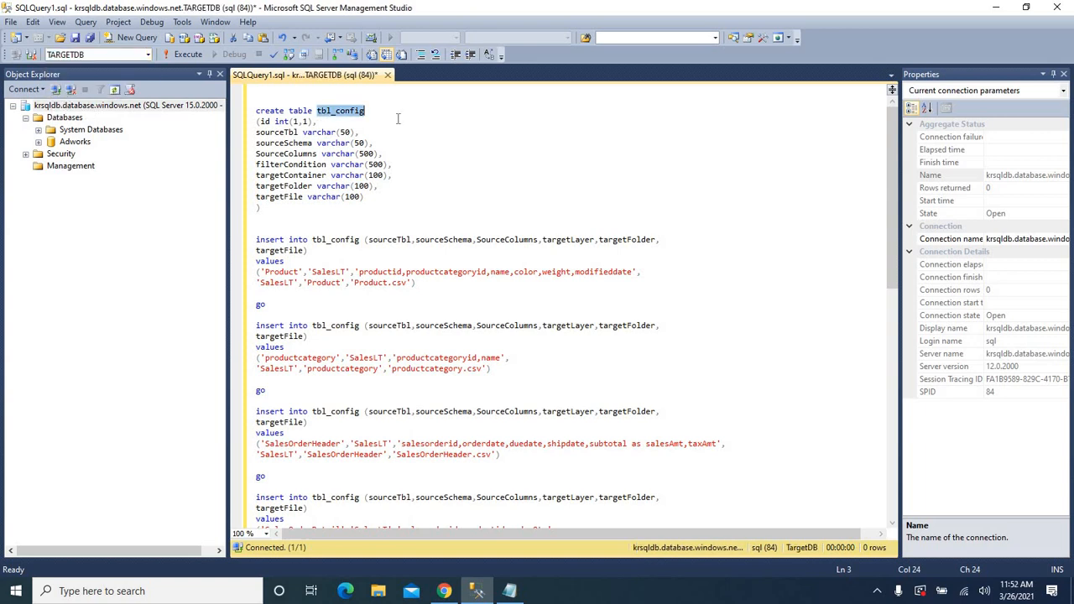
pyautogui.click(398, 116)
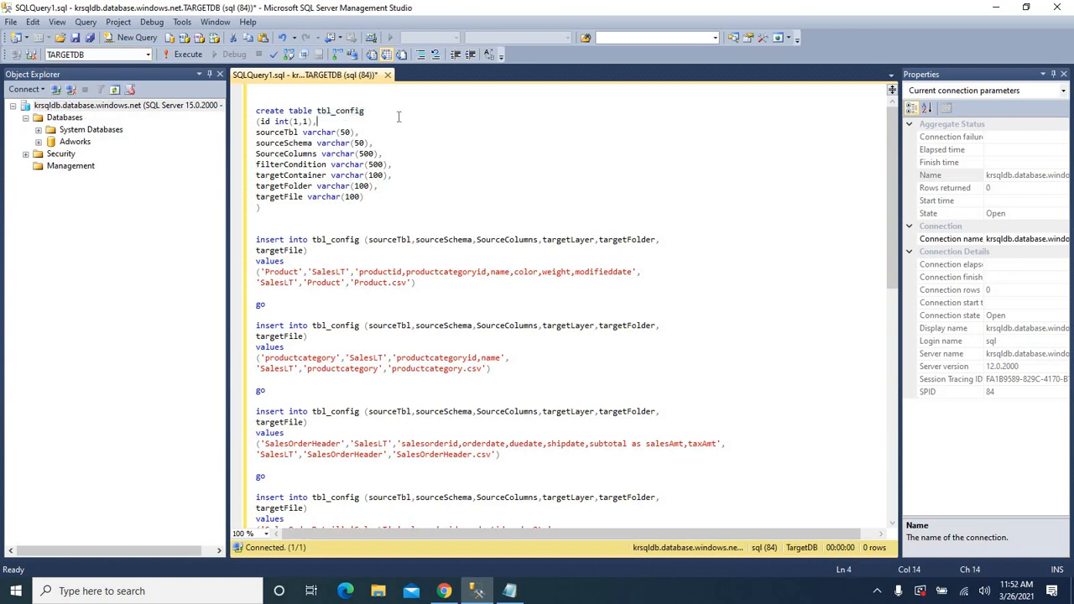
# Step: Make the id column an identity column in the tbl_config create statement, so it reads id int identity(1,1)
pyautogui.click(352, 112)
pyautogui.doubleClick(352, 112)
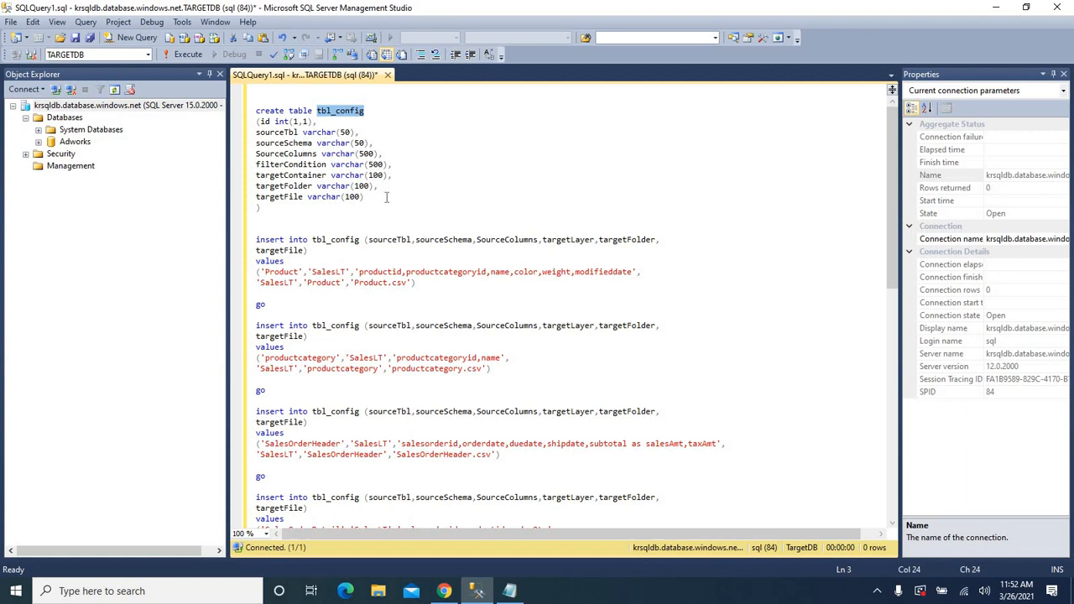
pyautogui.moveTo(286, 210); pyautogui.dragTo(255, 110)
pyautogui.doubleClick(343, 112)
pyautogui.moveTo(260, 122); pyautogui.dragTo(367, 198)
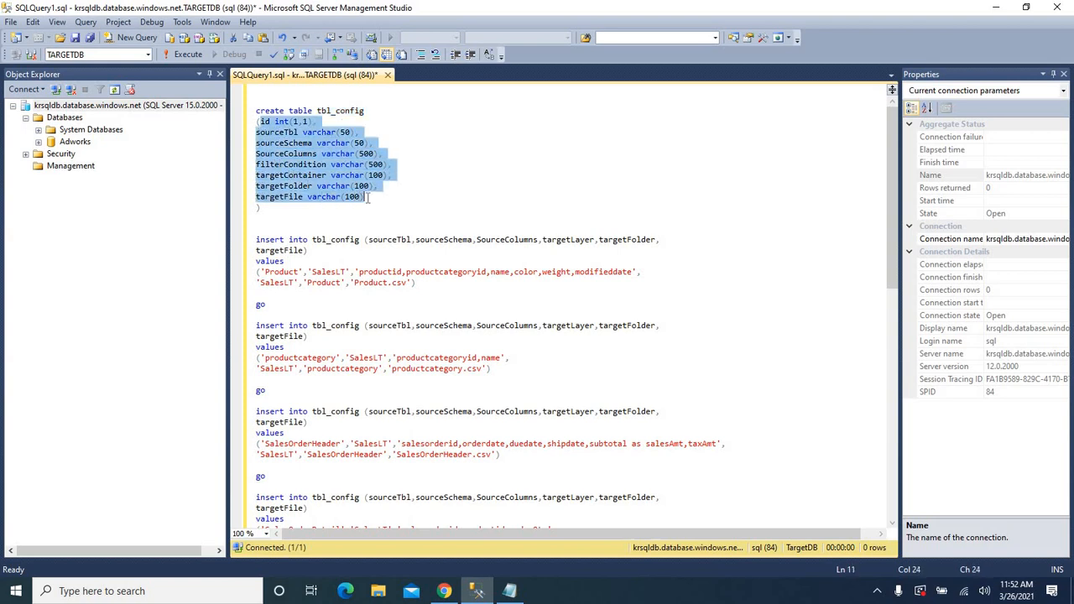
pyautogui.click(290, 121)
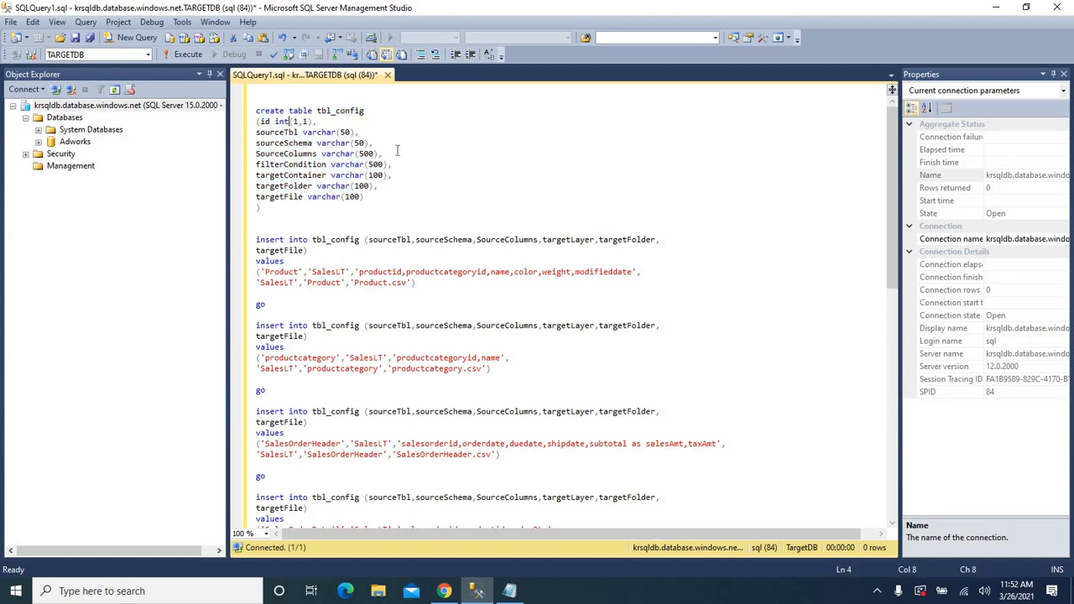
pyautogui.write('identity')
pyautogui.press('BackSpace')
pyautogui.moveTo(360, 122); pyautogui.dragTo(256, 121)
pyautogui.click(391, 131)
# Step: Examine the source, filter and target column definitions in the tbl_config create statement
pyautogui.doubleClick(288, 134)
pyautogui.doubleClick(284, 143)
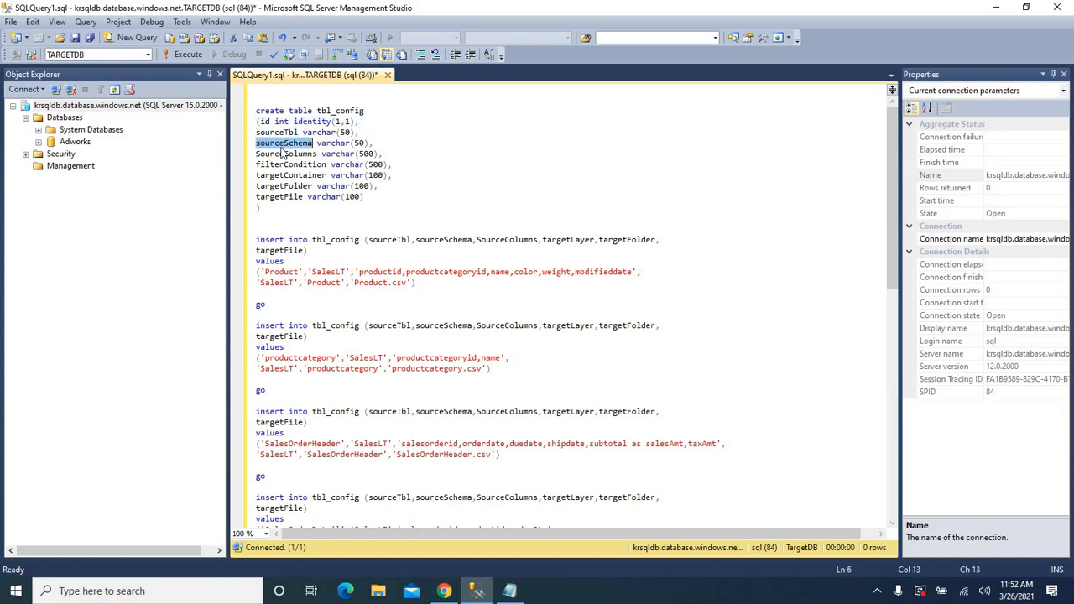
pyautogui.doubleClick(283, 165)
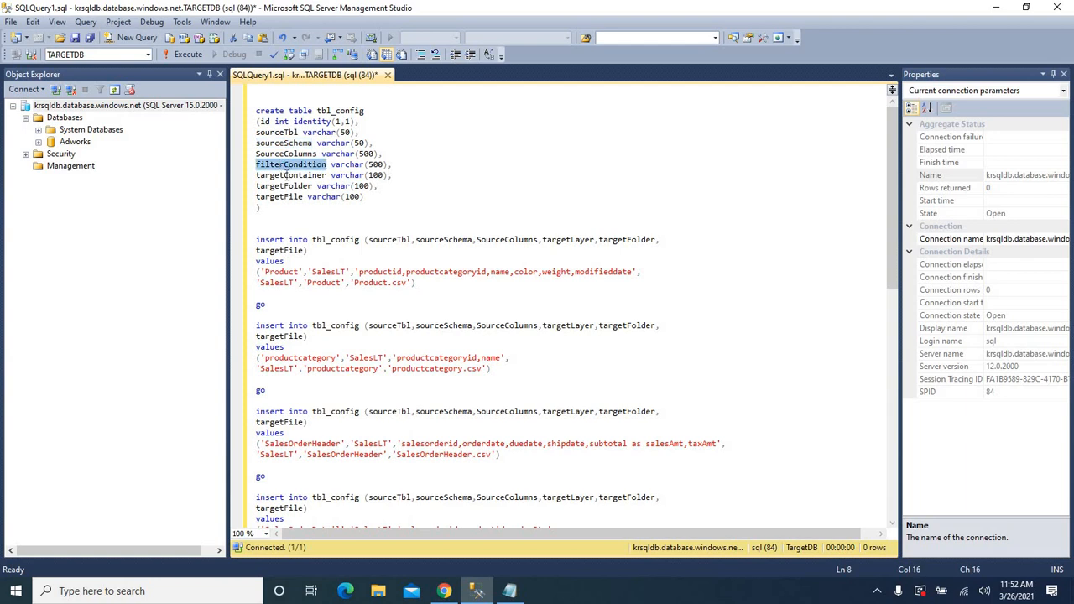
pyautogui.doubleClick(289, 175)
pyautogui.doubleClick(282, 187)
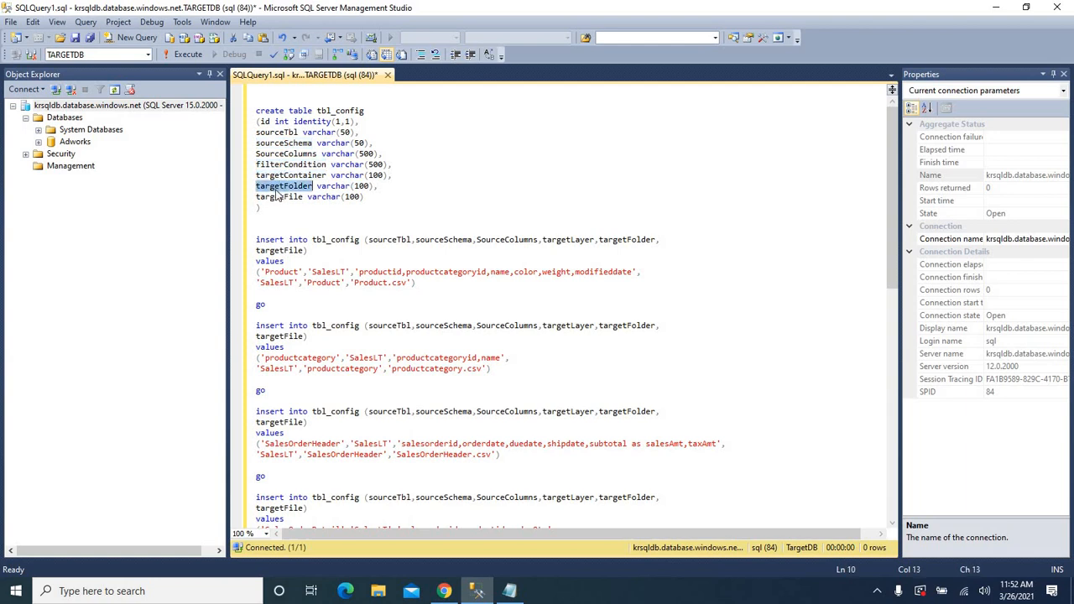
pyautogui.click(272, 198)
pyautogui.doubleClick(272, 198)
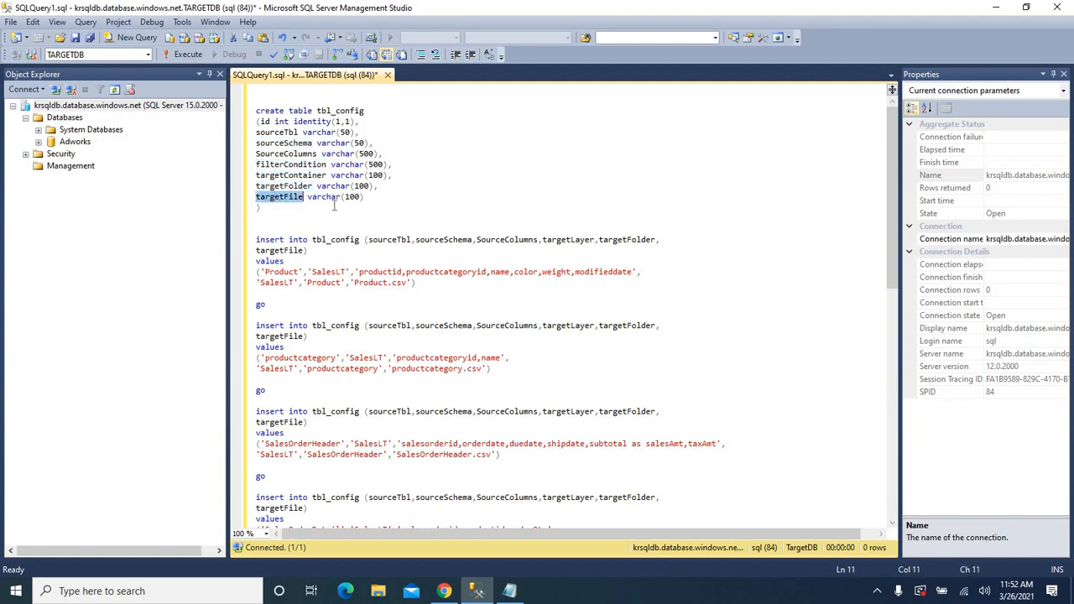
pyautogui.click(282, 208)
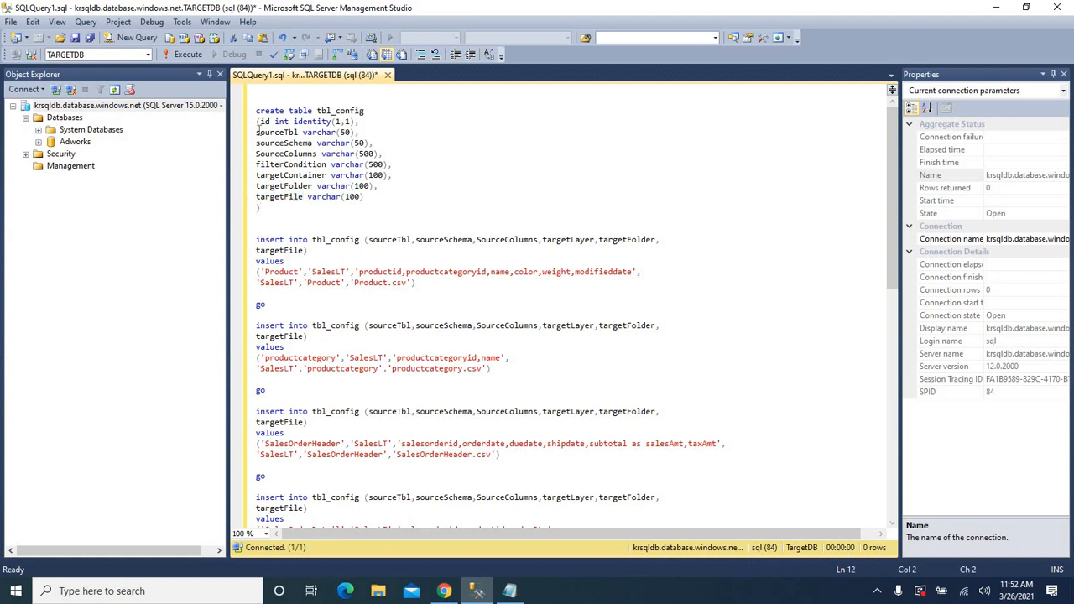
pyautogui.moveTo(257, 131); pyautogui.dragTo(370, 195)
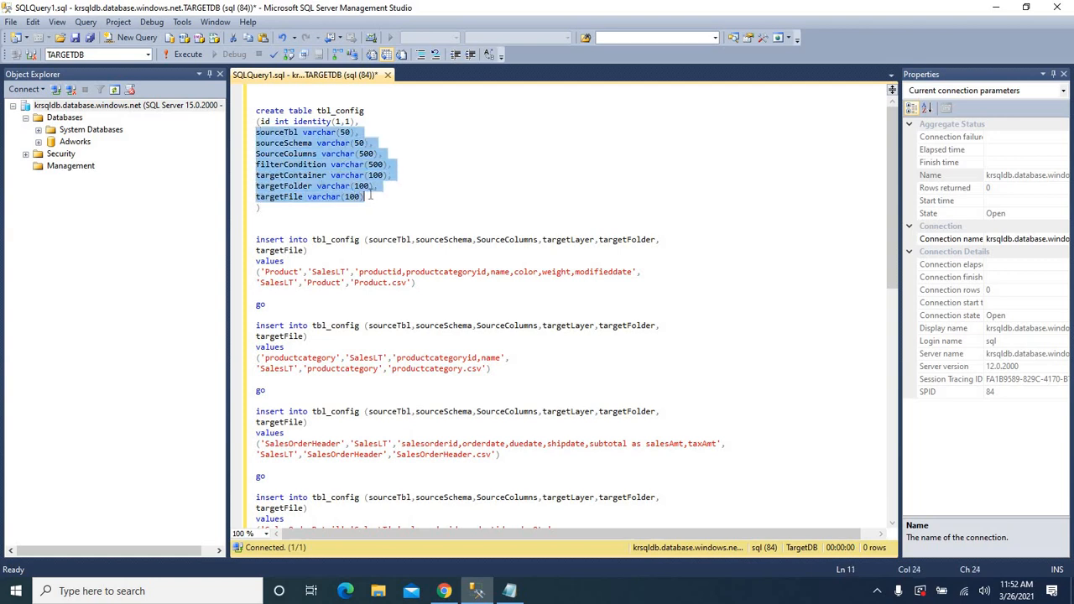
pyautogui.doubleClick(356, 111)
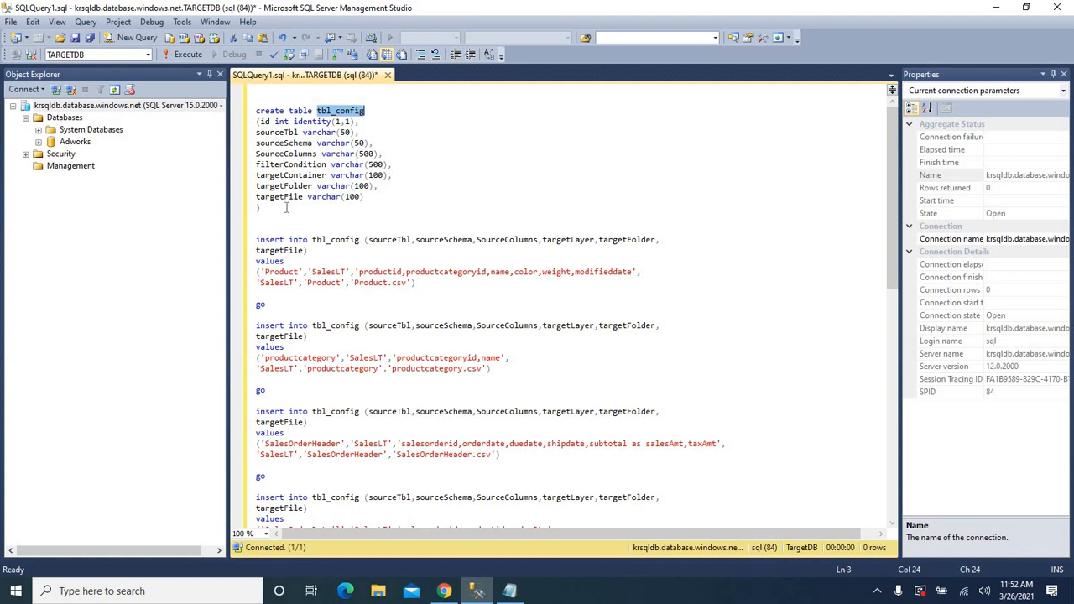
pyautogui.moveTo(374, 207); pyautogui.dragTo(243, 97)
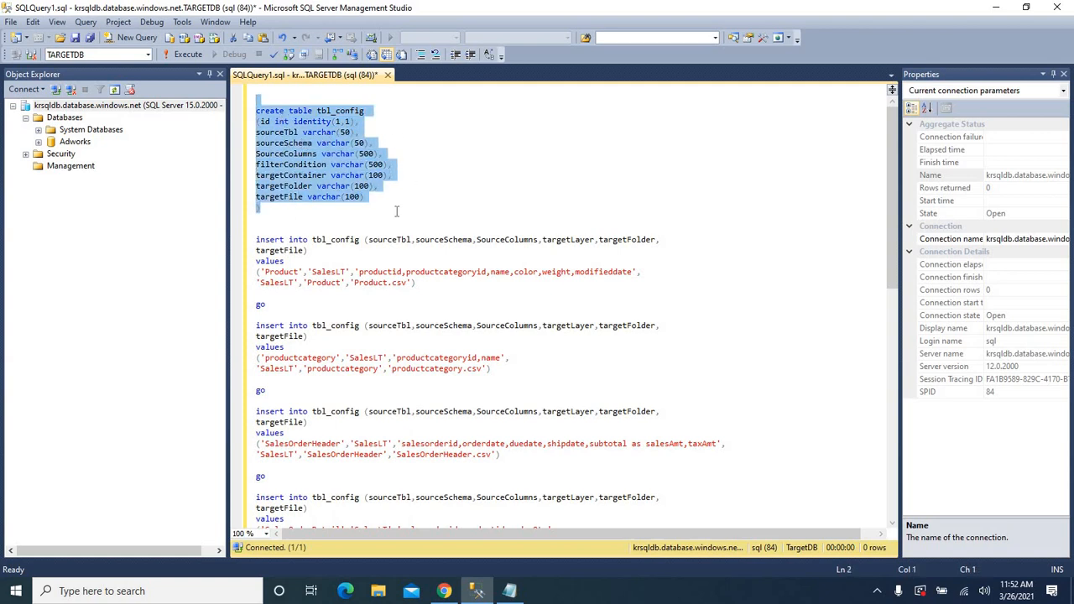
pyautogui.click(286, 216)
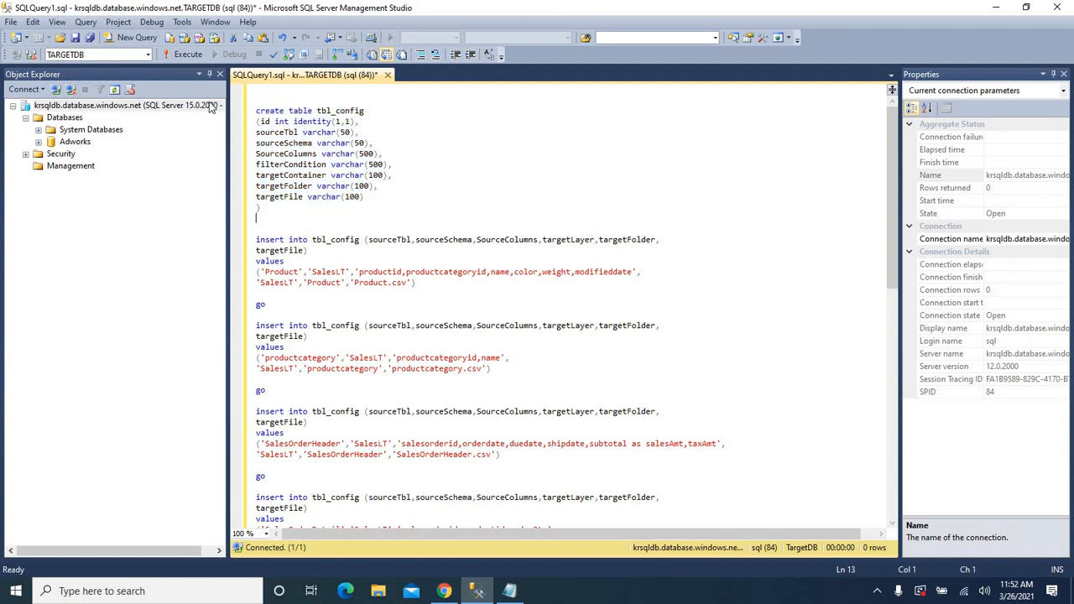
# Step: Examine the first tbl_config insert statement, including its source table, schema and column list for Product
pyautogui.scroll(-2, 282, 210)
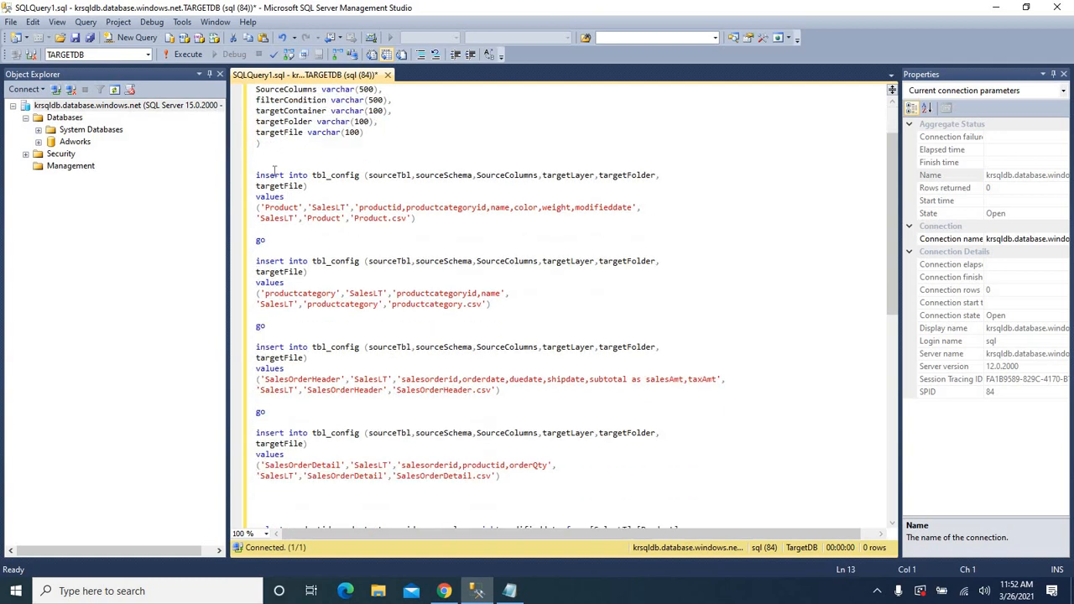
pyautogui.moveTo(256, 166); pyautogui.dragTo(405, 219)
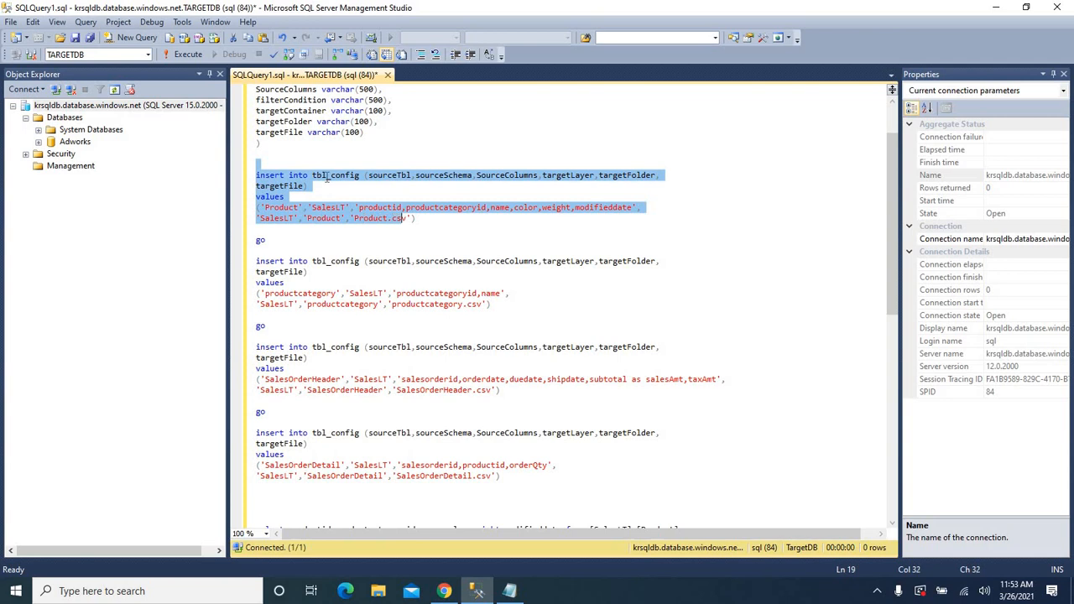
pyautogui.scroll(2, 327, 176)
pyautogui.doubleClick(352, 113)
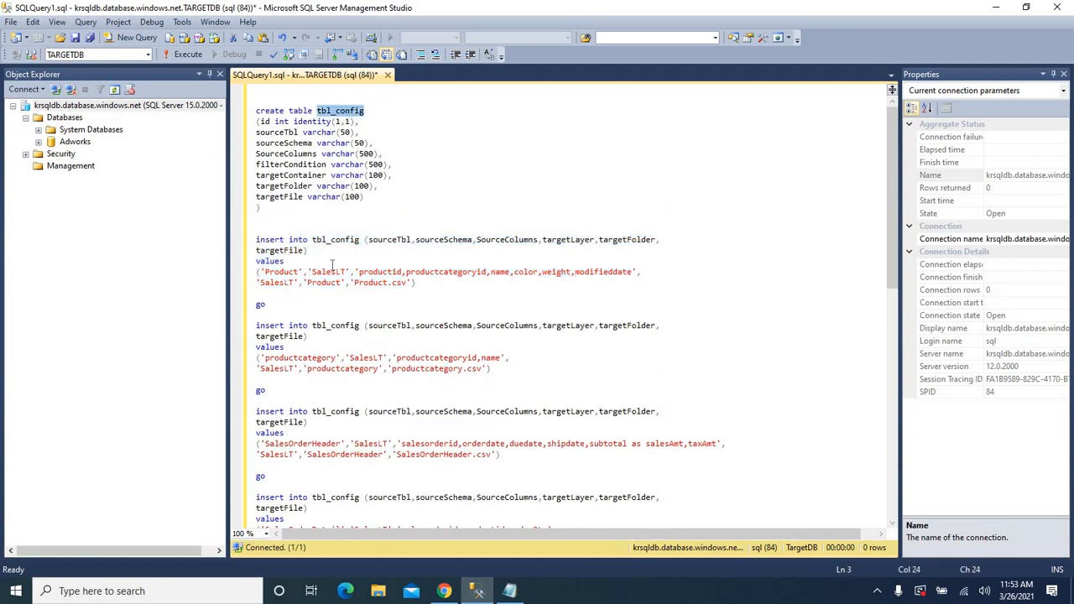
pyautogui.scroll(-1, 331, 266)
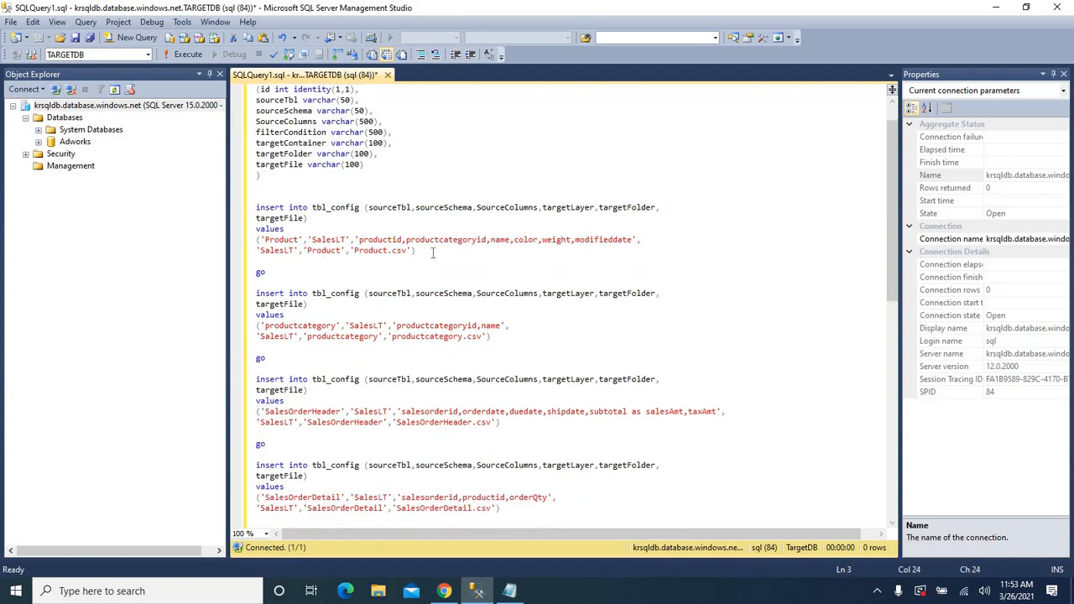
pyautogui.moveTo(432, 253); pyautogui.dragTo(256, 208)
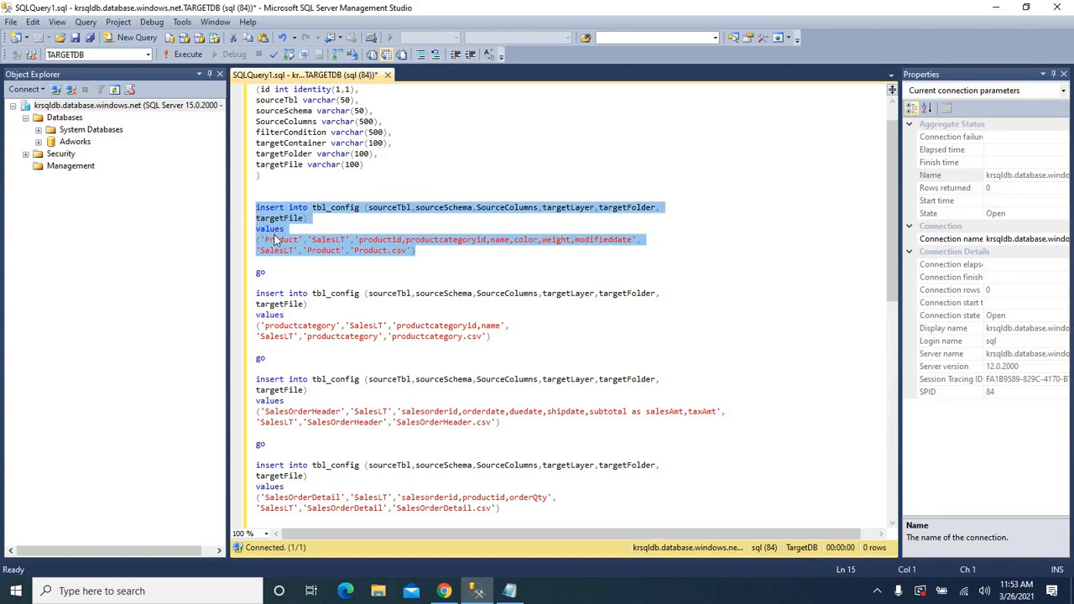
pyautogui.doubleClick(277, 240)
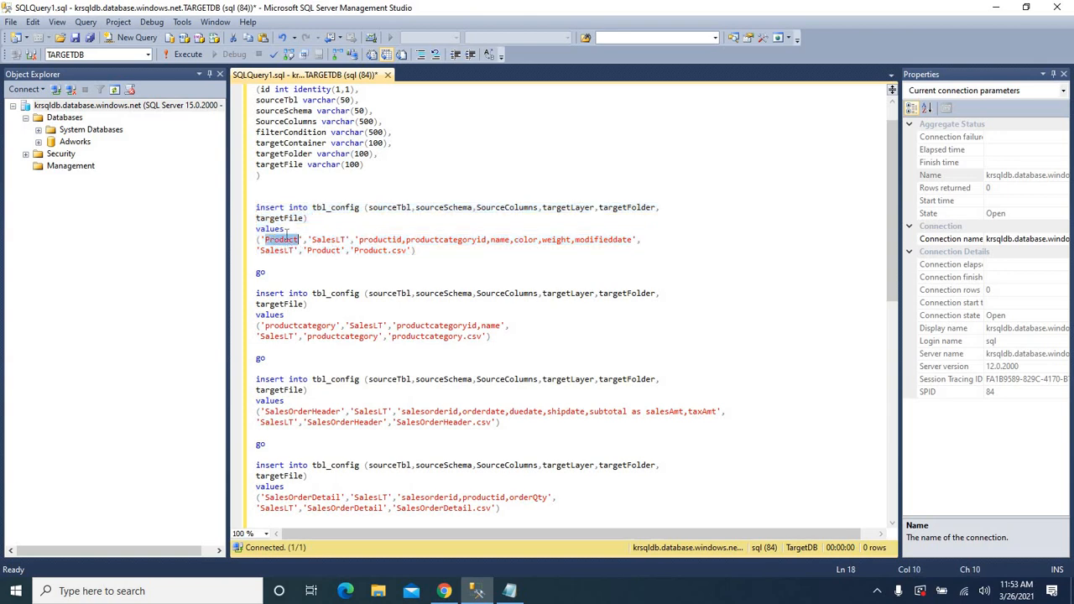
pyautogui.moveTo(422, 255); pyautogui.dragTo(257, 207)
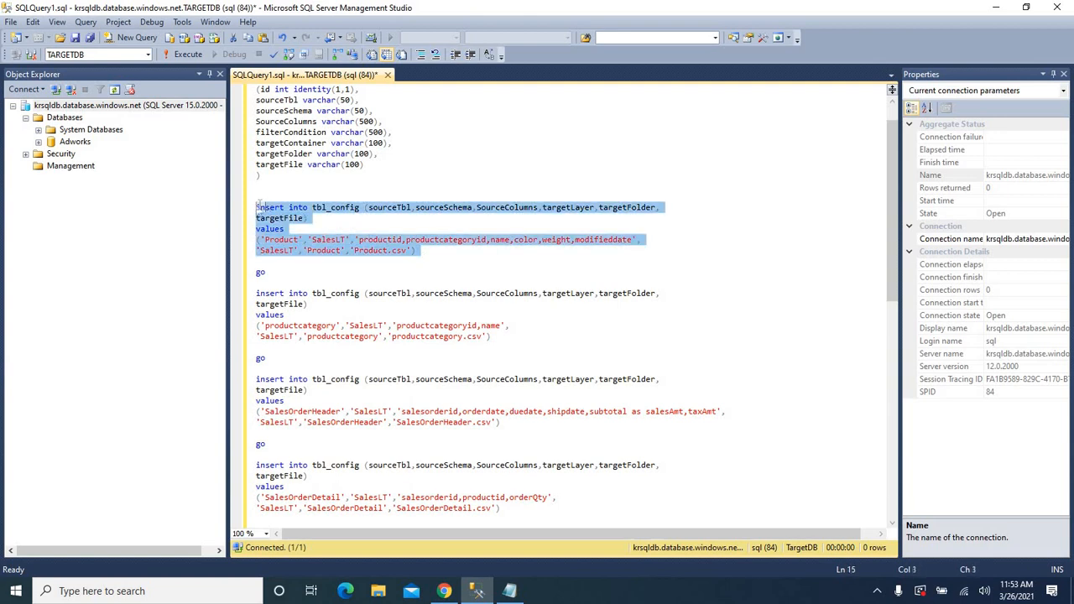
pyautogui.doubleClick(283, 242)
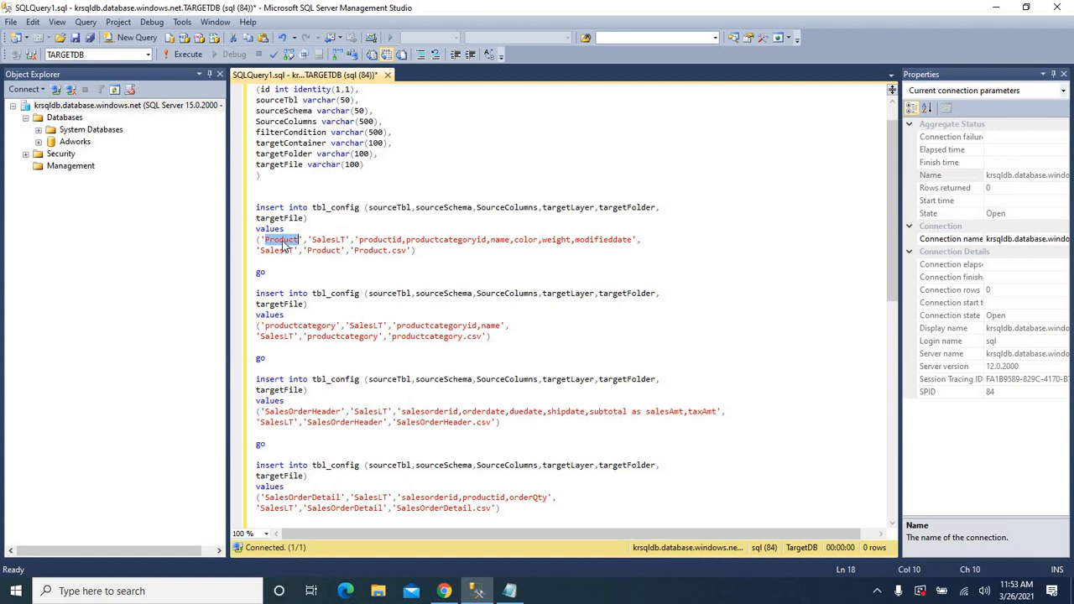
pyautogui.doubleClick(335, 242)
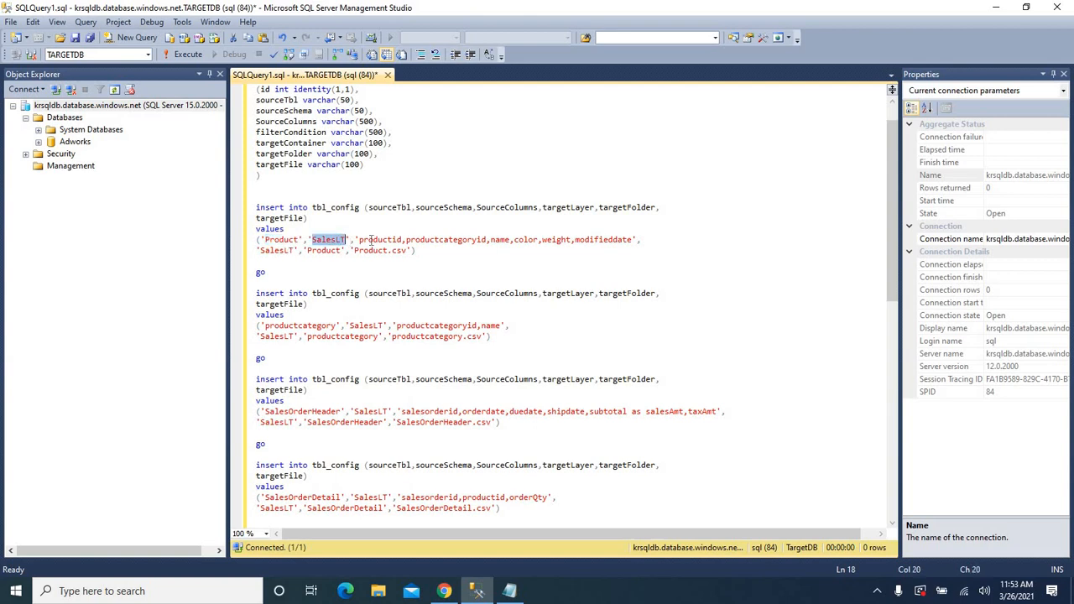
pyautogui.moveTo(359, 241); pyautogui.dragTo(632, 241)
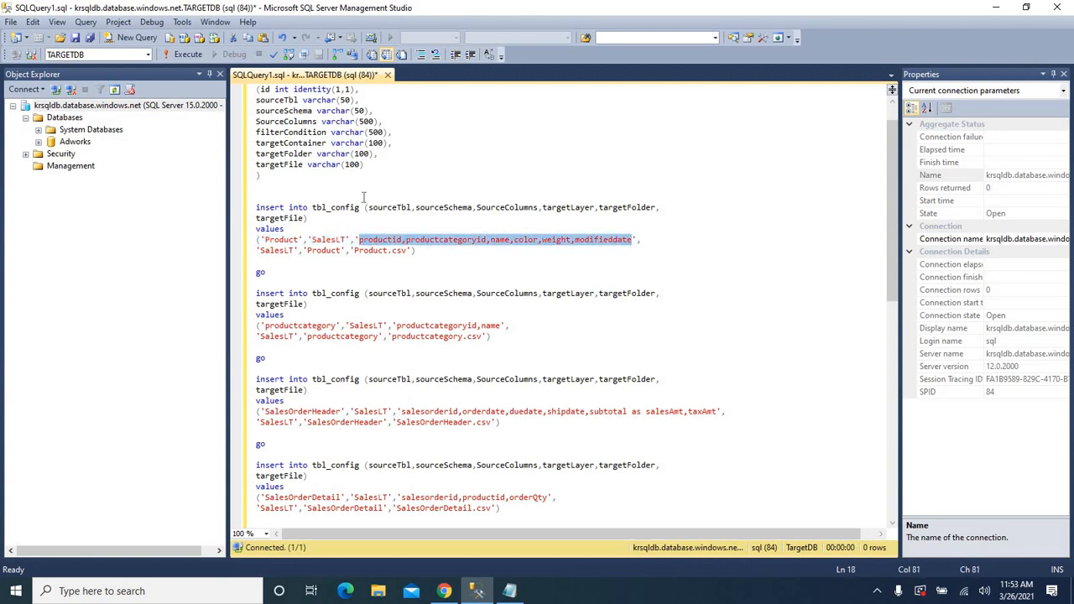
# Step: Compare the Product insert's column list and target values with the SourceColumns, filterCondition and targetContainer definitions
pyautogui.scroll(1, 364, 197)
pyautogui.doubleClick(287, 155)
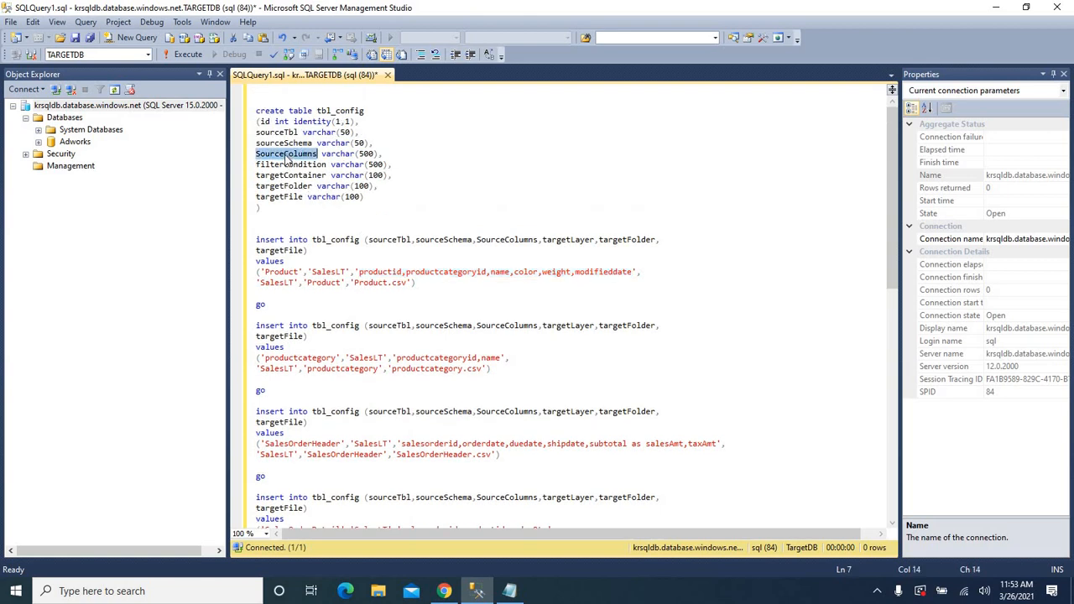
pyautogui.doubleClick(380, 271)
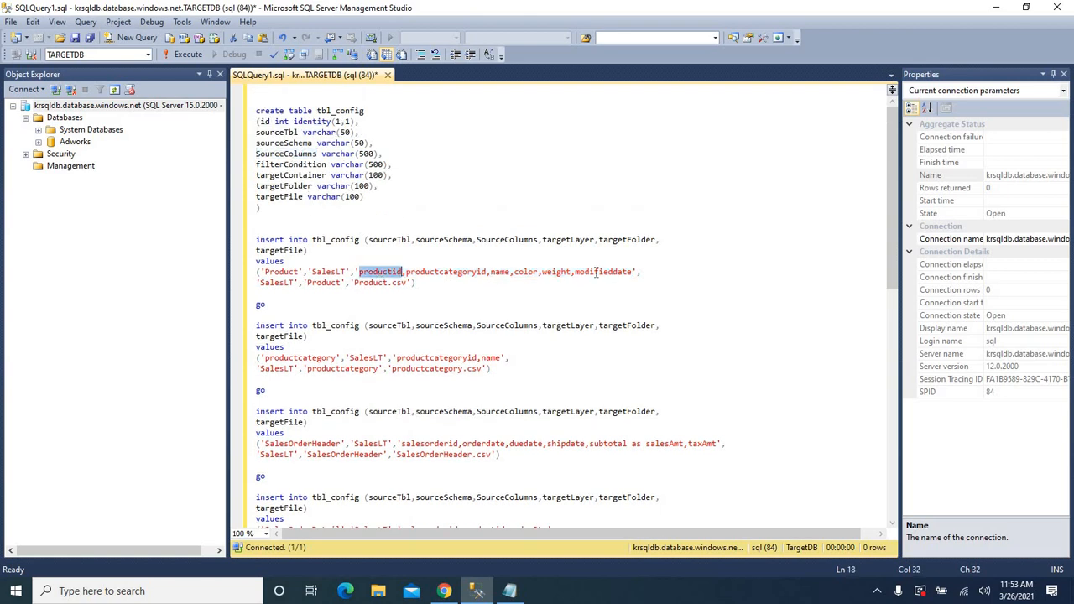
pyautogui.moveTo(641, 271); pyautogui.dragTo(632, 271)
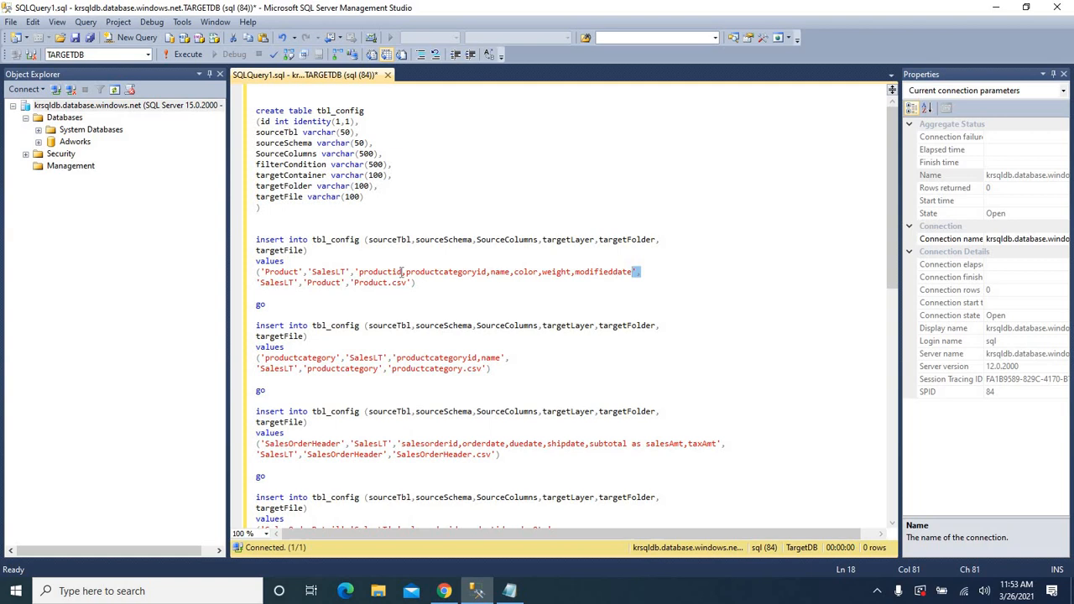
pyautogui.moveTo(359, 271); pyautogui.dragTo(634, 271)
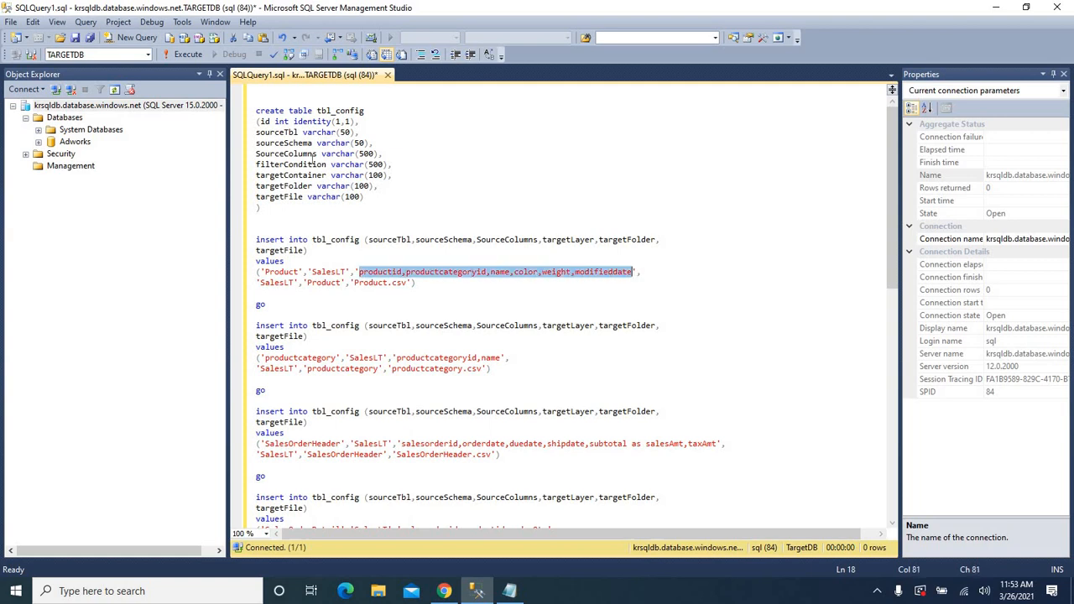
pyautogui.doubleClick(280, 283)
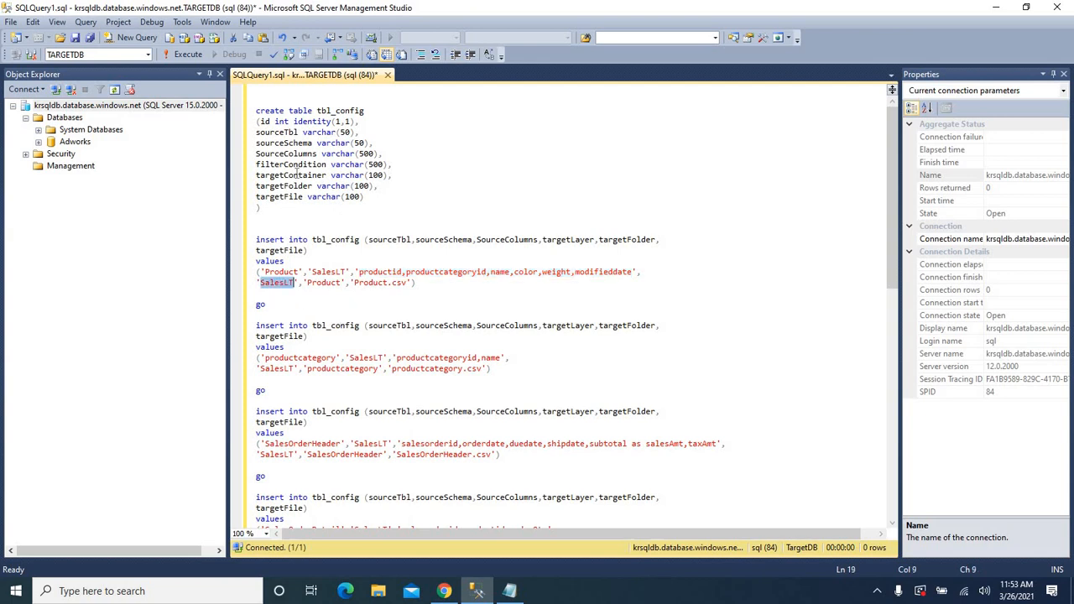
pyautogui.doubleClick(300, 165)
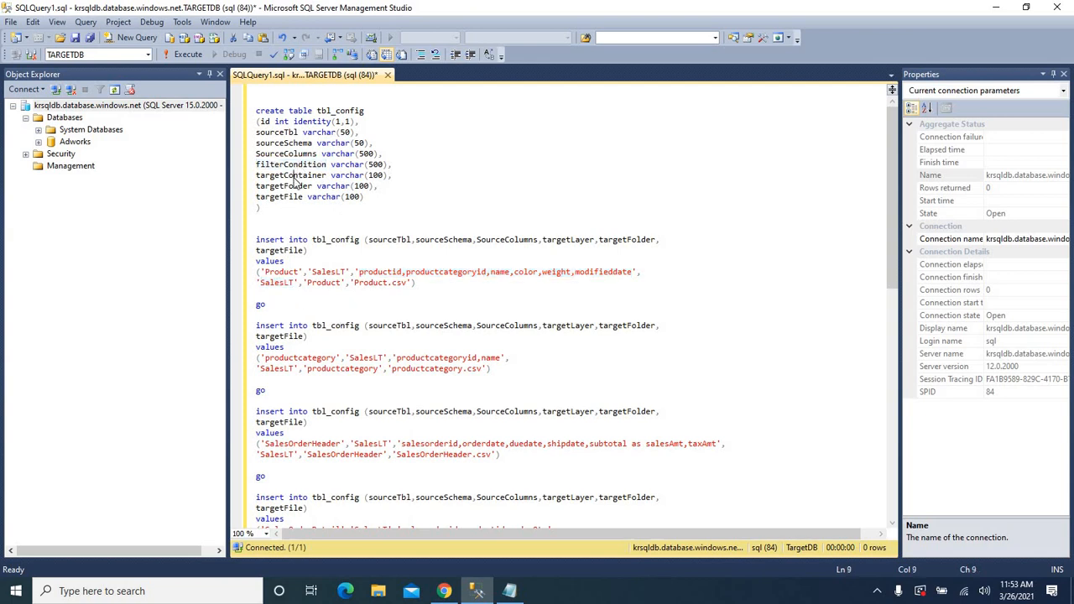
# Step: Examine the targetContainer, targetFolder and targetFile definitions, followed by the complete Product insert statement
pyautogui.doubleClick(292, 175)
pyautogui.doubleClick(285, 187)
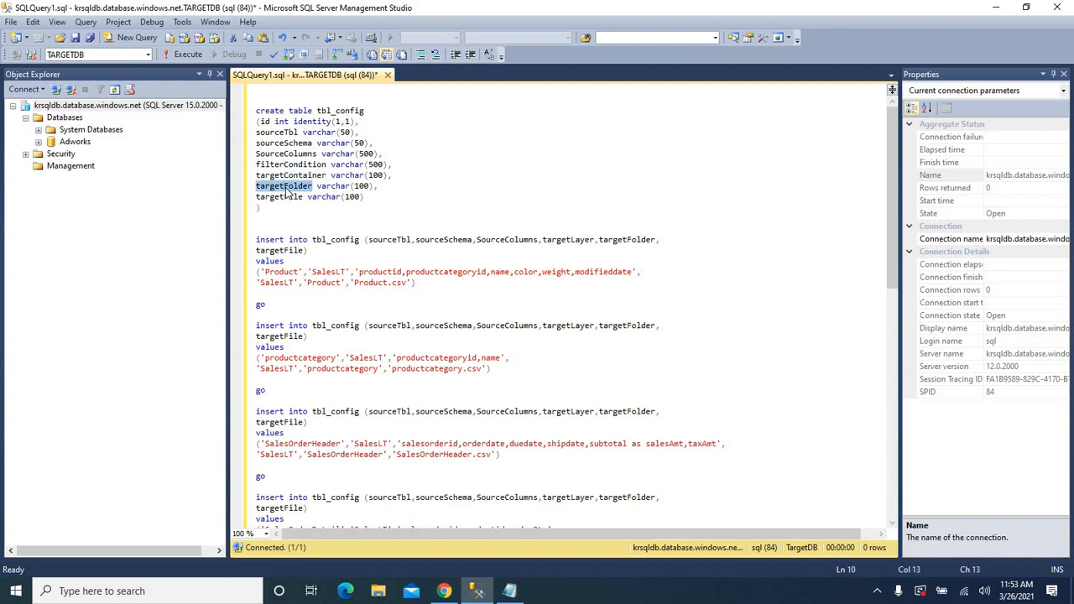
pyautogui.doubleClick(281, 197)
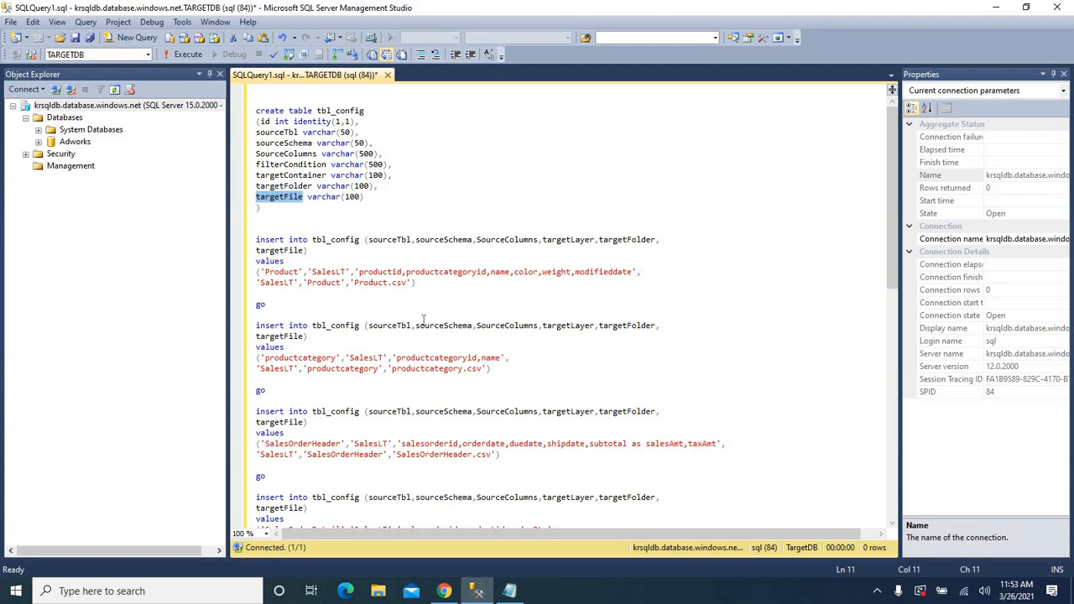
pyautogui.moveTo(423, 285); pyautogui.dragTo(256, 239)
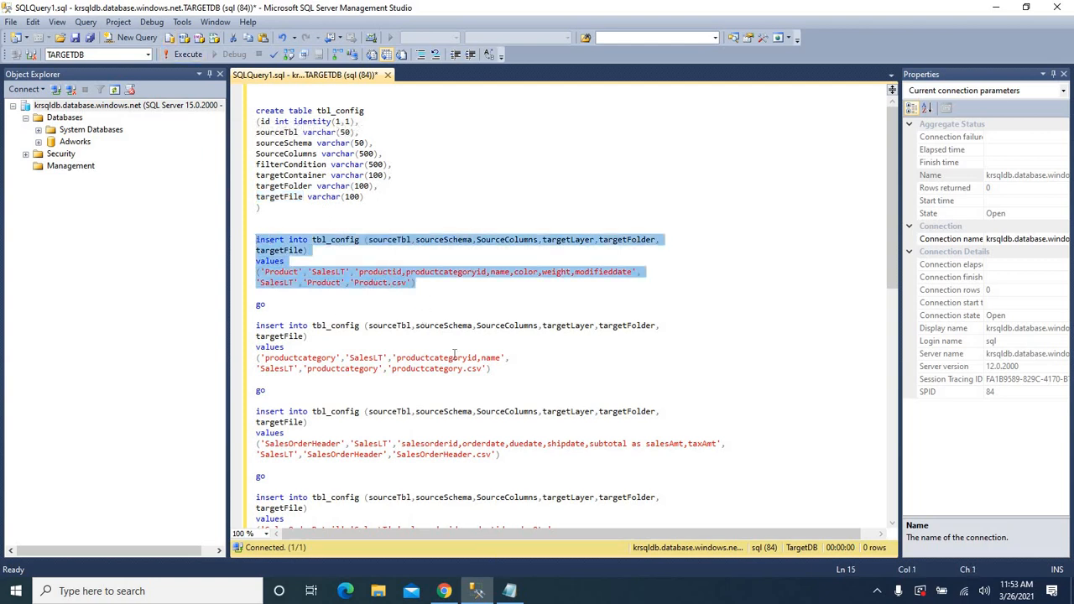
pyautogui.click(424, 295)
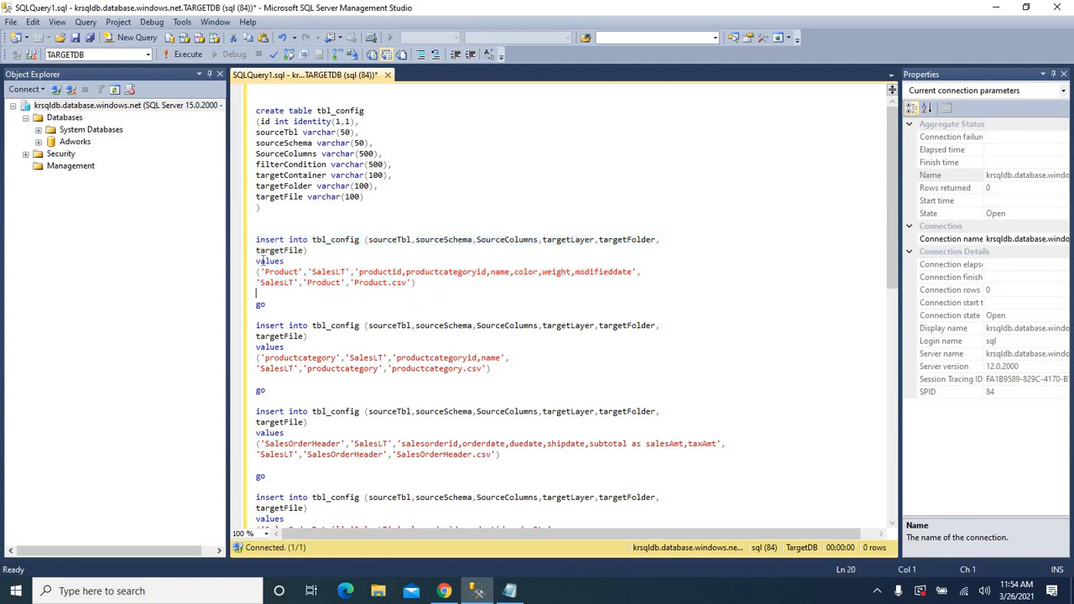
pyautogui.moveTo(256, 240); pyautogui.dragTo(448, 287)
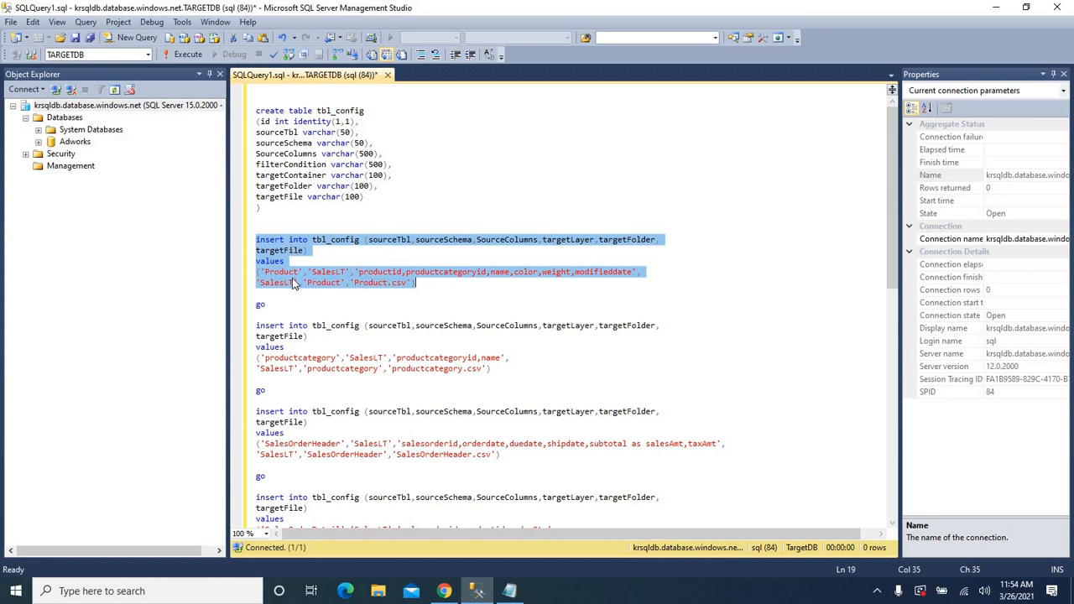
# Step: Examine the productcategory and SalesOrderHeader insert statements for tbl_config
pyautogui.scroll(-1, 292, 312)
pyautogui.doubleClick(294, 325)
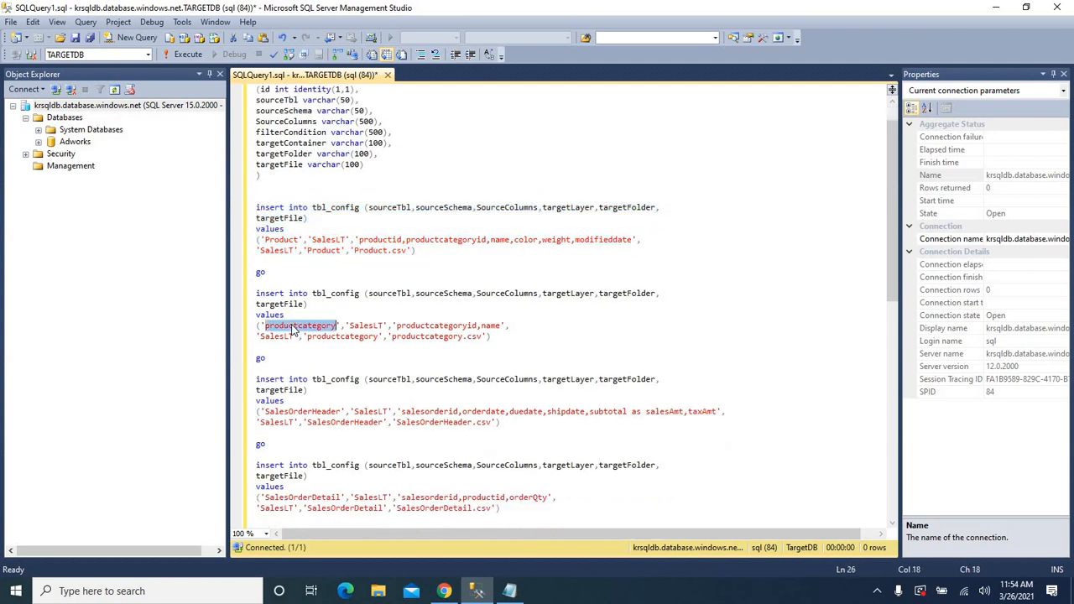
pyautogui.scroll(-2, 334, 343)
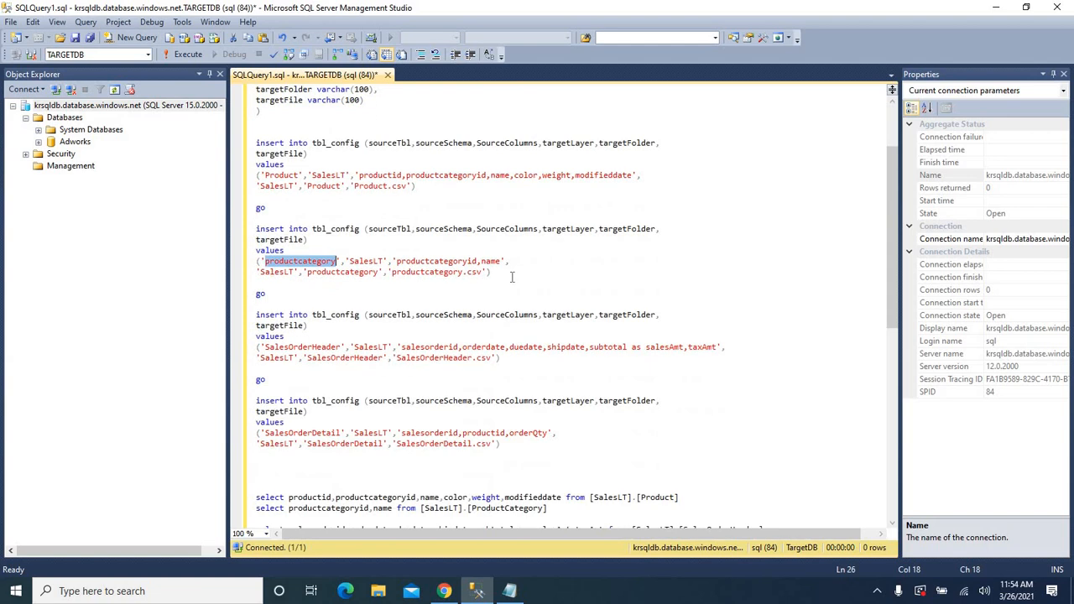
pyautogui.moveTo(514, 273); pyautogui.dragTo(256, 229)
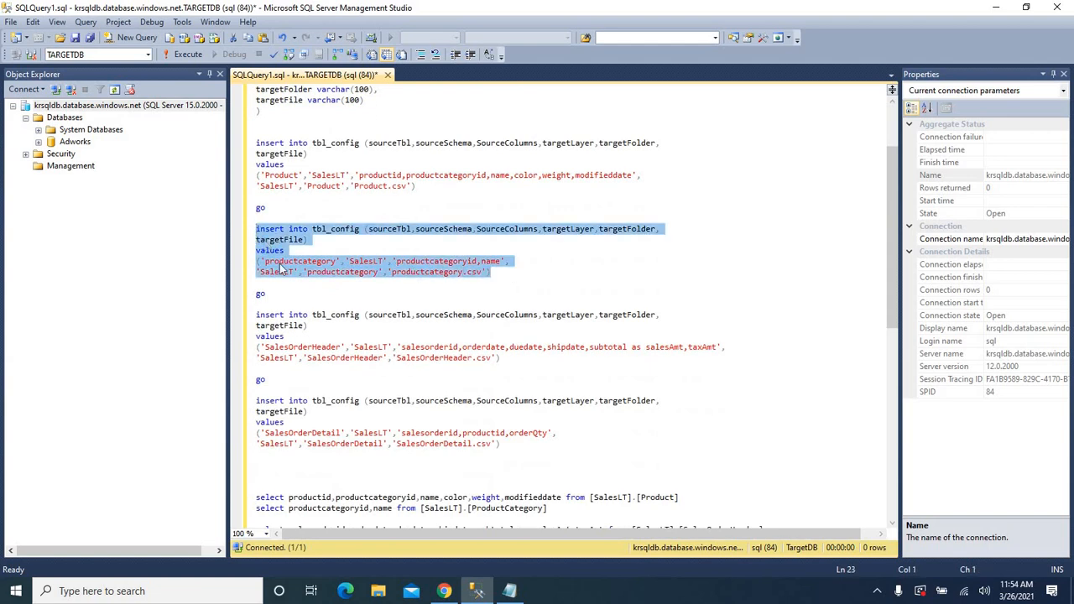
pyautogui.scroll(-2, 292, 309)
pyautogui.moveTo(519, 300); pyautogui.dragTo(256, 248)
pyautogui.doubleClick(302, 283)
pyautogui.scroll(-2, 283, 380)
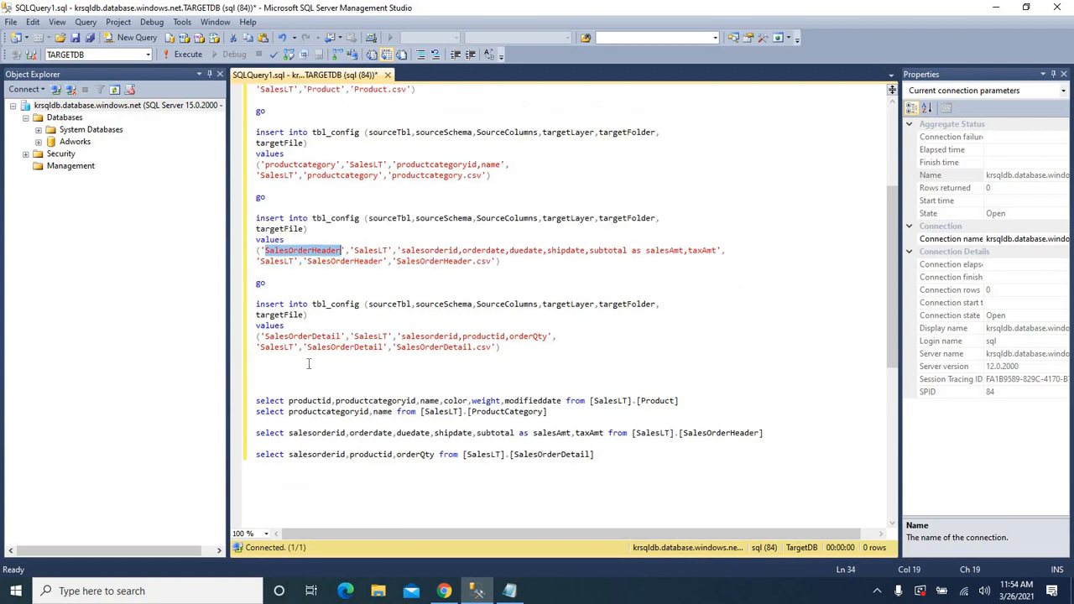
# Step: Delete the sample select statements below the SalesOrderDetail insert, leaving blank lines at the end of the script
pyautogui.doubleClick(310, 305)
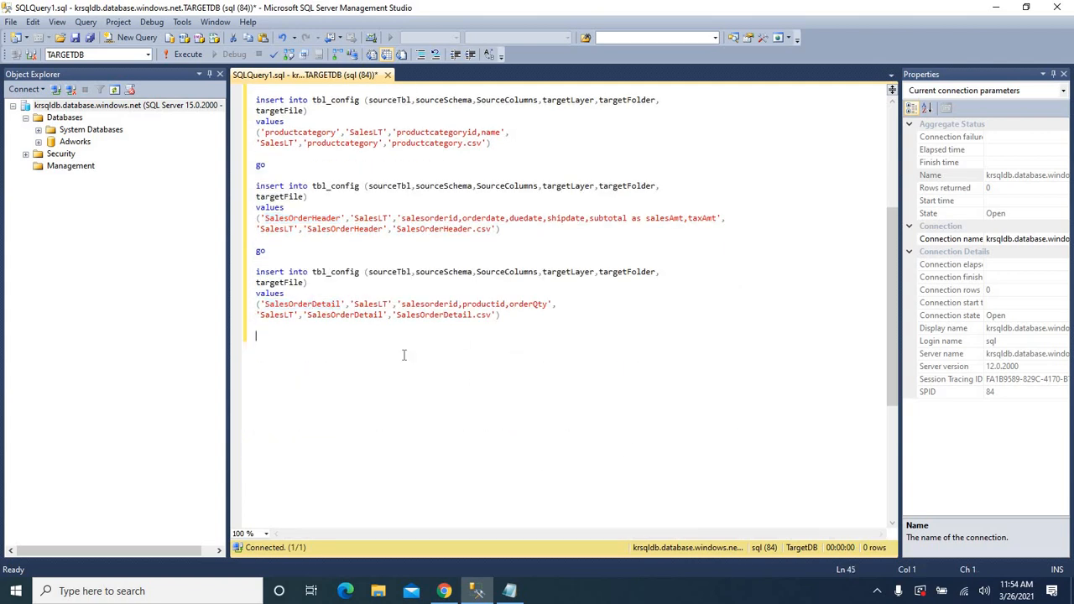
pyautogui.scroll(1, 282, 391)
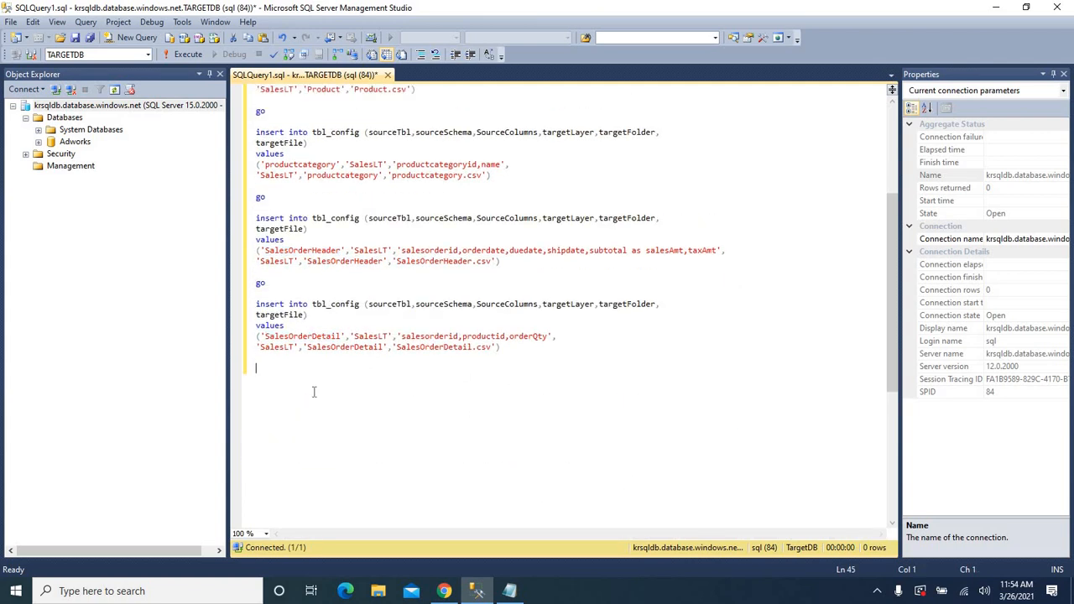
pyautogui.press('Return')
pyautogui.press('Return')
# Step: Execute the entire script to create tbl_config and insert its configuration rows
pyautogui.scroll(6, 287, 244)
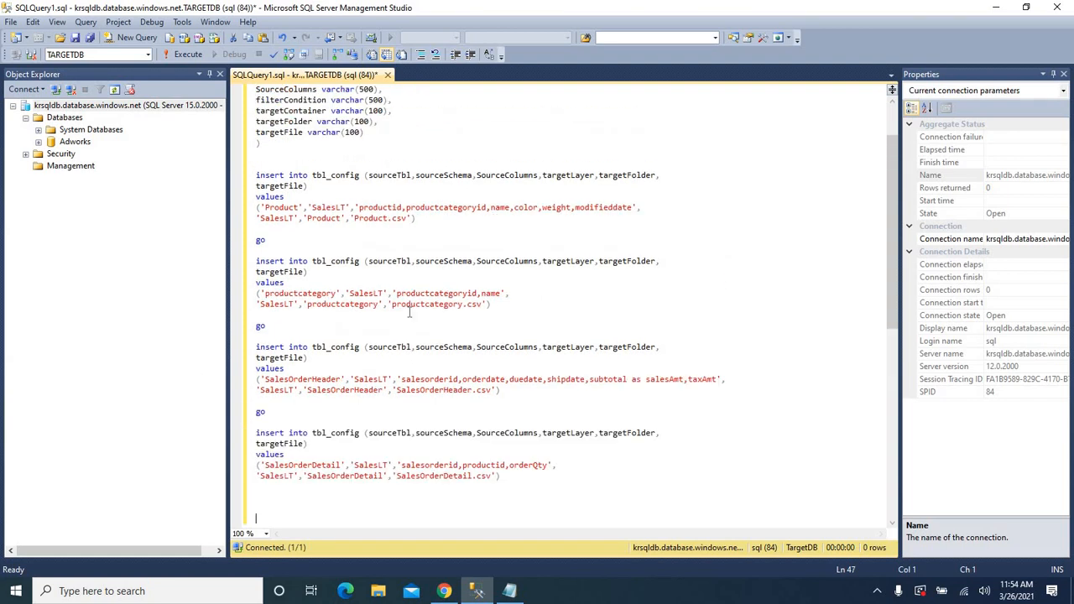
pyautogui.click(367, 208)
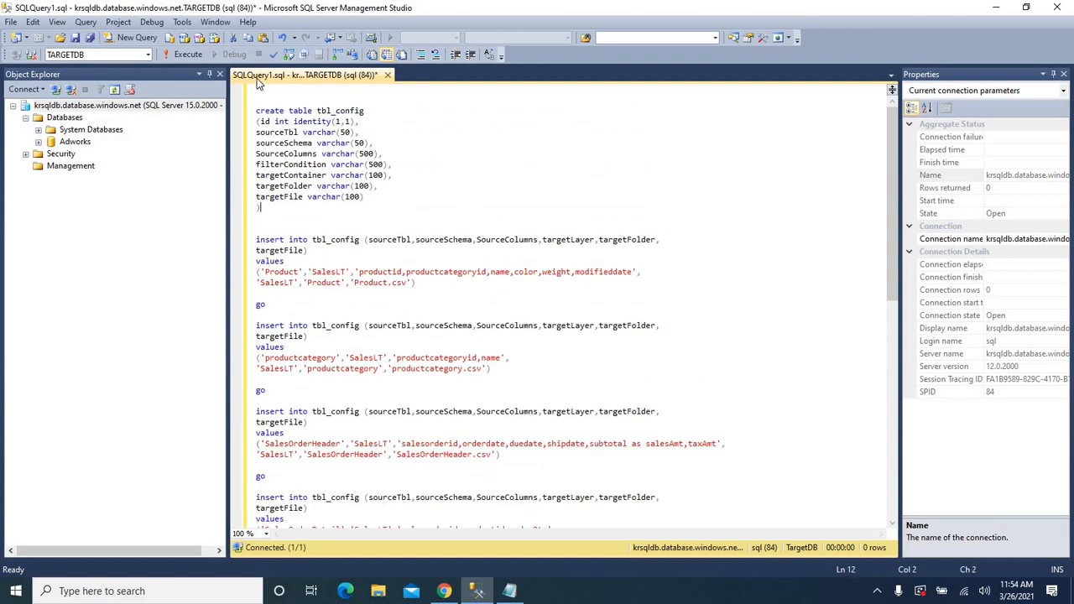
pyautogui.click(188, 54)
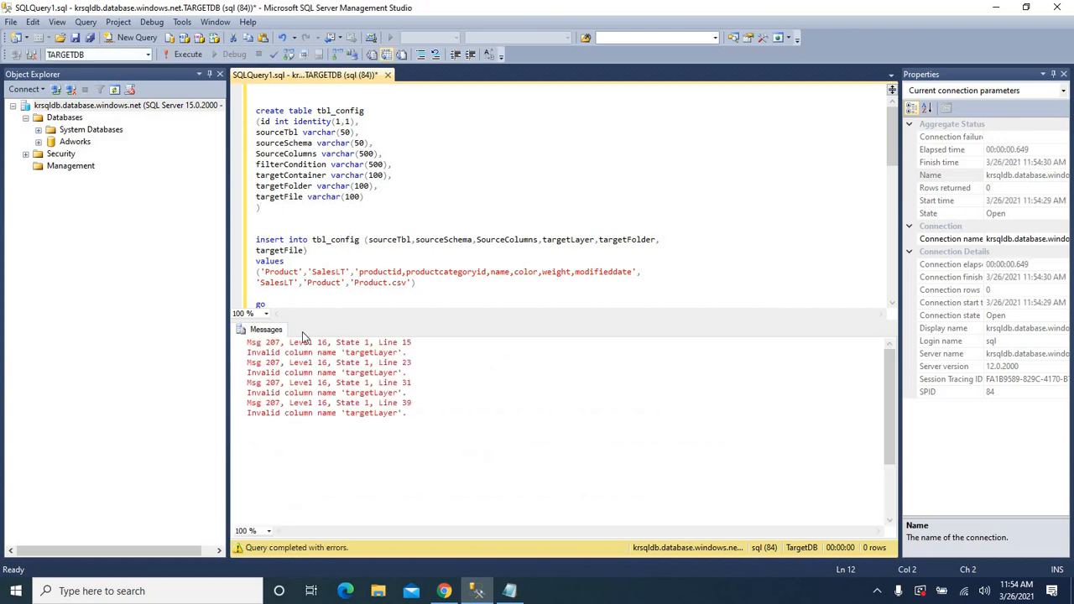
# Step: Locate the script line behind the first error and compare the target column names in the create and Product insert statements
pyautogui.doubleClick(363, 352)
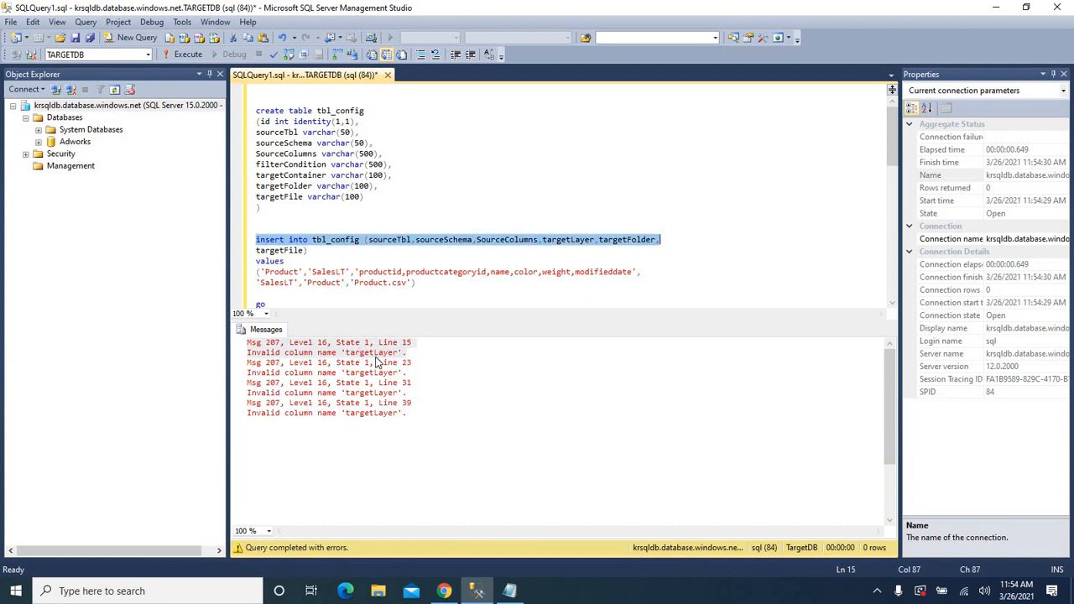
pyautogui.click(387, 218)
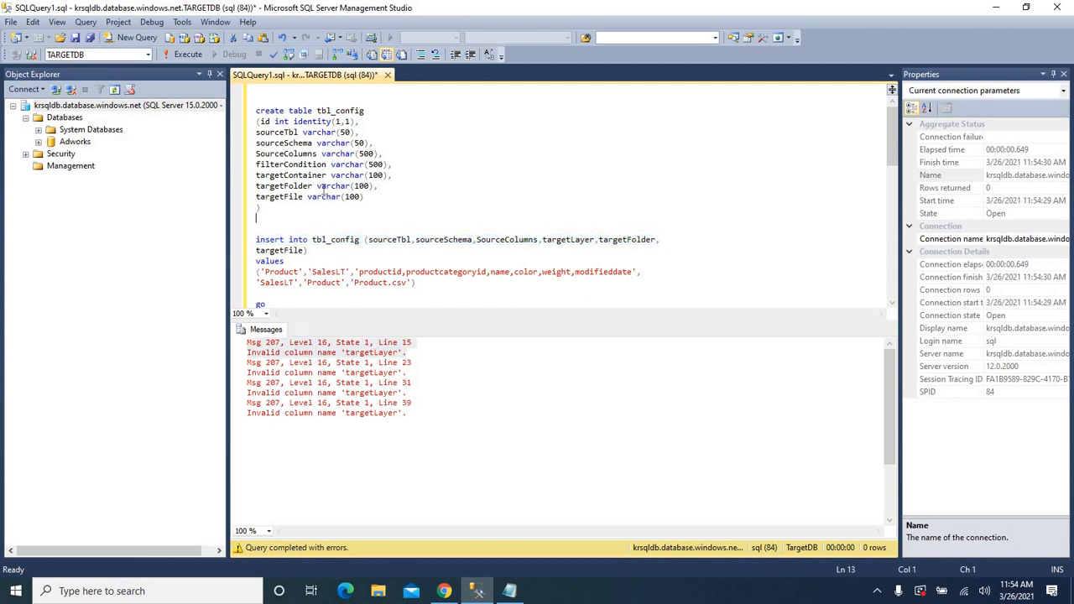
pyautogui.doubleClick(300, 166)
pyautogui.doubleClick(292, 177)
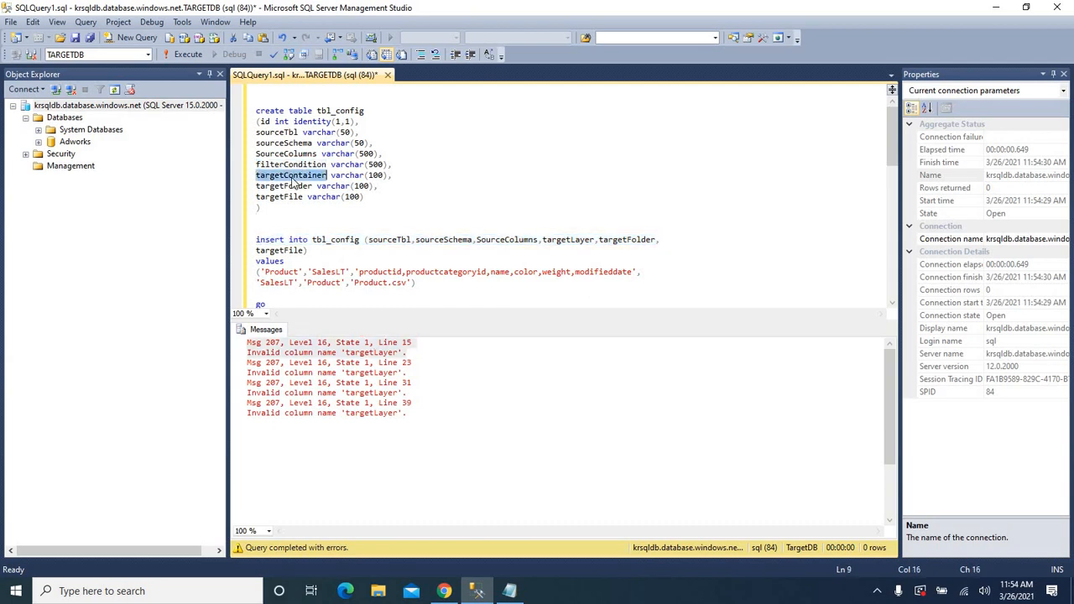
pyautogui.doubleClick(584, 240)
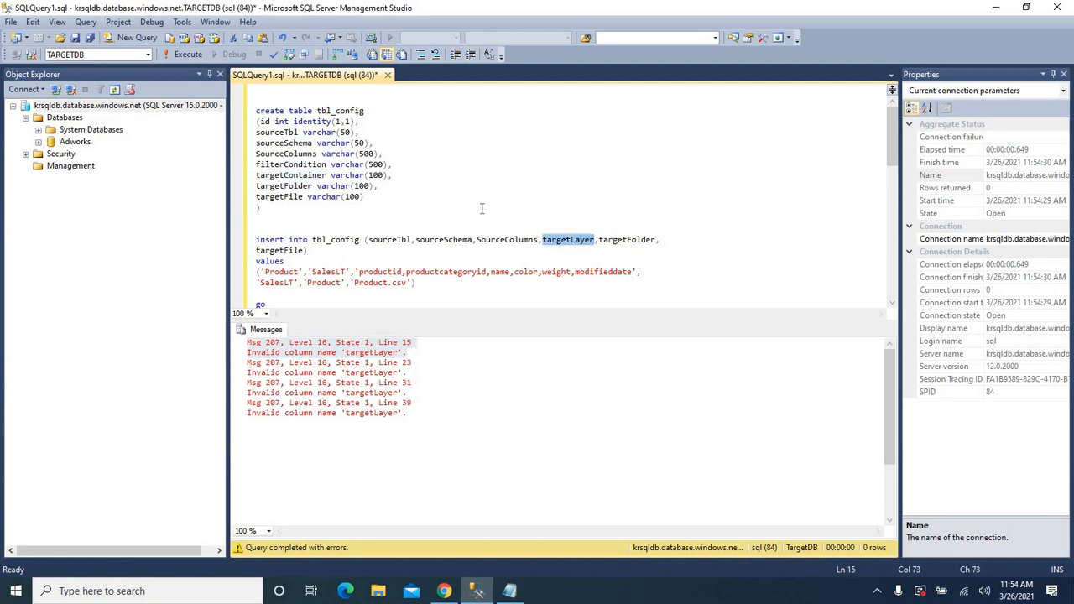
pyautogui.hotkey('ctrl', 'h')
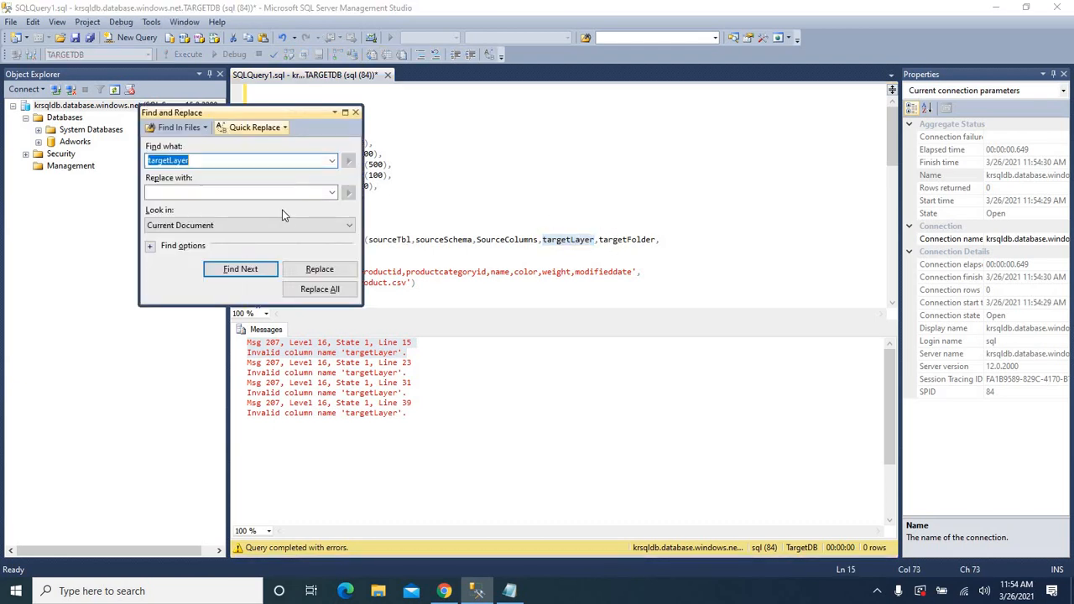
pyautogui.click(223, 196)
pyautogui.write('targetContainer')
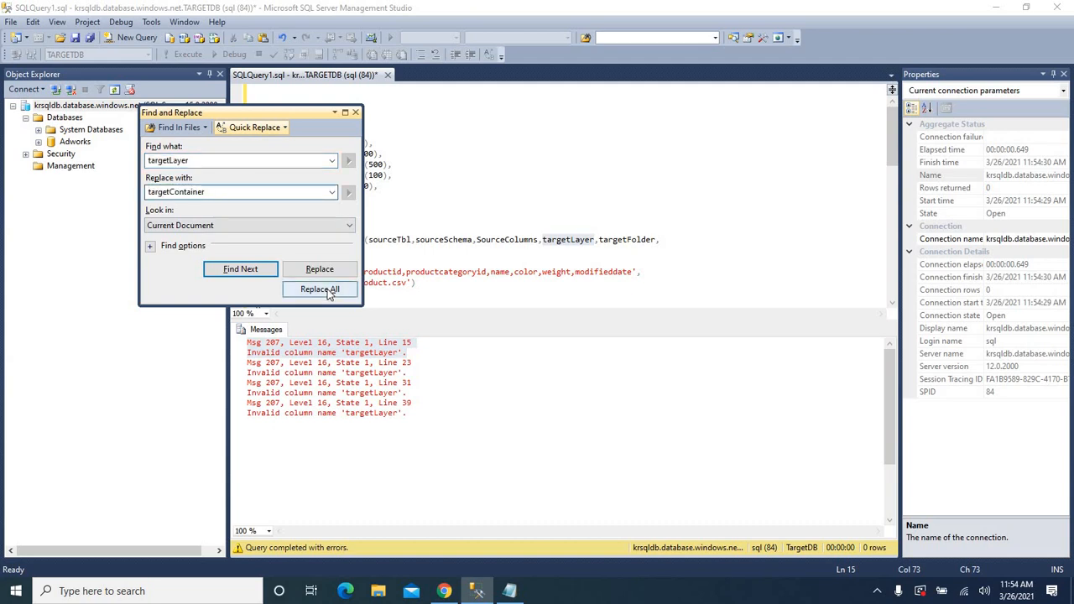
pyautogui.click(355, 112)
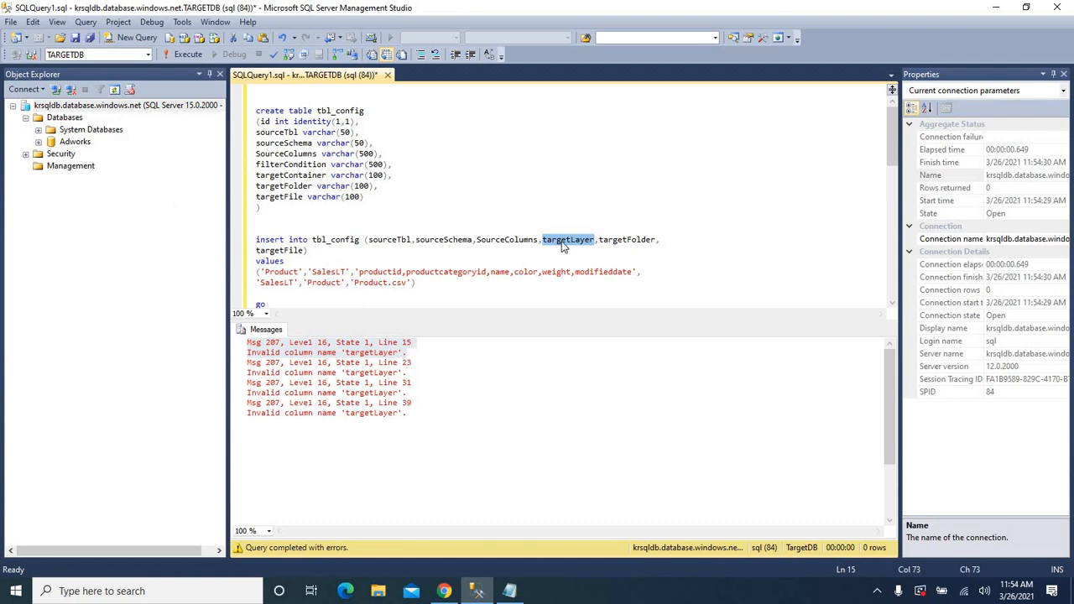
# Step: Execute the script with targetContainer renamed to targetLayer in the create statement and drop table tbl_config plus go added above it
pyautogui.click(274, 99)
pyautogui.press('Return')
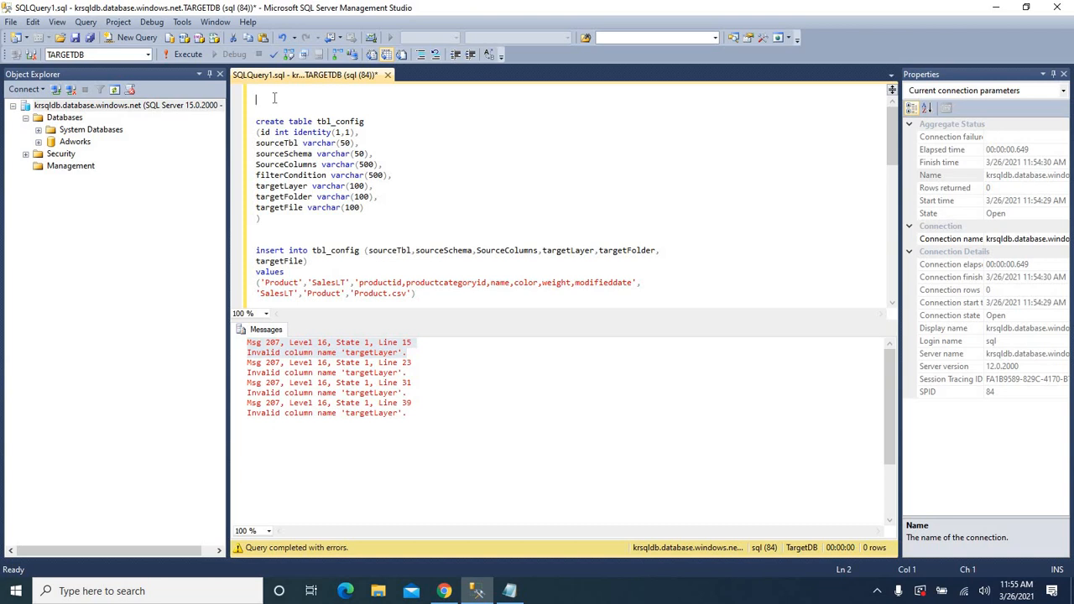
pyautogui.write("drop table tbl_config'")
pyautogui.press('BackSpace')
pyautogui.press('Return')
pyautogui.write('go')
pyautogui.press('F5')
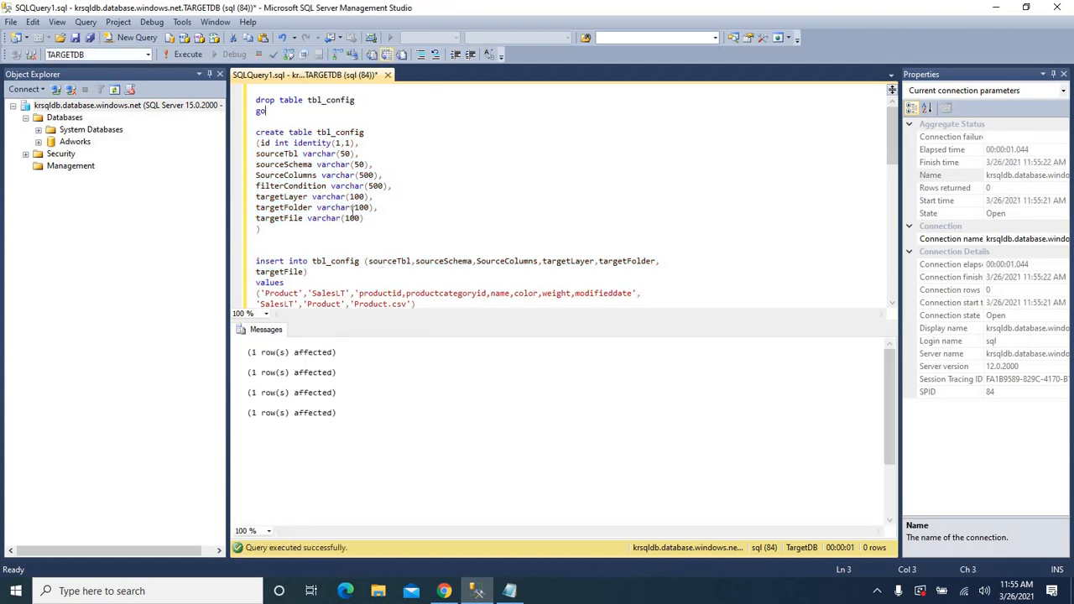
# Step: Add select * from tbl_config at the end of the script and execute only that statement
pyautogui.scroll(-1, 355, 207)
pyautogui.scroll(1, 356, 155)
pyautogui.doubleClick(352, 133)
pyautogui.hotkey('ctrl', 'c')
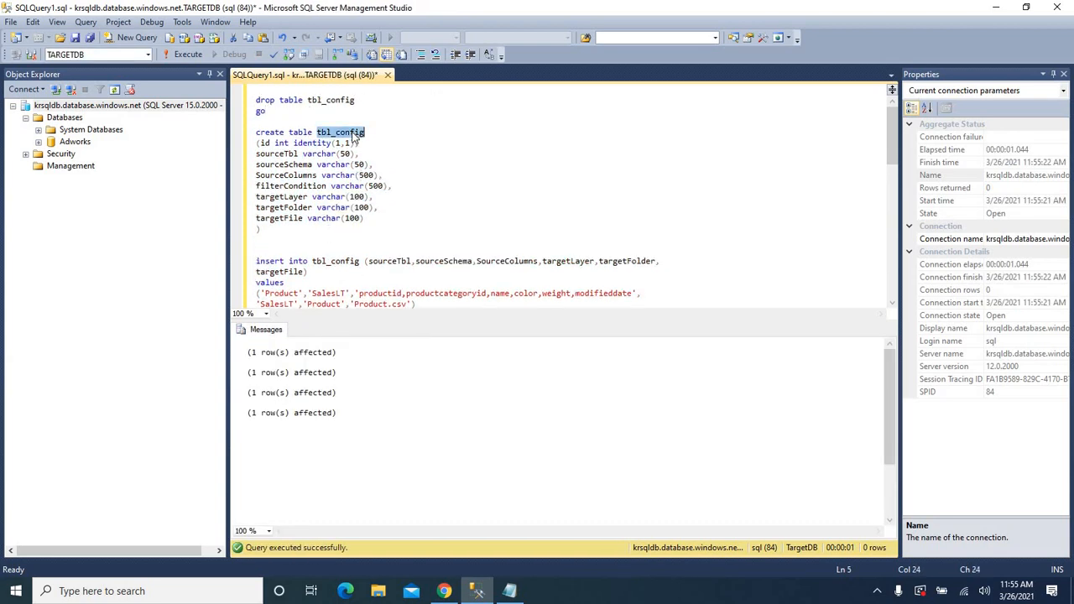
pyautogui.hotkey('ctrl', 'End')
pyautogui.write('selec')
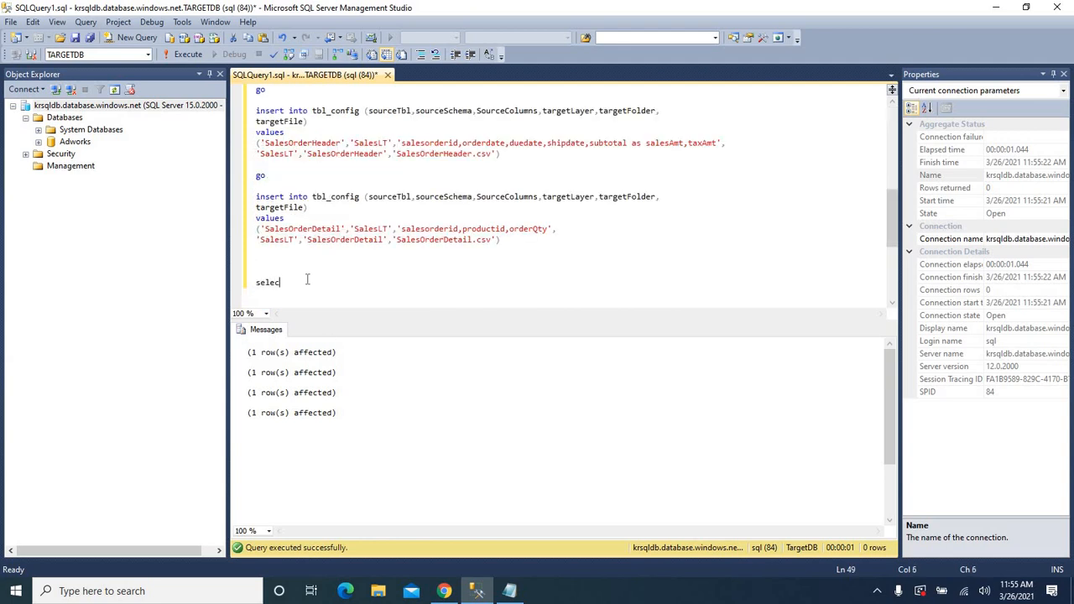
pyautogui.write('t * from')
pyautogui.hotkey('ctrl', 'v')
pyautogui.hotkey('shift', 'Home')
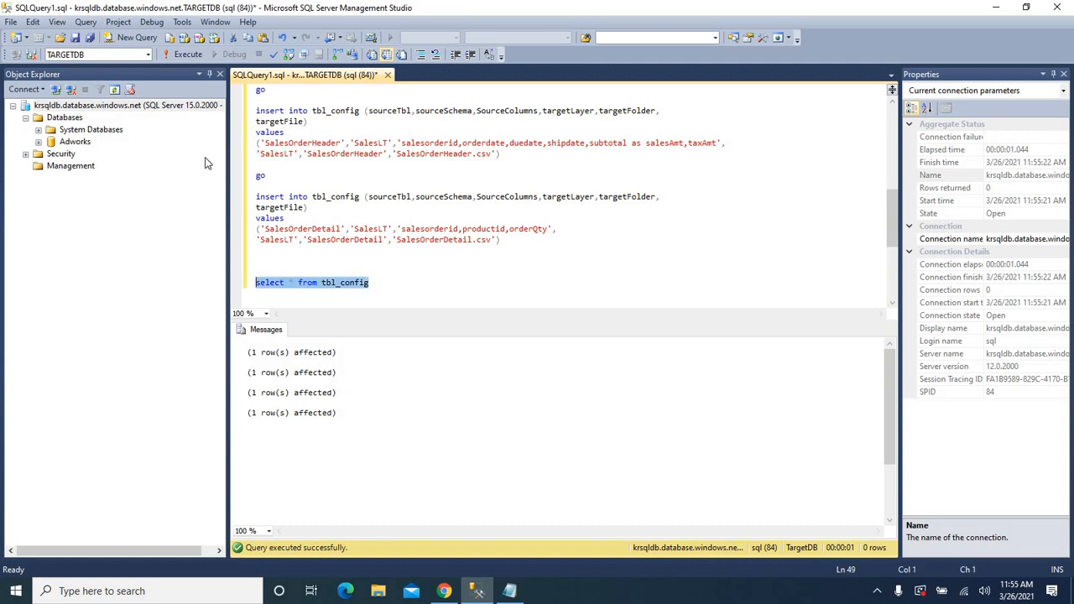
pyautogui.click(188, 53)
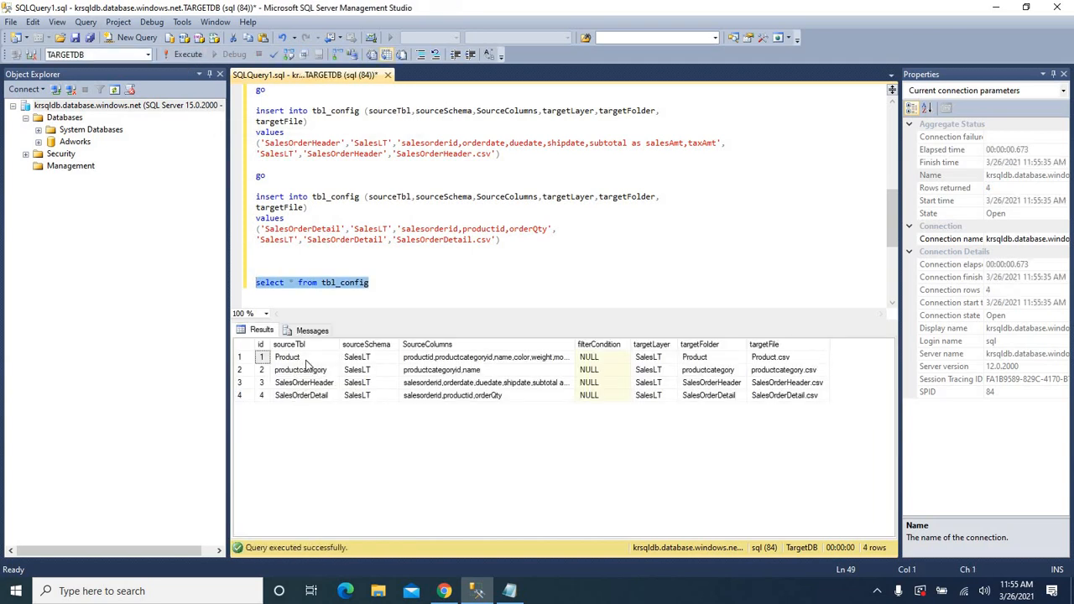
# Step: Examine each source table in the tbl_config results together with the sourceTbl, sourceSchema and SourceColumns columns
pyautogui.click(312, 359)
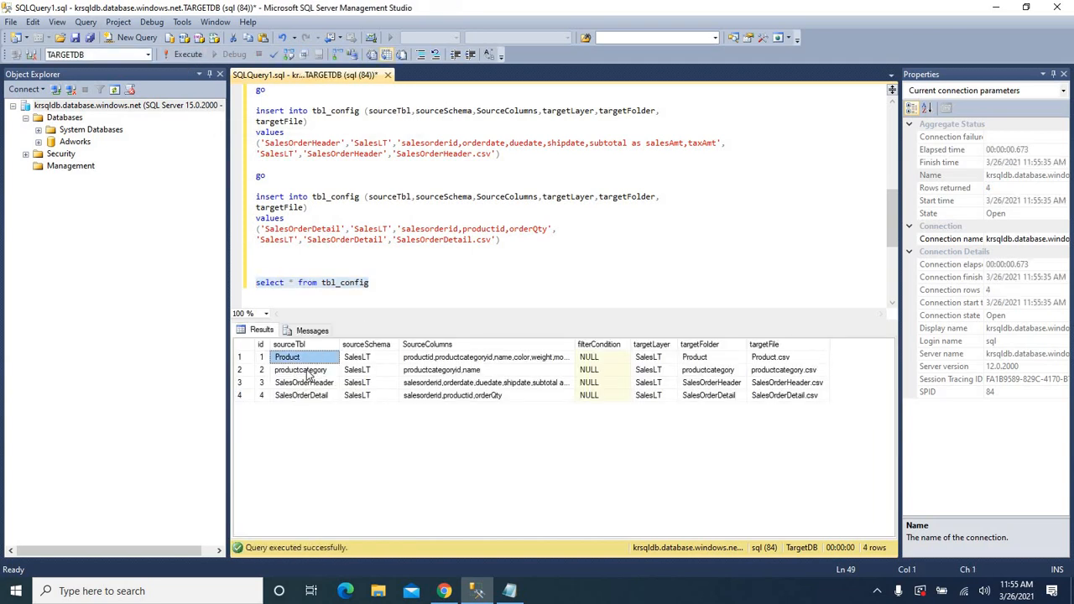
pyautogui.click(307, 371)
pyautogui.click(297, 385)
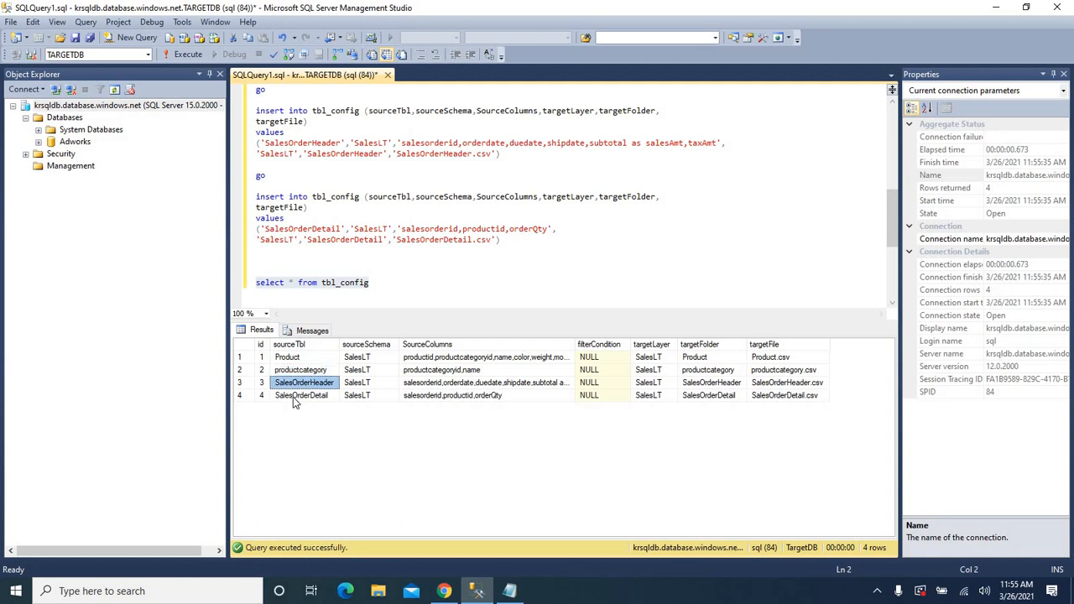
pyautogui.click(293, 398)
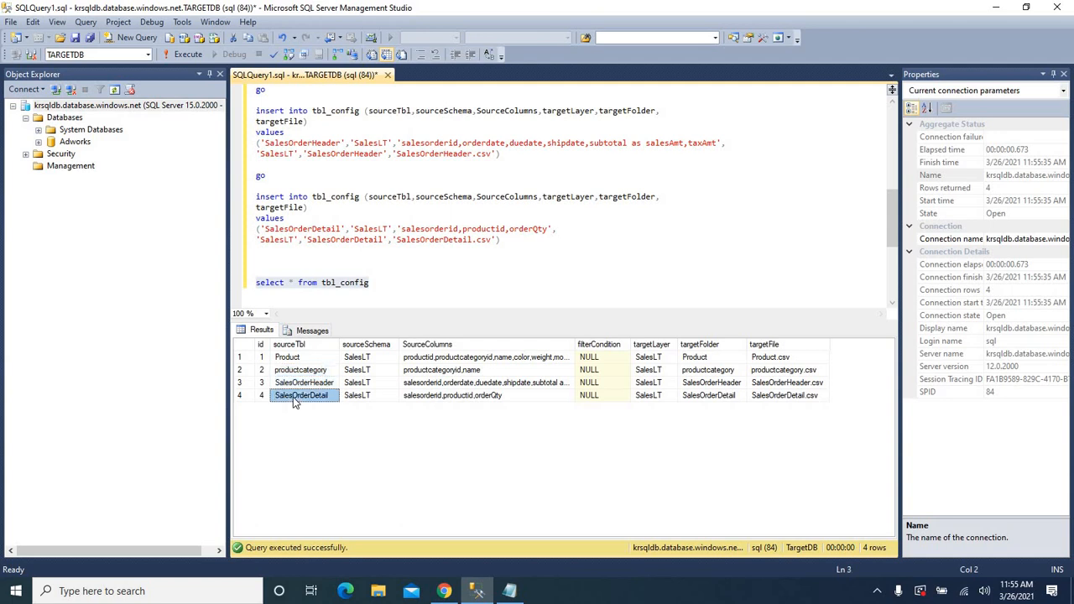
pyautogui.click(322, 345)
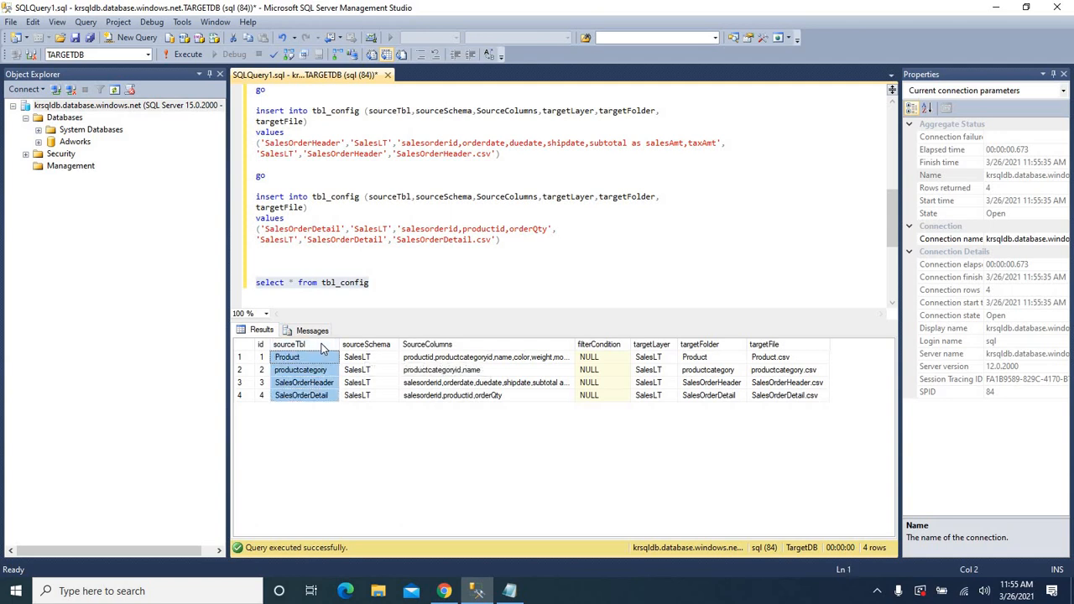
pyautogui.click(367, 345)
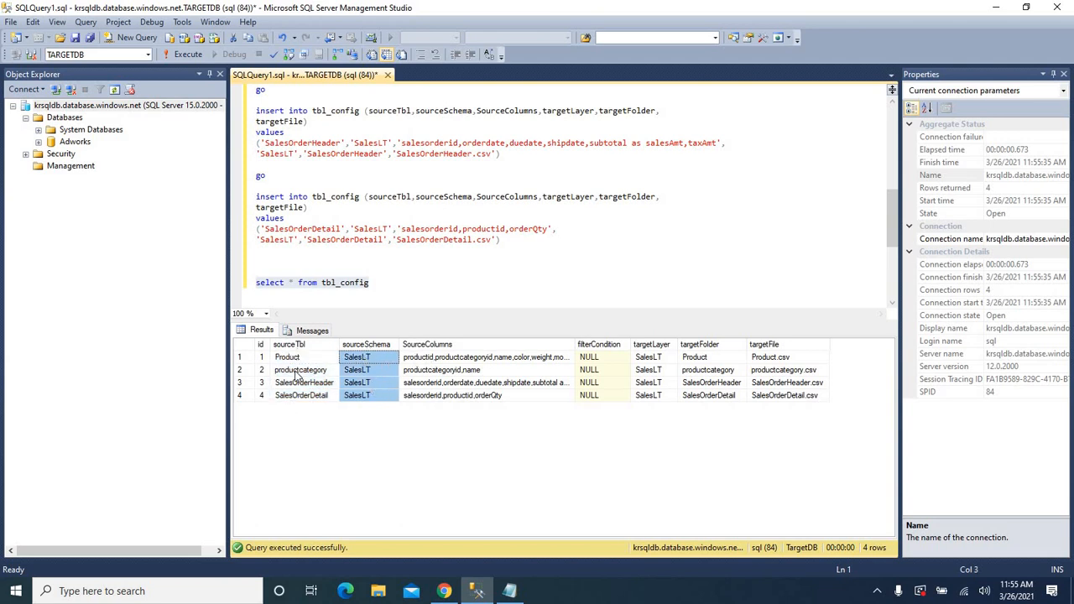
pyautogui.click(307, 345)
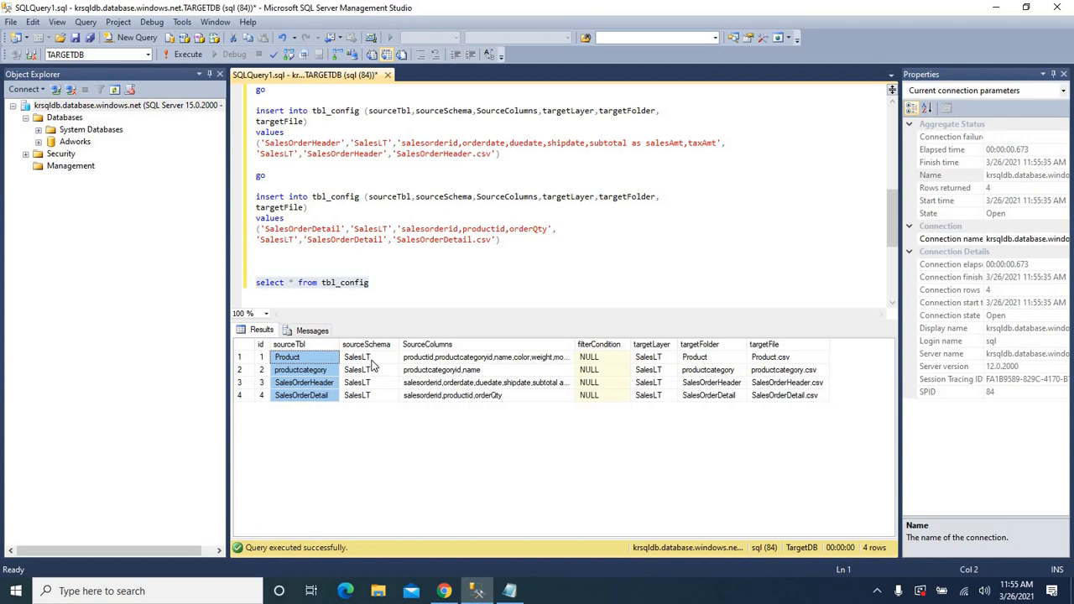
pyautogui.click(372, 360)
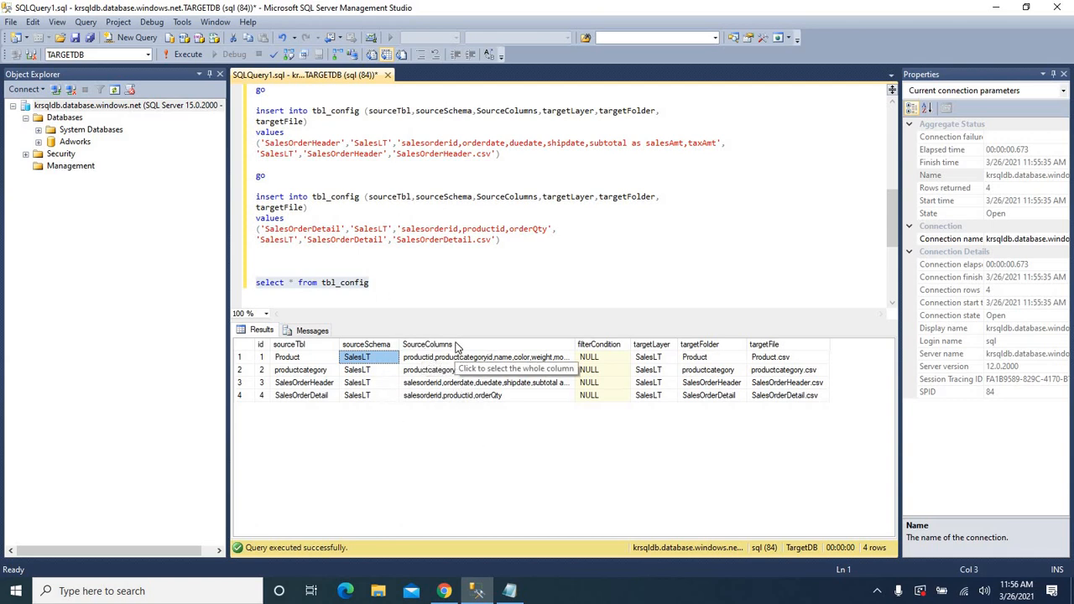
pyautogui.click(456, 347)
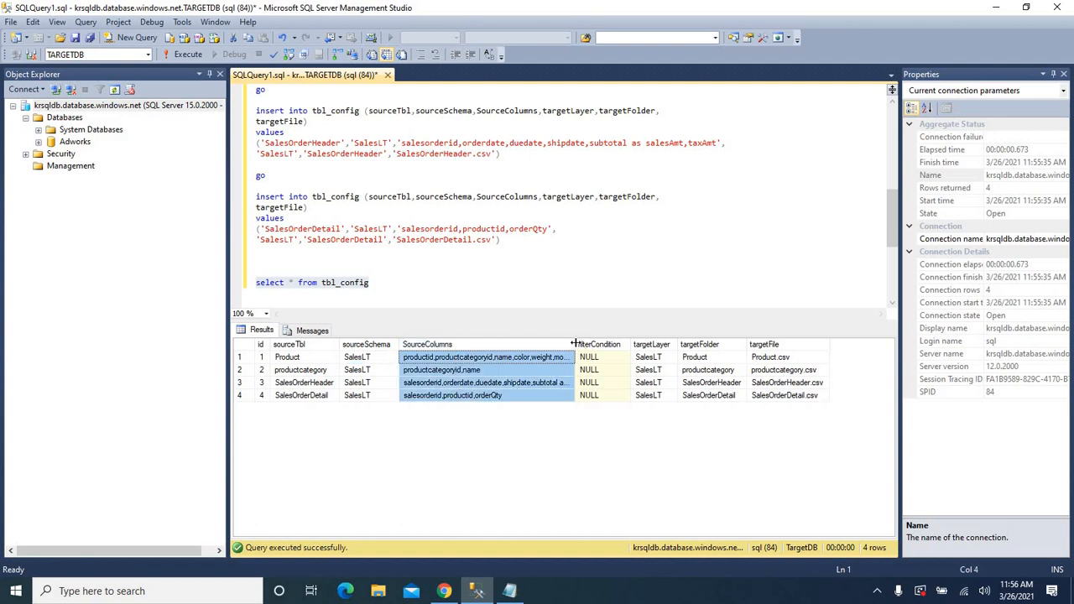
# Step: Widen the SourceColumns column in the query results and examine the filterCondition and targetLayer columns
pyautogui.moveTo(576, 344); pyautogui.dragTo(635, 344)
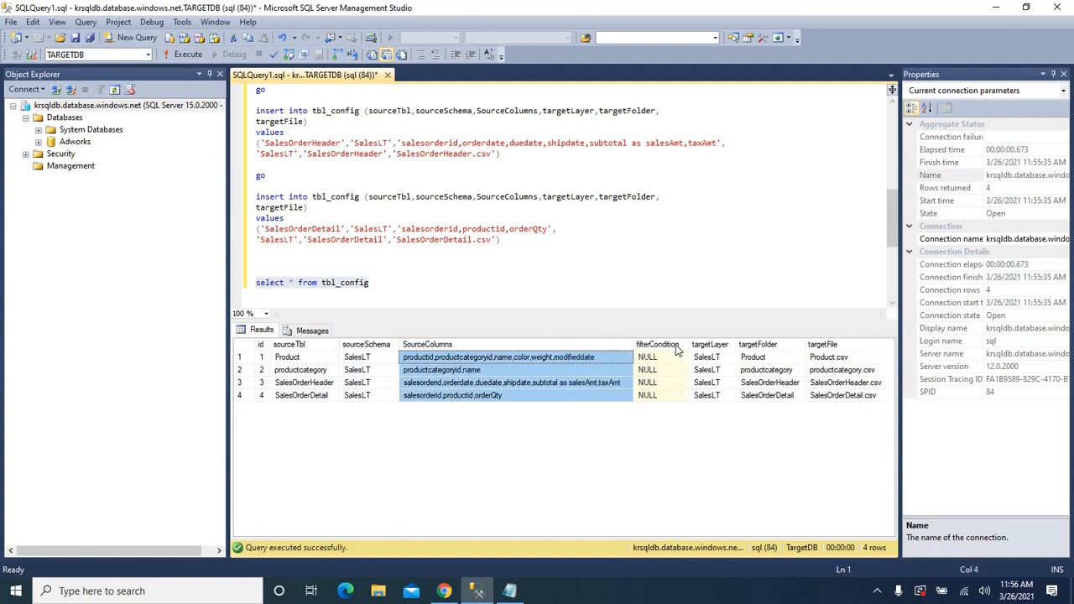
pyautogui.click(676, 346)
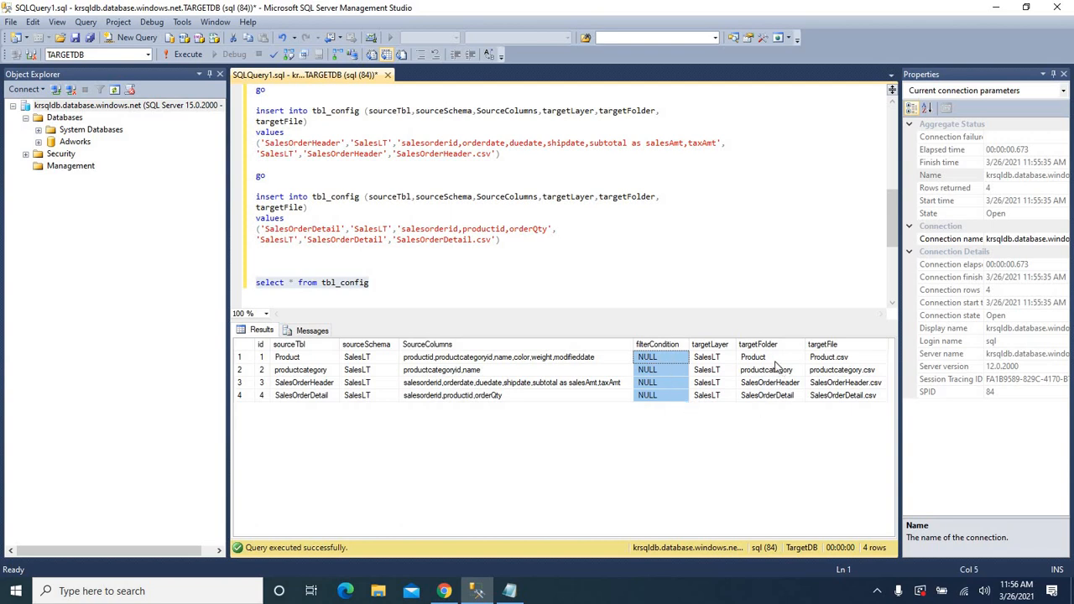
pyautogui.click(713, 345)
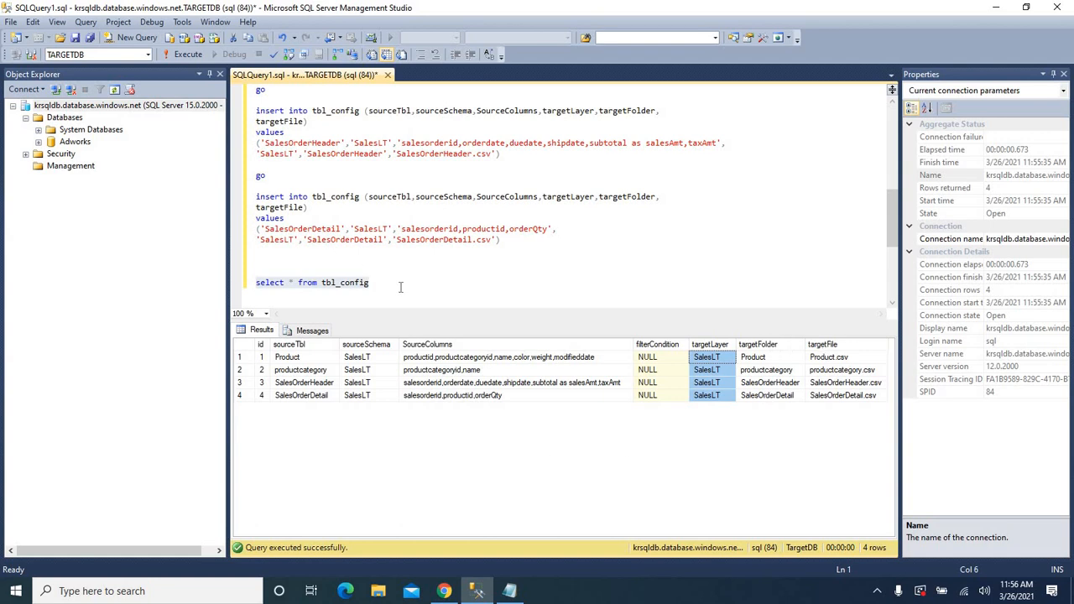
# Step: List the tables of the Adworks database and look over the Product, ProductCategory, SalesOrderDetail and SalesOrderHeader source tables
pyautogui.click(39, 142)
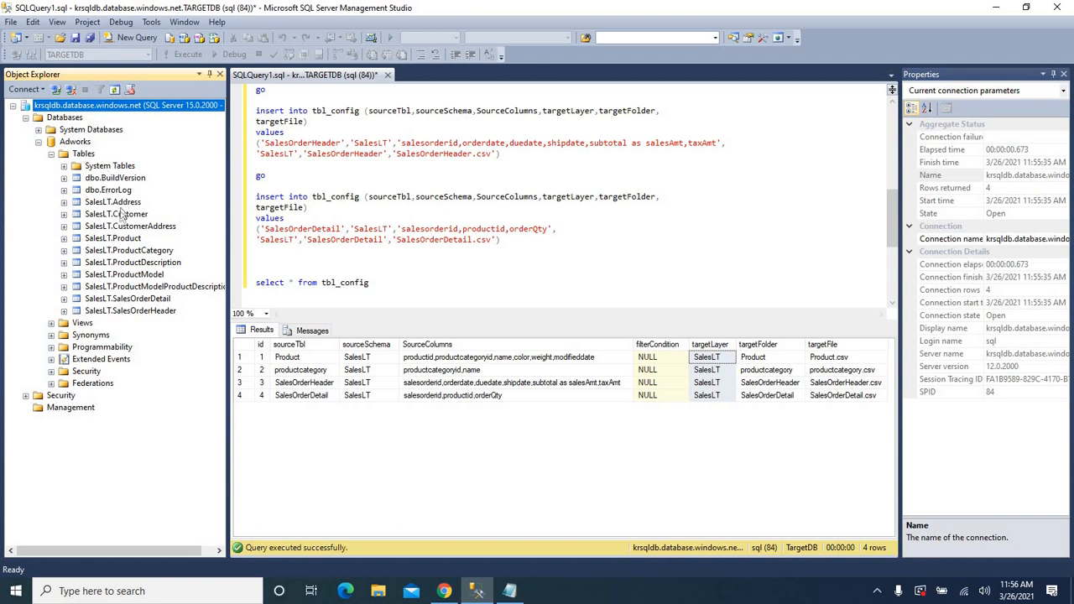
pyautogui.click(118, 203)
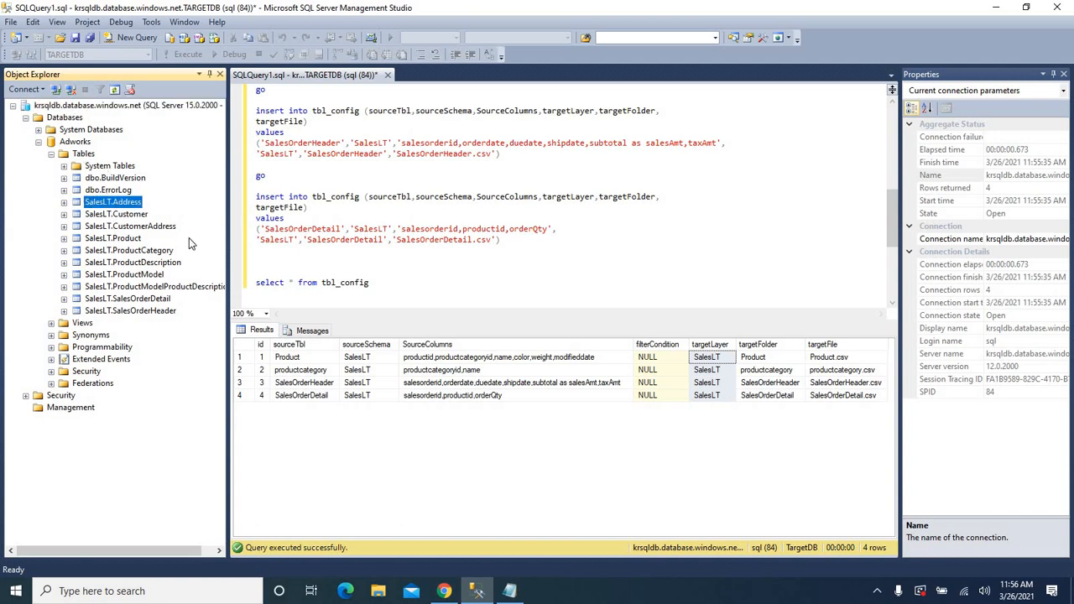
pyautogui.click(120, 237)
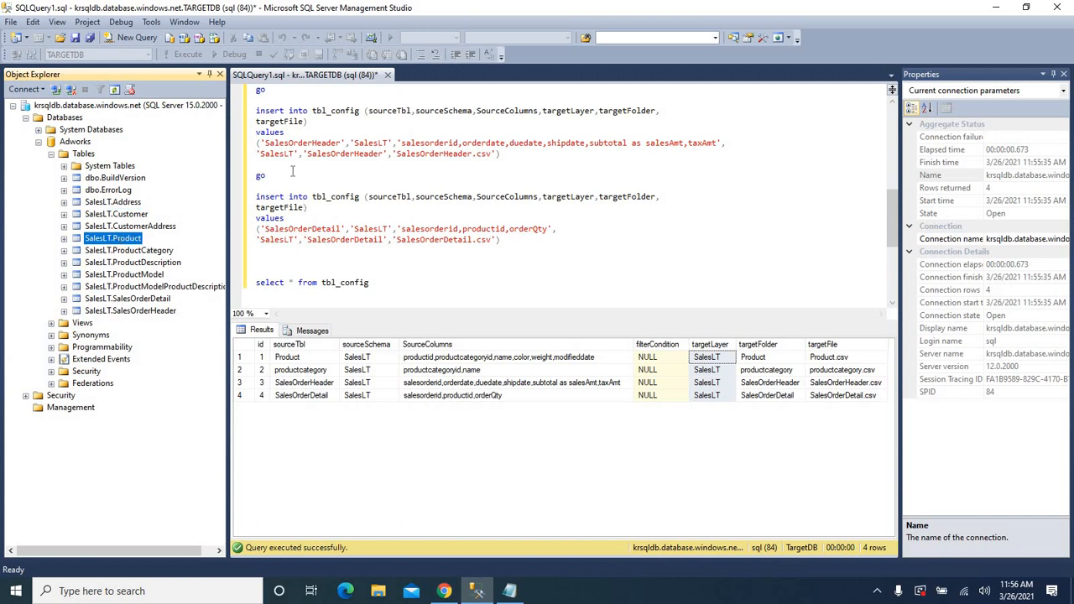
pyautogui.click(162, 252)
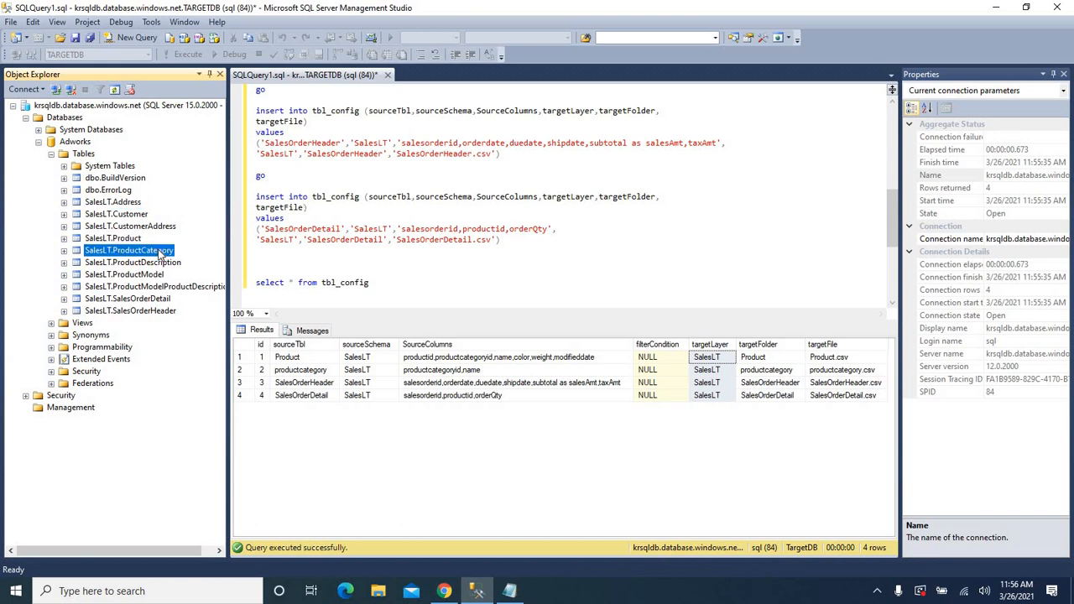
pyautogui.click(140, 300)
pyautogui.click(141, 311)
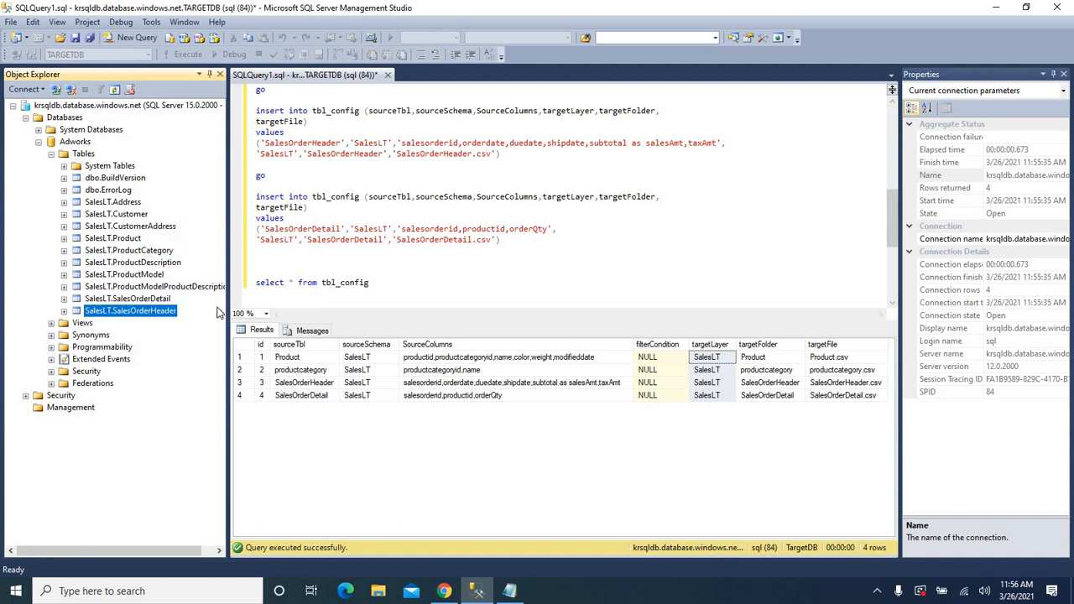
# Step: Review the tbl_config script, from the SalesOrderDetail insert statement back to the drop table statement and down to the final select
pyautogui.click(438, 276)
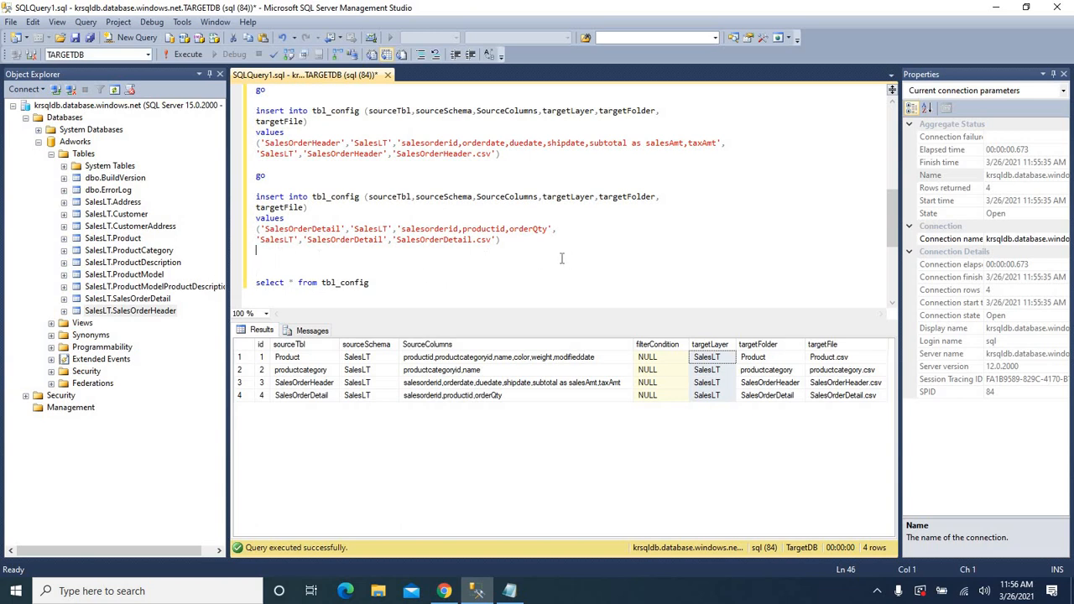
pyautogui.moveTo(501, 240); pyautogui.dragTo(233, 198)
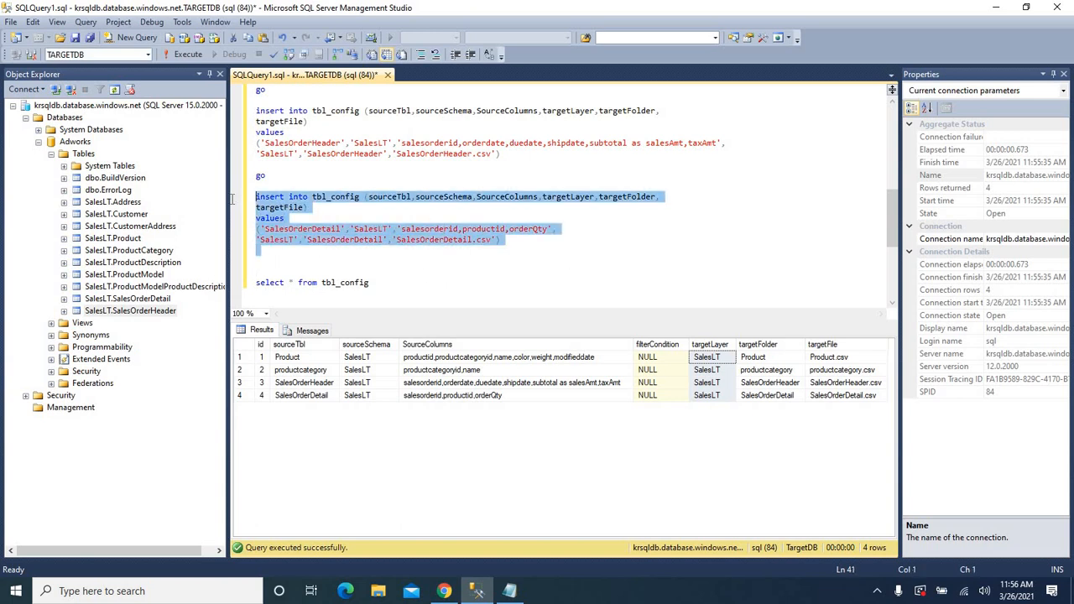
pyautogui.click(512, 240)
pyautogui.scroll(8, 383, 235)
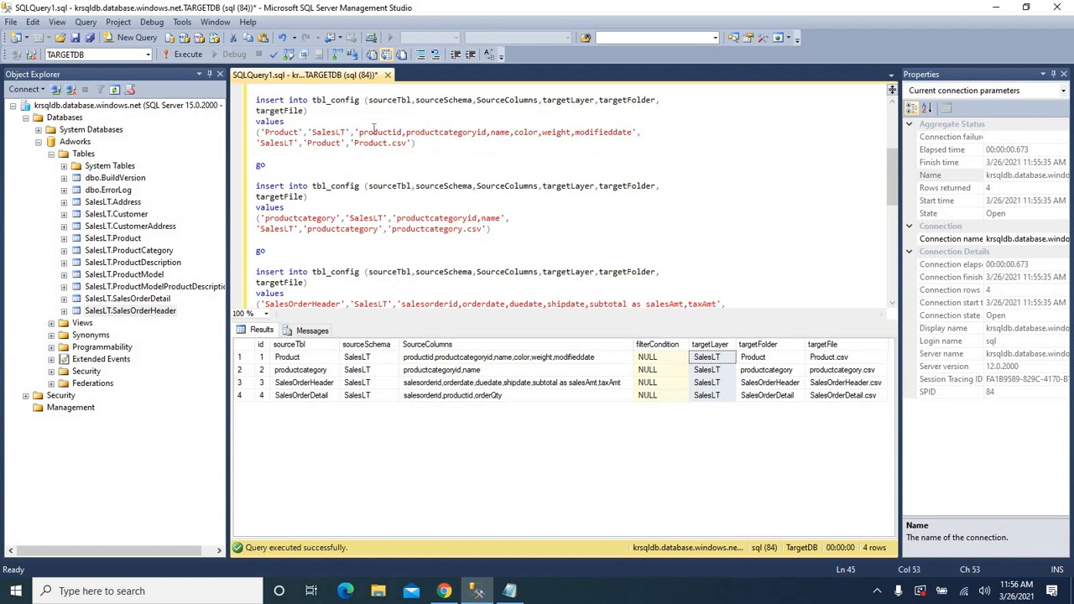
pyautogui.scroll(2, 394, 161)
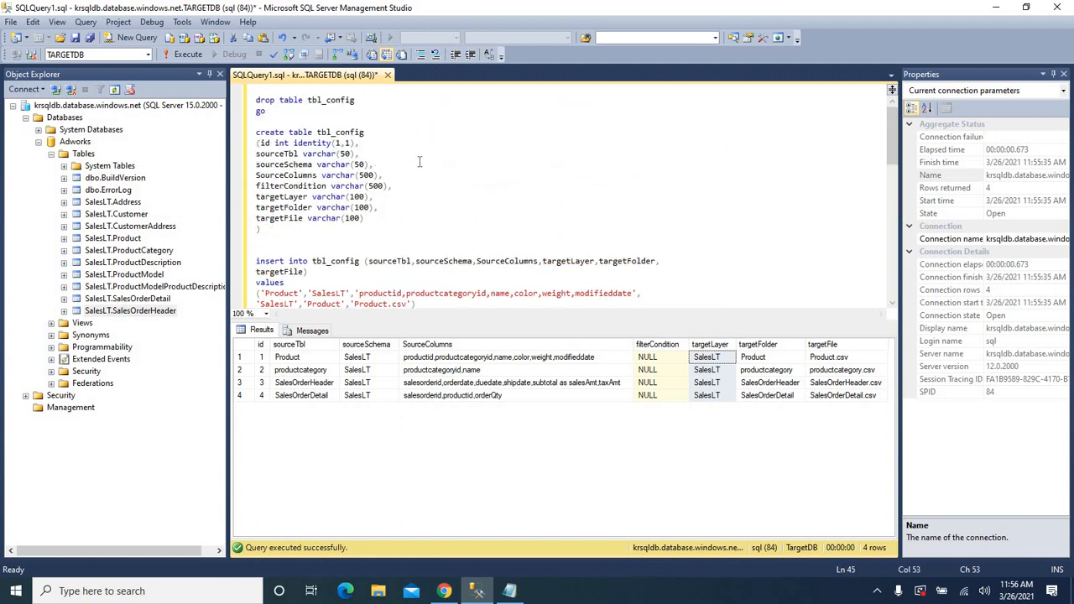
pyautogui.doubleClick(342, 103)
pyautogui.scroll(-14, 340, 201)
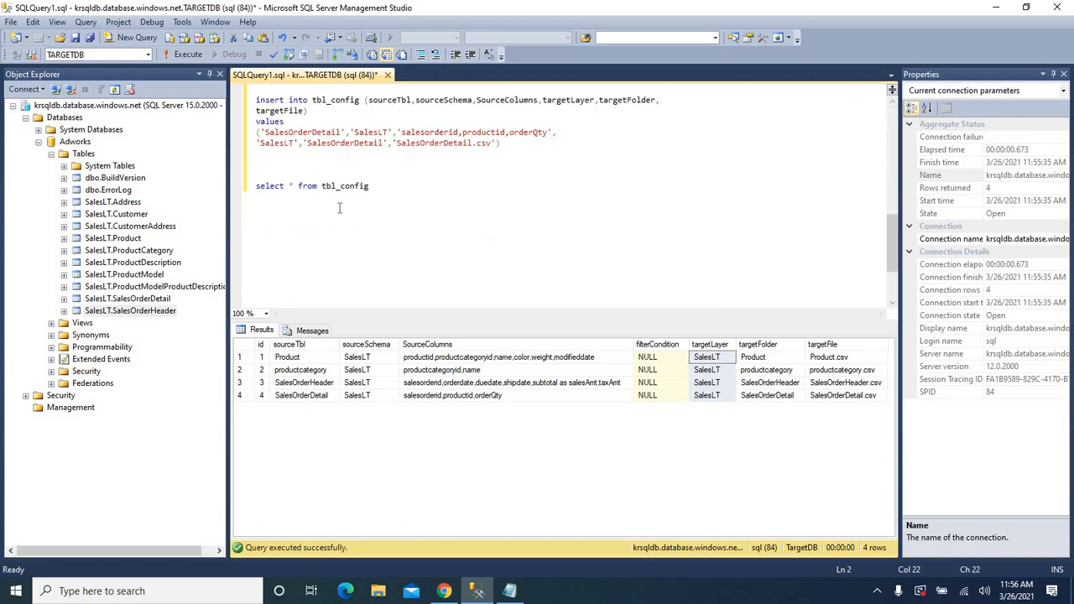
pyautogui.click(284, 166)
# Step: Switch to the Azure portal in Chrome and open the development container of the kradls storage account
pyautogui.click(444, 590)
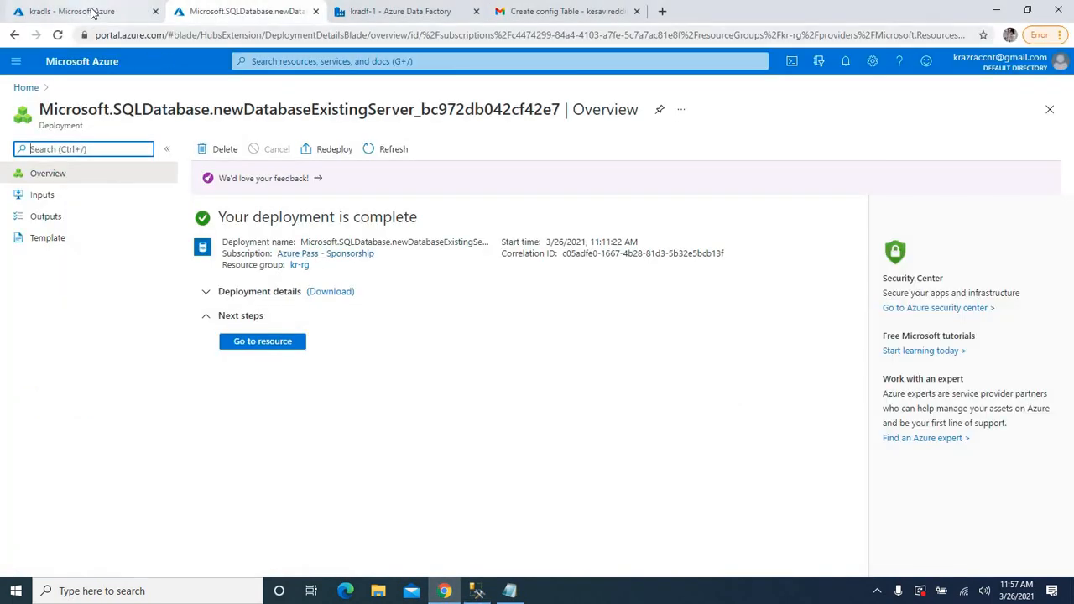
pyautogui.click(92, 12)
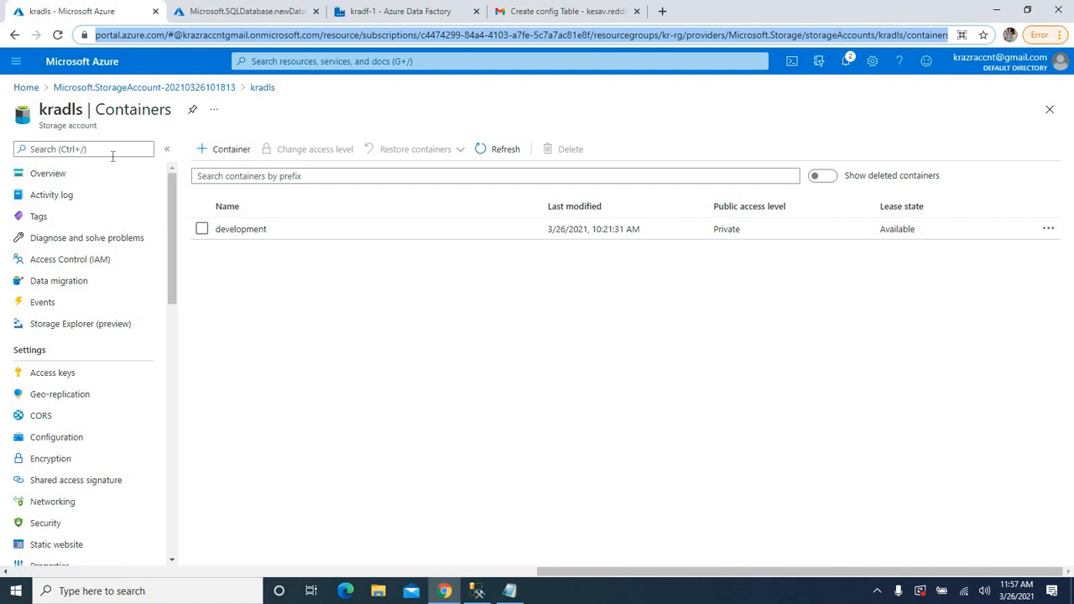
pyautogui.click(239, 239)
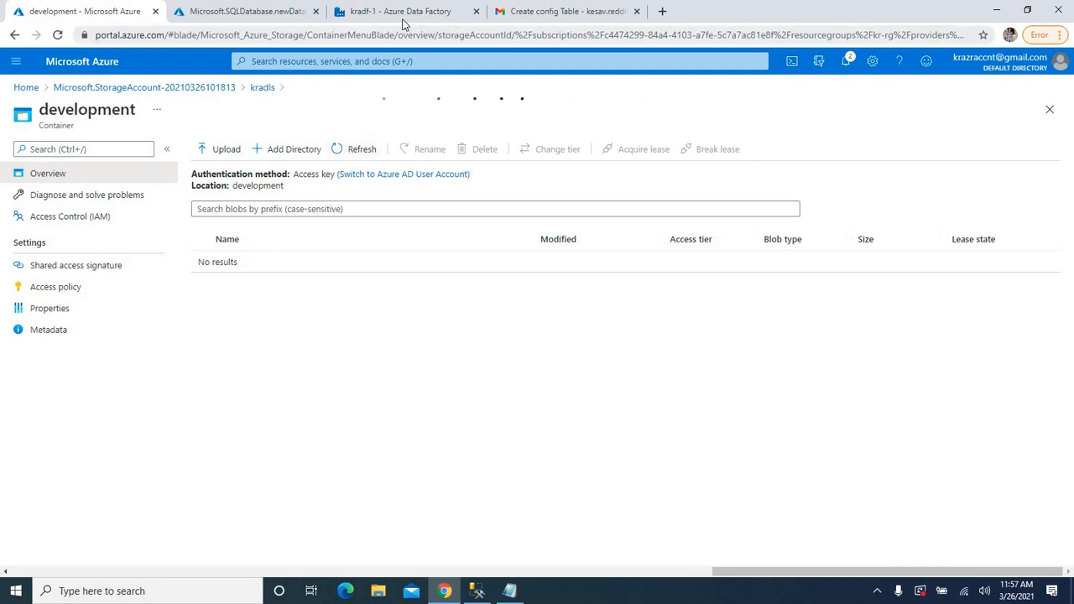
# Step: Create a new pipeline named BatchLoad in the kradf-1 data factory
pyautogui.click(367, 13)
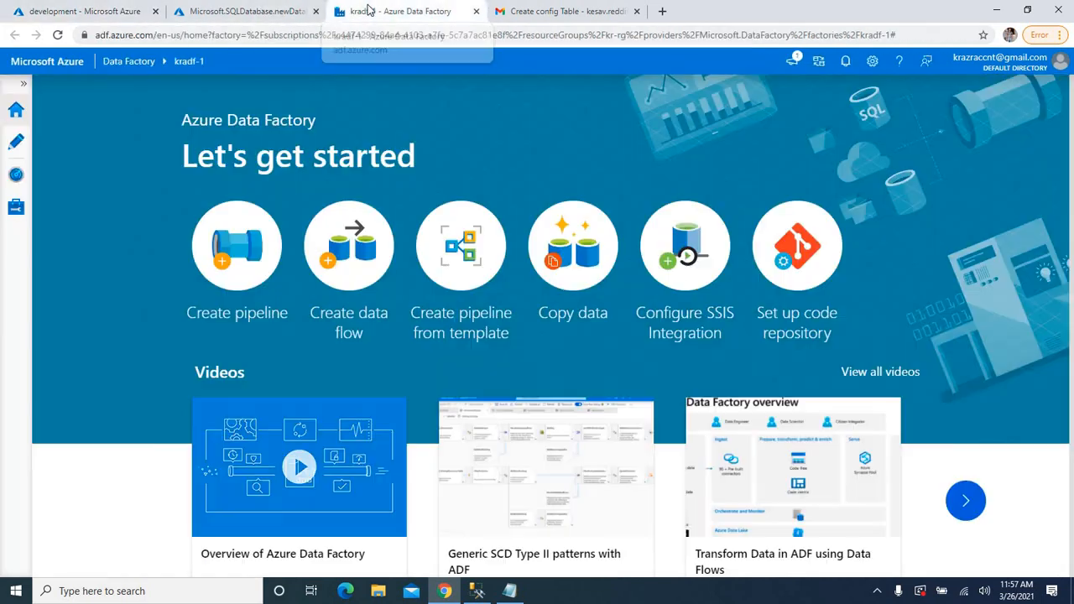
pyautogui.click(241, 233)
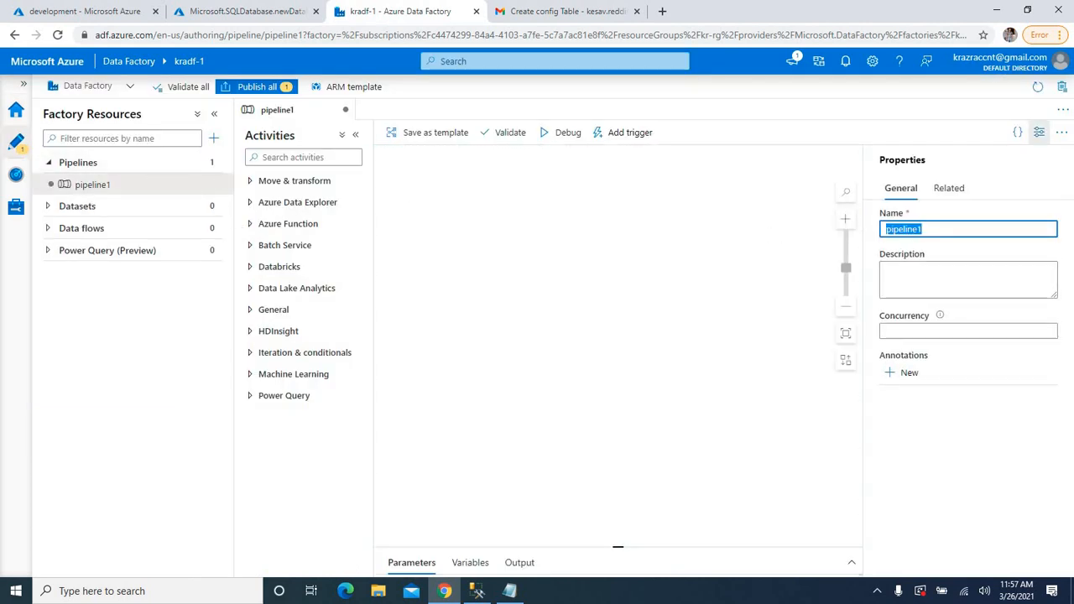
pyautogui.write('Ba')
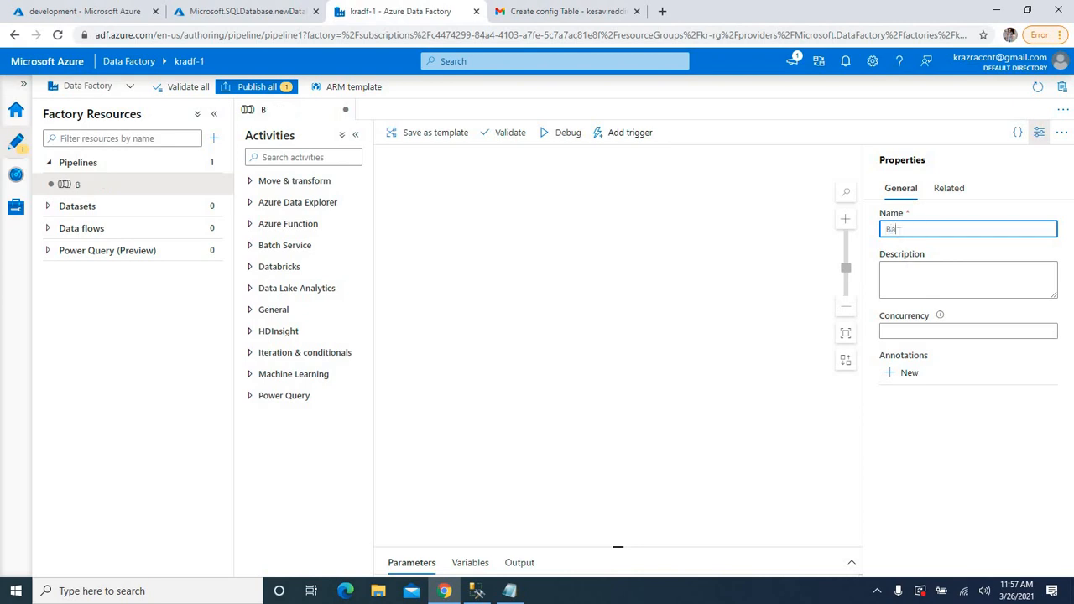
pyautogui.write('tchLoad')
pyautogui.click(535, 262)
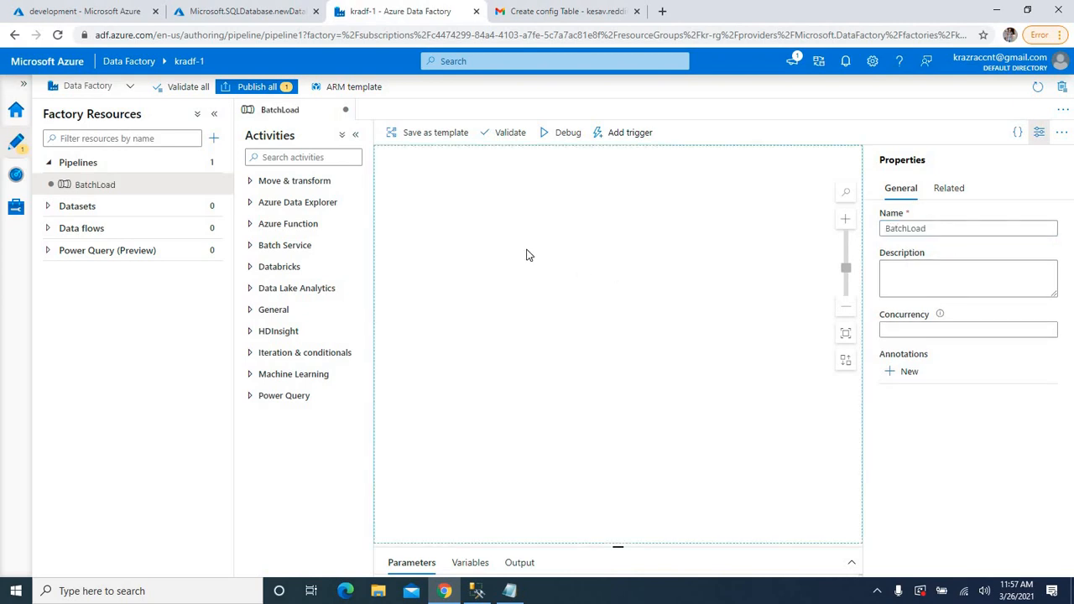
pyautogui.click(302, 158)
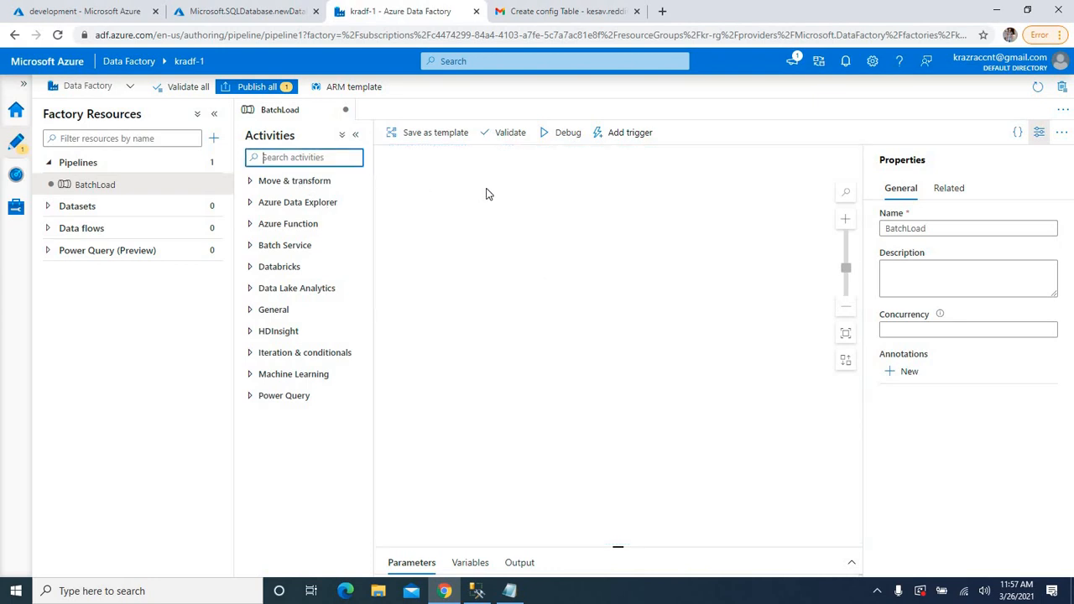
pyautogui.click(488, 227)
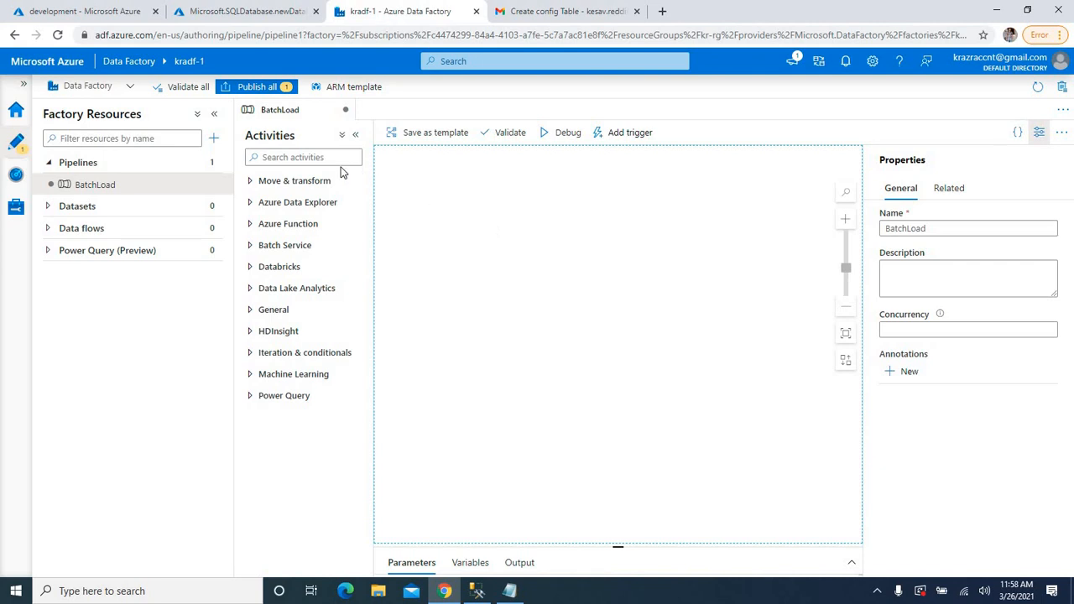
# Step: Switch to the Notepad requirements and add the line "Lookup Activity" below requirement 2, separated by blank lines
pyautogui.click(475, 591)
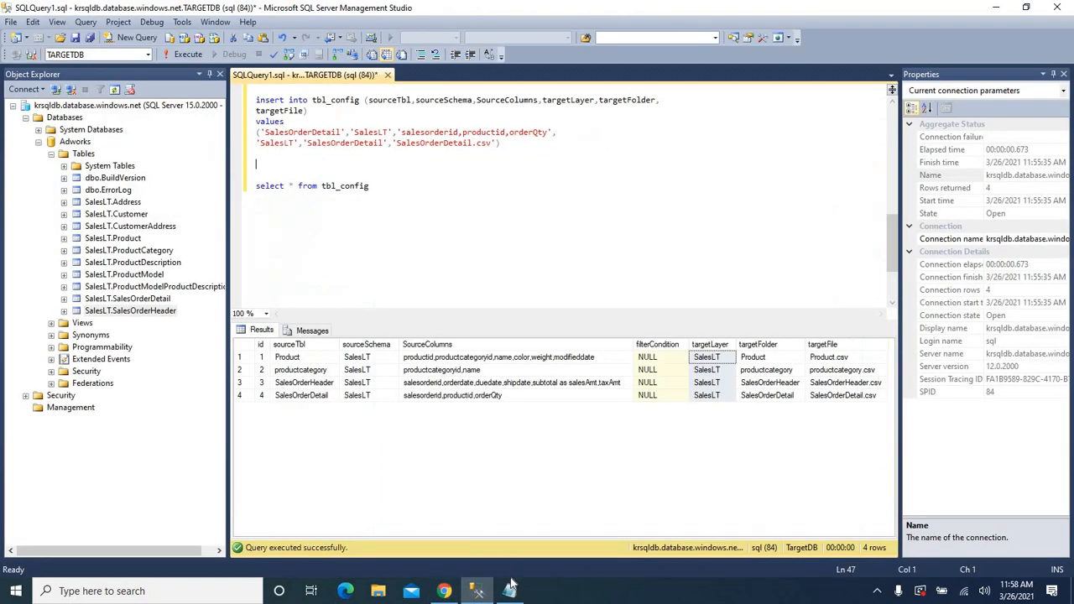
pyautogui.click(510, 591)
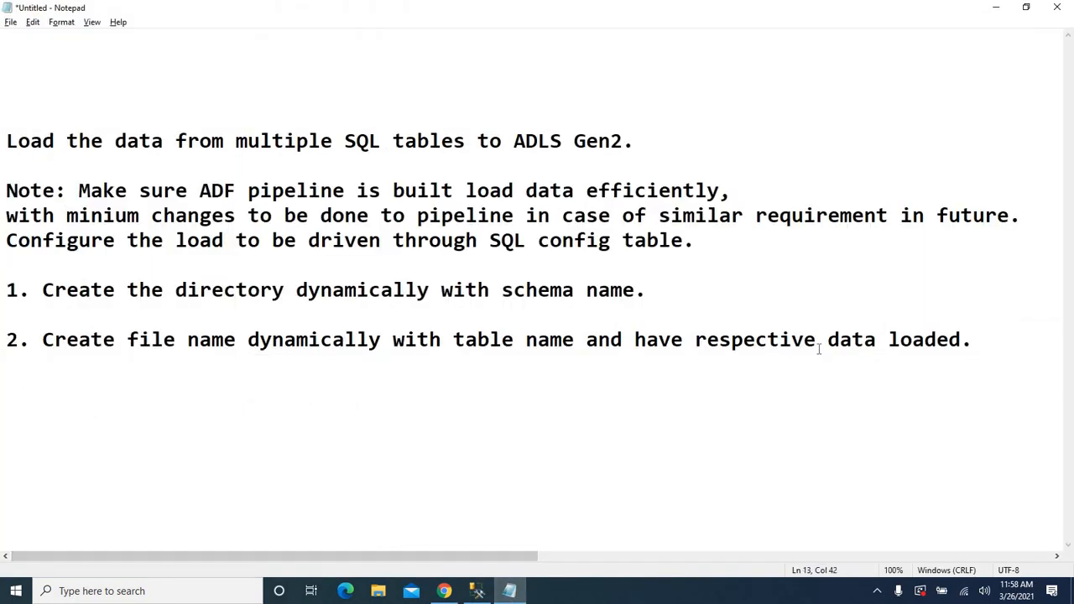
pyautogui.click(998, 343)
pyautogui.press('Return')
pyautogui.press('Return')
pyautogui.press('Return')
pyautogui.write('Lookup Activity')
pyautogui.press('Return')
pyautogui.press('Return')
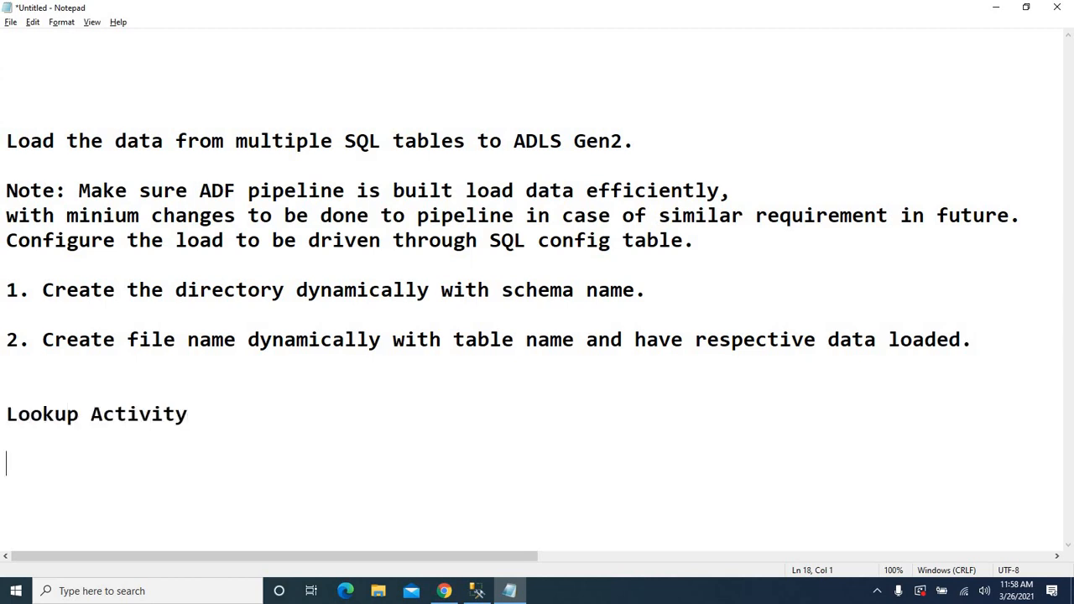
# Step: Add the lines "ForEach Activity" and "Copy Data Activity" below the Lookup line, with a blank line between them
pyautogui.write('For Each ')
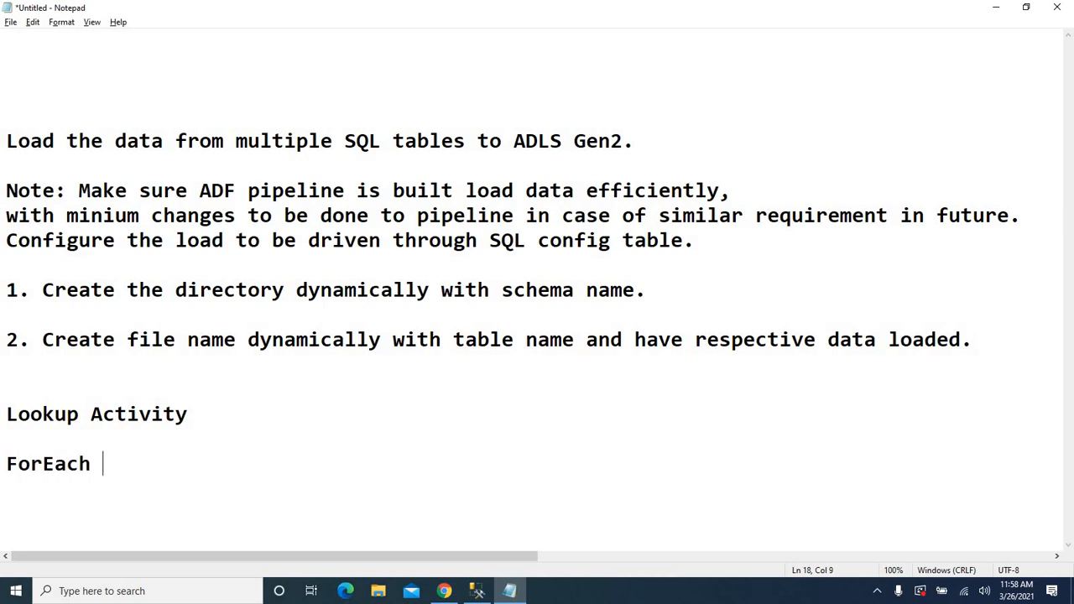
pyautogui.write('Activity')
pyautogui.press('Return')
pyautogui.press('Return')
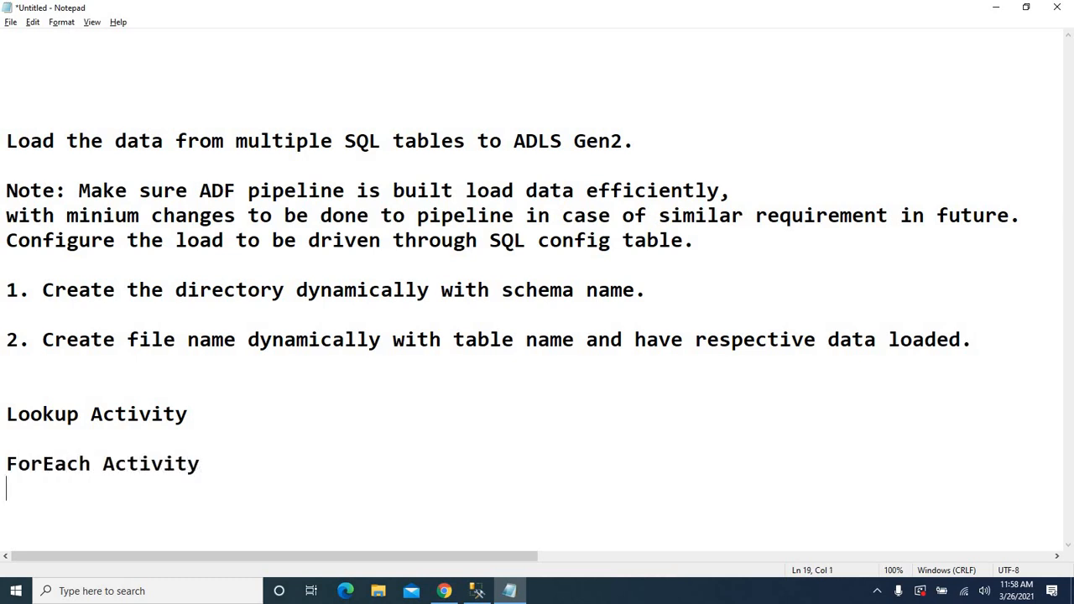
pyautogui.write('Copy ')
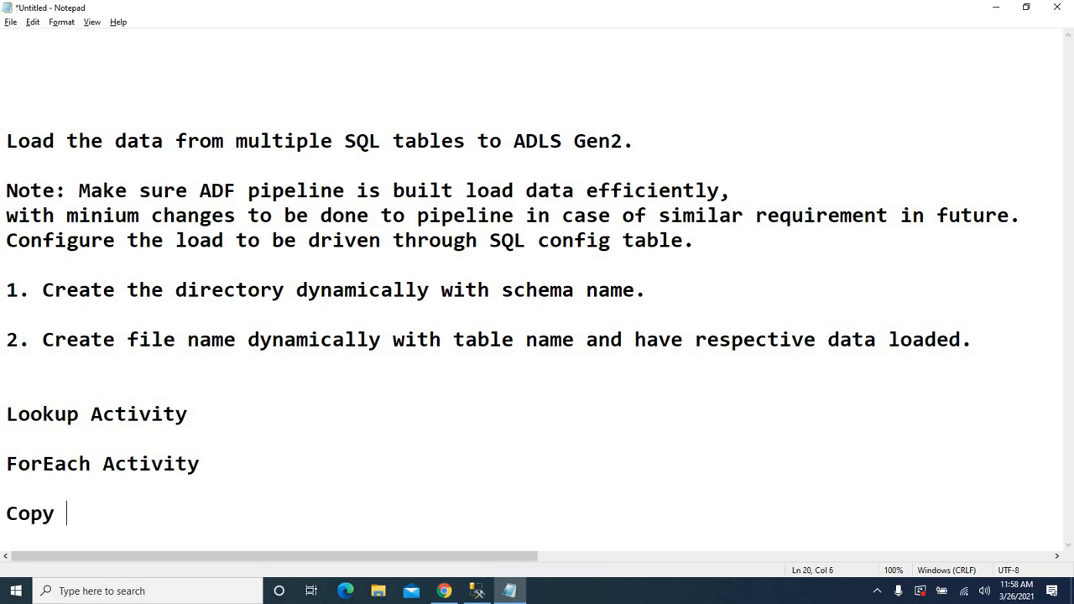
pyautogui.write('Data')
pyautogui.write('Act')
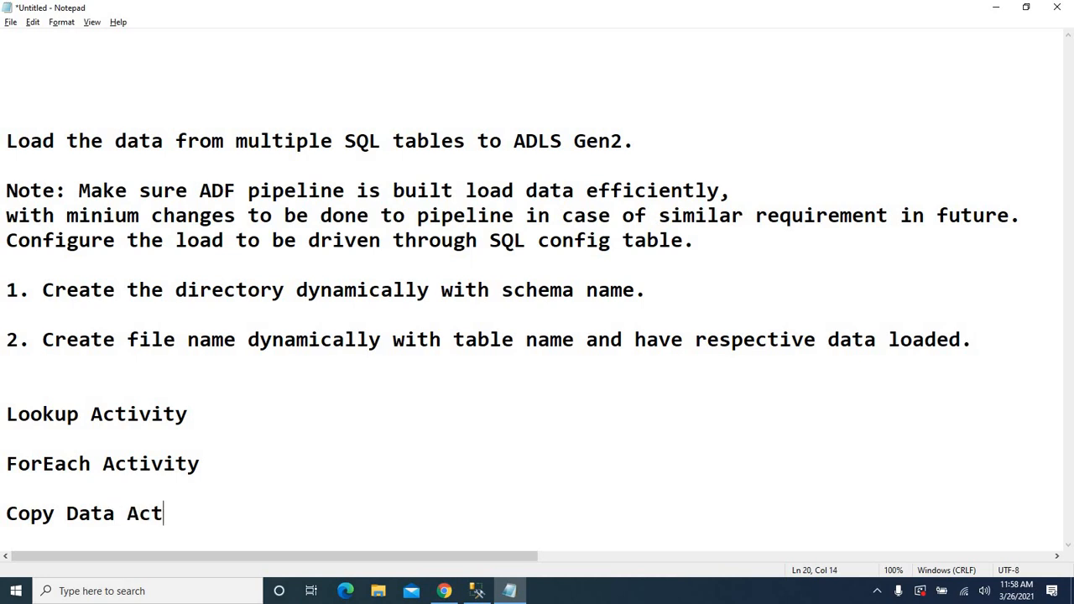
pyautogui.write('ivity')
# Step: Replace the word Activity with a colon on the Lookup line so that it reads "Lookup :"
pyautogui.click(857, 424)
pyautogui.press('BackSpace')
pyautogui.press('BackSpace')
pyautogui.press('BackSpace')
pyautogui.press('BackSpace')
pyautogui.press('BackSpace')
pyautogui.press('BackSpace')
pyautogui.press('BackSpace')
pyautogui.press('BackSpace')
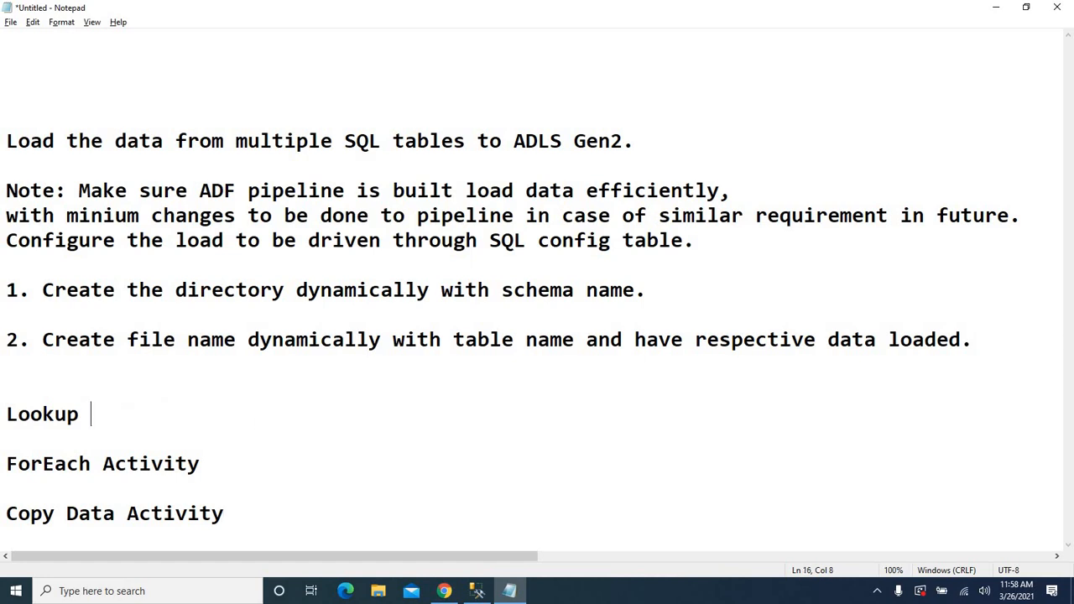
pyautogui.doubleClick(40, 413)
pyautogui.click(134, 413)
# Step: Switch to SQL Server Management Studio and review the tbl_config name and create statement at the start of the script
pyautogui.click(476, 591)
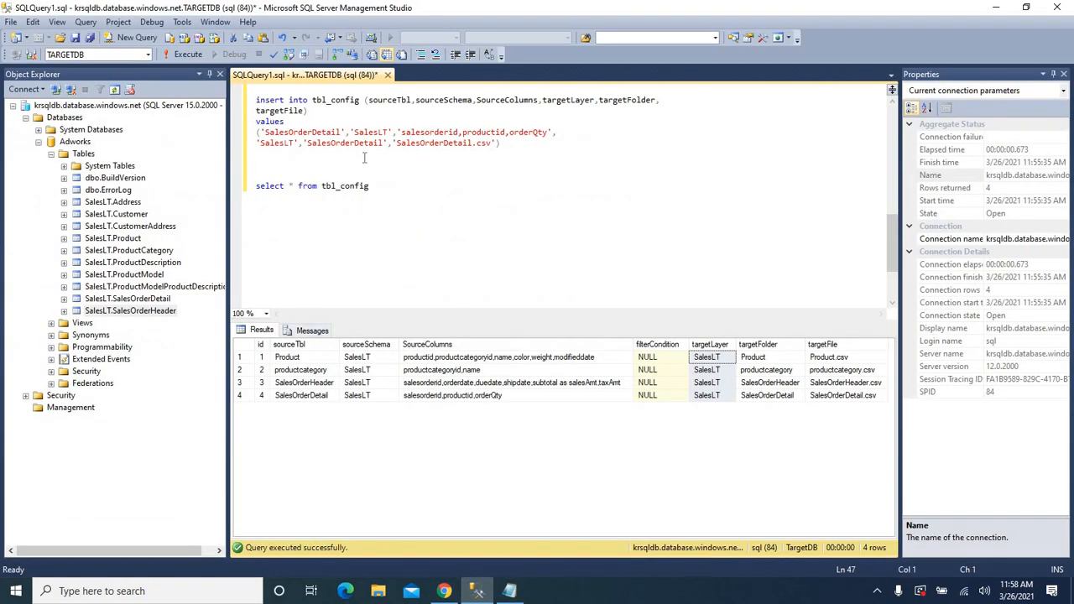
pyautogui.scroll(13, 364, 157)
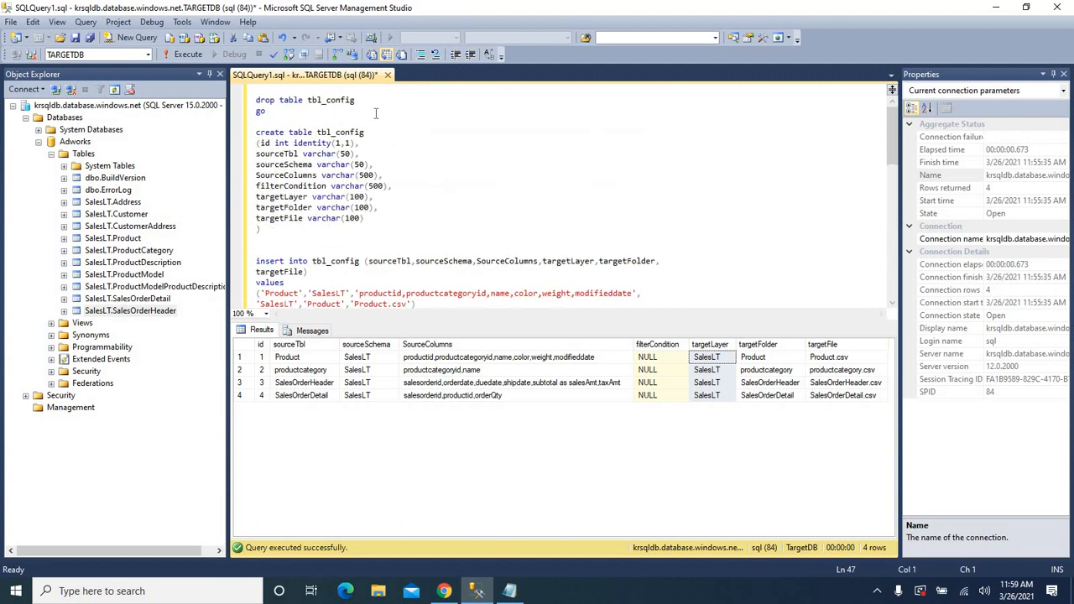
pyautogui.doubleClick(336, 100)
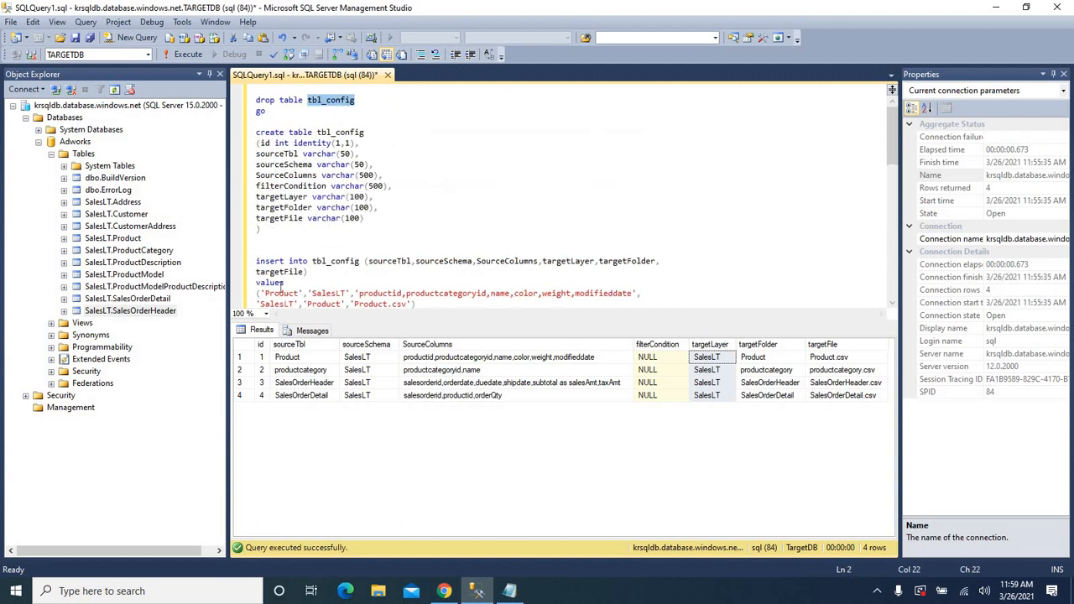
pyautogui.scroll(-2, 281, 251)
pyautogui.scroll(2, 297, 229)
# Step: Return to the Notepad notes and append a colon to the ForEach Activity line
pyautogui.hotkey('alt', 'Tab')
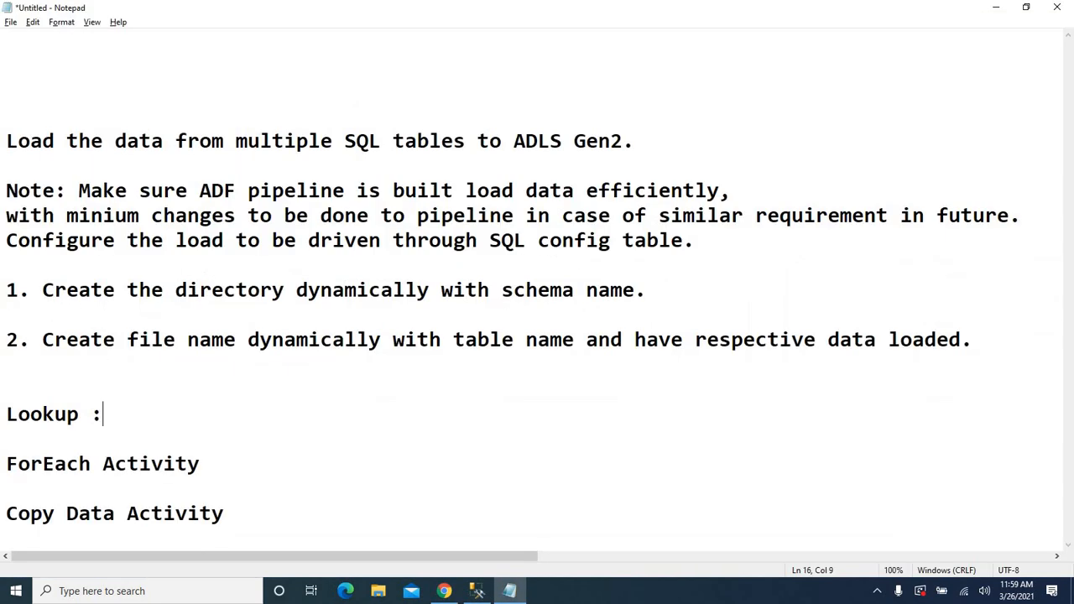
pyautogui.click(261, 473)
pyautogui.write(':')
pyautogui.doubleClick(55, 474)
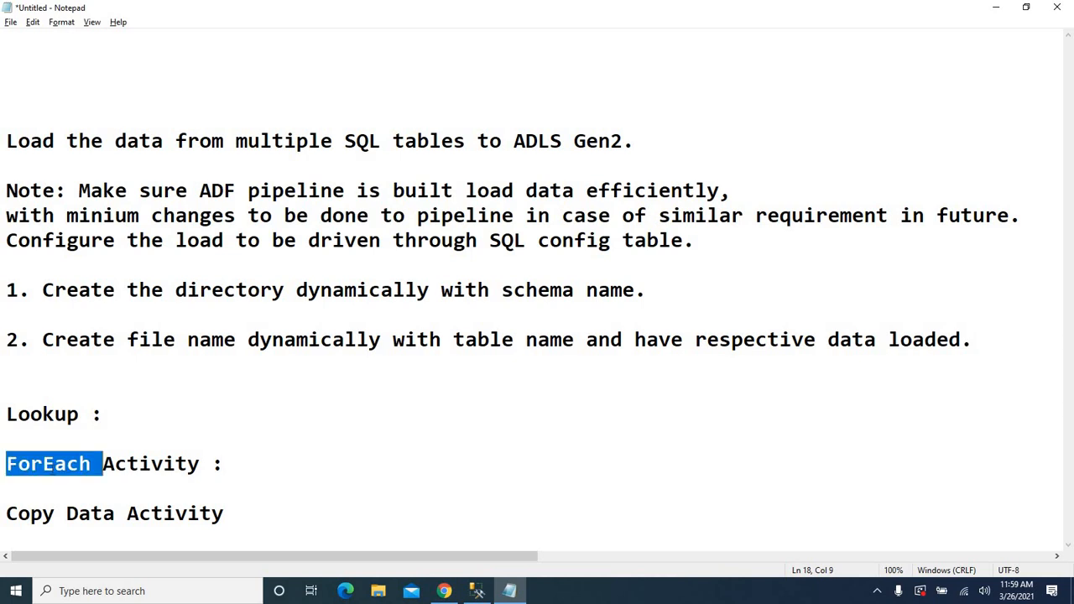
# Step: Append a colon to the Copy Data Activity line in the notes
pyautogui.click(235, 463)
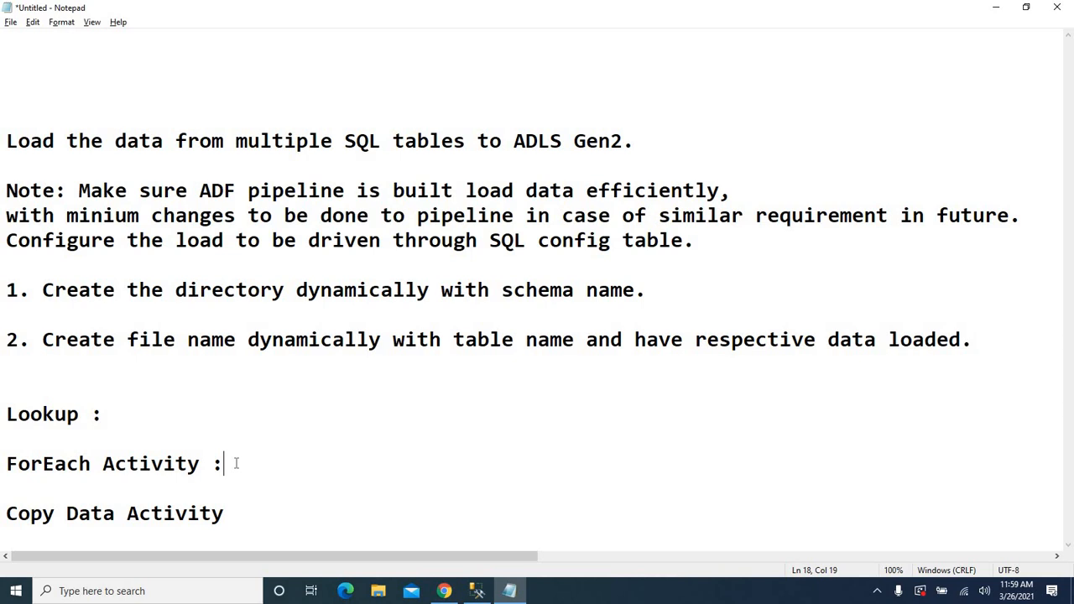
pyautogui.click(247, 509)
pyautogui.write(':')
# Step: Review the Lookup, ForEach Activity and Copy Data Activity lines, highlighting all three together in the notes
pyautogui.click(233, 464)
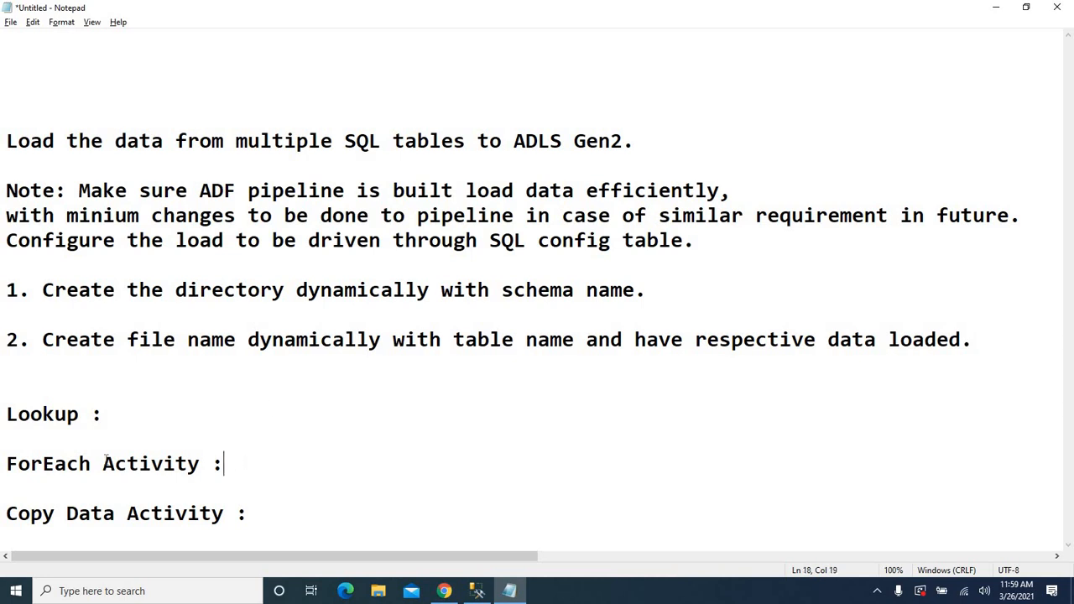
pyautogui.doubleClick(42, 464)
pyautogui.click(271, 514)
pyautogui.moveTo(273, 520); pyautogui.dragTo(3, 415)
pyautogui.click(267, 515)
pyautogui.moveTo(267, 515); pyautogui.dragTo(3, 415)
pyautogui.click(118, 425)
pyautogui.moveTo(249, 514); pyautogui.dragTo(3, 415)
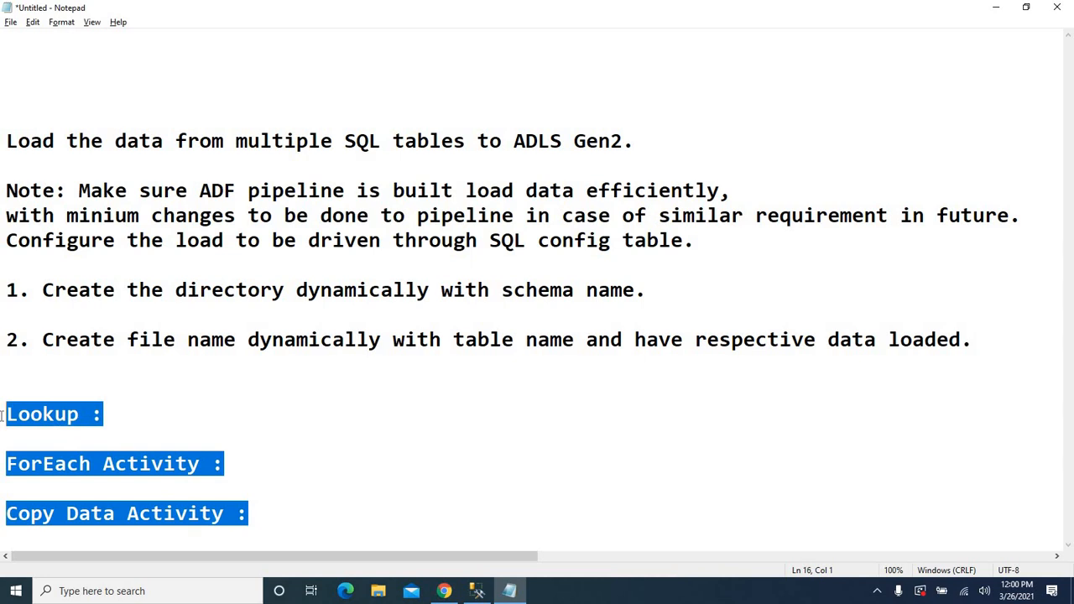
# Step: Switch to Azure Data Factory in Chrome, add a Lookup activity to the BatchLoad pipeline canvas, and collapse the factory resources list
pyautogui.moveTo(451, 591)
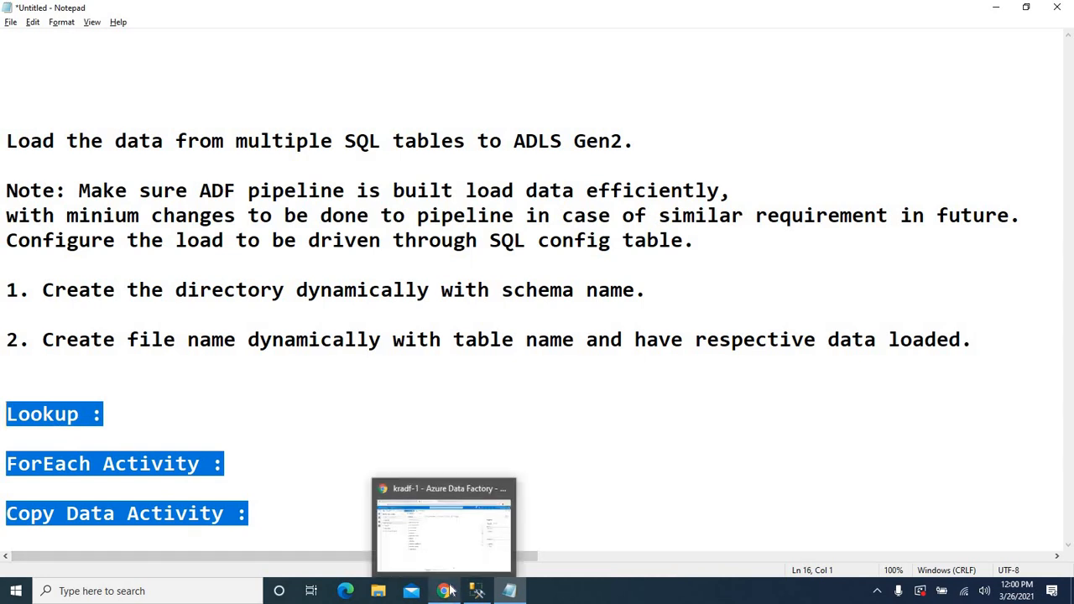
pyautogui.click(445, 535)
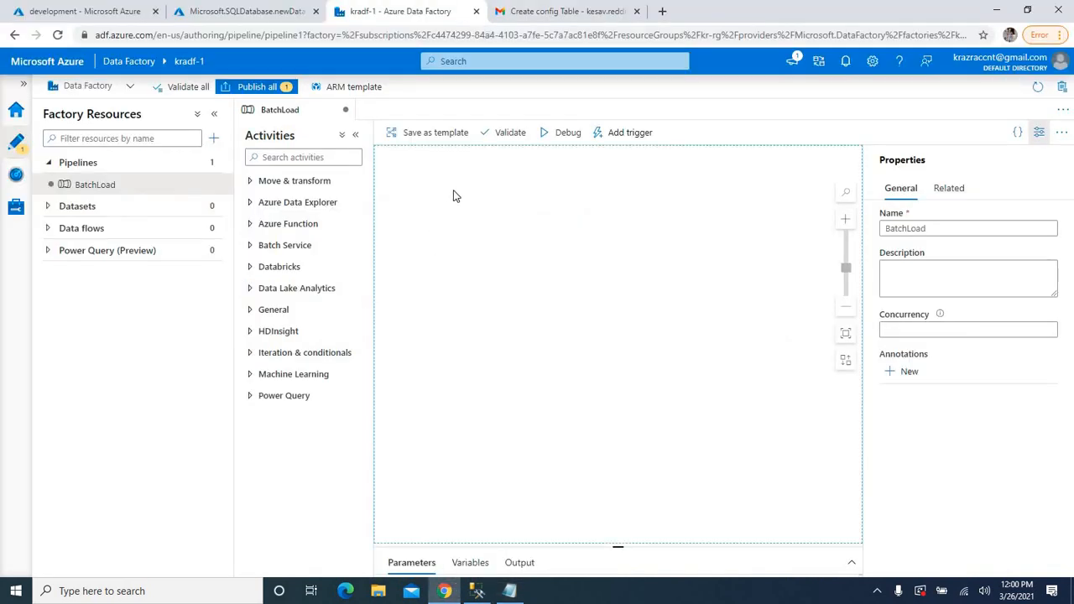
pyautogui.click(297, 159)
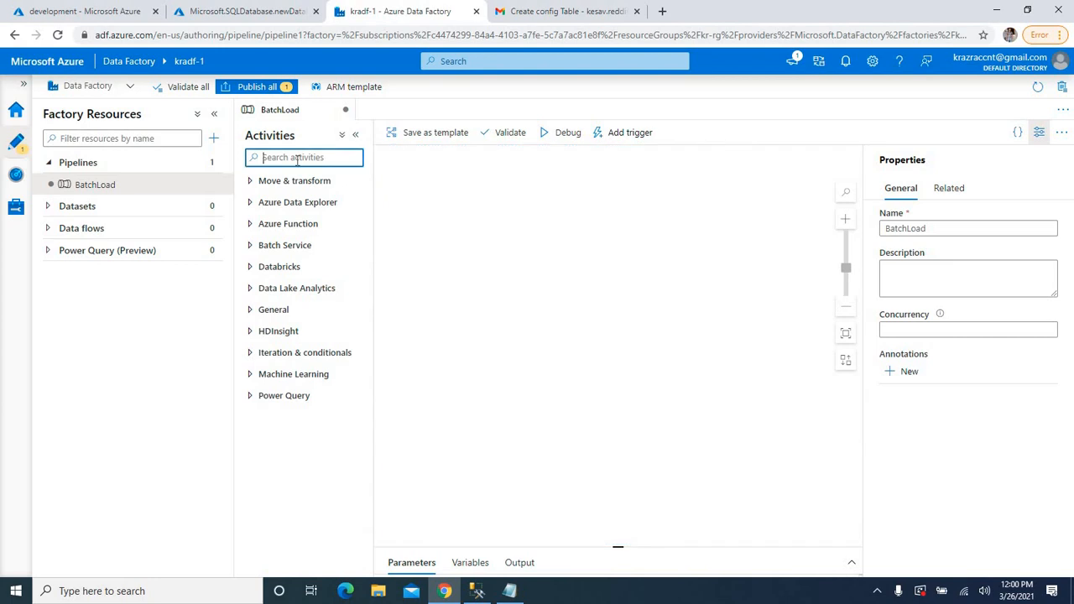
pyautogui.write('loo')
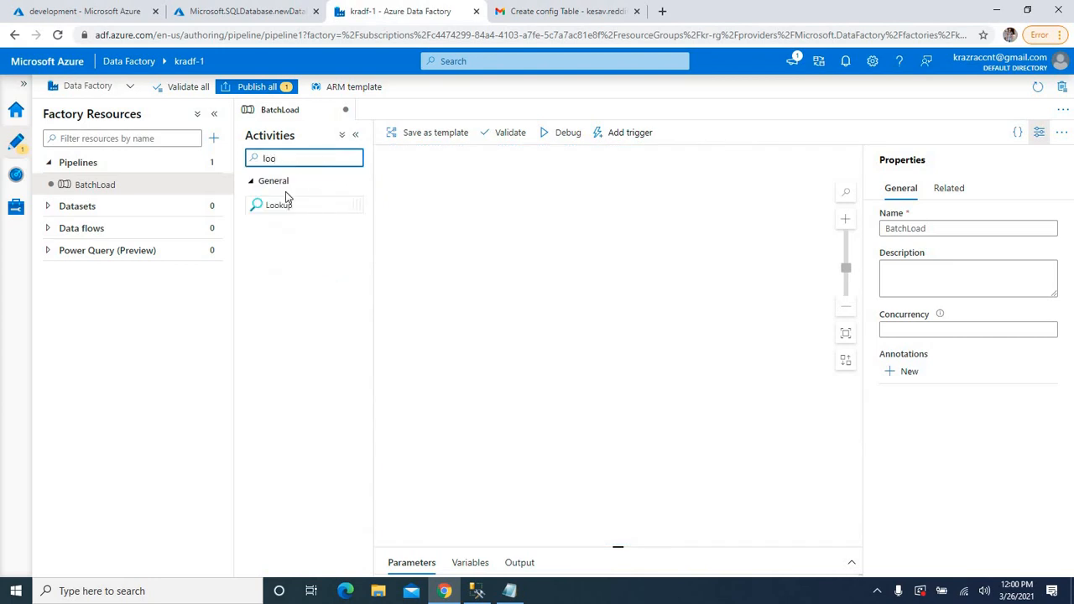
pyautogui.moveTo(279, 210); pyautogui.dragTo(454, 220)
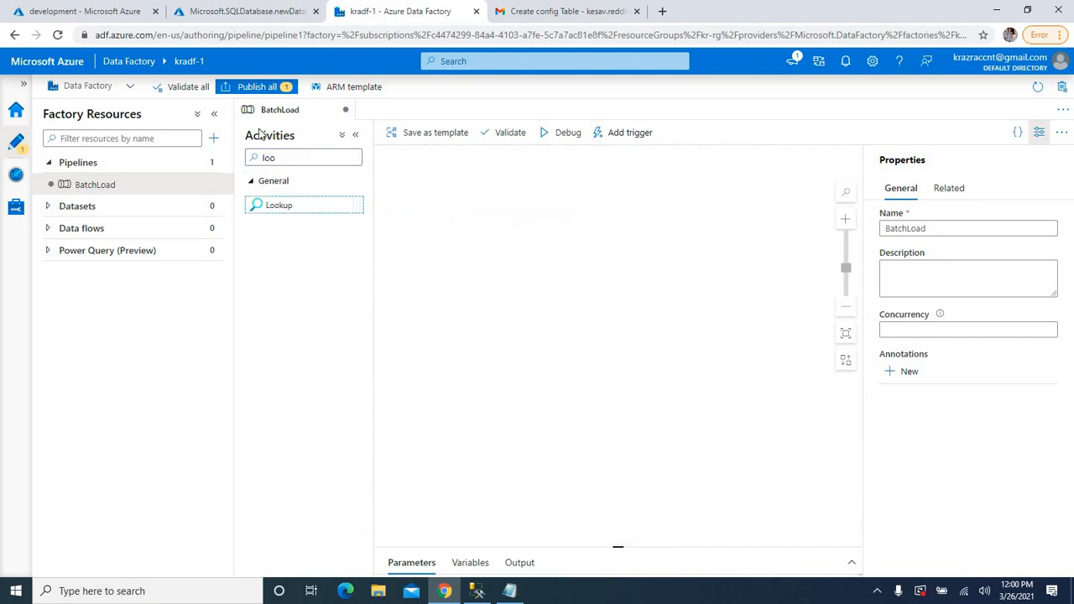
pyautogui.click(214, 113)
pyautogui.moveTo(319, 192); pyautogui.dragTo(378, 194)
# Step: Rename the Lookup activity as Get Config Data
pyautogui.click(374, 412)
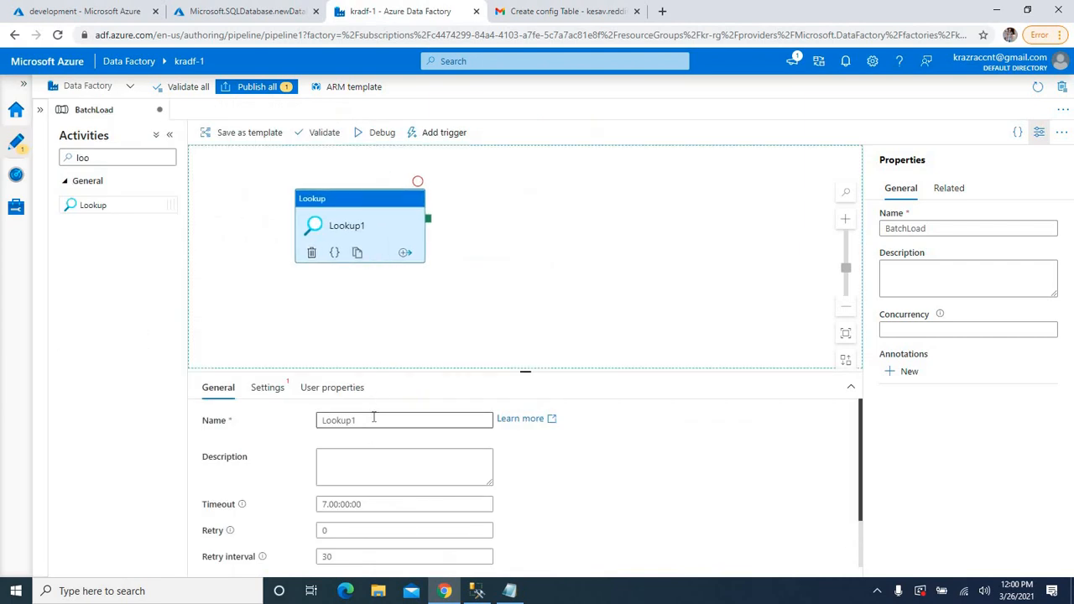
pyautogui.moveTo(375, 412); pyautogui.dragTo(257, 434)
pyautogui.write('Get Config Data')
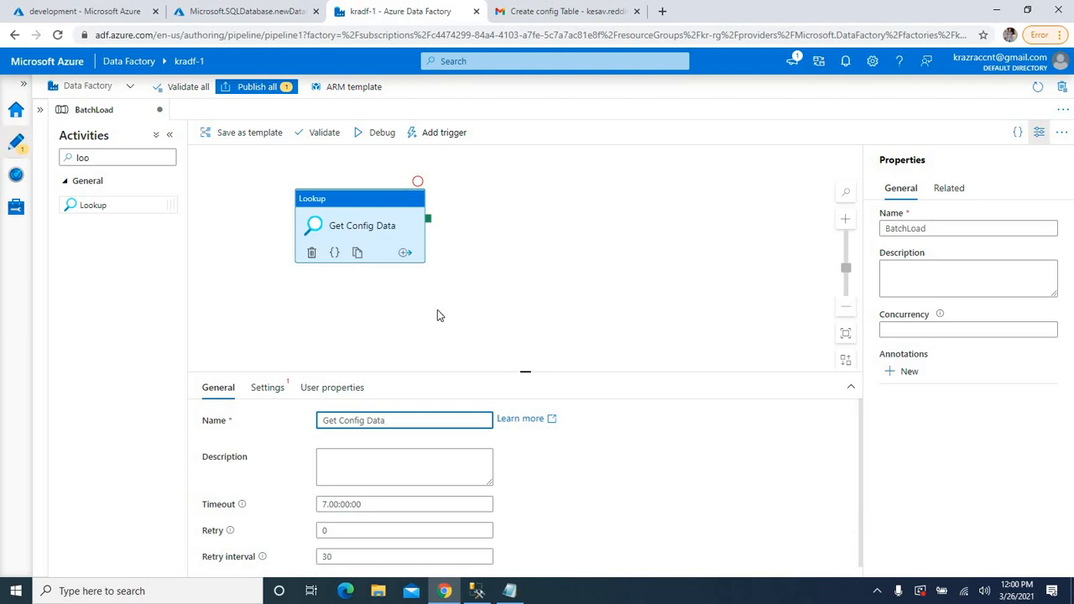
pyautogui.click(301, 362)
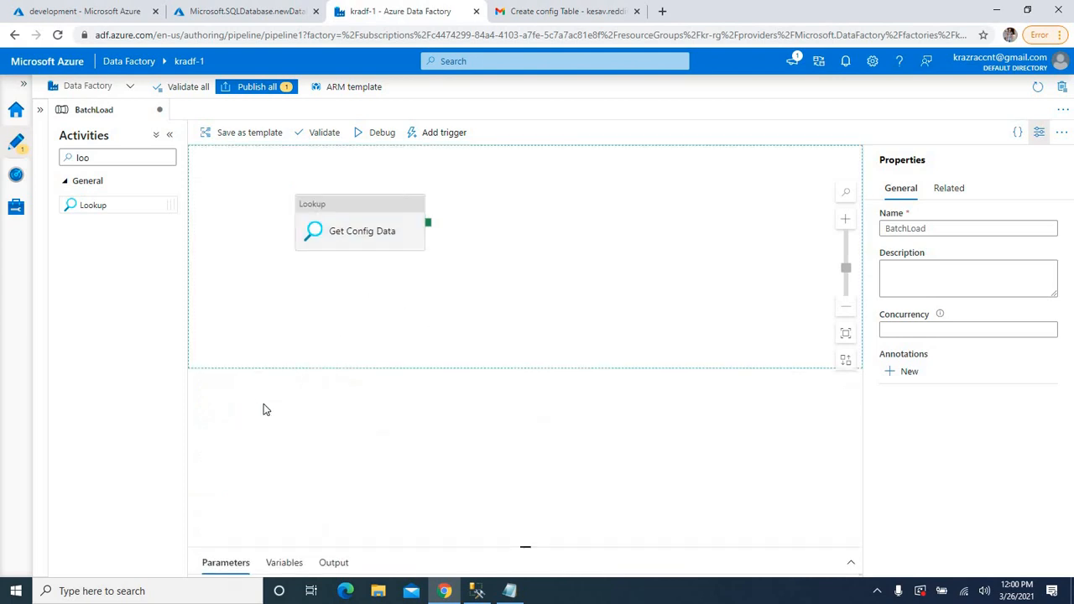
# Step: Start a new source dataset for the Get Config Data lookup, using Azure SQL Database as the data store
pyautogui.click(354, 225)
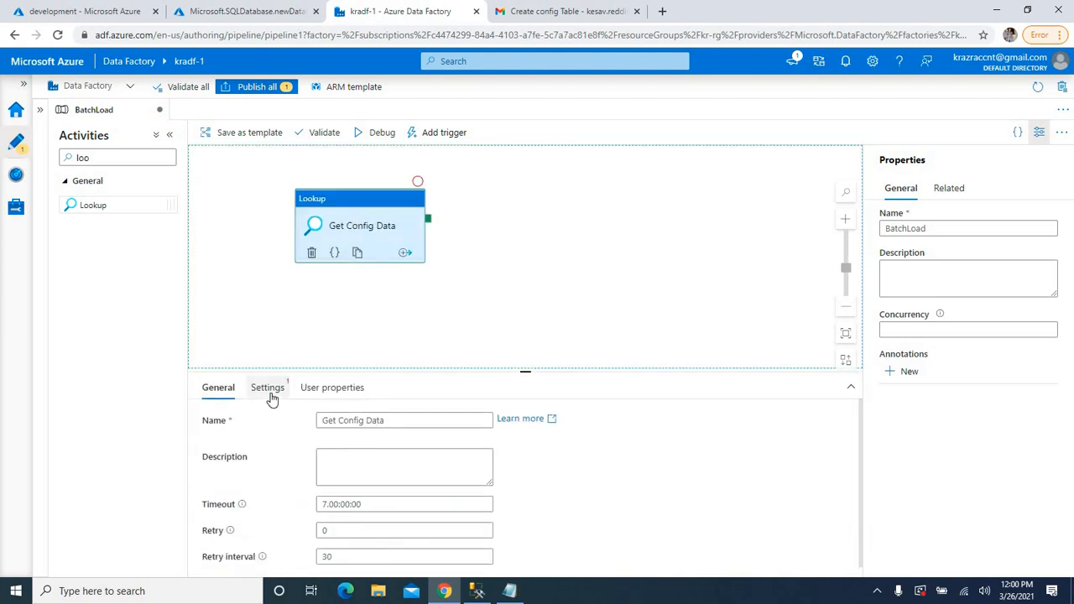
pyautogui.click(267, 389)
pyautogui.click(381, 428)
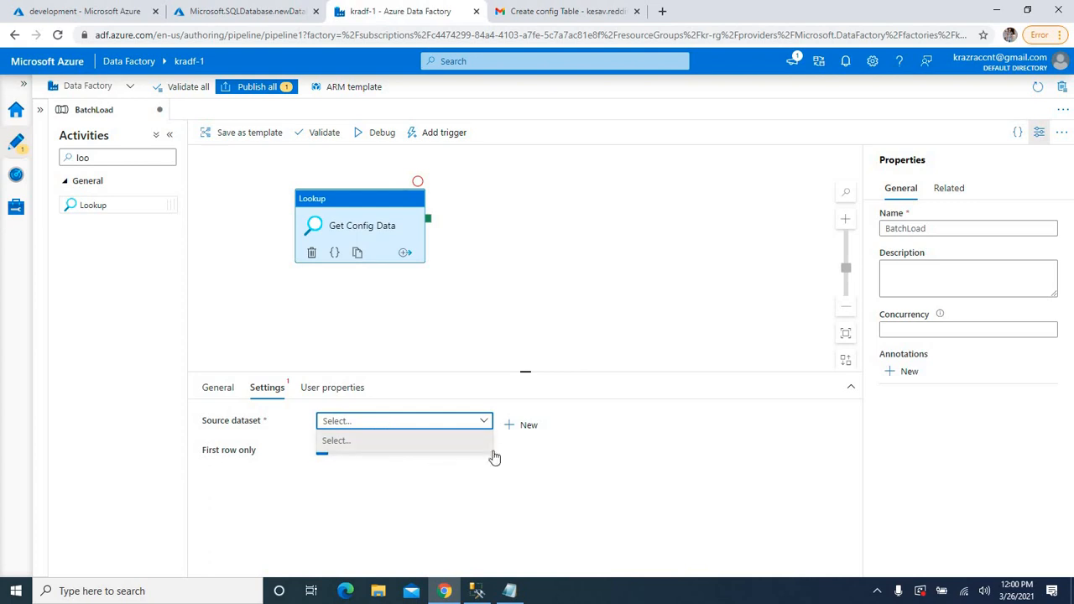
pyautogui.click(410, 481)
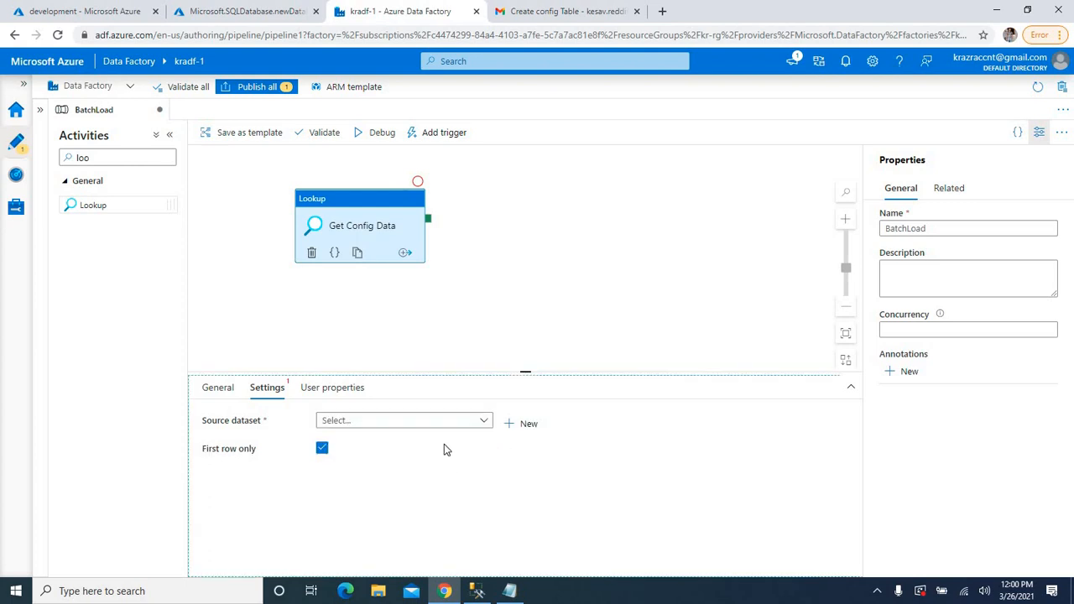
pyautogui.click(520, 429)
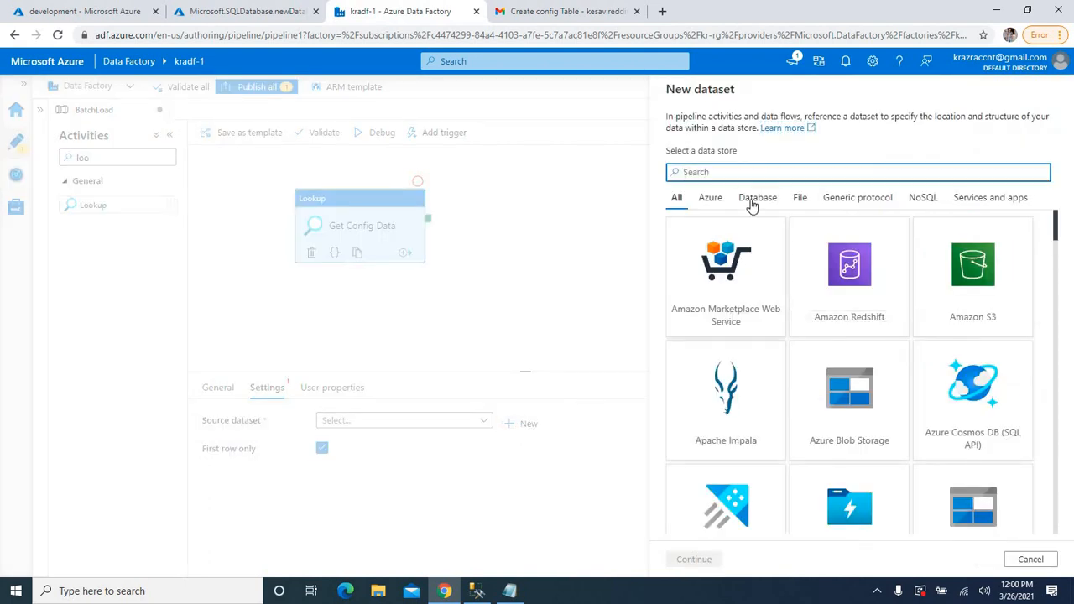
pyautogui.write('sql')
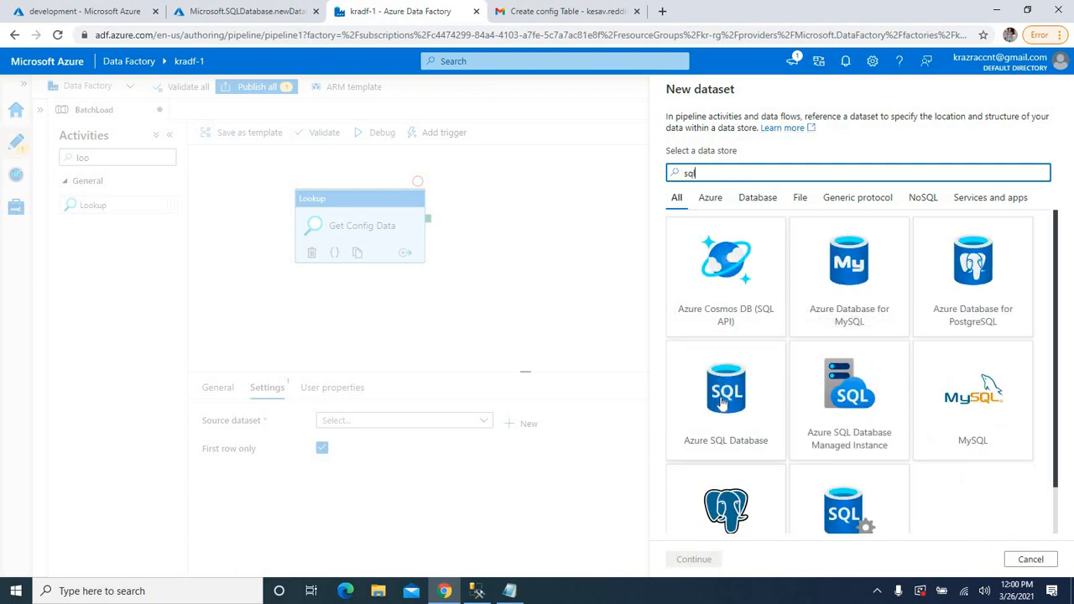
pyautogui.click(724, 403)
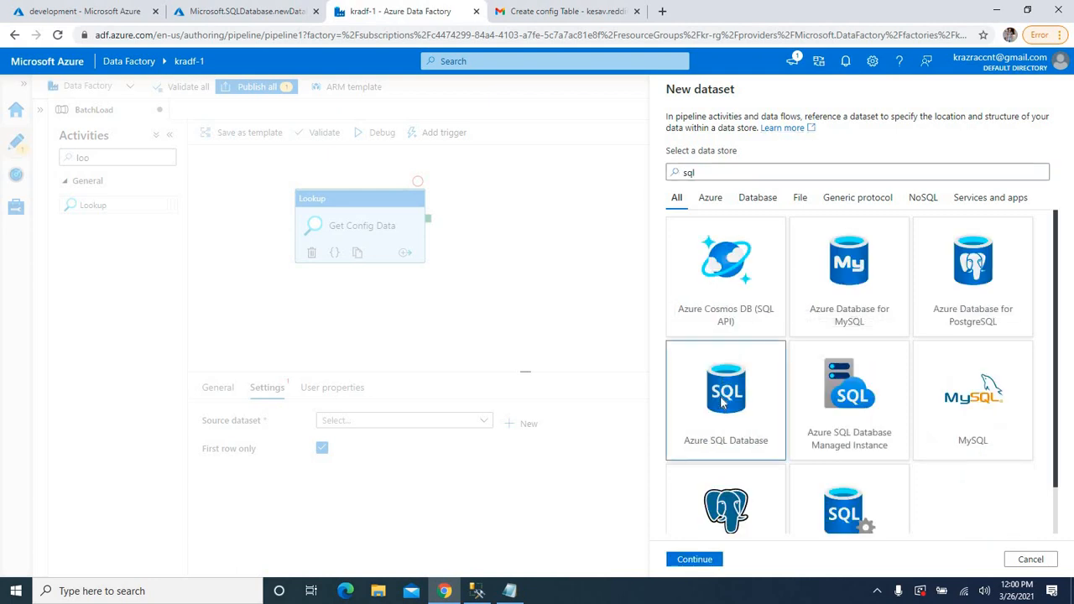
pyautogui.click(695, 559)
# Step: Name the new Azure SQL dataset dsTargetD
pyautogui.doubleClick(729, 124)
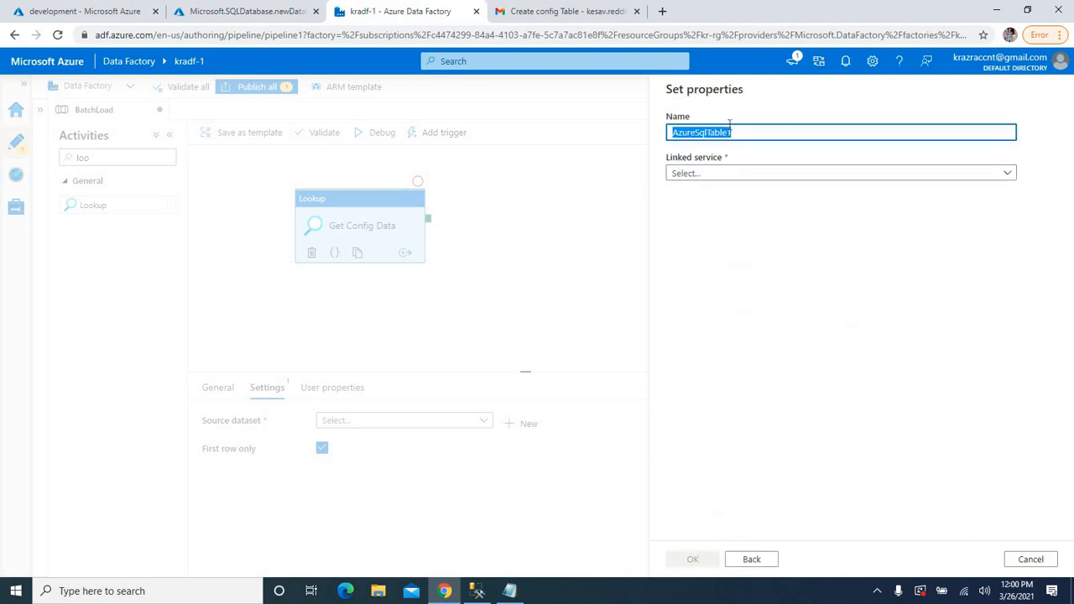
pyautogui.write('dsTarget')
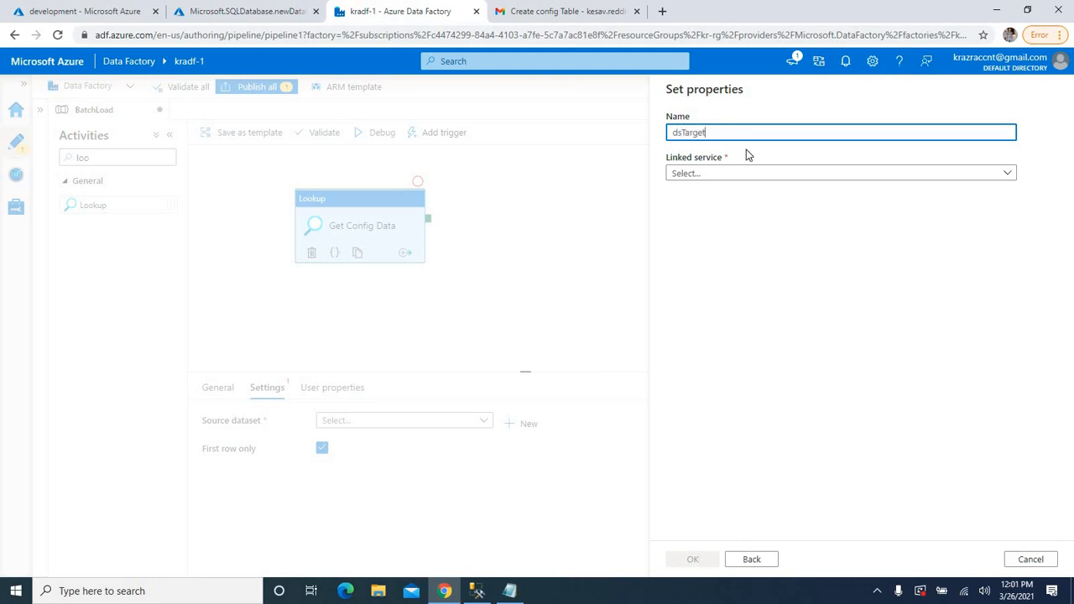
pyautogui.write('D')
# Step: Start a new Azure SQL Database linked service for the dataset and name it lsSQL
pyautogui.click(697, 174)
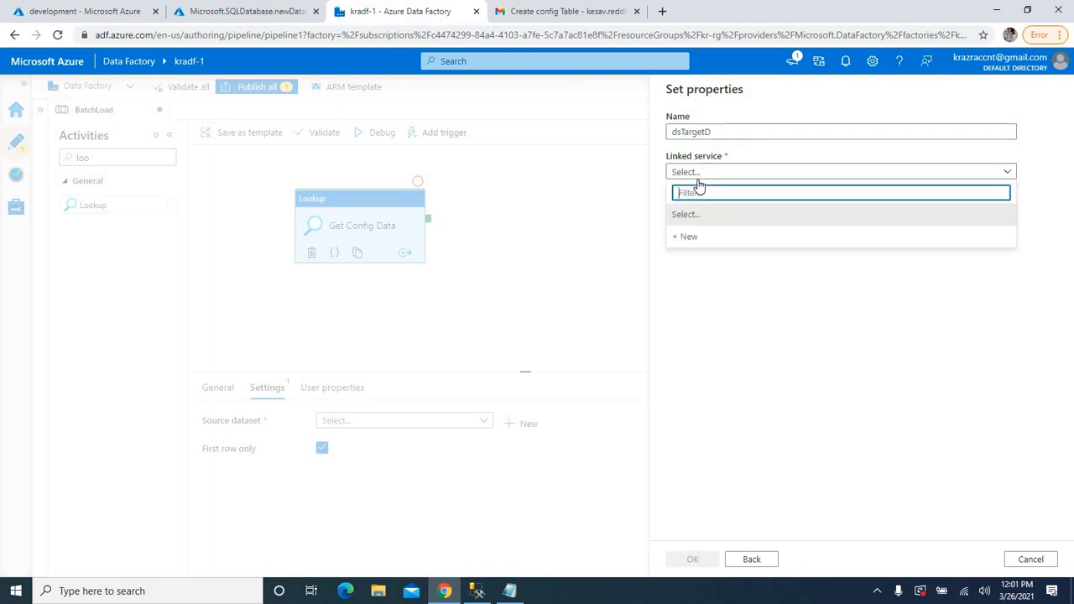
pyautogui.click(689, 236)
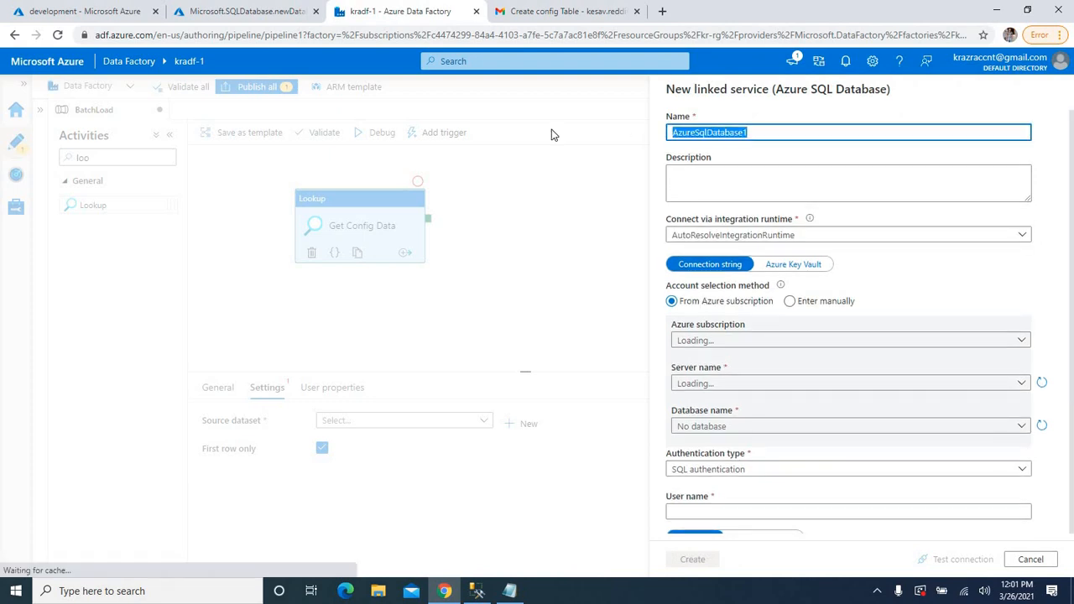
pyautogui.write('ls')
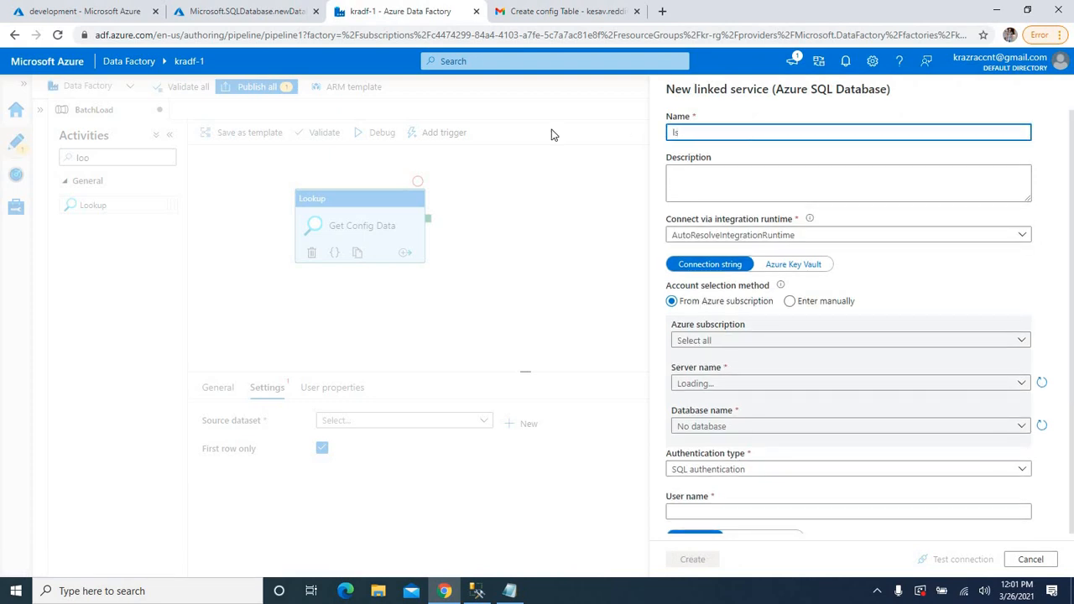
pyautogui.write('SQL')
# Step: Point the linked service to the Azure Pass - Sponsorship subscription, server krsqldb and database TargetDB
pyautogui.click(758, 339)
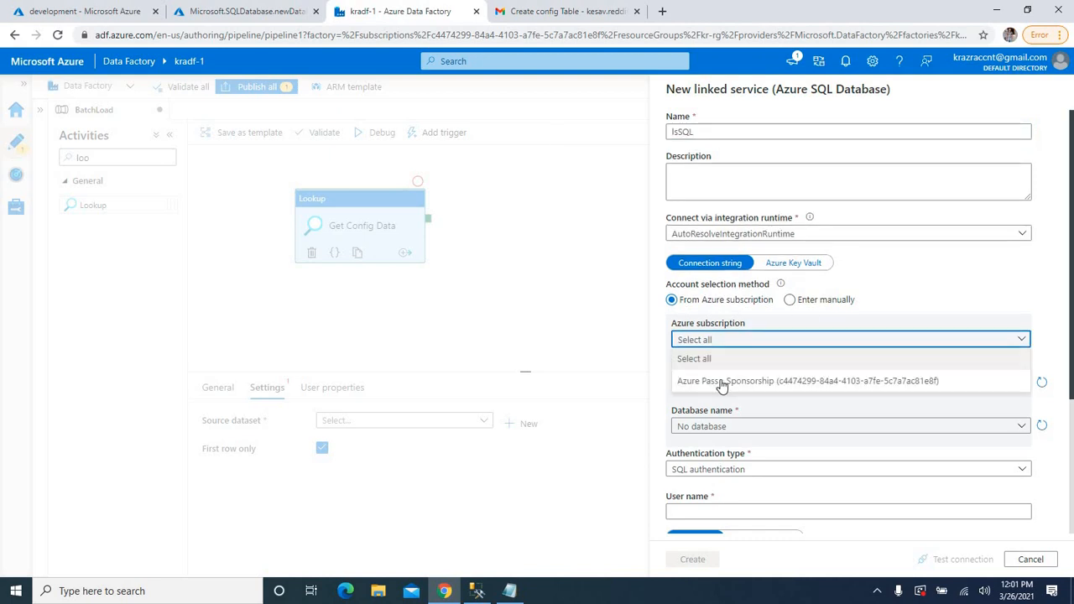
pyautogui.click(718, 382)
pyautogui.click(714, 382)
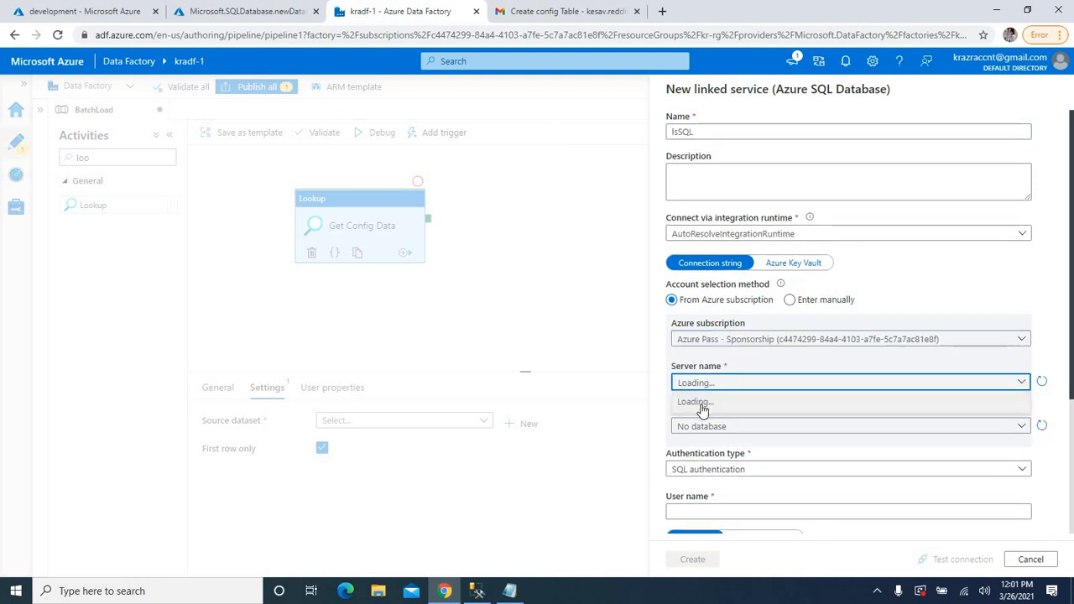
pyautogui.click(717, 388)
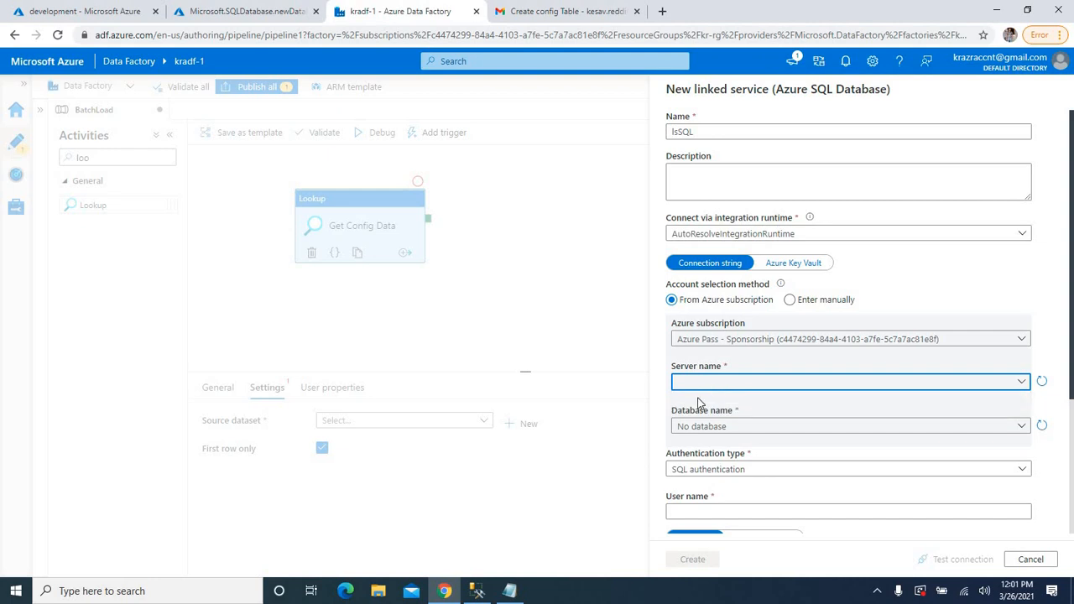
pyautogui.click(701, 388)
pyautogui.click(701, 404)
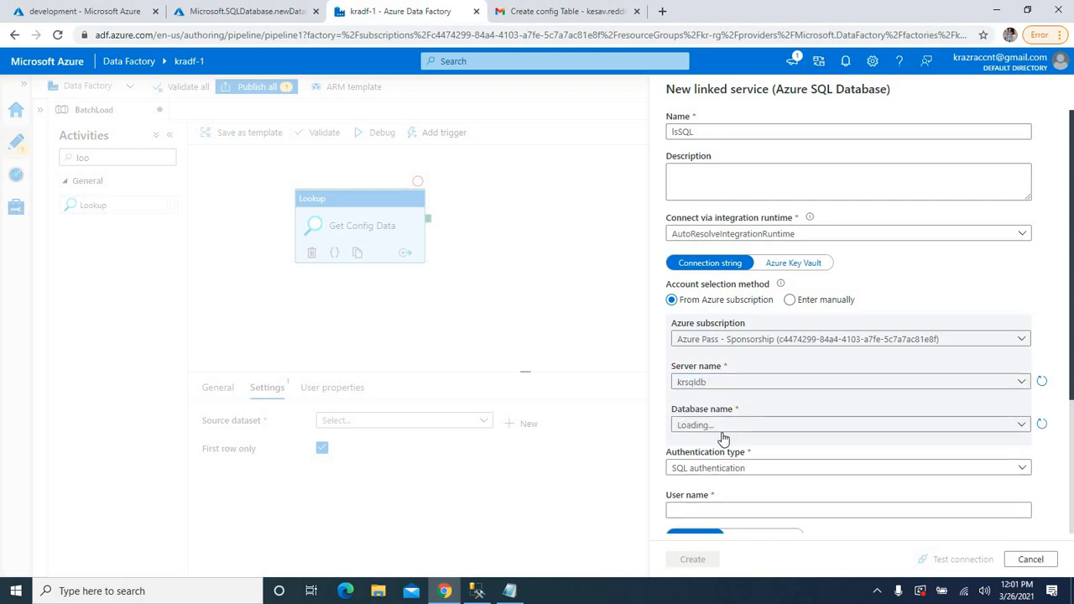
pyautogui.click(723, 433)
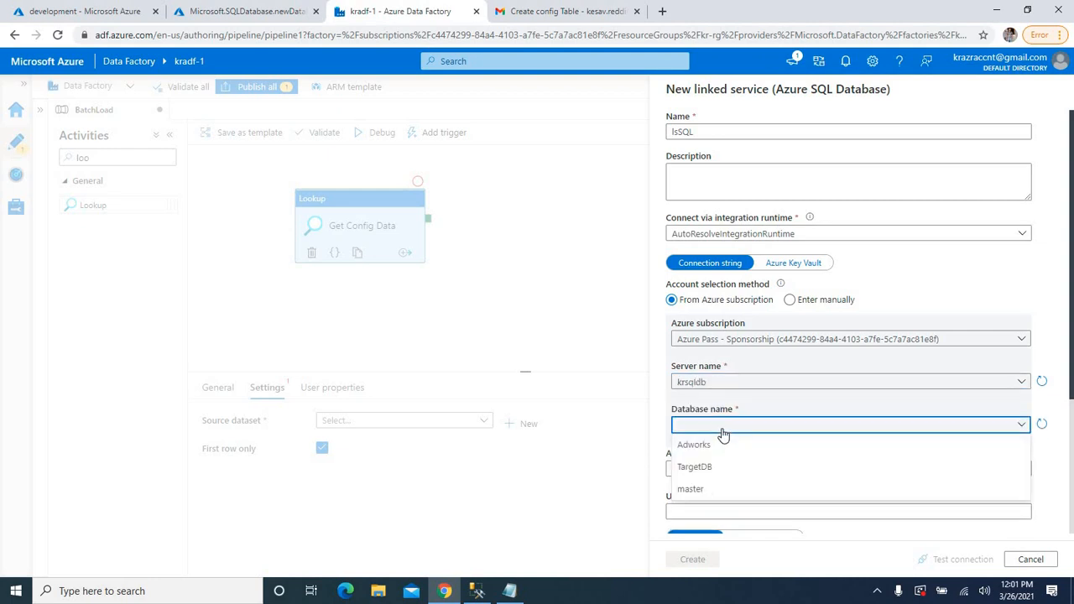
pyautogui.click(701, 473)
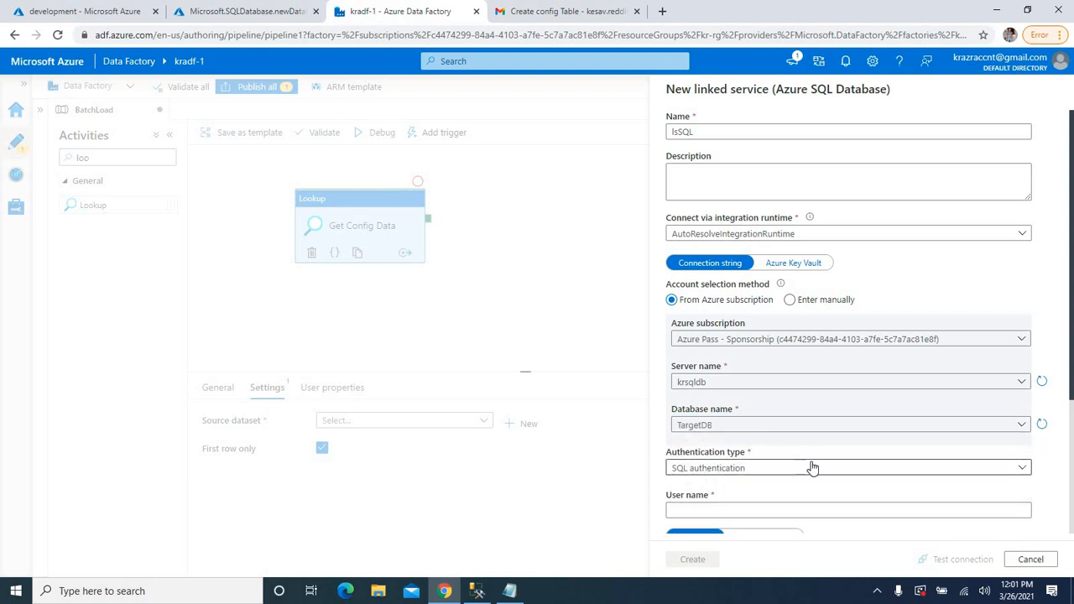
# Step: Enter sql as the SQL authentication user name and fill in the account password for the linked service
pyautogui.scroll(-2, 737, 404)
pyautogui.click(720, 375)
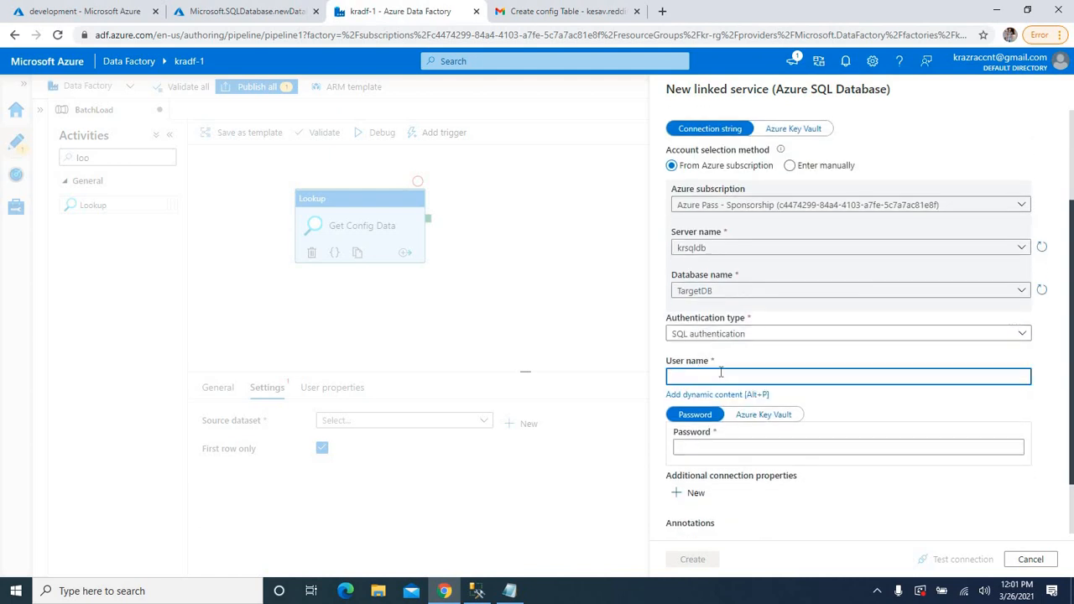
pyautogui.write('SQL')
pyautogui.press('Tab')
pyautogui.hotkey('shift', 'Tab')
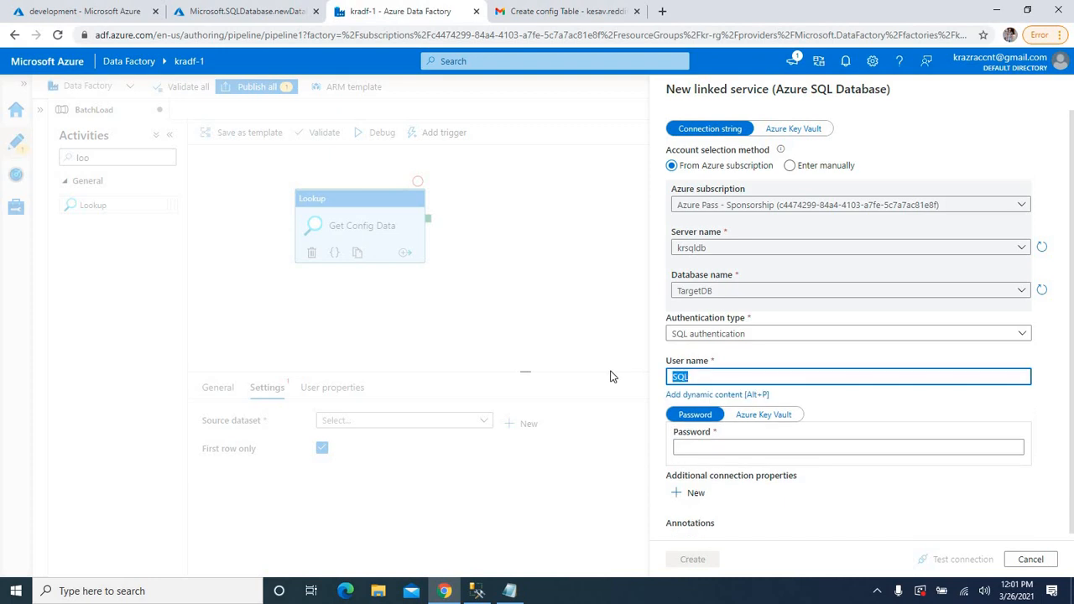
pyautogui.write('sql')
pyautogui.press('Tab')
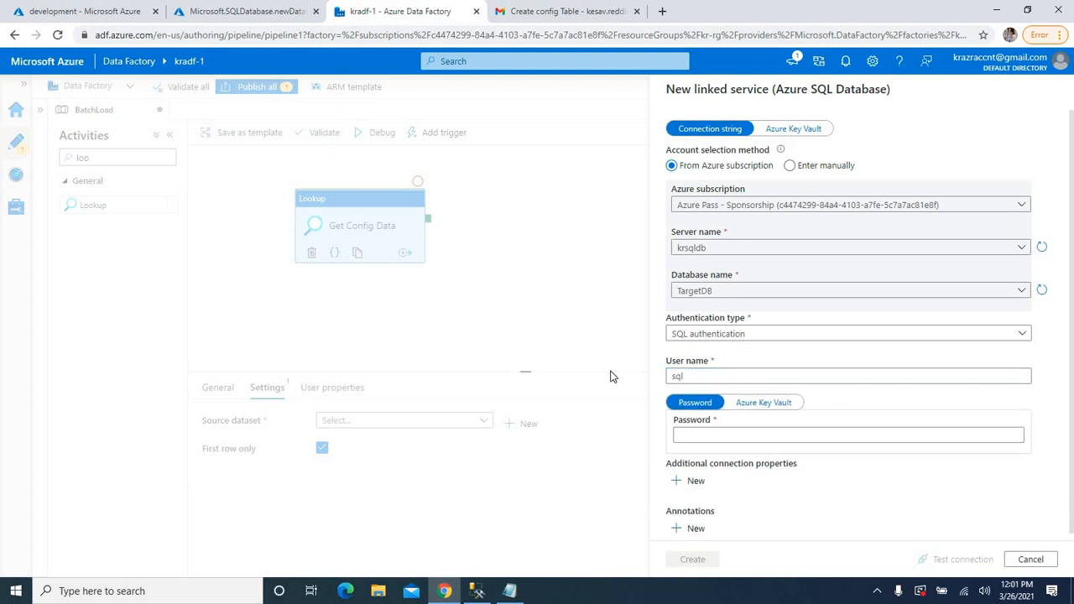
pyautogui.press('Tab')
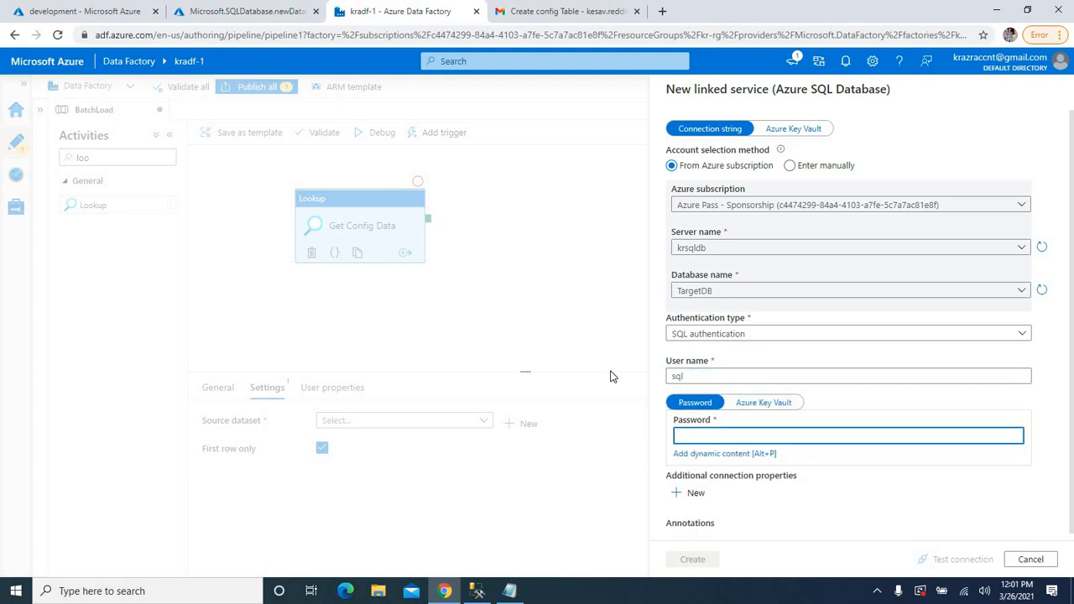
pyautogui.write('••••')
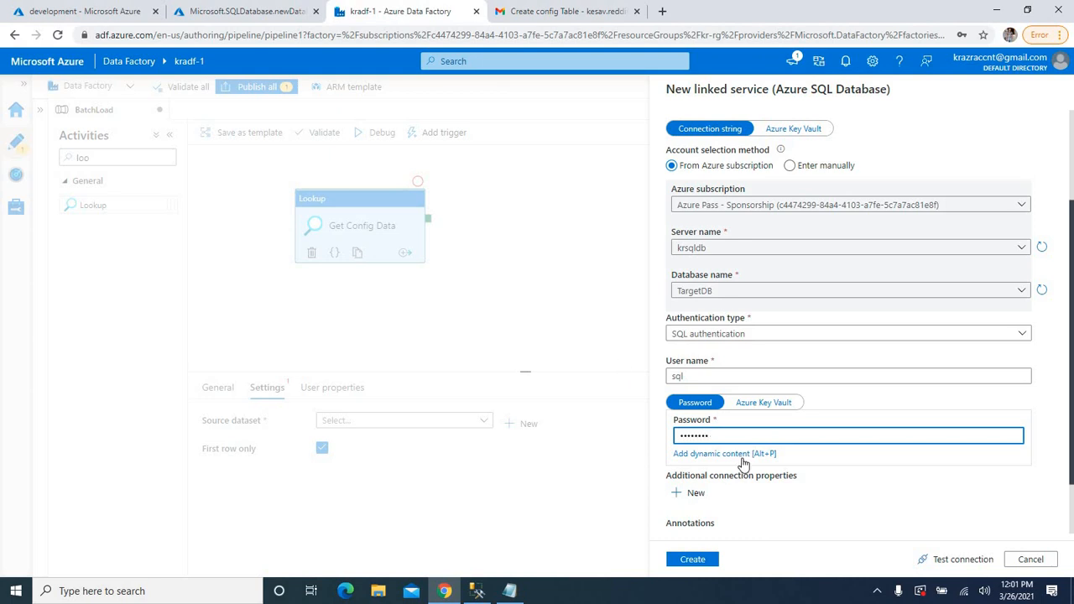
pyautogui.scroll(-2, 706, 353)
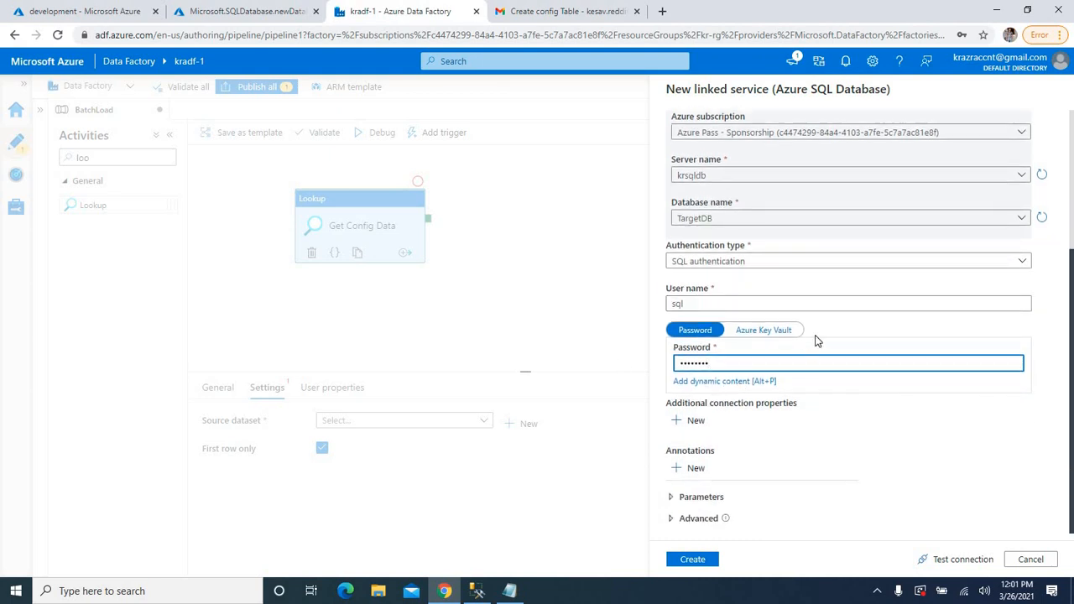
pyautogui.scroll(3, 729, 293)
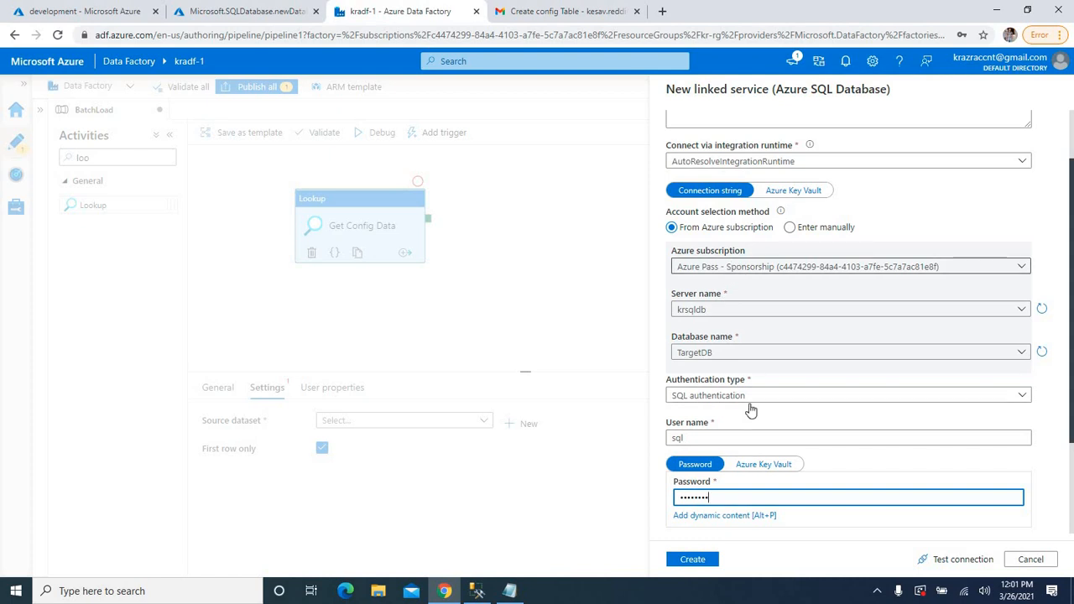
# Step: Finish creating the lsSQL linked service with the remaining connection properties left at their defaults
pyautogui.scroll(-2, 732, 304)
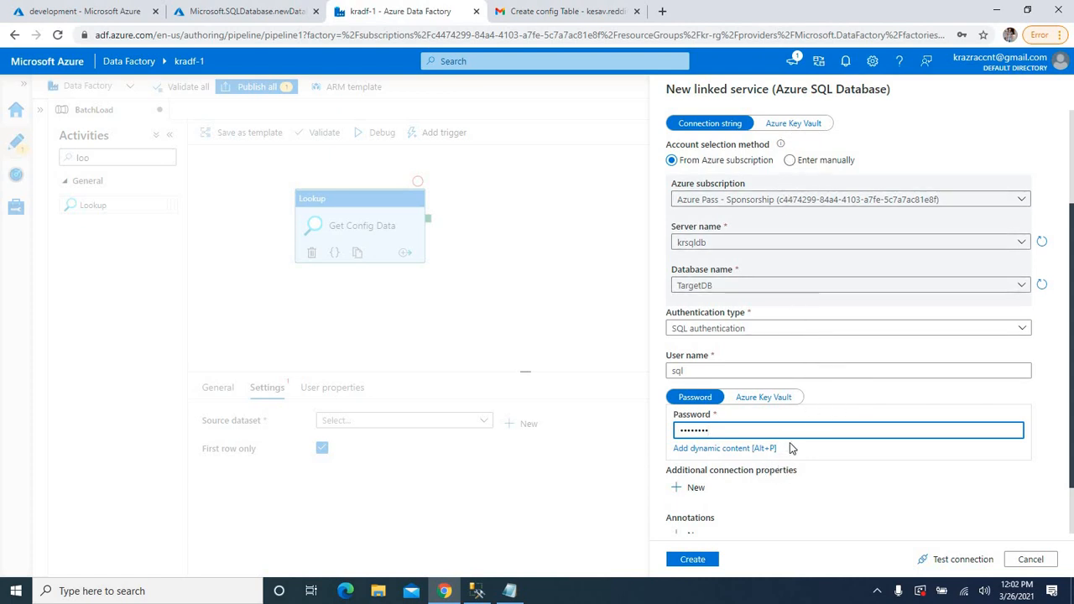
pyautogui.scroll(-1, 702, 567)
pyautogui.click(700, 565)
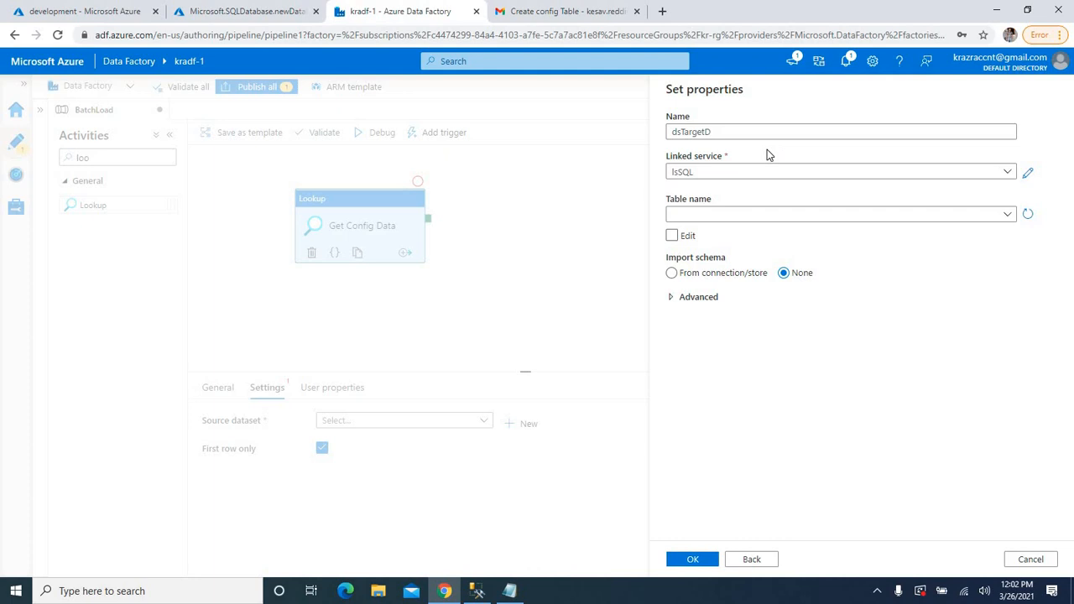
# Step: Set the dsTargetD dataset's table to dbo.tbl_config, decline saving the password in the browser, and create the dataset
pyautogui.click(727, 215)
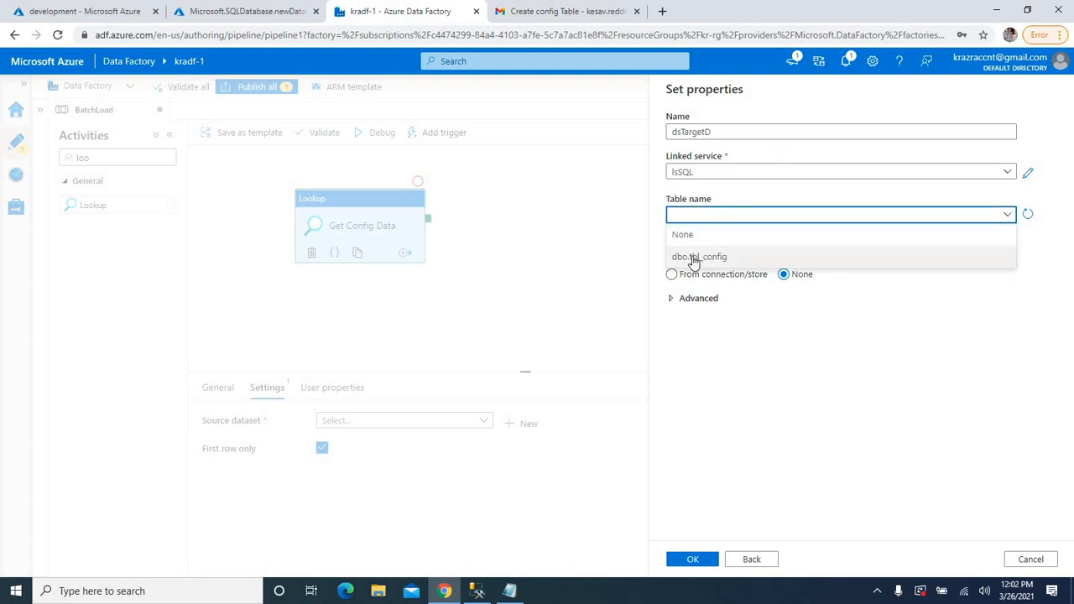
pyautogui.click(711, 256)
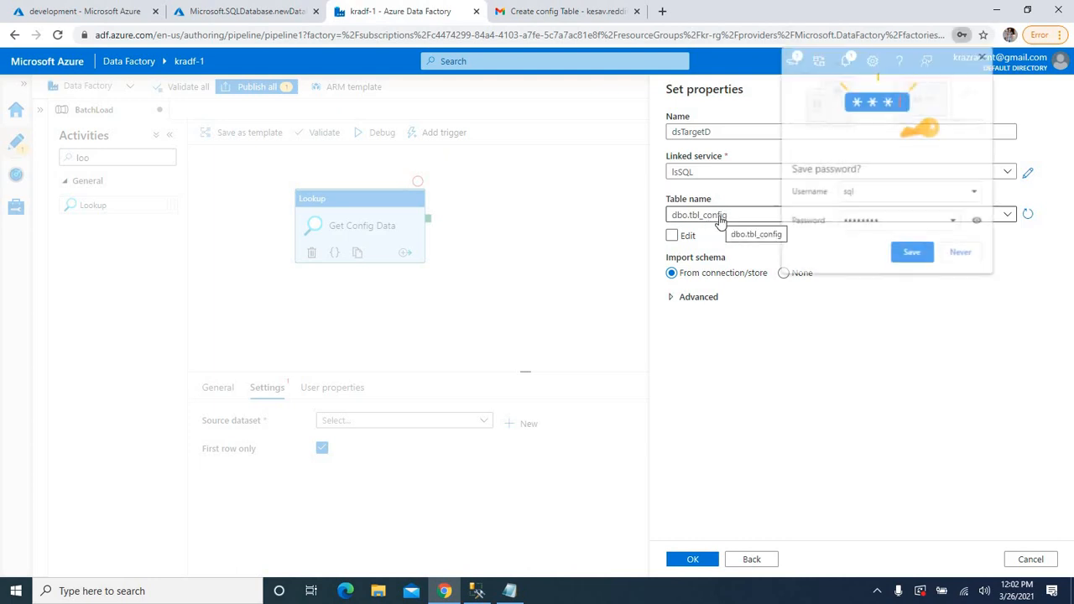
pyautogui.click(964, 257)
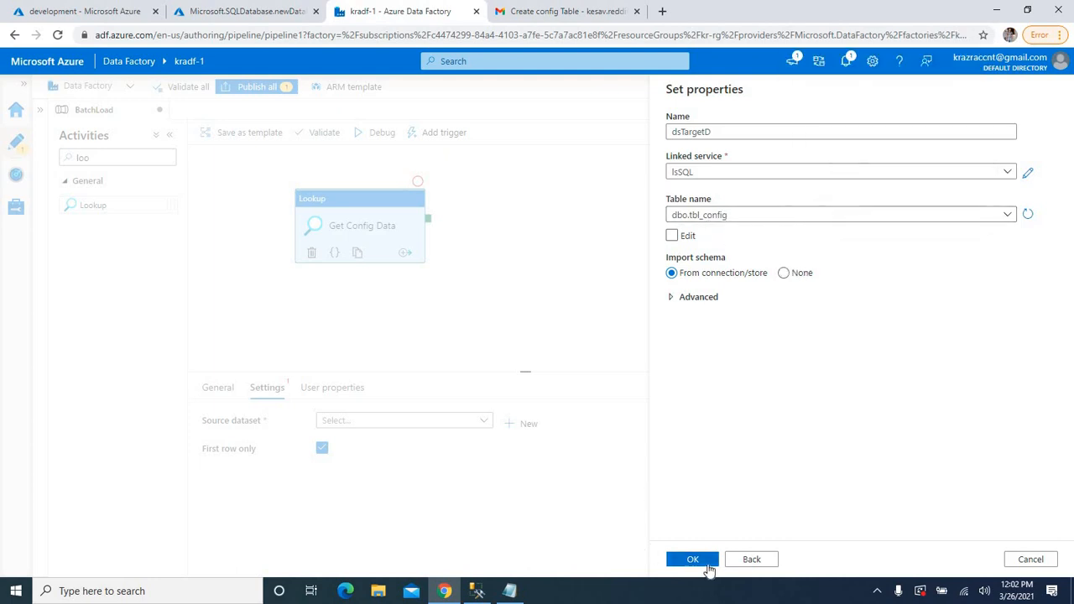
pyautogui.click(692, 561)
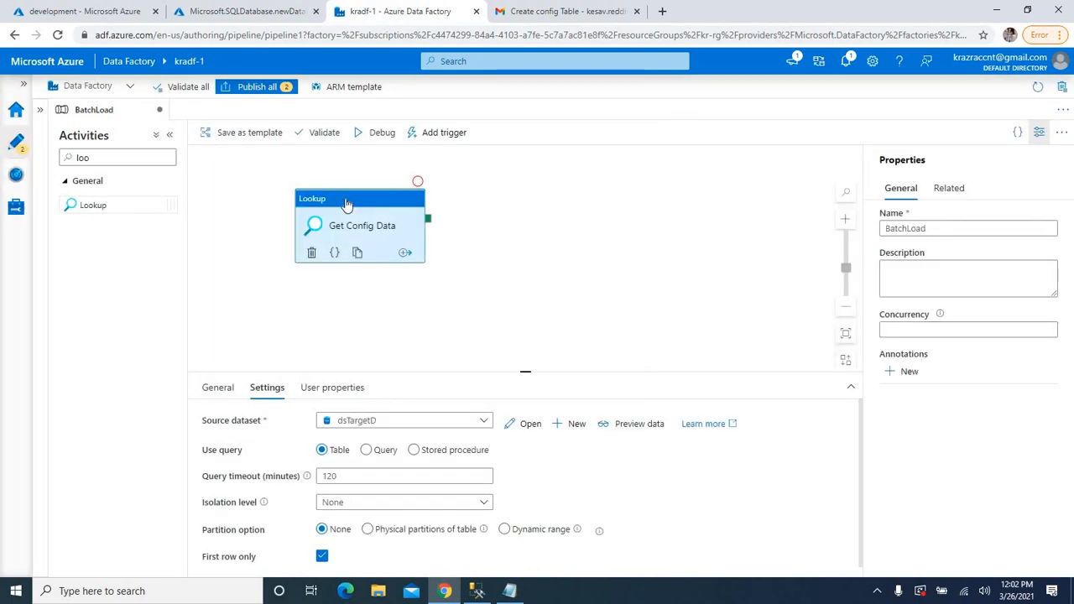
# Step: Turn off First row only for the Get Config Data lookup so it returns all rows
pyautogui.moveTo(350, 207); pyautogui.dragTo(346, 204)
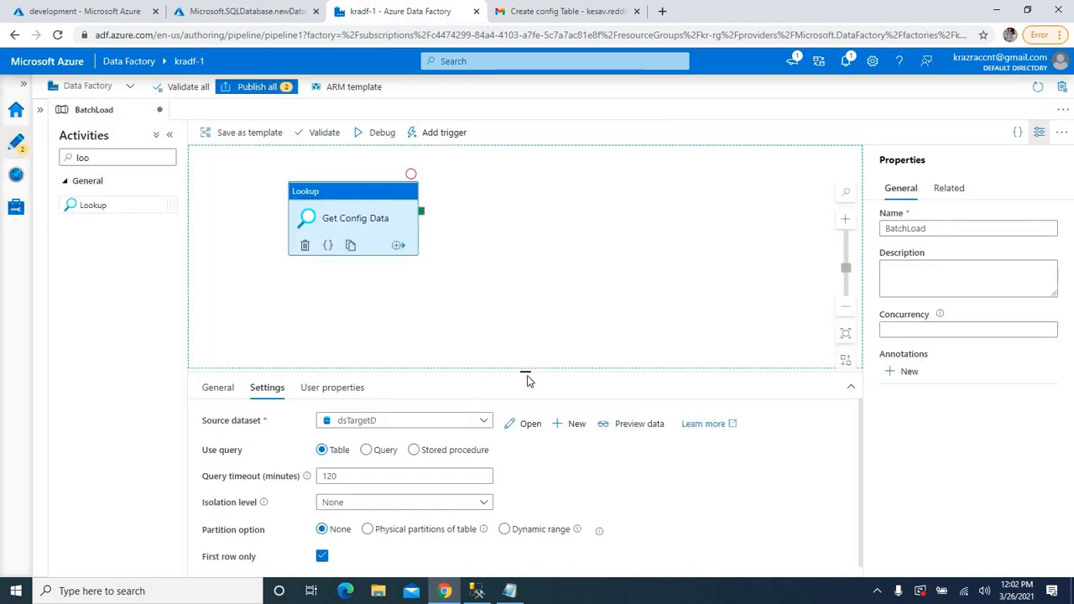
pyautogui.moveTo(526, 372); pyautogui.dragTo(527, 294)
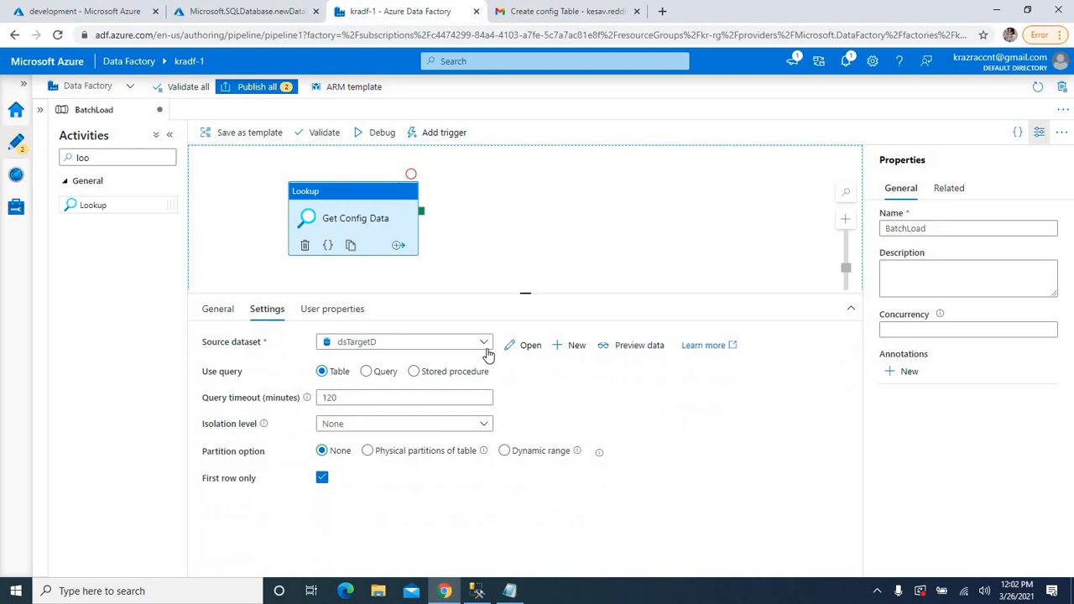
pyautogui.click(322, 481)
pyautogui.click(322, 480)
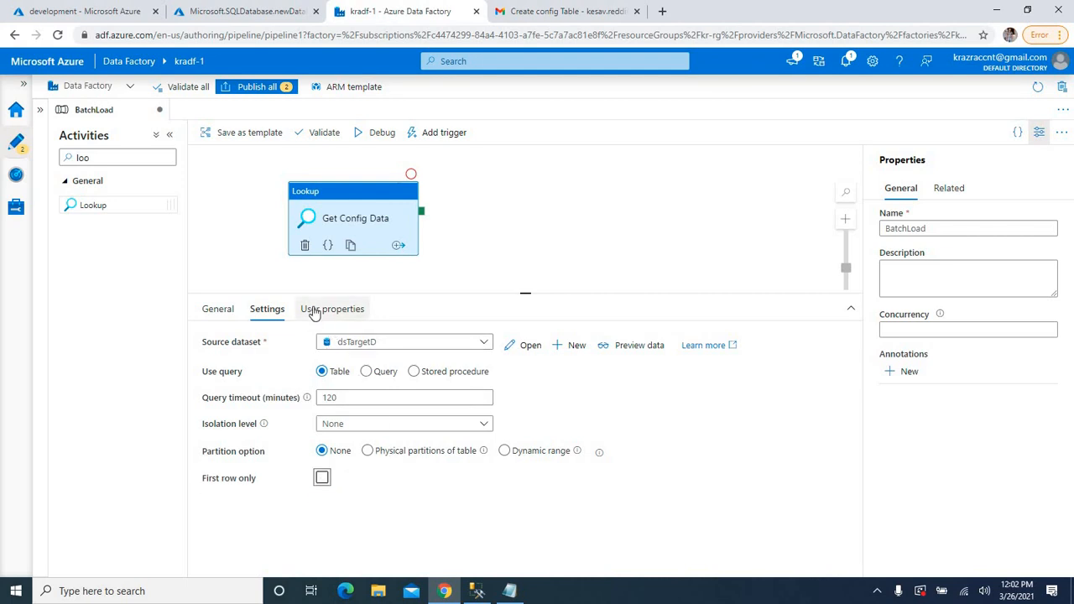
# Step: Add a ForEach activity beside the lookup and connect the success output of Get Config Data to it
pyautogui.doubleClick(65, 157)
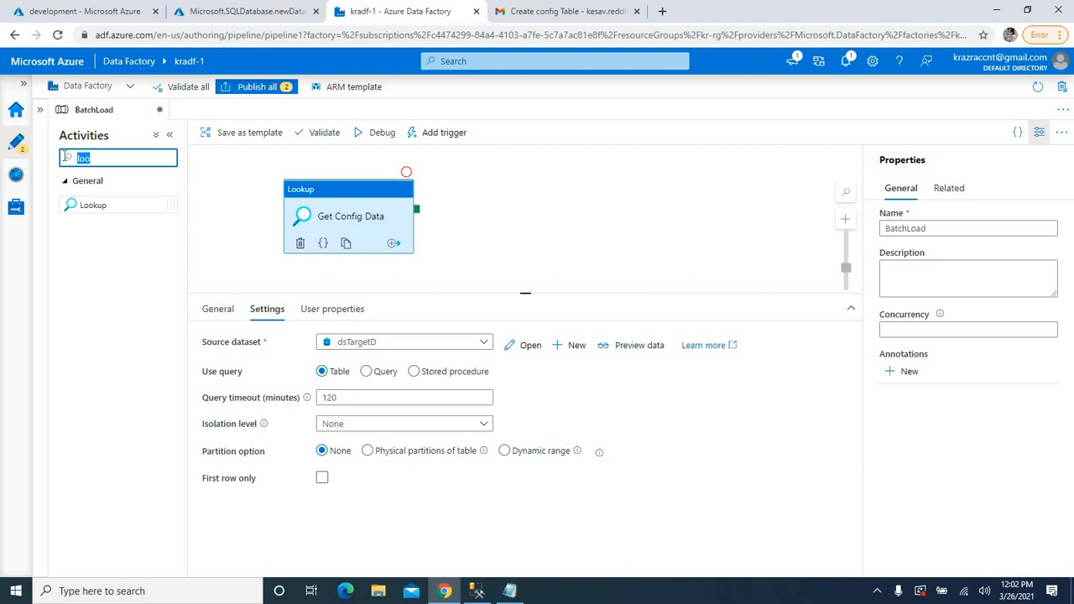
pyautogui.press('BackSpace')
pyautogui.write('for')
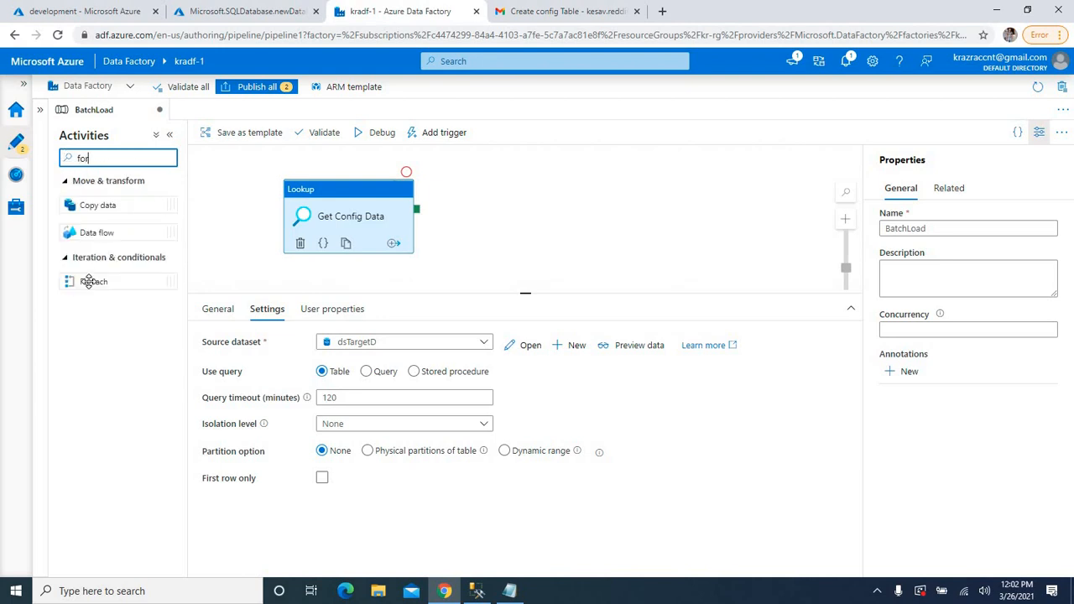
pyautogui.moveTo(87, 281); pyautogui.dragTo(505, 214)
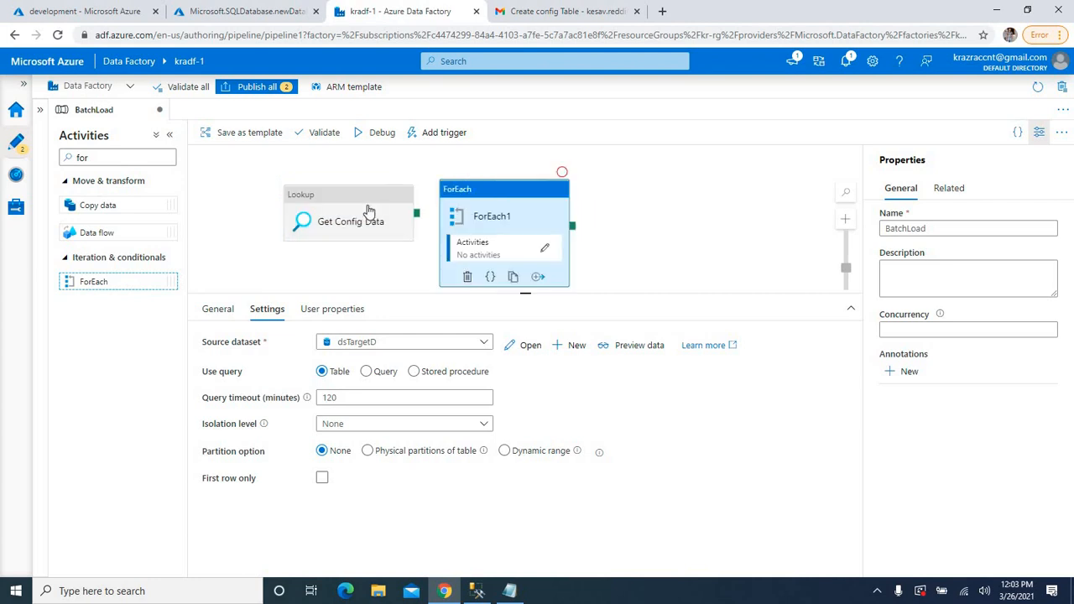
pyautogui.moveTo(387, 213); pyautogui.dragTo(510, 209)
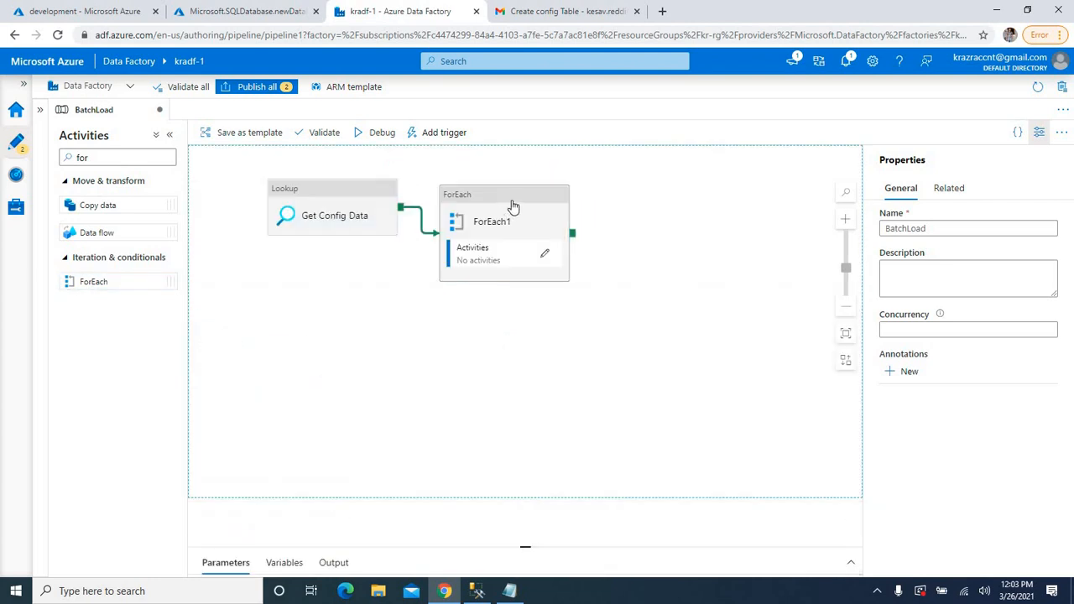
pyautogui.click(513, 205)
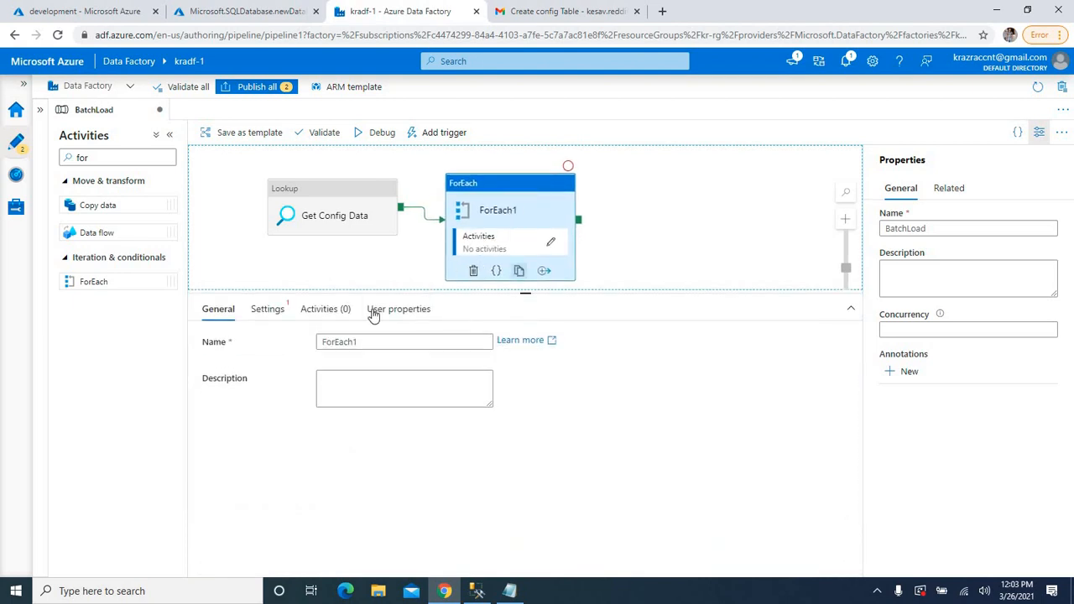
pyautogui.click(265, 309)
pyautogui.click(357, 402)
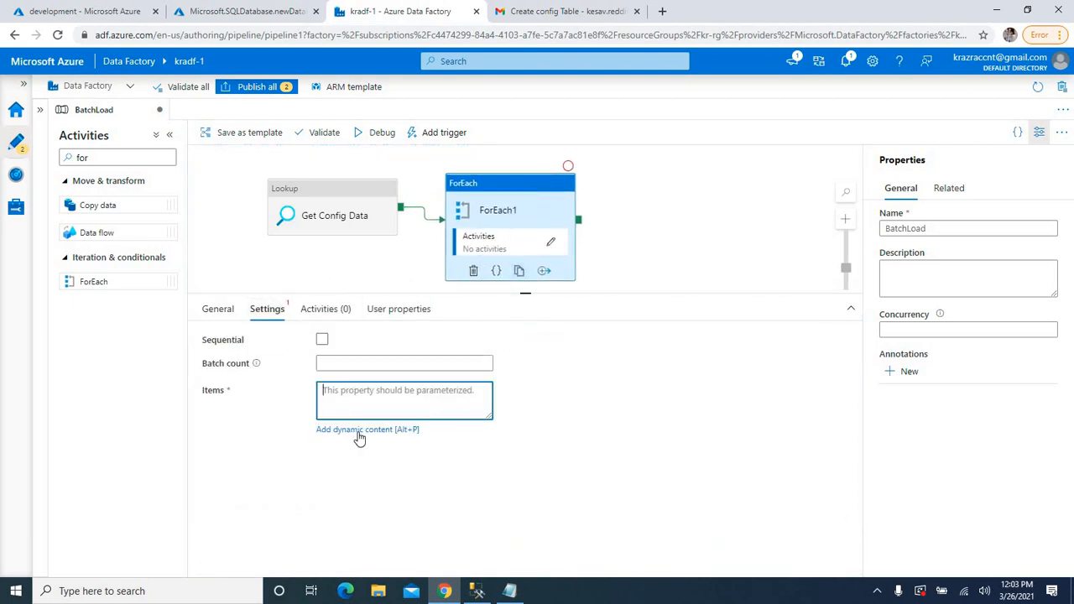
pyautogui.click(358, 438)
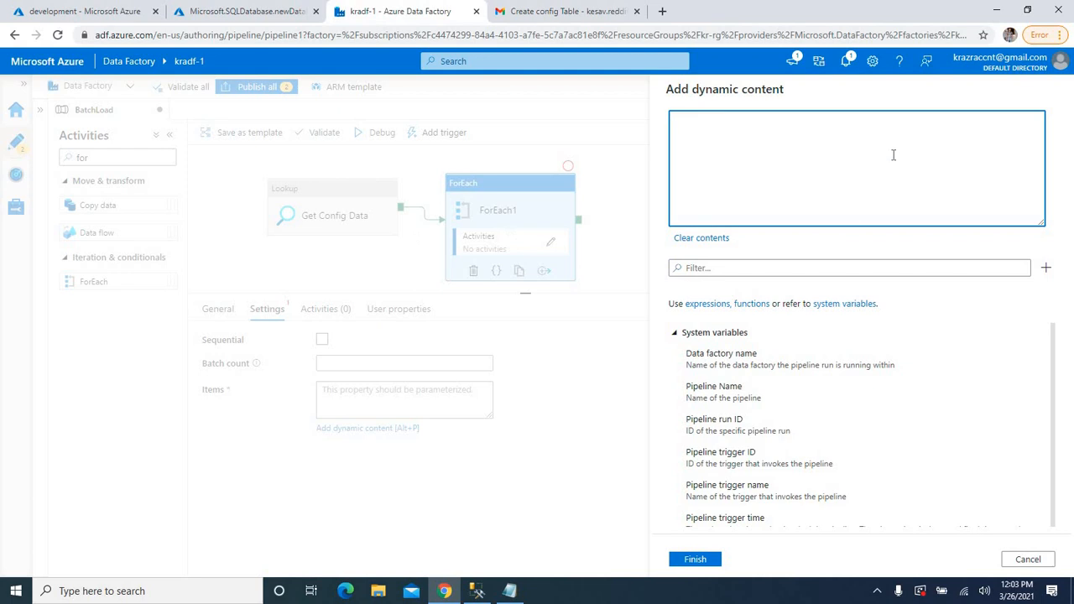
pyautogui.write('s')
pyautogui.press('BackSpace')
pyautogui.press('BackSpace')
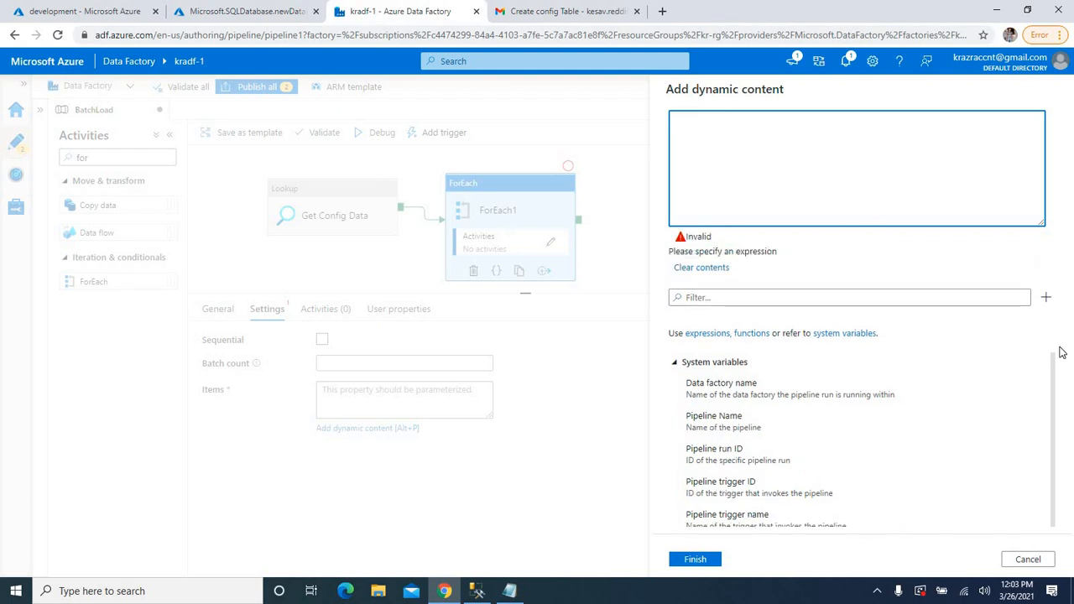
pyautogui.moveTo(1055, 388); pyautogui.dragTo(1058, 527)
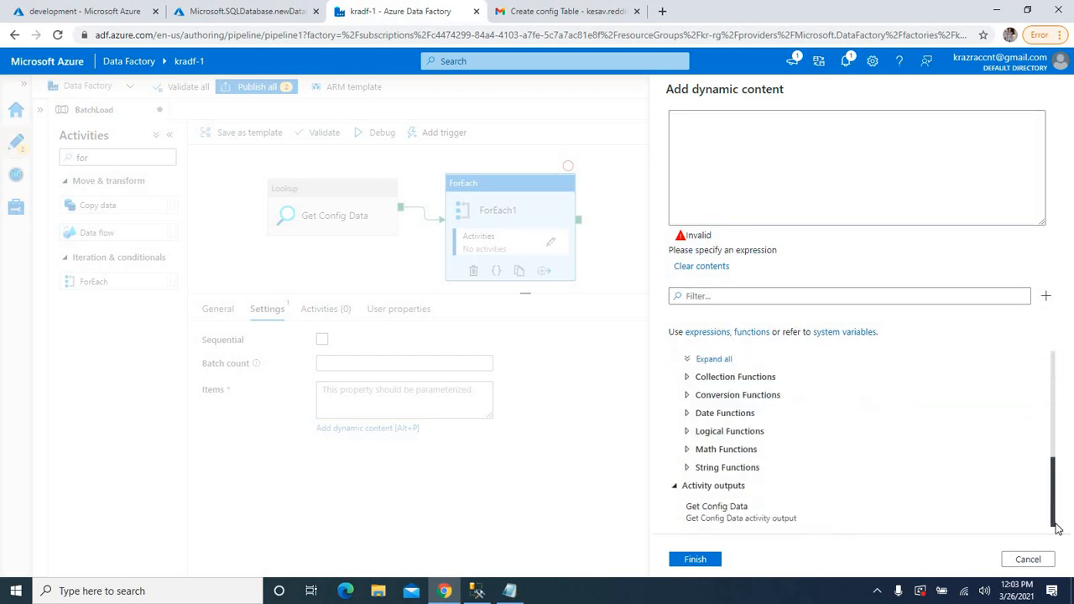
pyautogui.click(702, 513)
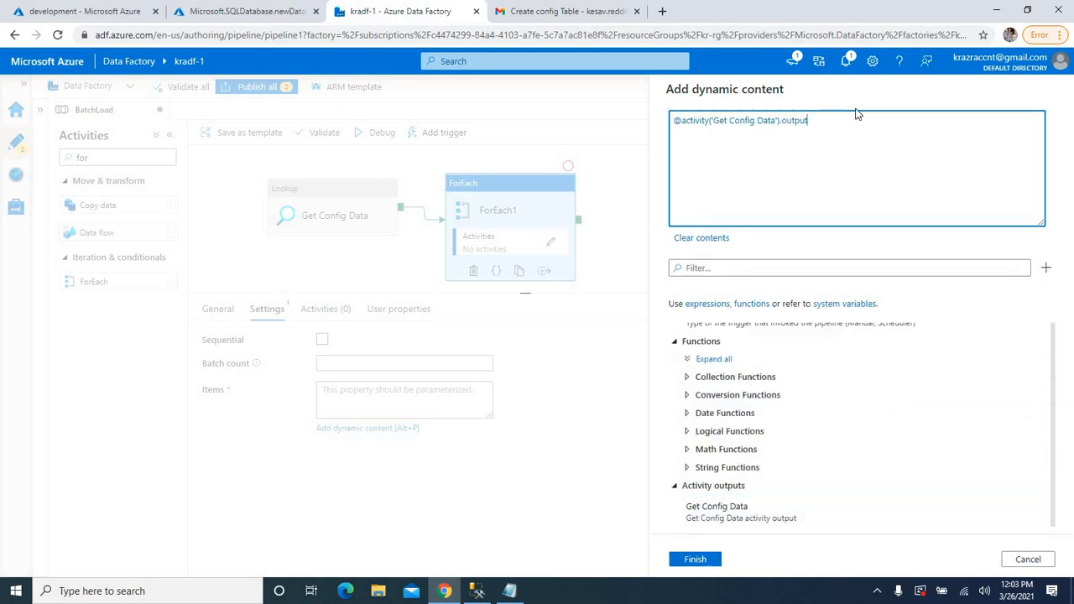
pyautogui.write('.')
pyautogui.write('val...')
pyautogui.click(695, 559)
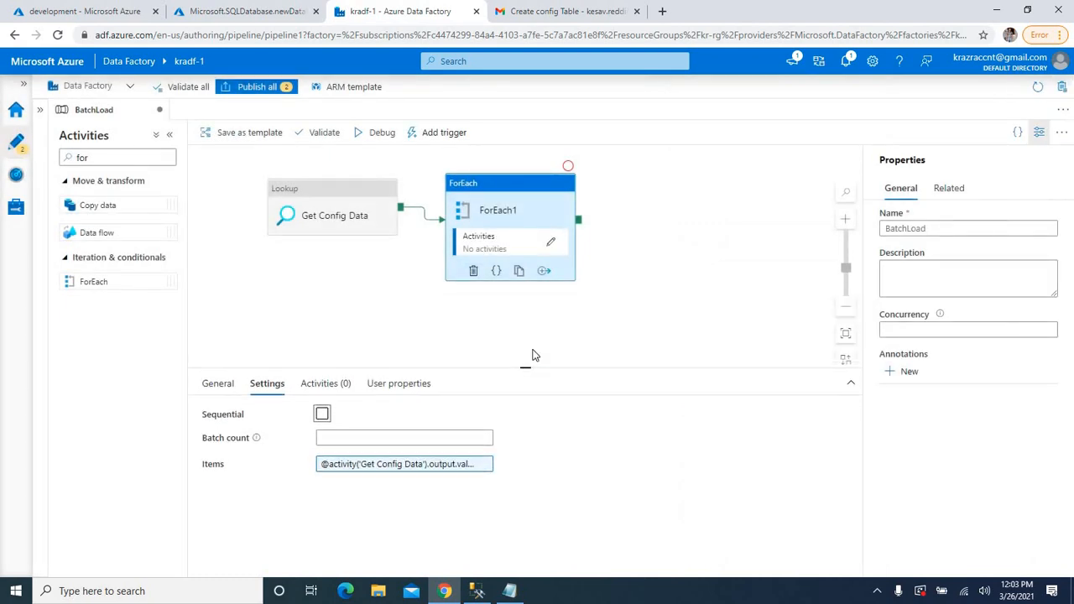
# Step: Rename the ForEach activity as Foreach Table
pyautogui.click(632, 252)
pyautogui.click(515, 200)
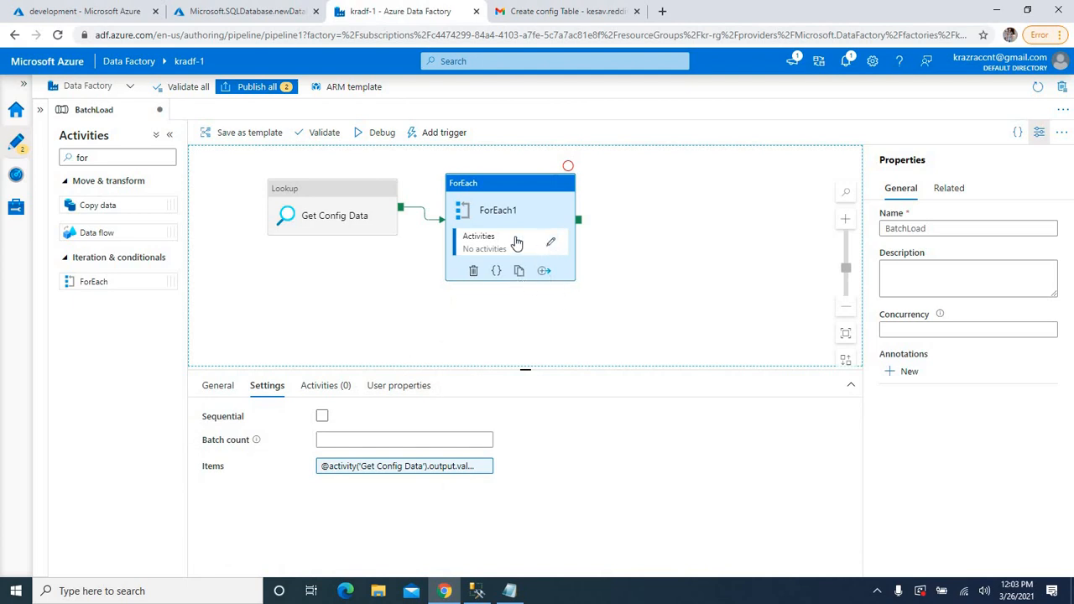
pyautogui.click(222, 388)
pyautogui.doubleClick(315, 422)
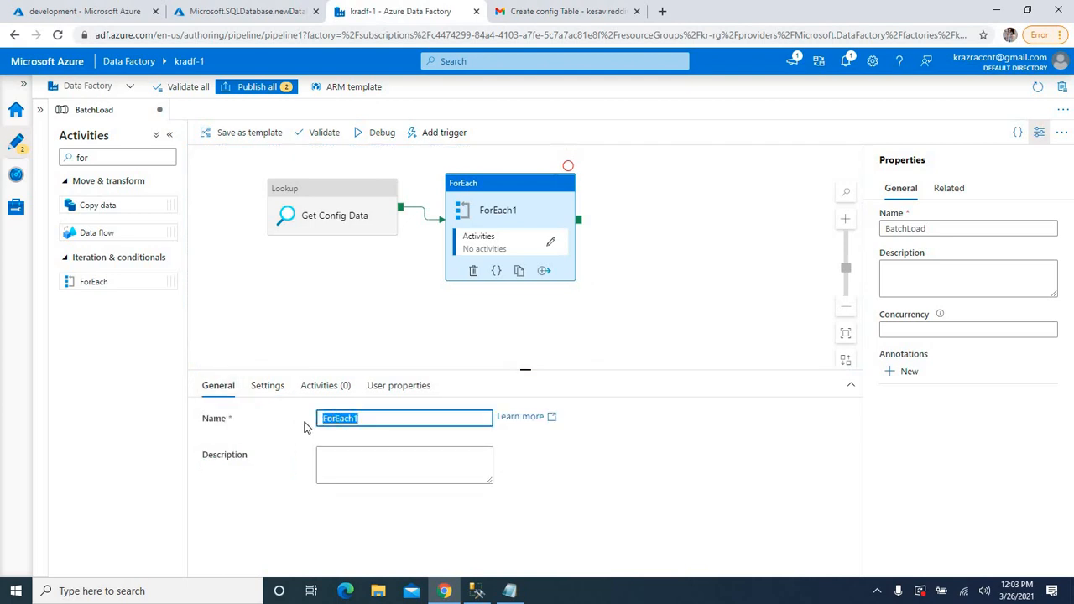
pyautogui.write('Foreach Table')
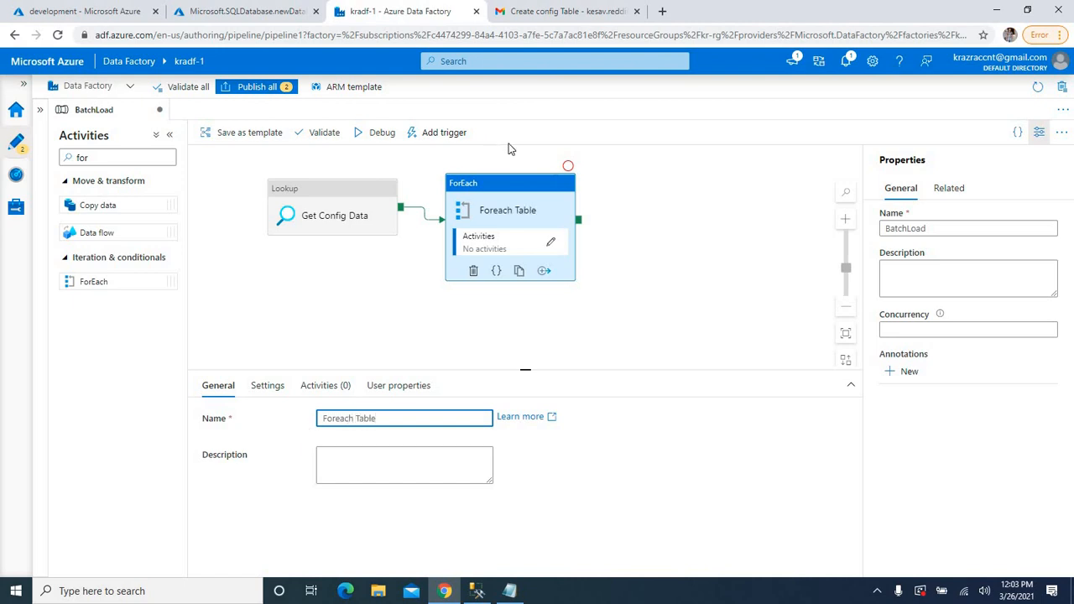
# Step: Inside the Foreach Table loop, place a single Copy data activity and name it Load Data
pyautogui.click(551, 242)
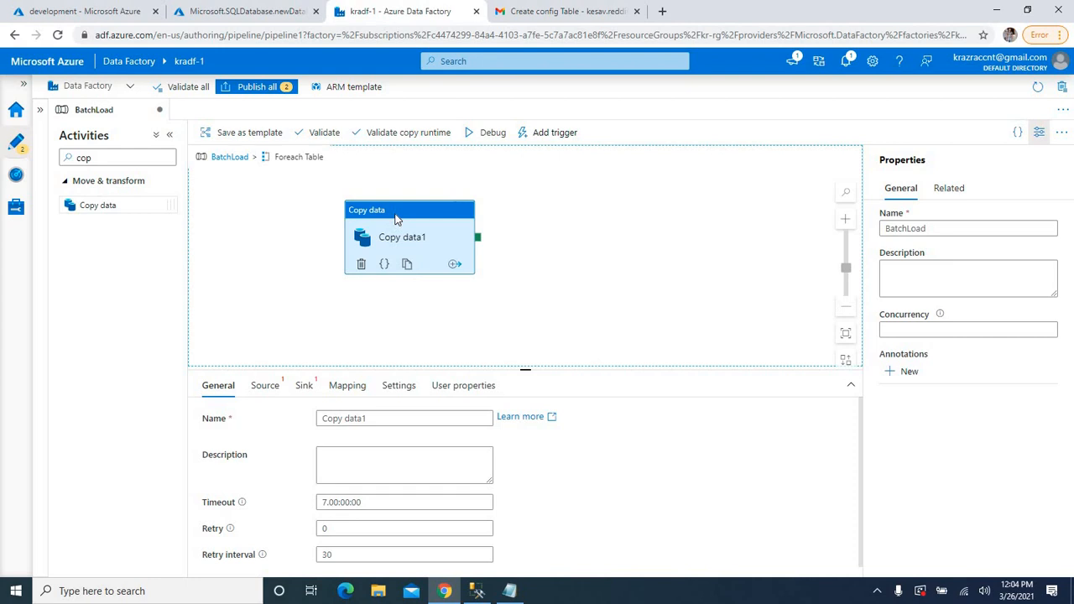
pyautogui.press('Delete')
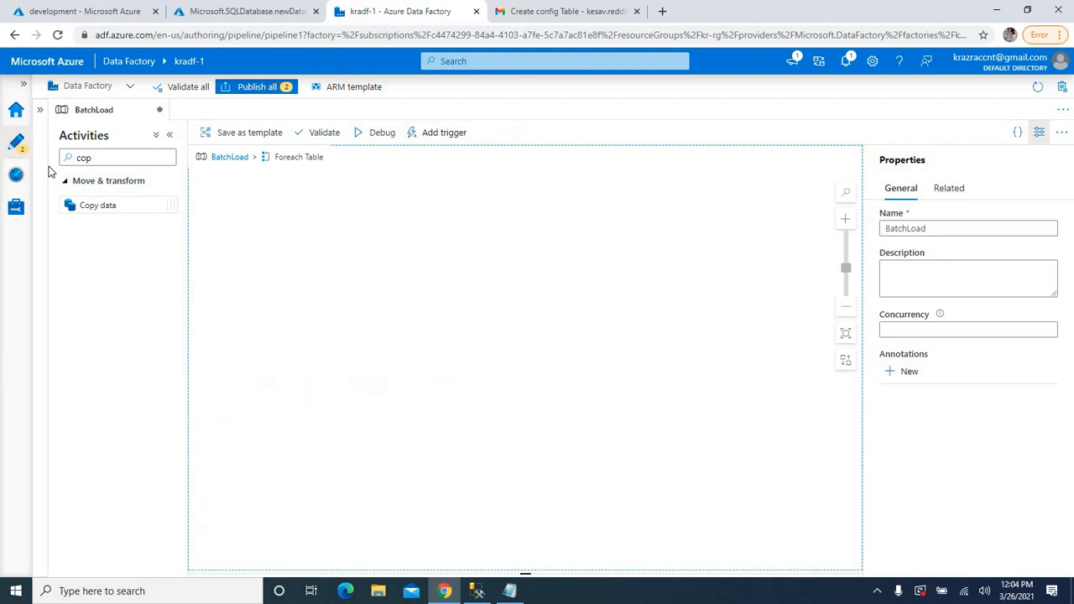
pyautogui.moveTo(98, 206); pyautogui.dragTo(390, 211)
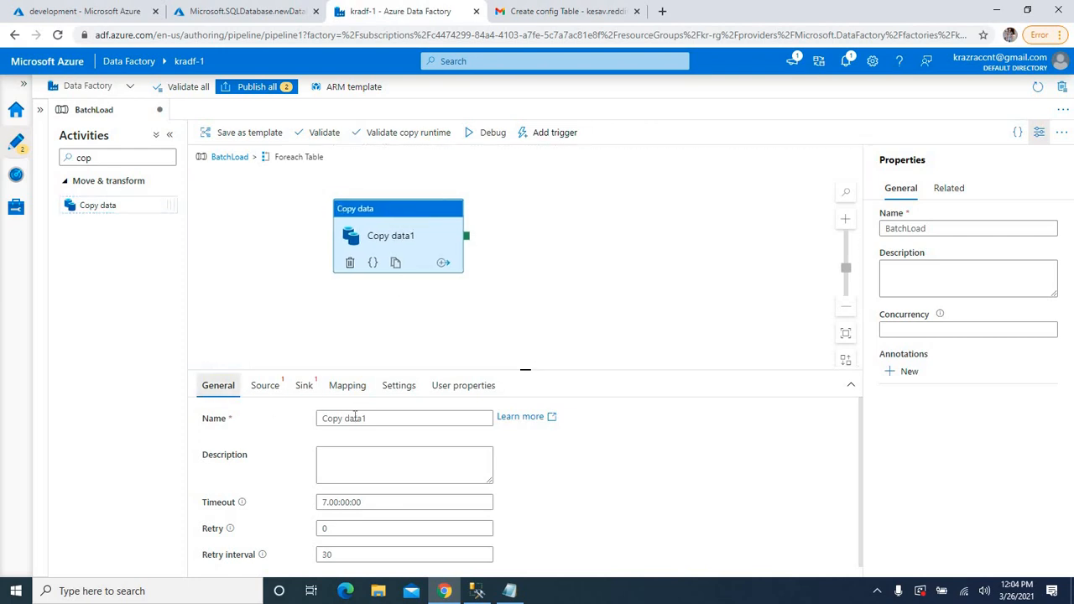
pyautogui.click(381, 417)
pyautogui.moveTo(381, 417); pyautogui.dragTo(270, 423)
pyautogui.write('Load')
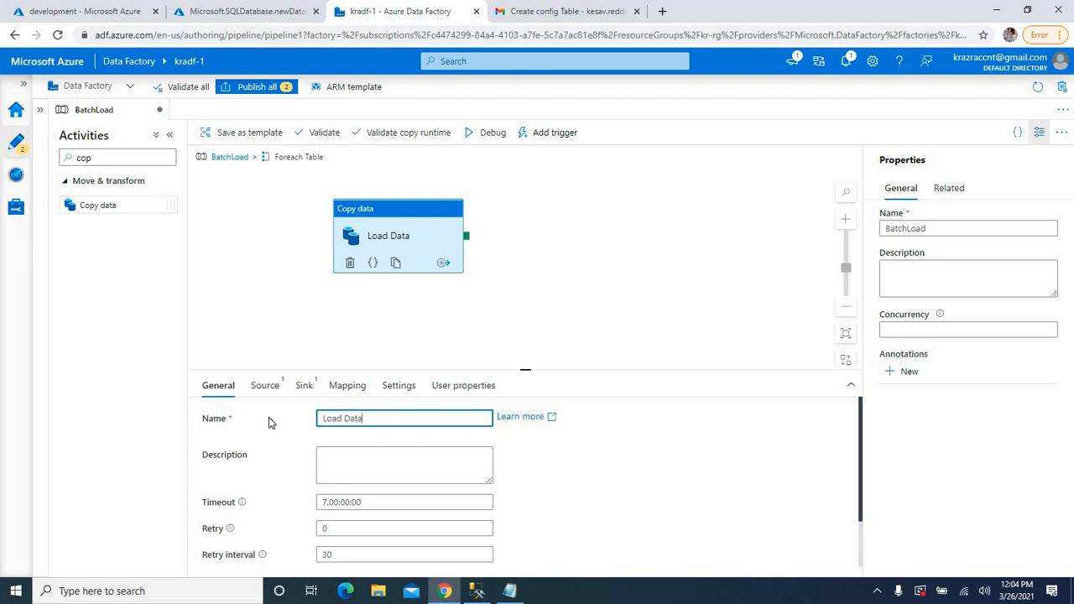
# Step: Start a new source dataset for the Load Data activity using the Azure SQL Database data store
pyautogui.click(264, 391)
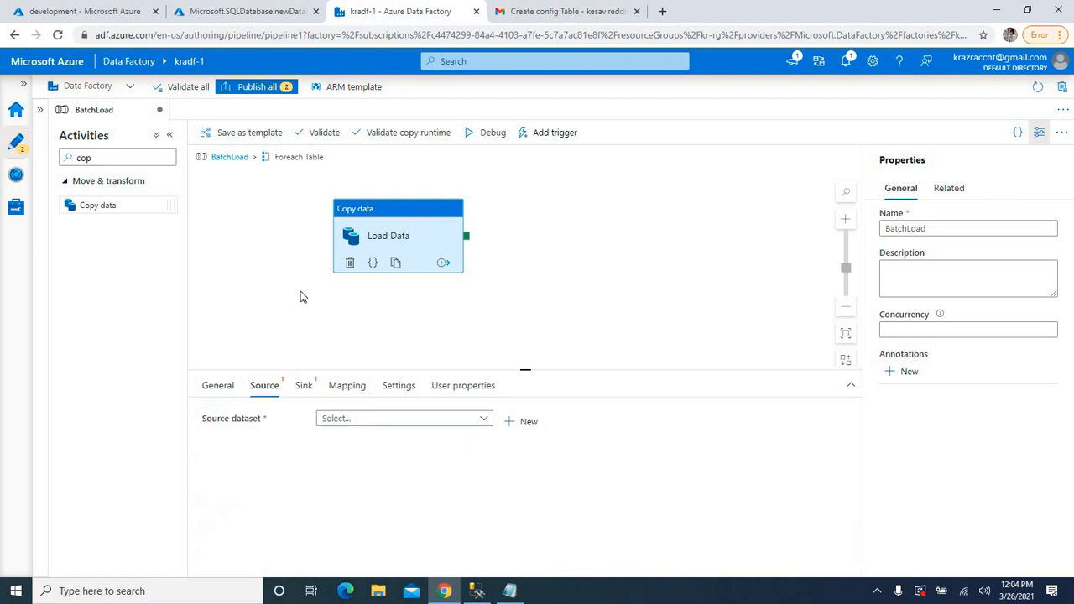
pyautogui.click(514, 422)
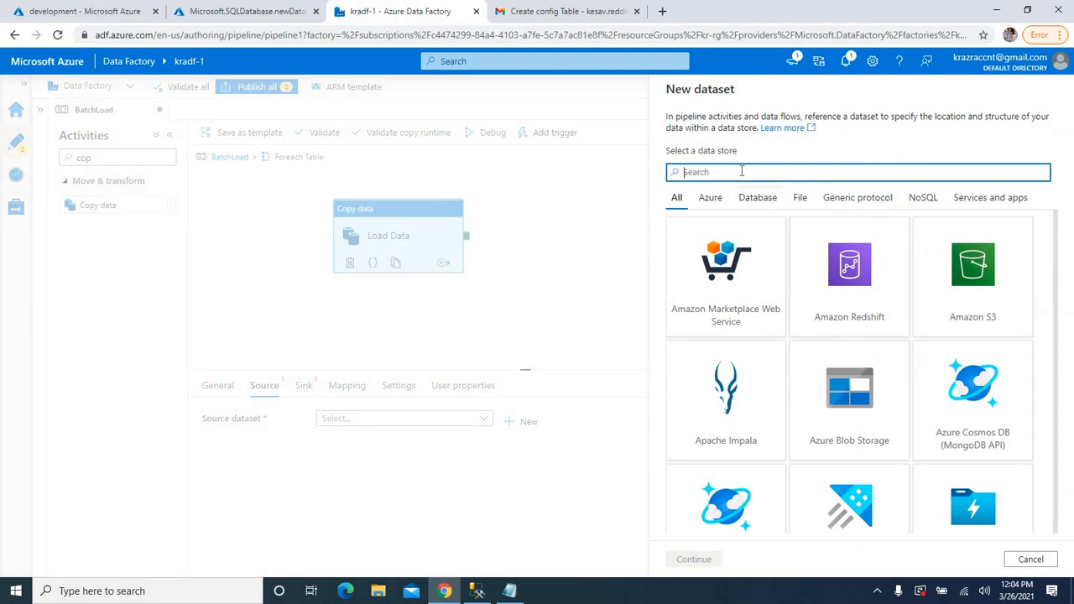
pyautogui.scroll(-2, 768, 416)
pyautogui.scroll(2, 752, 386)
pyautogui.scroll(-3, 751, 345)
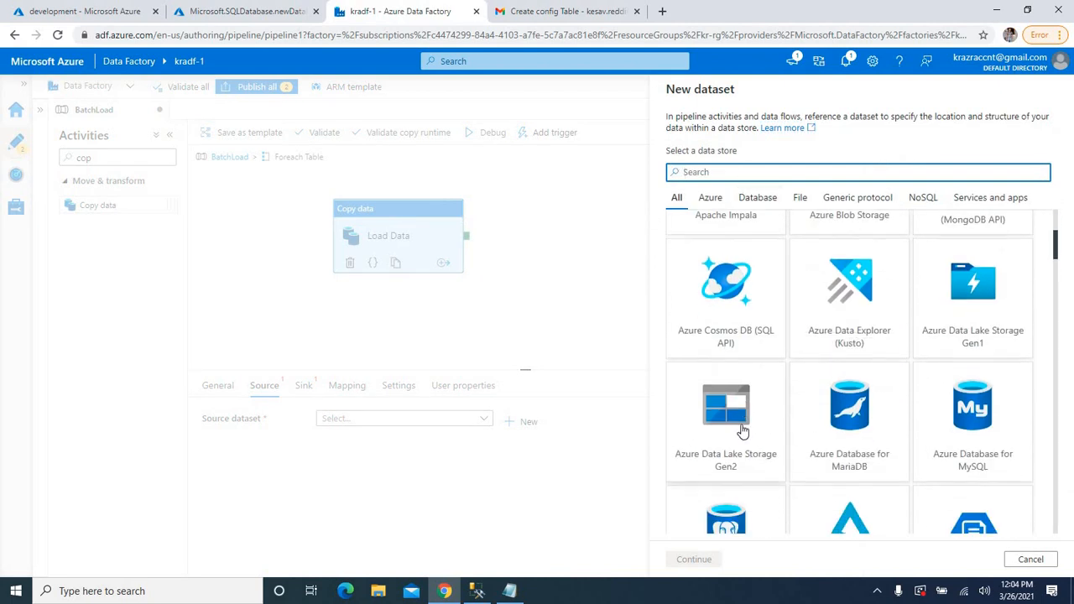
pyautogui.scroll(-2, 723, 424)
pyautogui.click(730, 395)
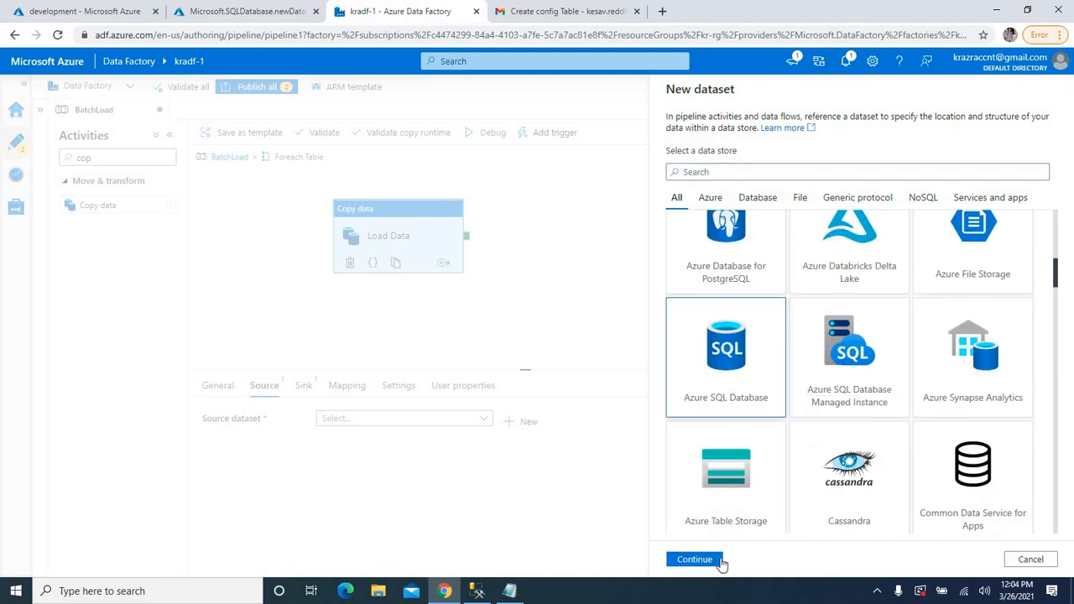
pyautogui.click(696, 560)
# Step: Name the source dataset dsAdworks and assign it the existing linked service lsSQL
pyautogui.moveTo(739, 133); pyautogui.dragTo(617, 135)
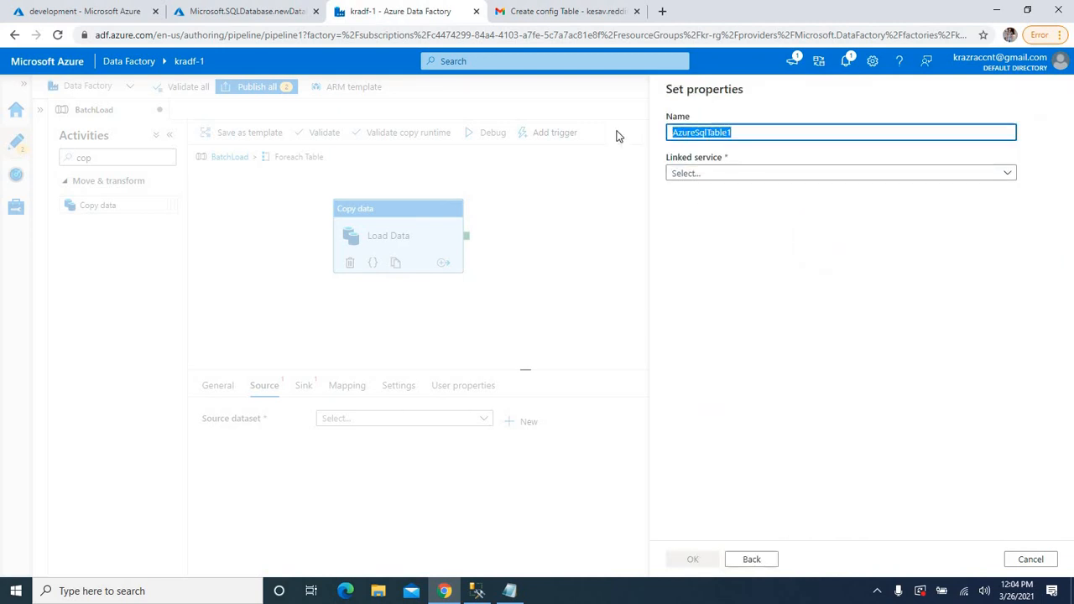
pyautogui.write('ds')
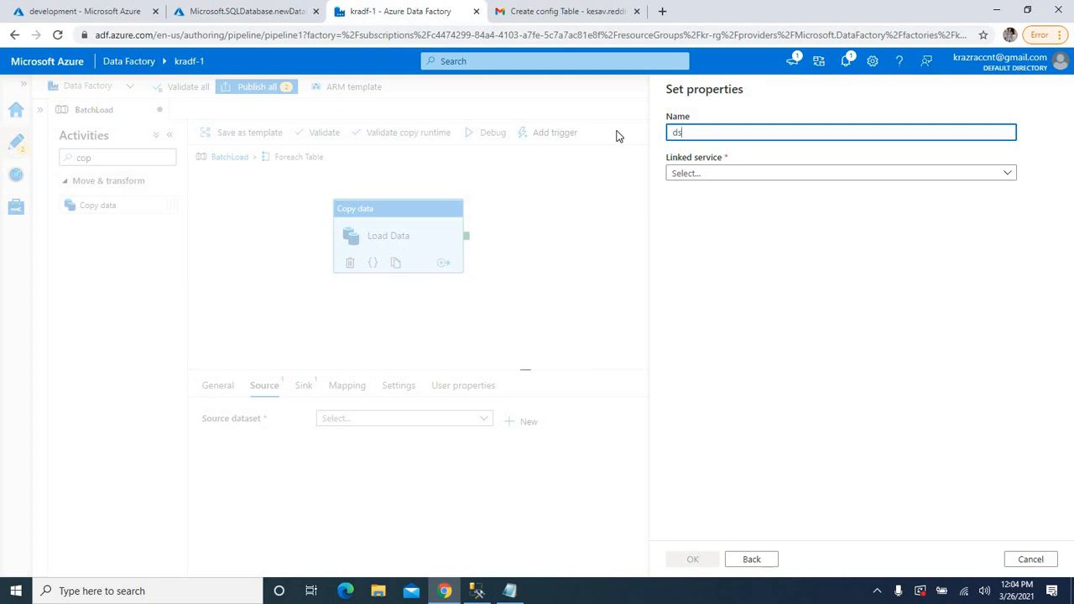
pyautogui.write('Adworks')
pyautogui.click(722, 174)
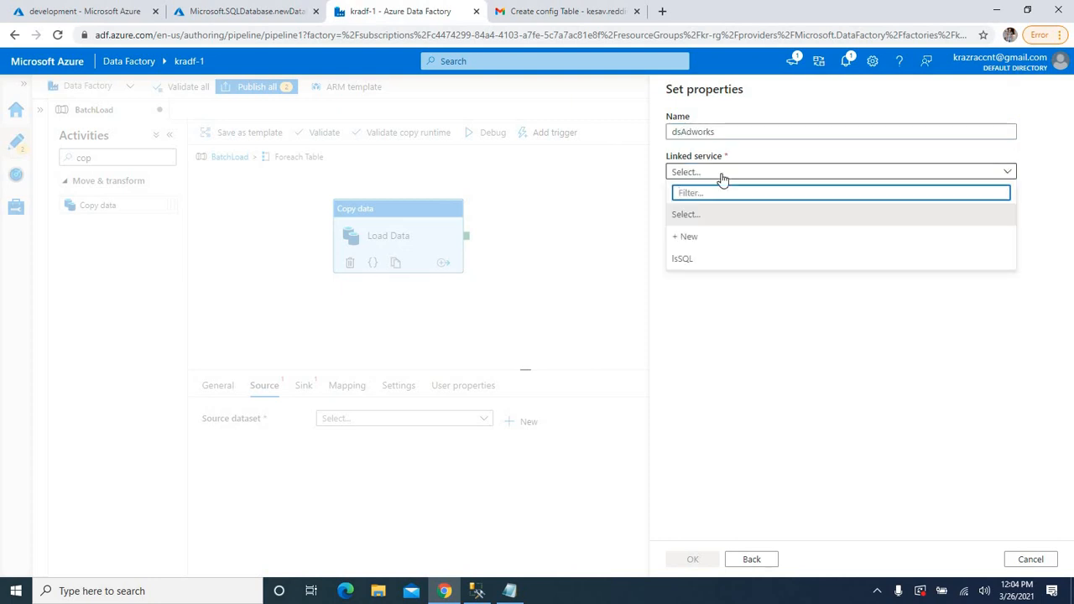
pyautogui.click(684, 259)
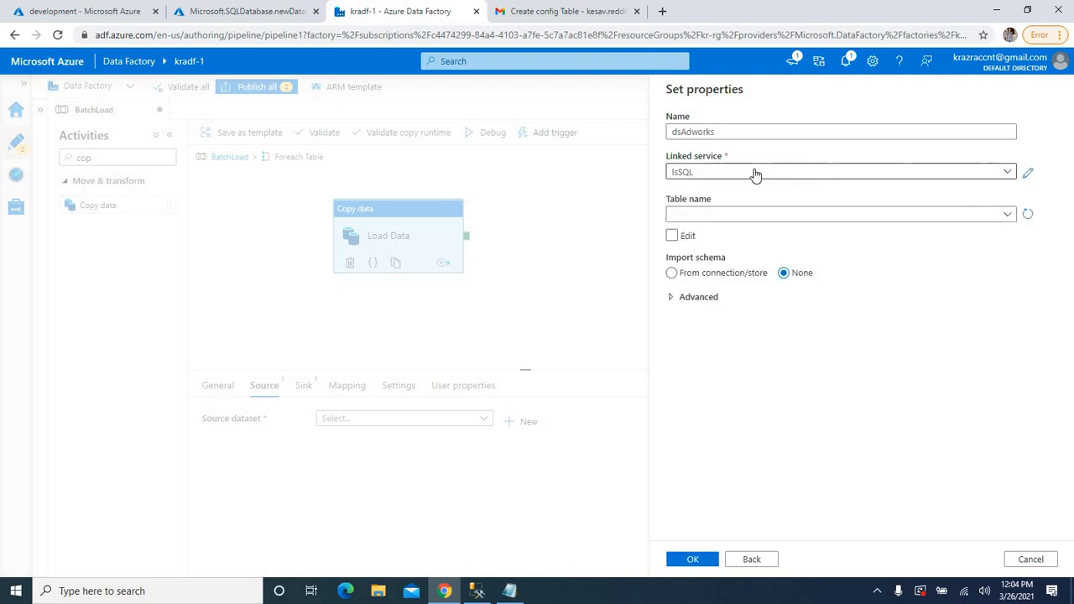
# Step: Start a new Azure SQL Database linked service for the dsAdworks dataset and name it lsAsworks
pyautogui.click(932, 173)
pyautogui.click(692, 237)
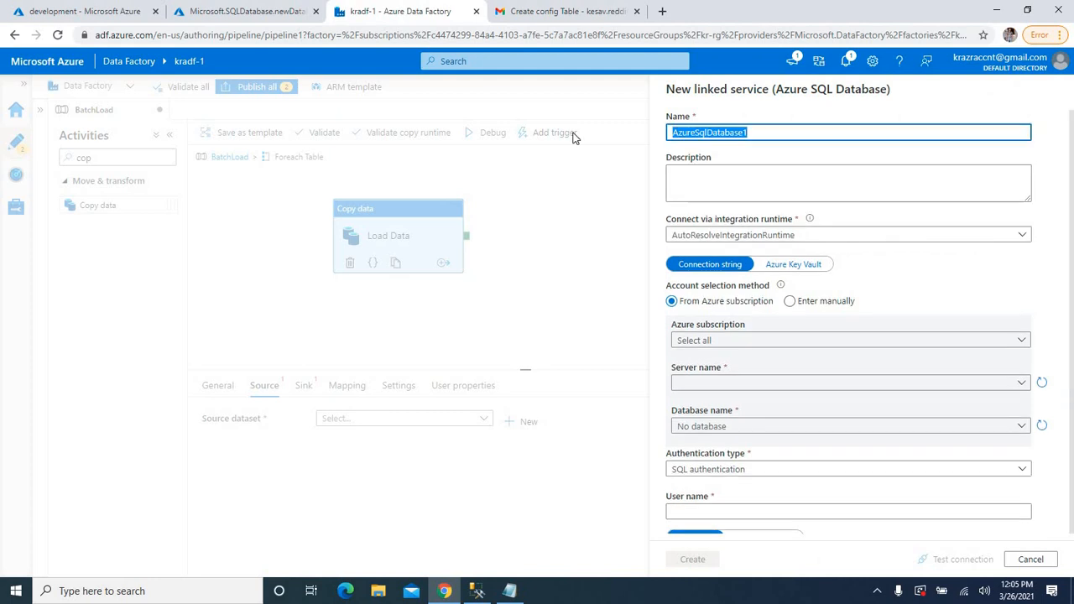
pyautogui.write('lsAsworks')
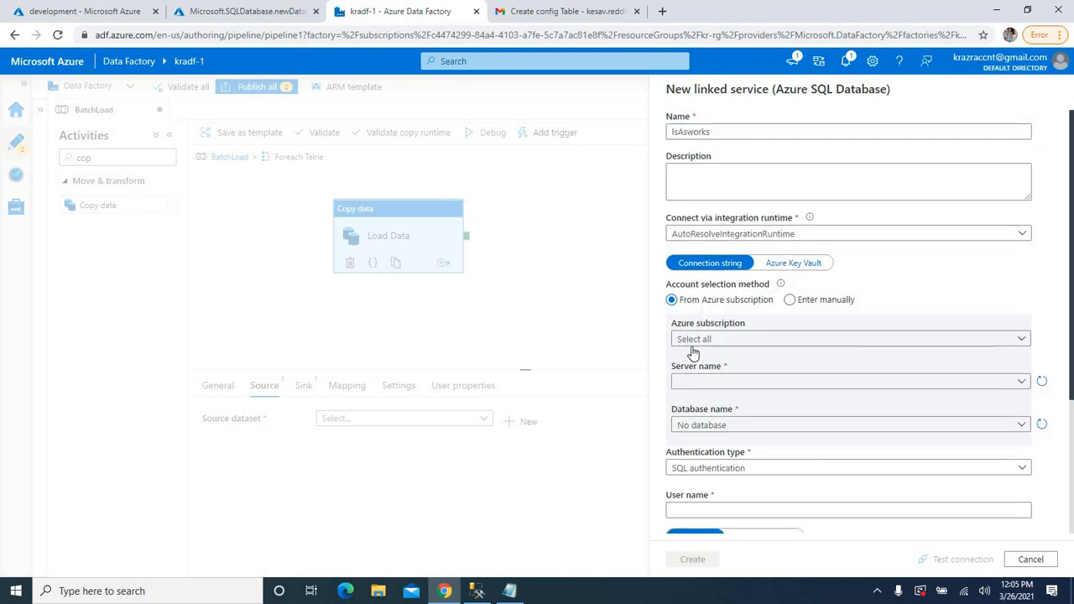
# Step: Point the lsAsworks linked service to the Azure Pass - Sponsorship subscription, server krsqldb and database Adworks
pyautogui.click(696, 344)
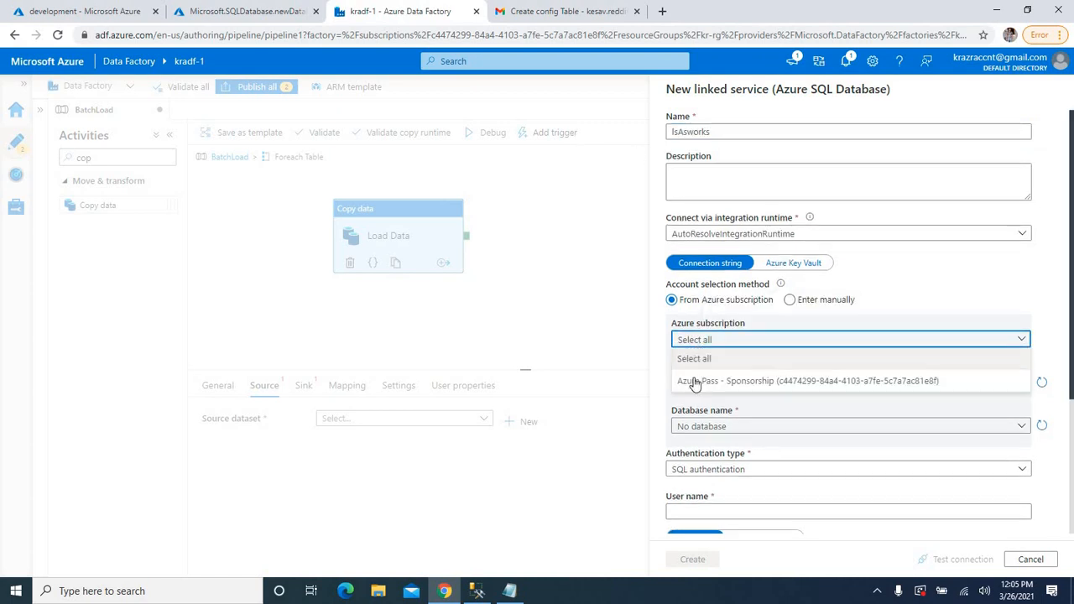
pyautogui.click(701, 383)
pyautogui.click(712, 383)
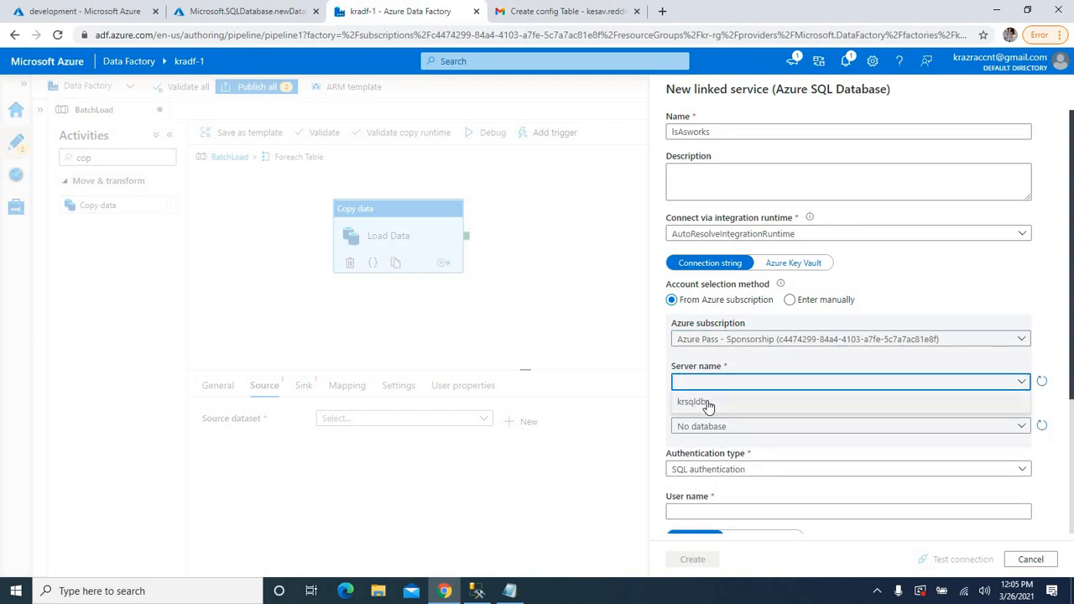
pyautogui.click(705, 401)
pyautogui.click(690, 424)
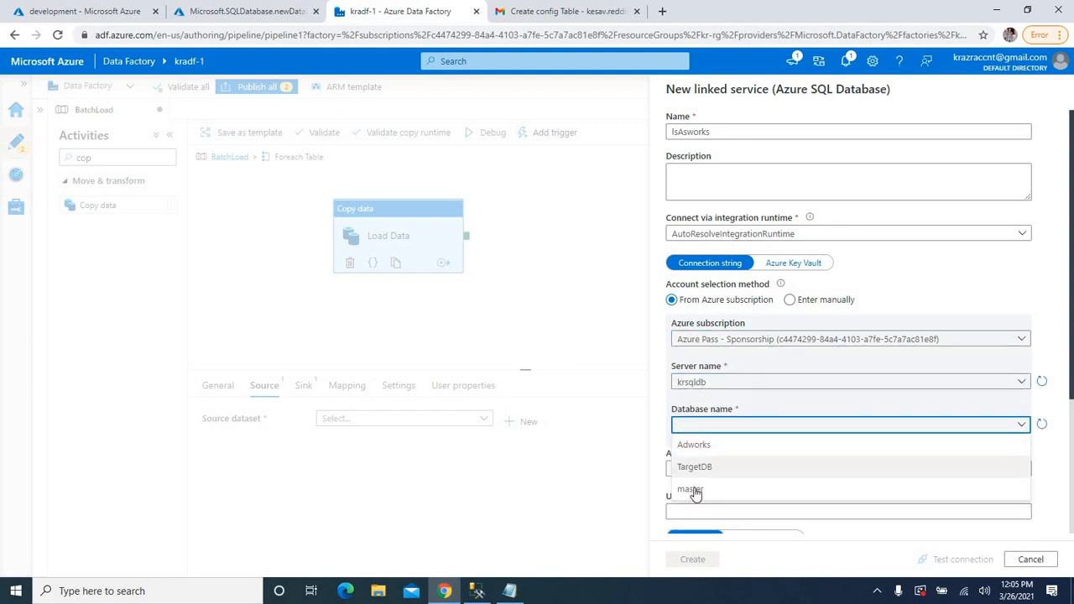
pyautogui.scroll(-2, 702, 481)
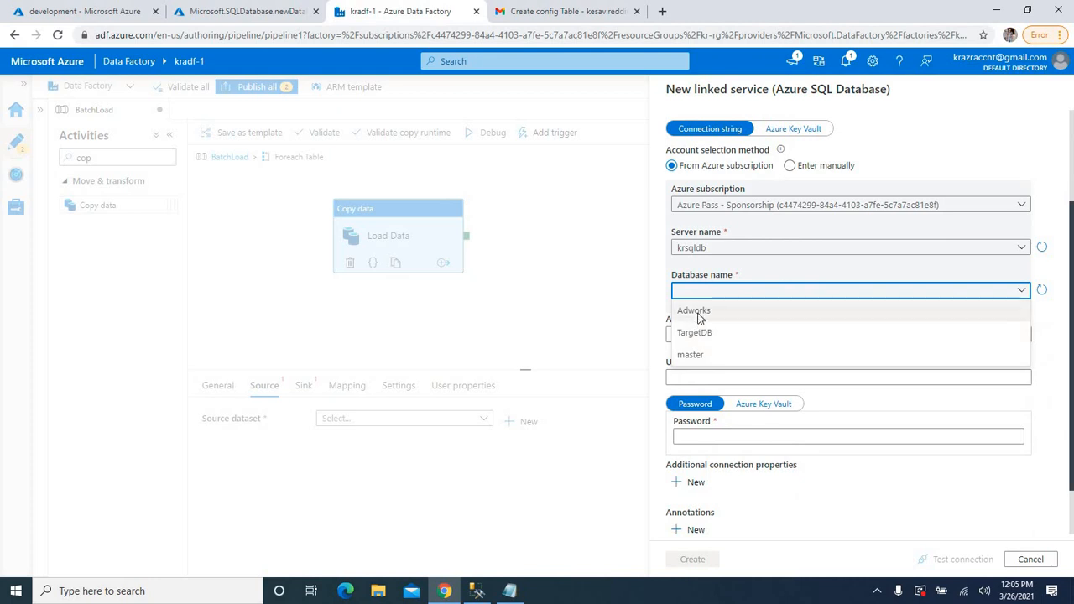
pyautogui.click(696, 312)
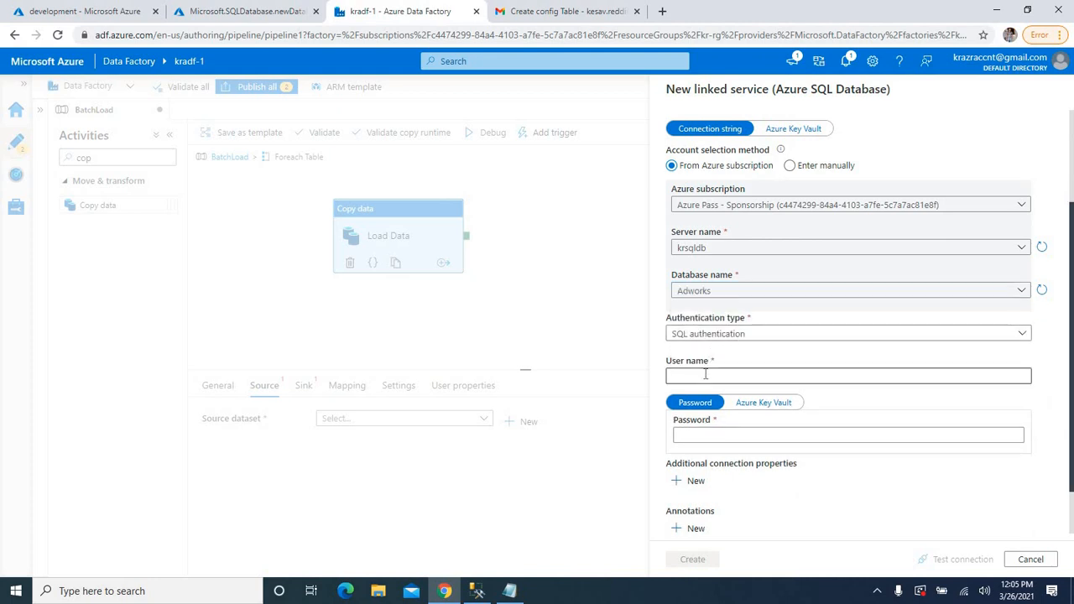
# Step: Enter the SQL login's user name and account password for lsAsworks, and create the linked service and its source dataset
pyautogui.click(703, 373)
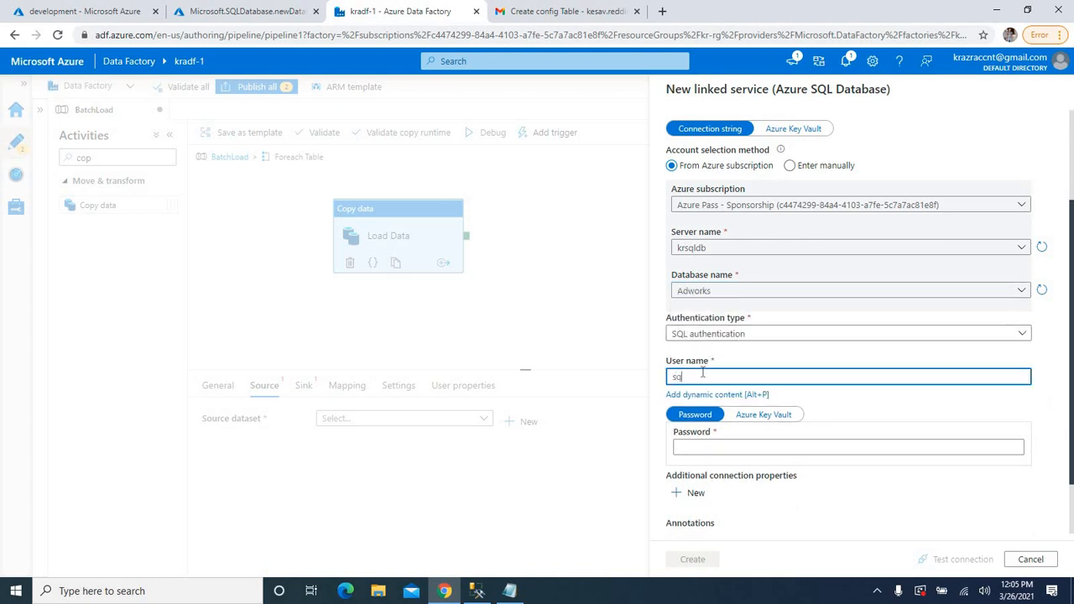
pyautogui.click(710, 450)
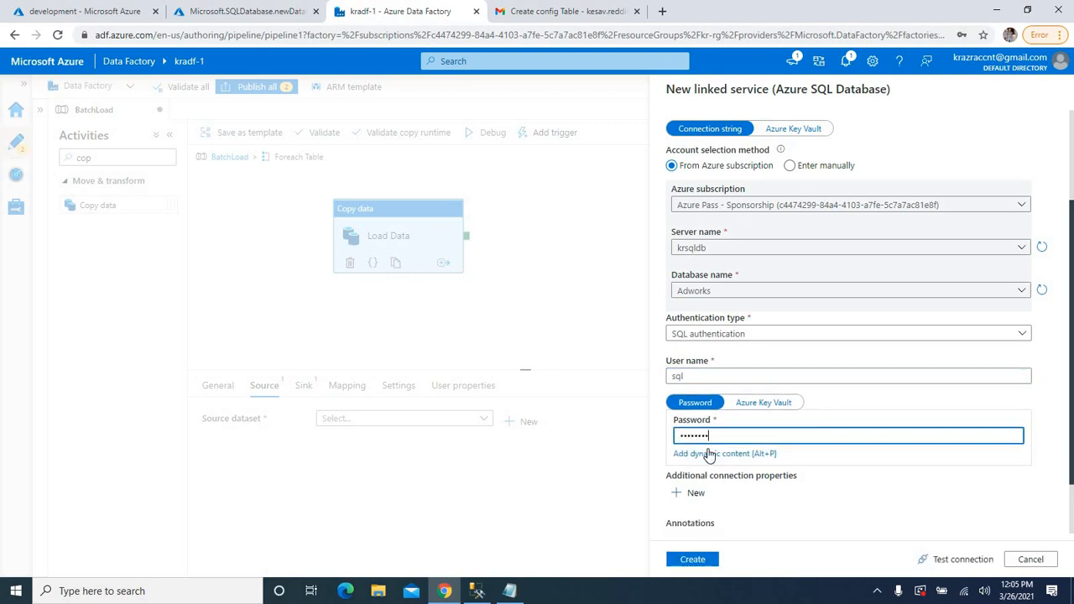
pyautogui.click(690, 562)
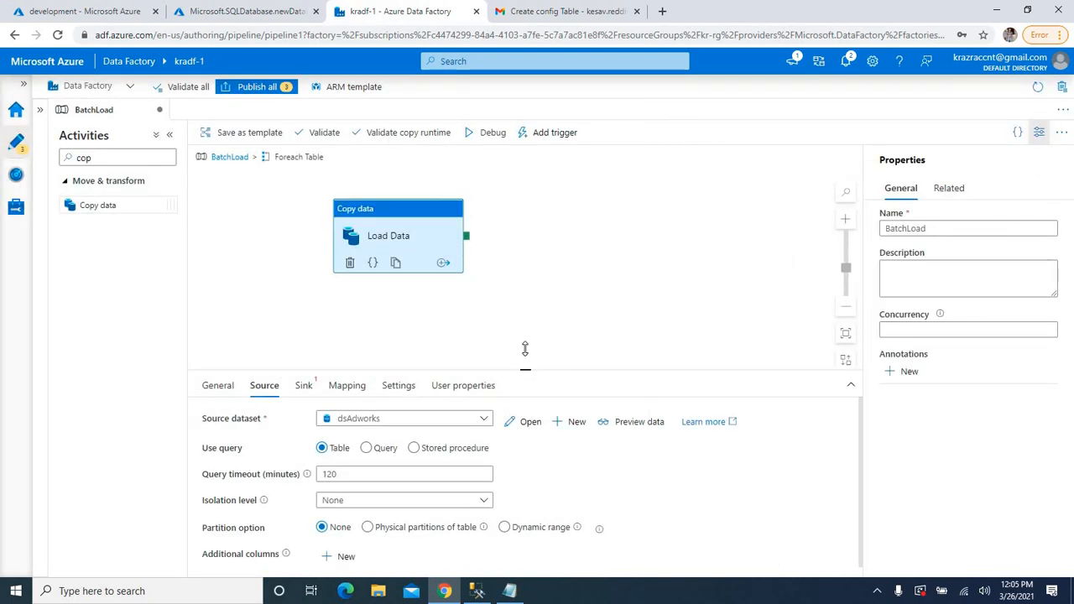
# Step: Start a new sink dataset for Load Data using Azure Data Lake Storage Gen2 with the DelimitedText format
pyautogui.moveTo(526, 349); pyautogui.dragTo(527, 307)
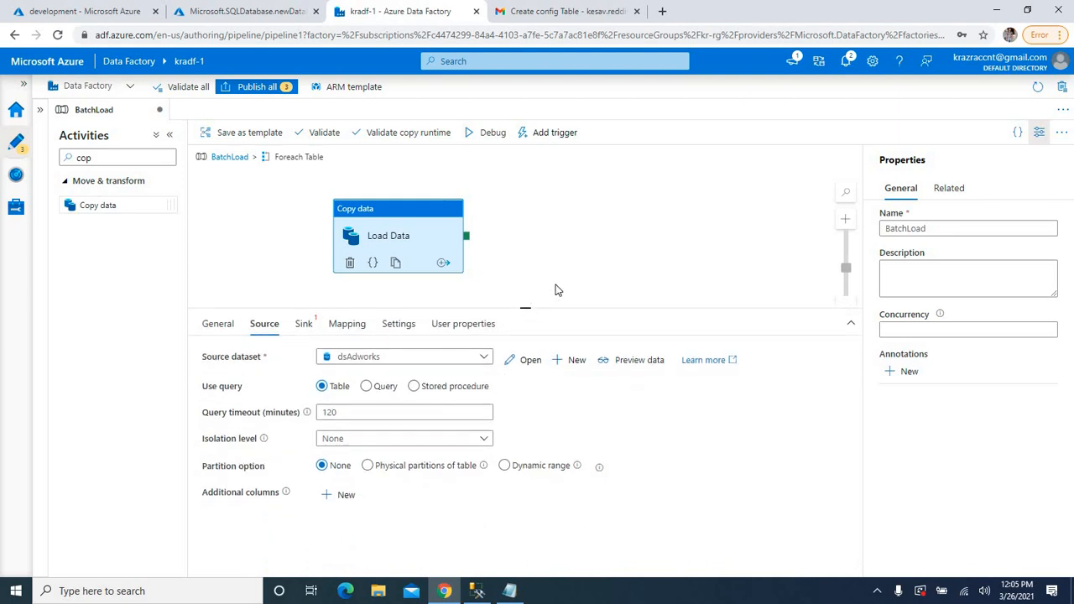
pyautogui.click(303, 326)
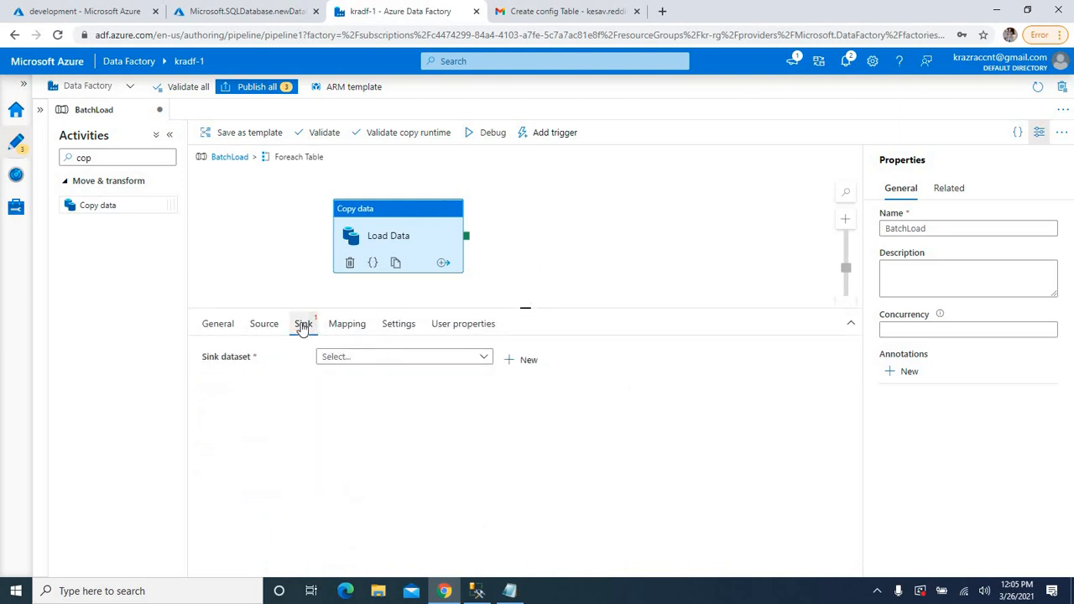
pyautogui.click(522, 360)
pyautogui.write('ger')
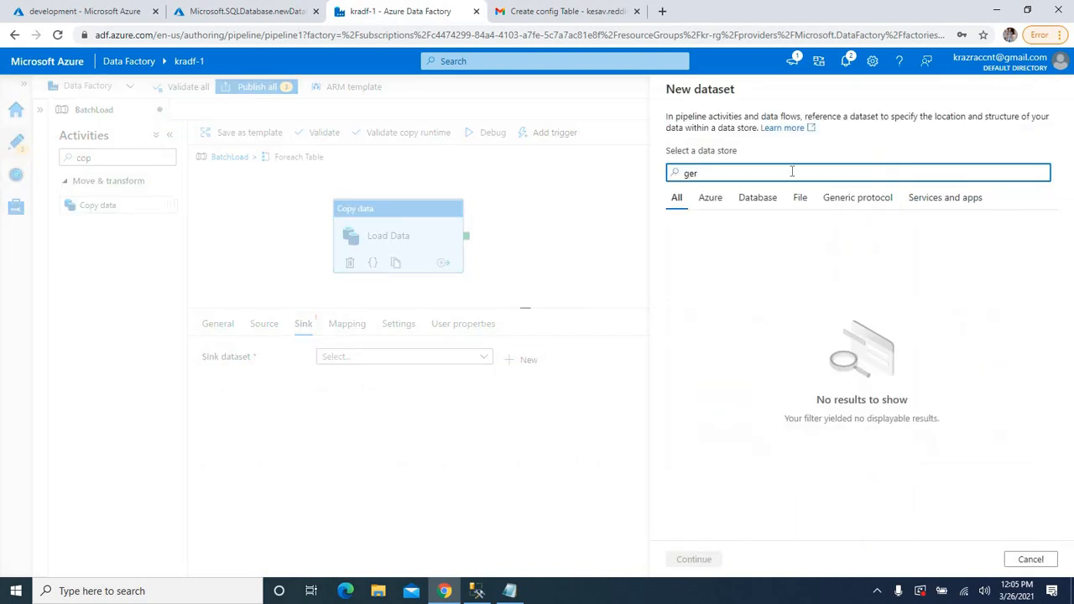
pyautogui.press('BackSpace')
pyautogui.write('n')
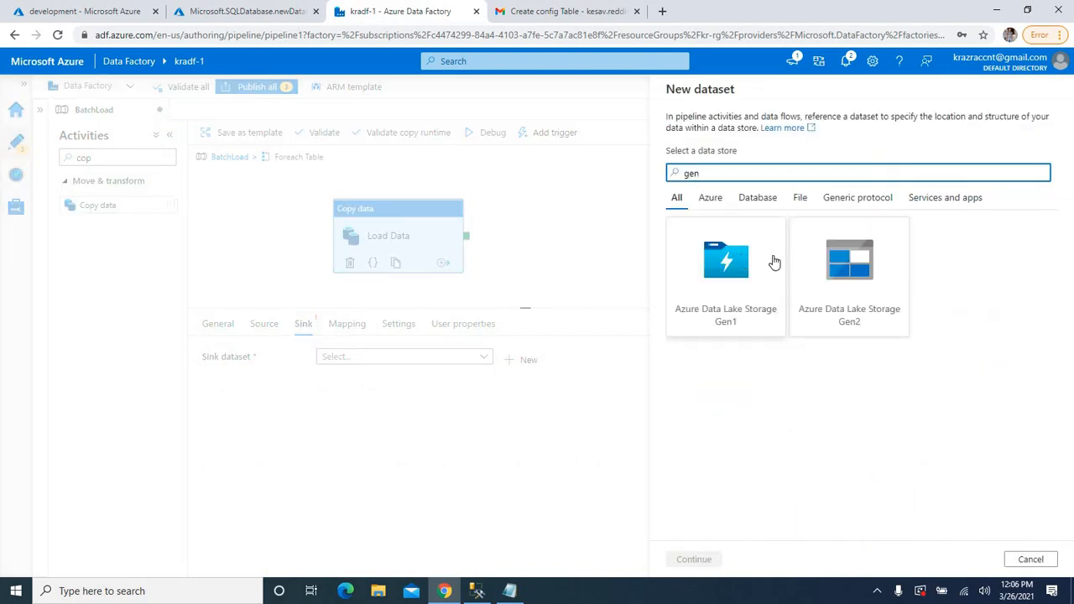
pyautogui.click(844, 281)
pyautogui.click(696, 564)
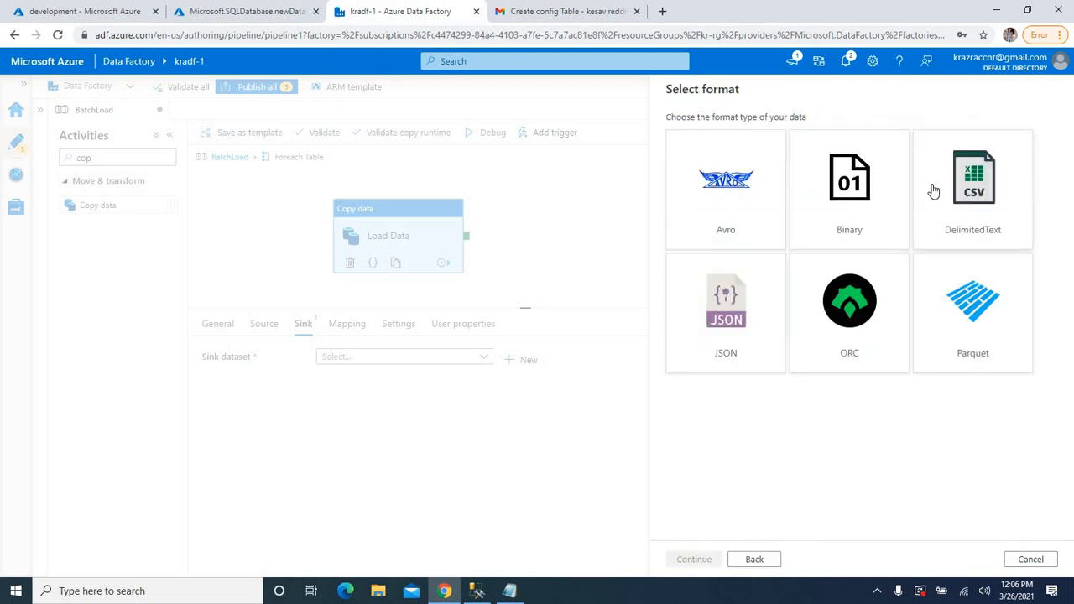
pyautogui.click(975, 186)
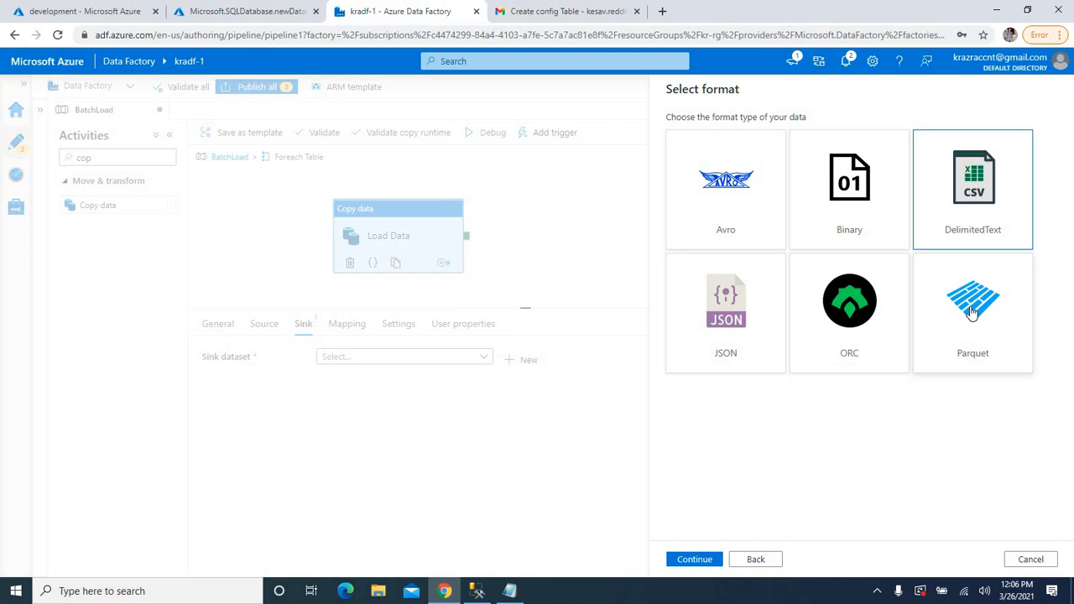
pyautogui.doubleClick(972, 208)
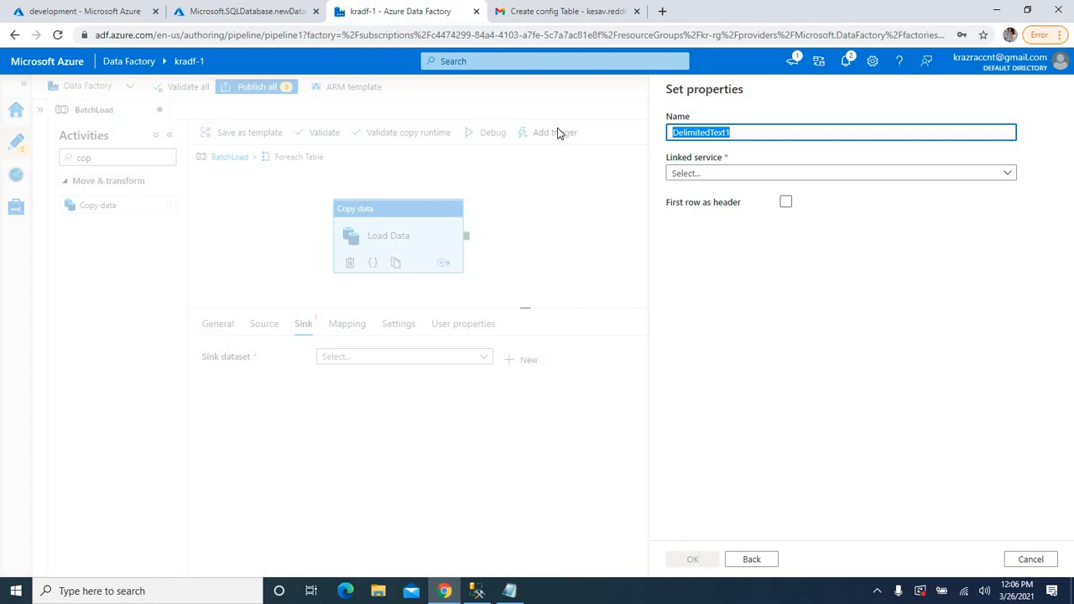
# Step: Name the sink dataset dsADLS and start a new linked service for it named lsADLS
pyautogui.write('dsADLS')
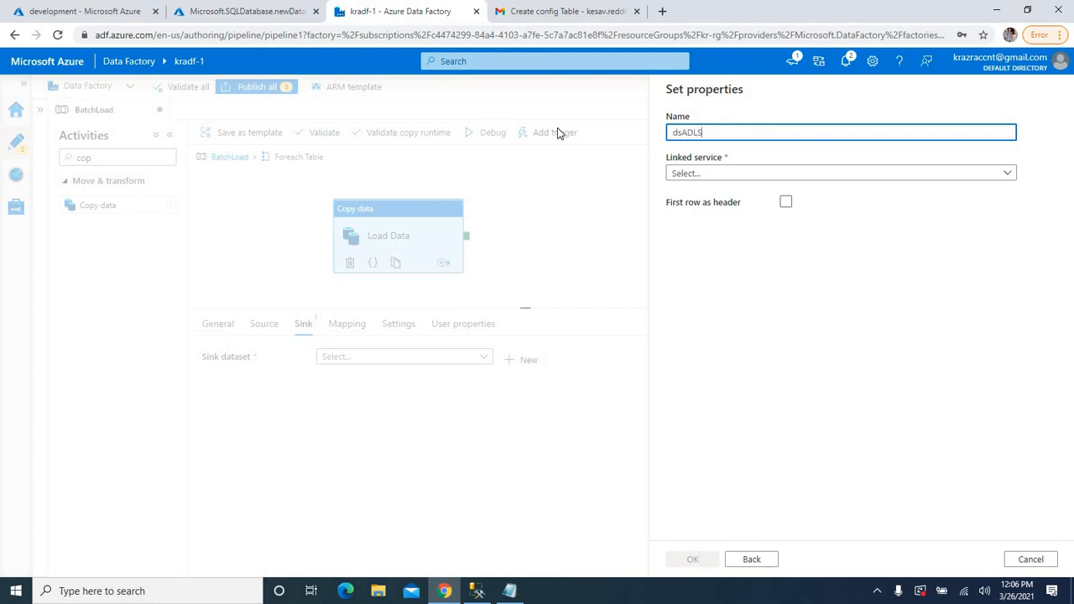
pyautogui.click(794, 173)
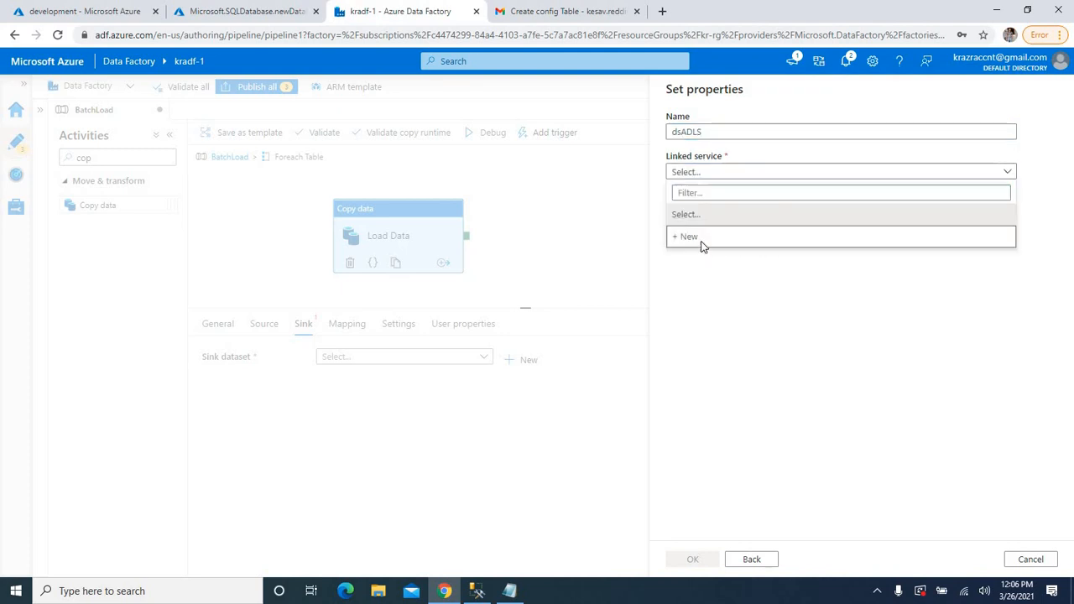
pyautogui.click(703, 238)
pyautogui.moveTo(781, 131); pyautogui.dragTo(491, 134)
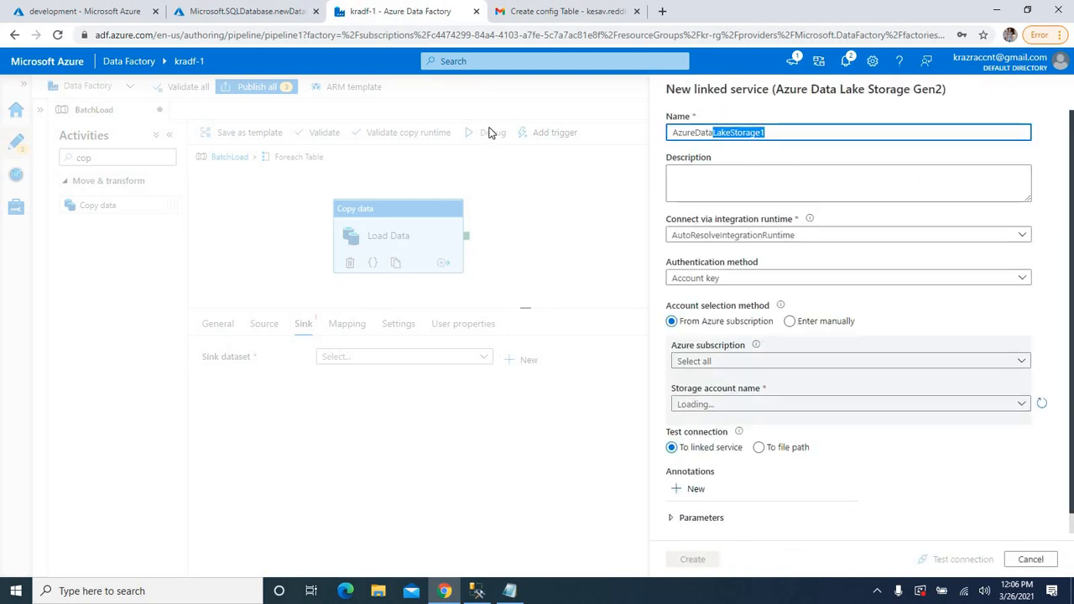
pyautogui.write('lsADLS')
# Step: Point lsADLS to the Azure Pass - Sponsorship subscription and the kradls storage account, and create the linked service
pyautogui.click(714, 361)
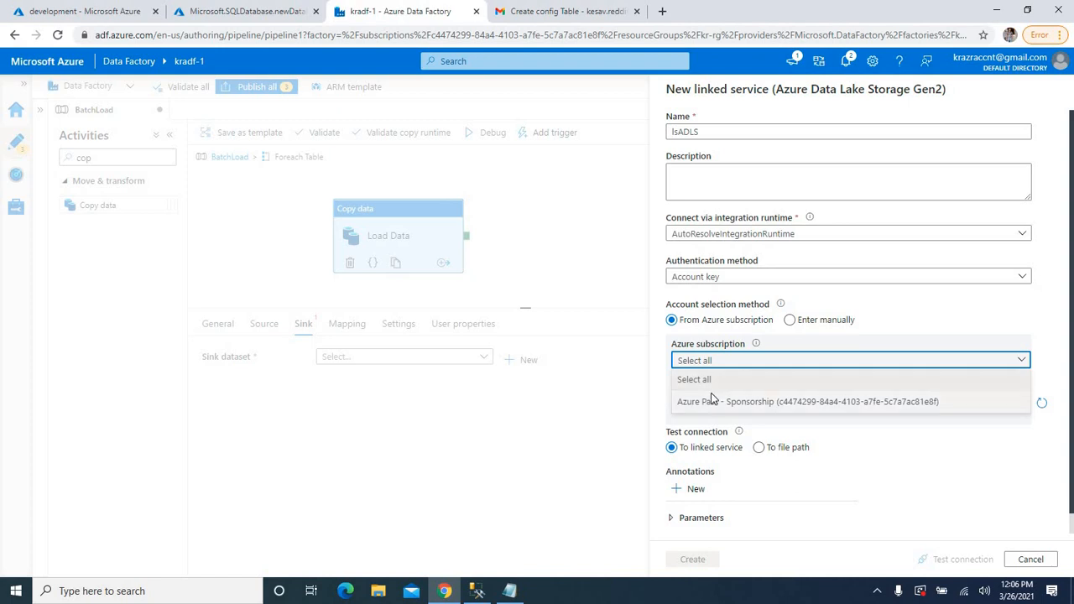
pyautogui.click(712, 402)
pyautogui.click(719, 403)
pyautogui.click(720, 424)
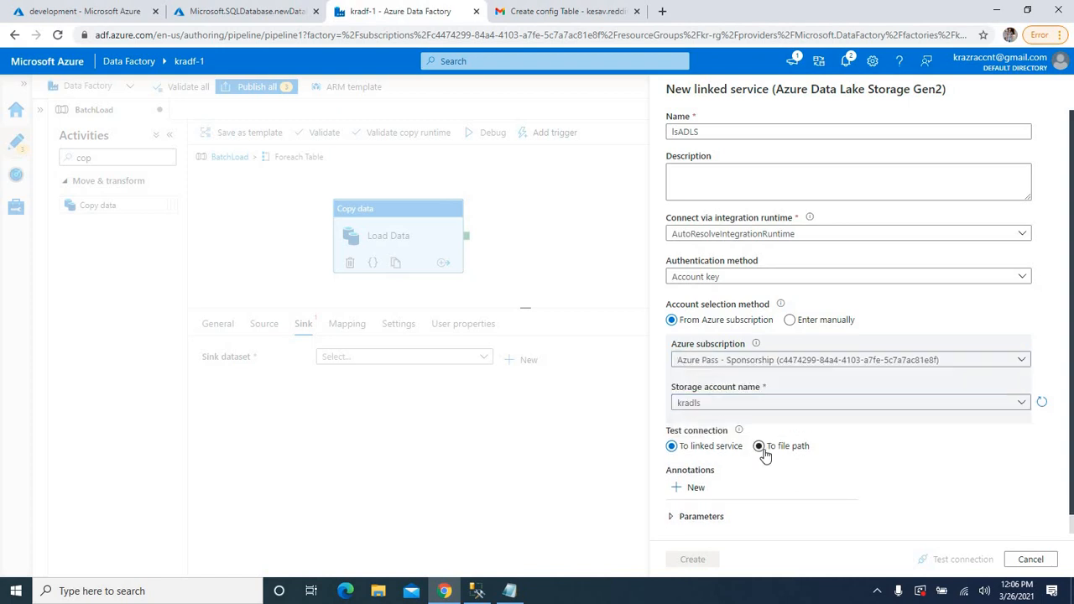
pyautogui.scroll(-1, 720, 492)
pyautogui.click(696, 558)
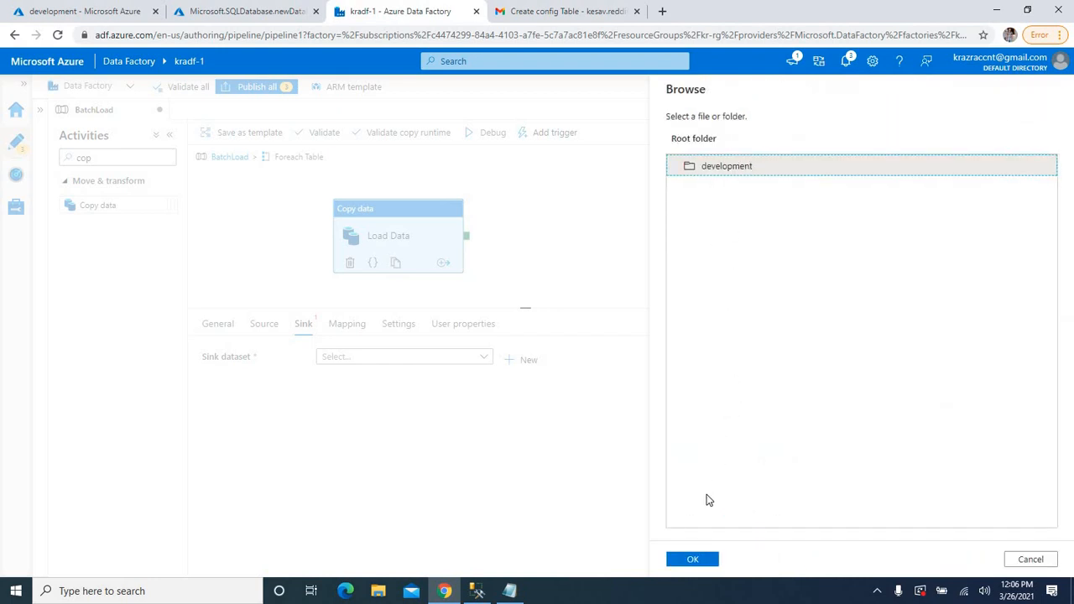
# Step: Set the dsADLS file path to the development container, treat the first row as header, and create the dataset
pyautogui.click(692, 559)
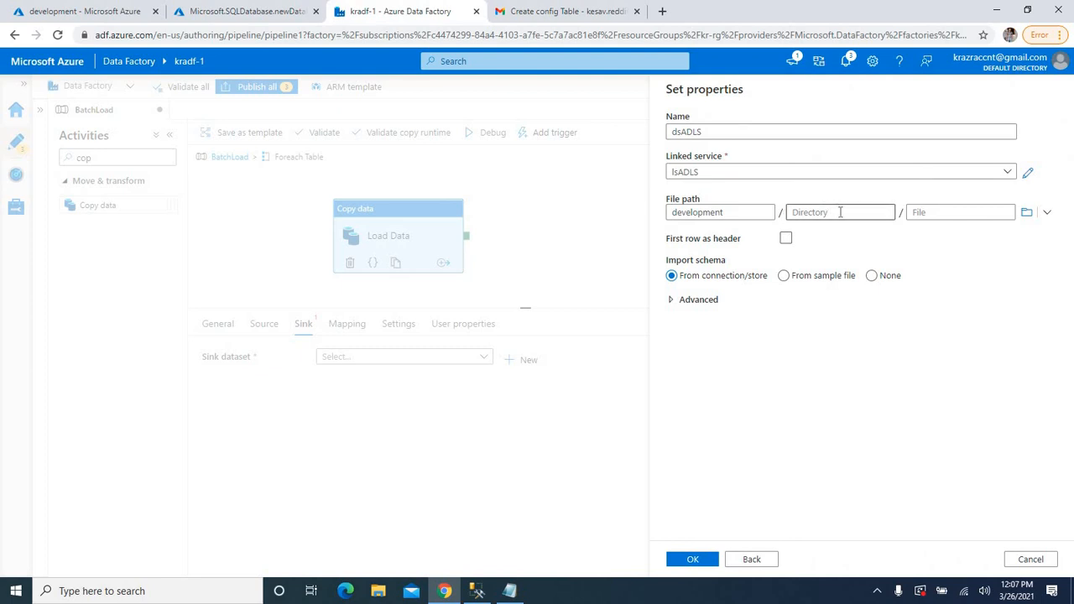
pyautogui.click(824, 211)
pyautogui.click(789, 275)
pyautogui.click(785, 238)
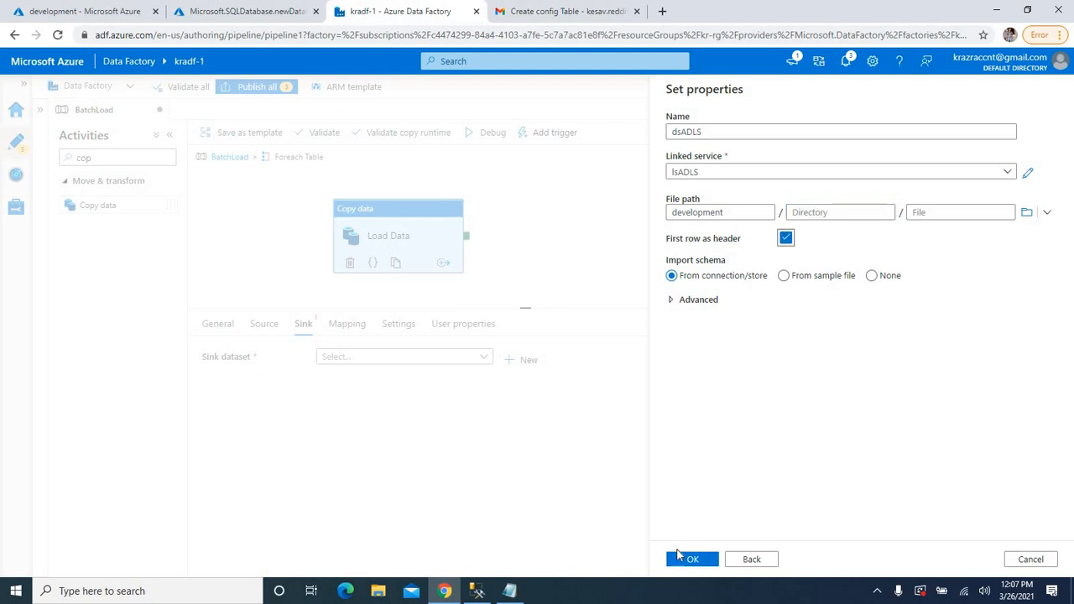
pyautogui.click(693, 563)
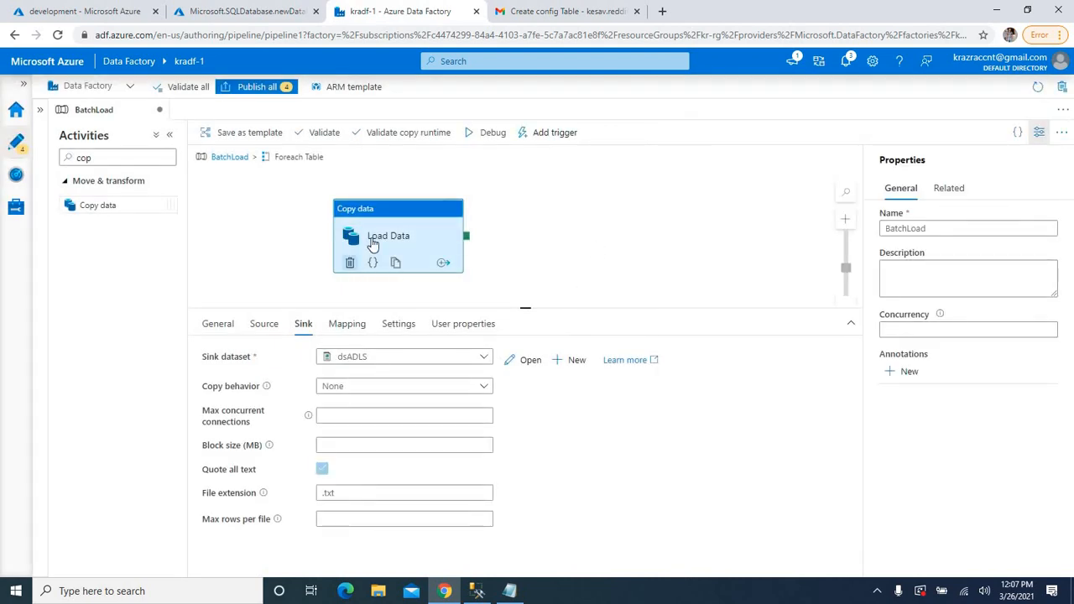
# Step: Reposition the Load Data activity slightly on the canvas and set its source to use a query
pyautogui.moveTo(400, 202); pyautogui.dragTo(401, 200)
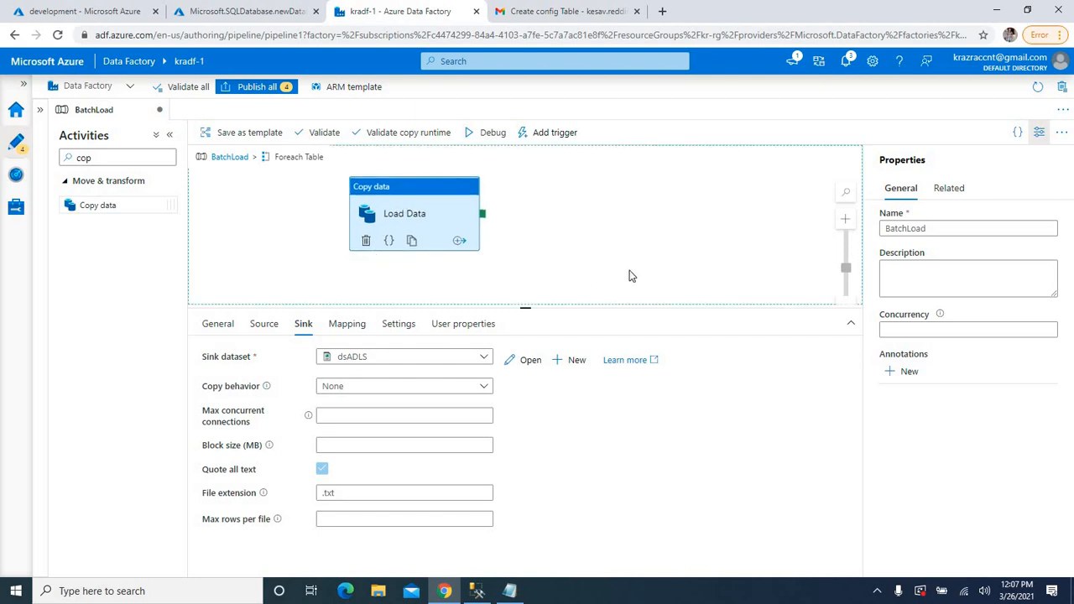
pyautogui.click(470, 277)
pyautogui.click(405, 226)
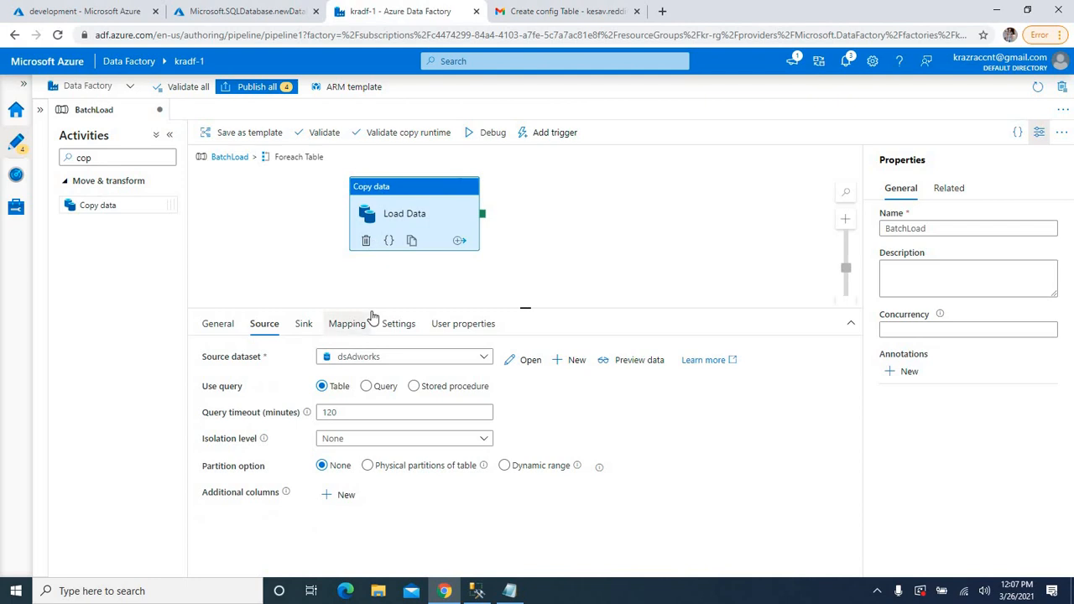
pyautogui.click(367, 388)
pyautogui.click(393, 412)
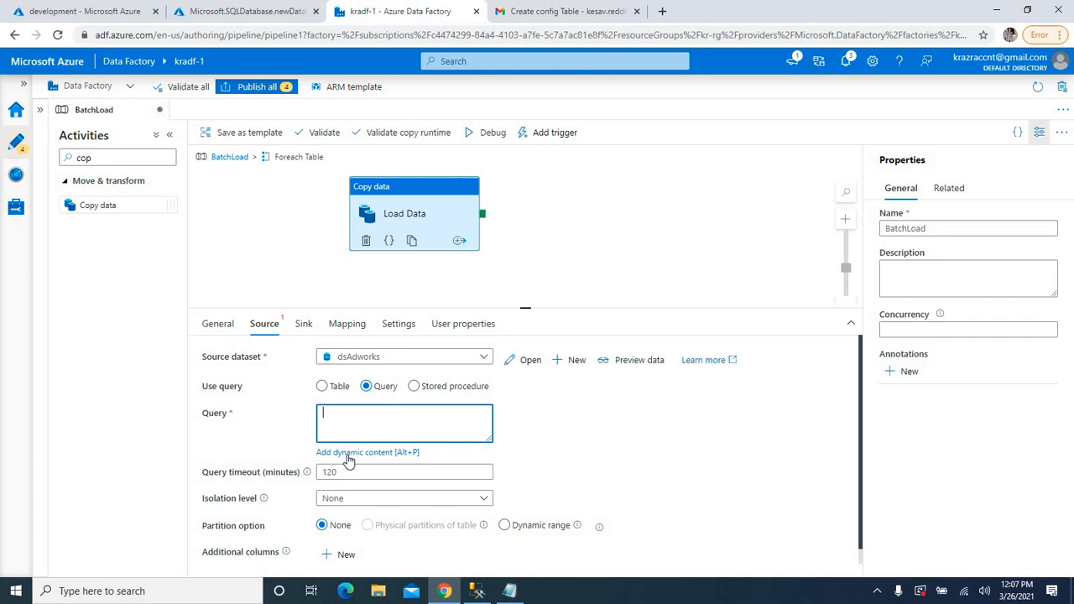
# Step: Open the dynamic content editor for the Load Data source query and begin the expression with select
pyautogui.click(350, 453)
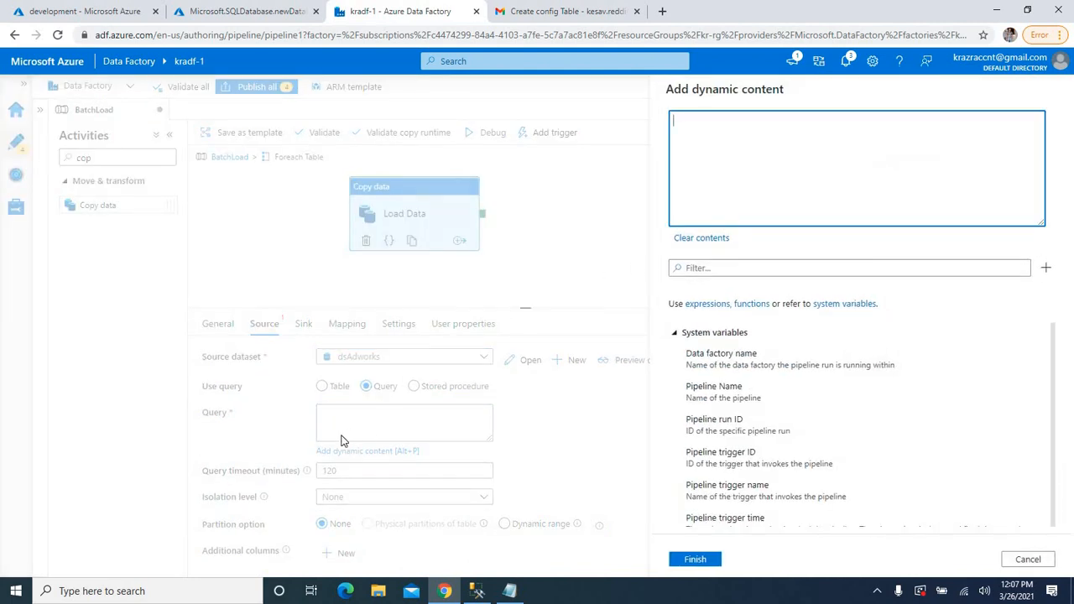
pyautogui.press('Escape')
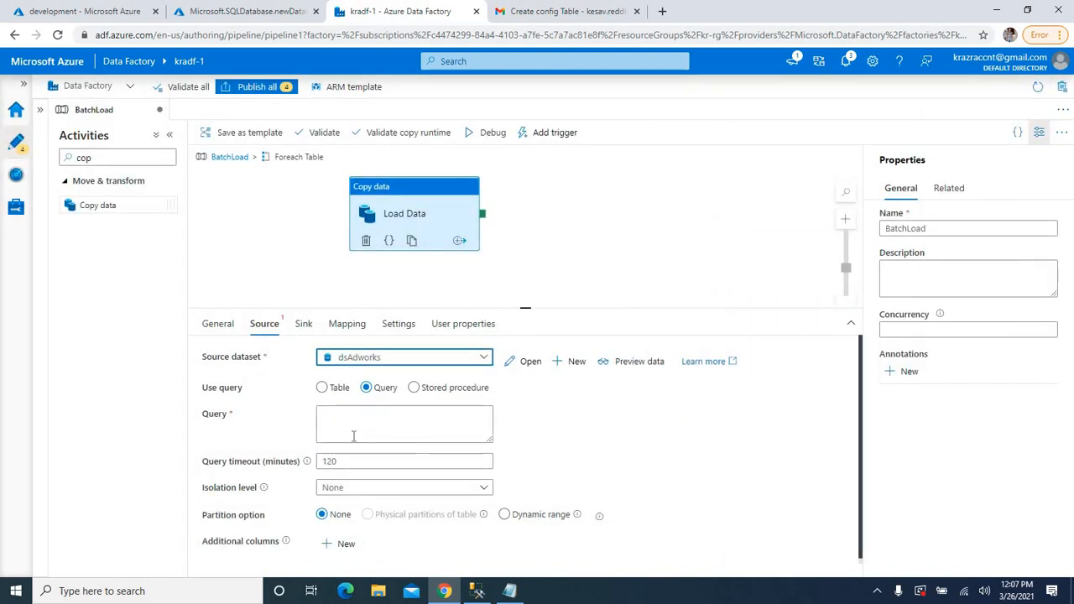
pyautogui.click(353, 435)
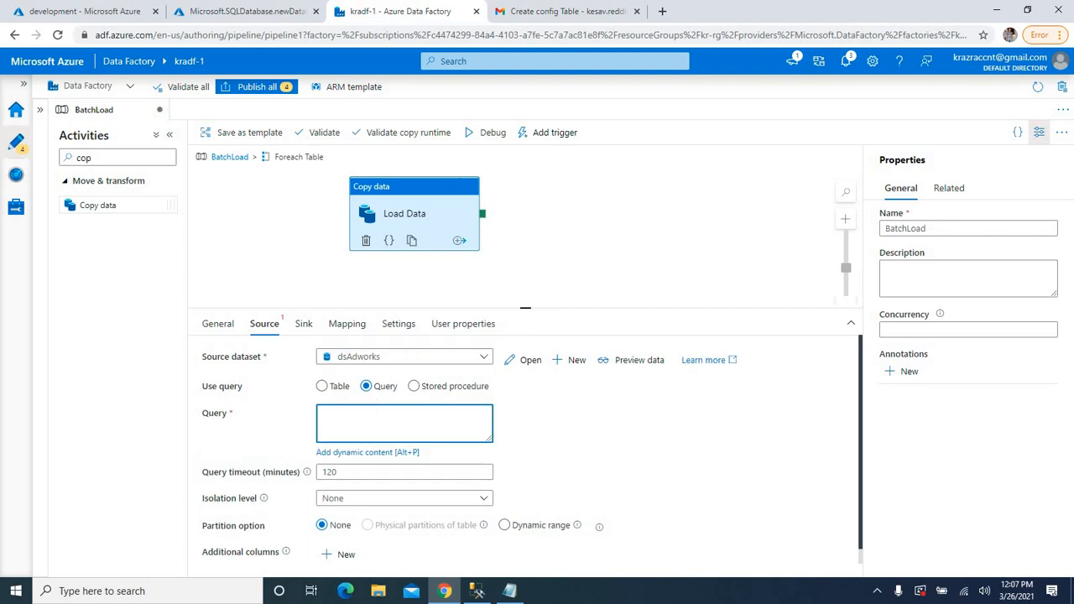
pyautogui.click(344, 453)
pyautogui.write('s')
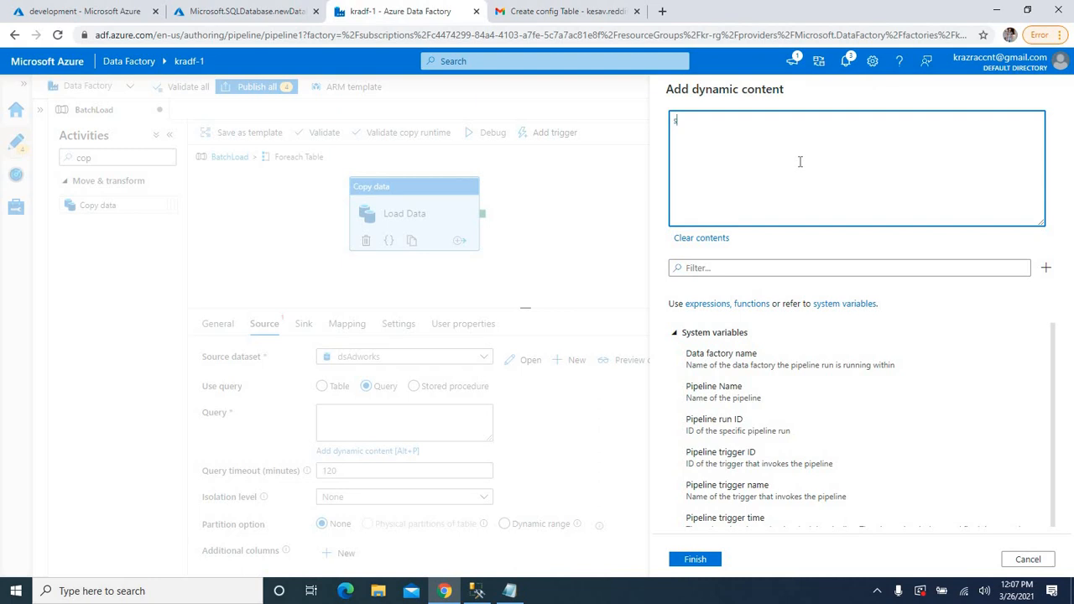
pyautogui.write('elect')
# Step: Switch to SQL Server Management Studio and examine the source column lists in the Product, productcategory and SalesOrderHeader inserts into tbl_config
pyautogui.hotkey('alt', 'Tab')
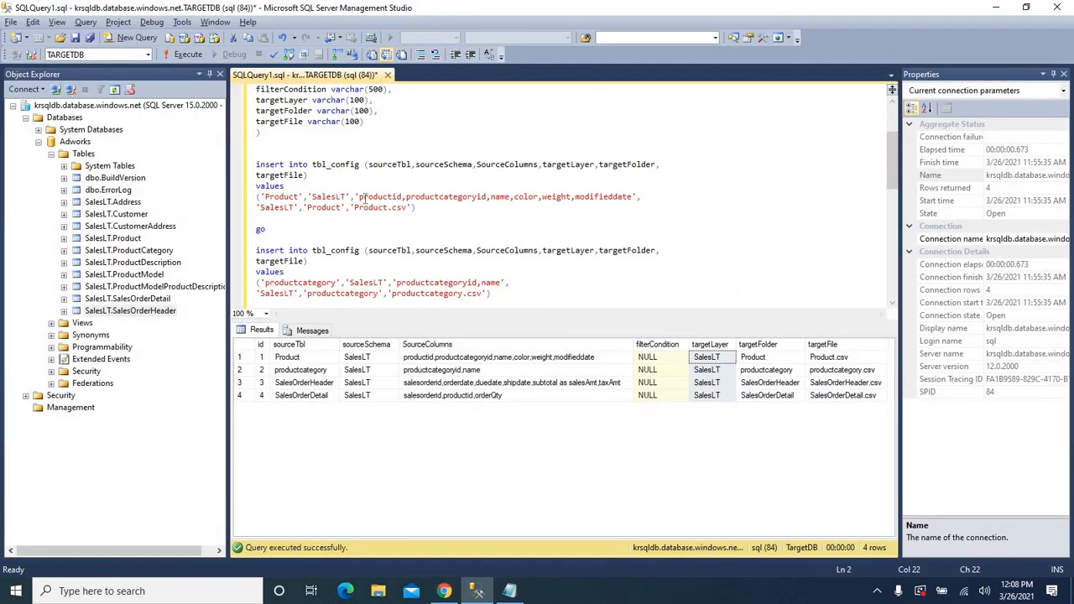
pyautogui.moveTo(361, 198); pyautogui.dragTo(634, 199)
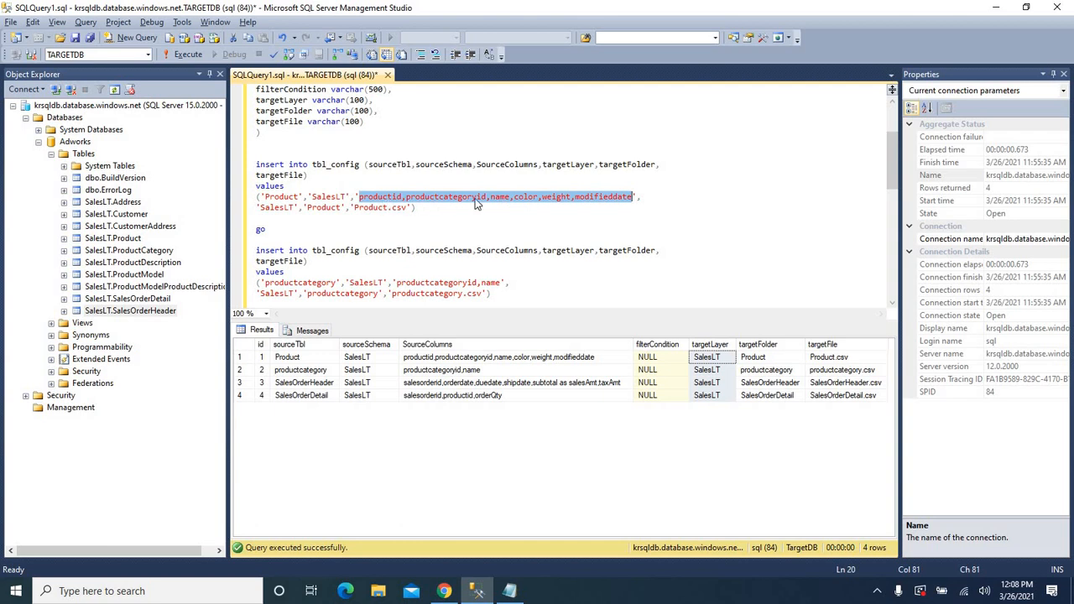
pyautogui.scroll(-2, 442, 225)
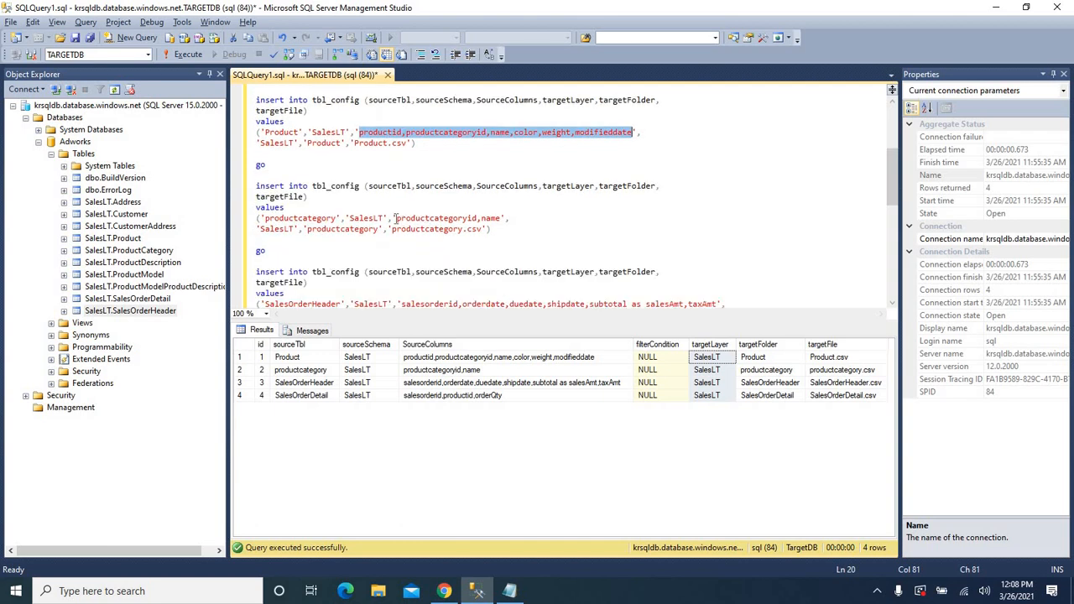
pyautogui.moveTo(396, 218); pyautogui.dragTo(504, 218)
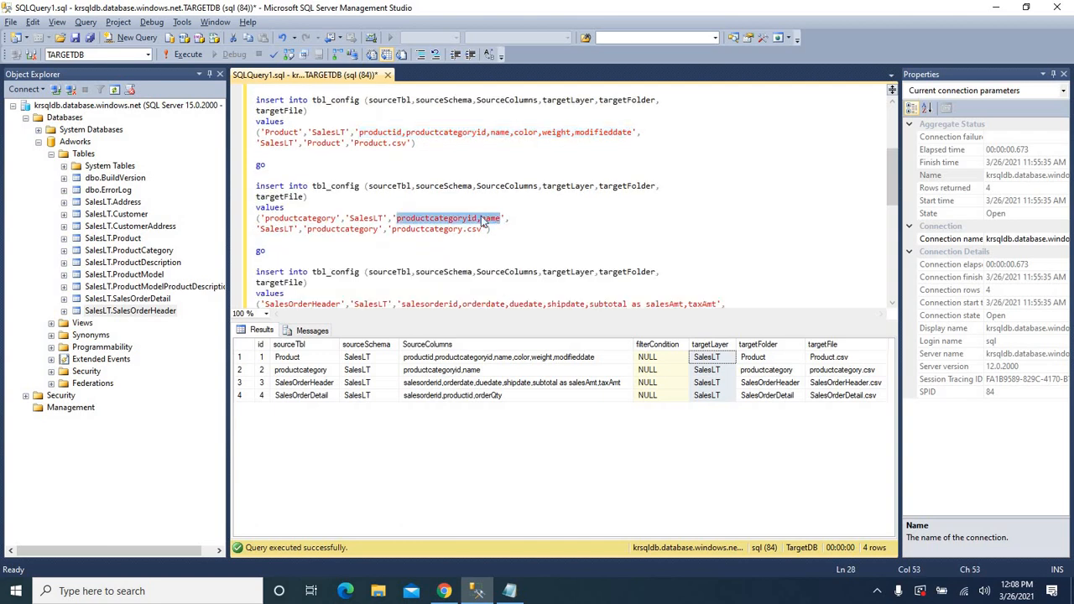
pyautogui.scroll(-3, 403, 207)
pyautogui.moveTo(403, 206); pyautogui.dragTo(718, 208)
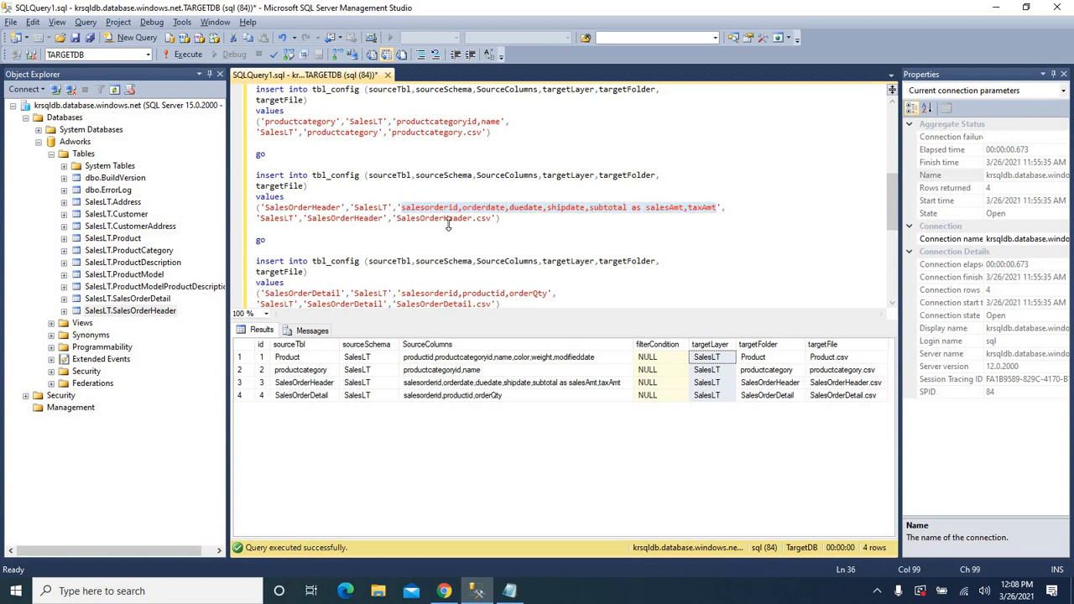
# Step: Back in Azure Data Factory, add the Foreach Table current item after select and append the SourceColumns field name from the tbl_config script
pyautogui.hotkey('alt', 'Tab')
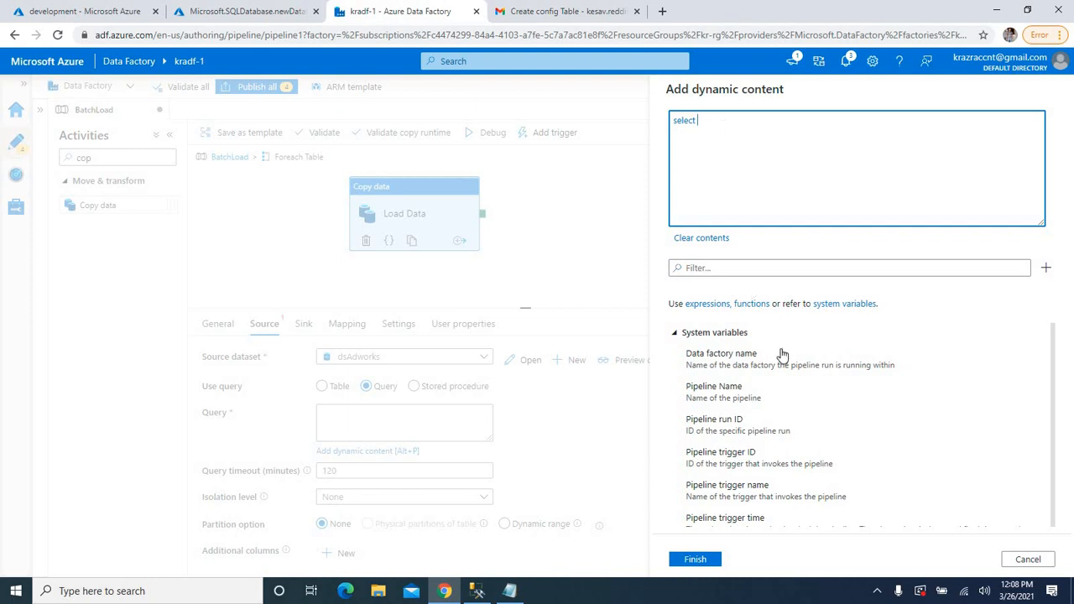
pyautogui.scroll(-5, 770, 412)
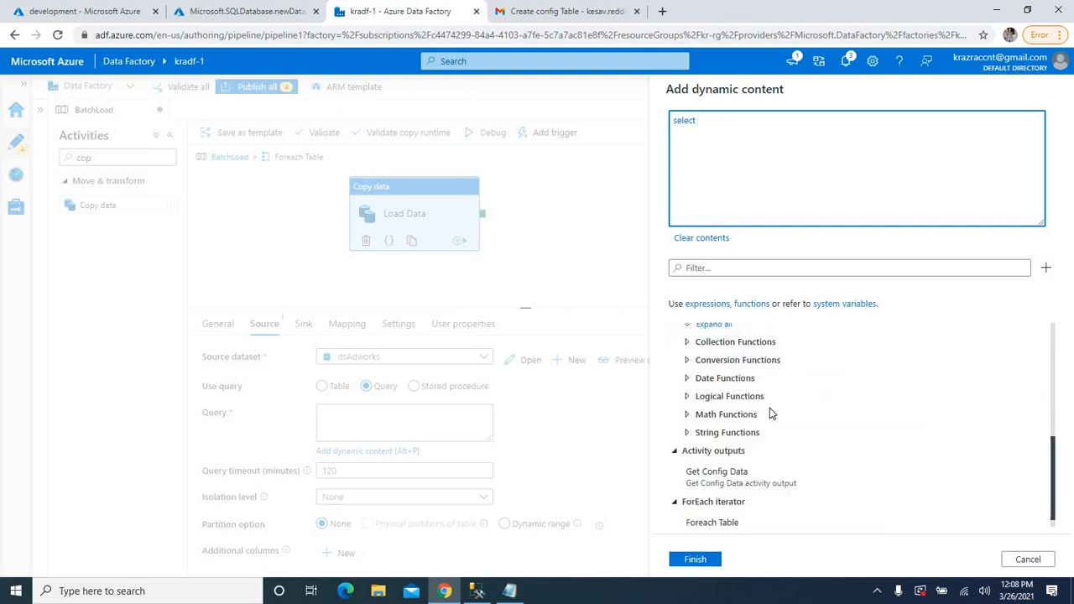
pyautogui.click(710, 510)
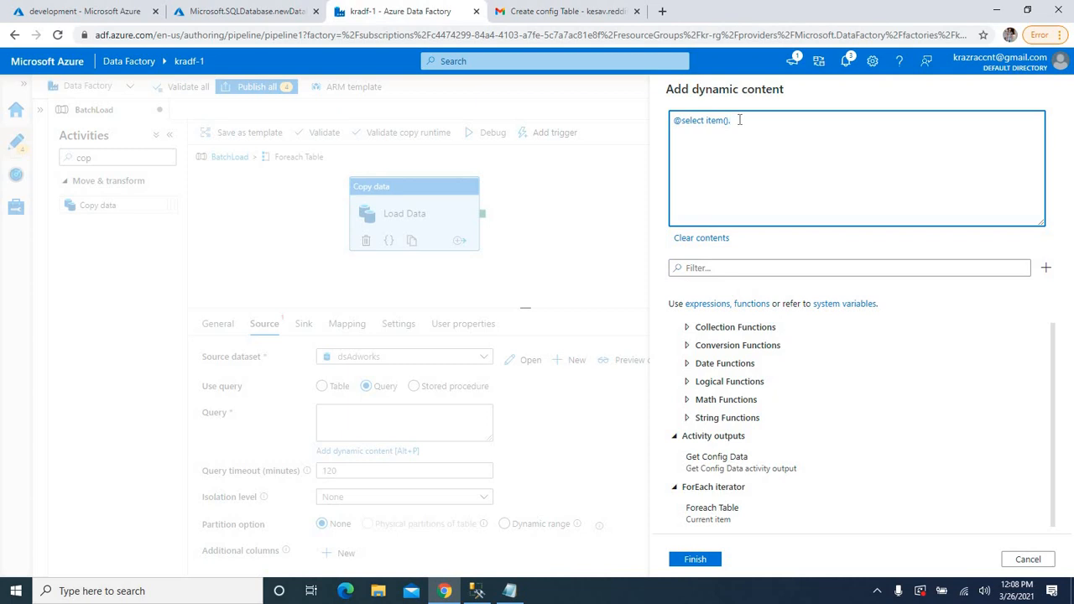
pyautogui.write('.')
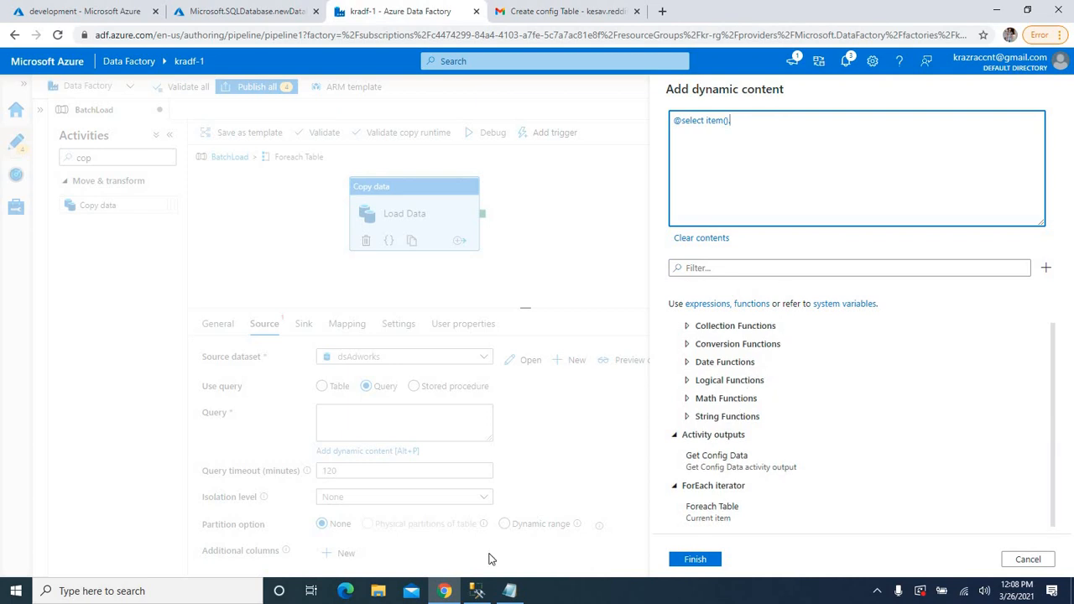
pyautogui.click(477, 591)
pyautogui.click(435, 174)
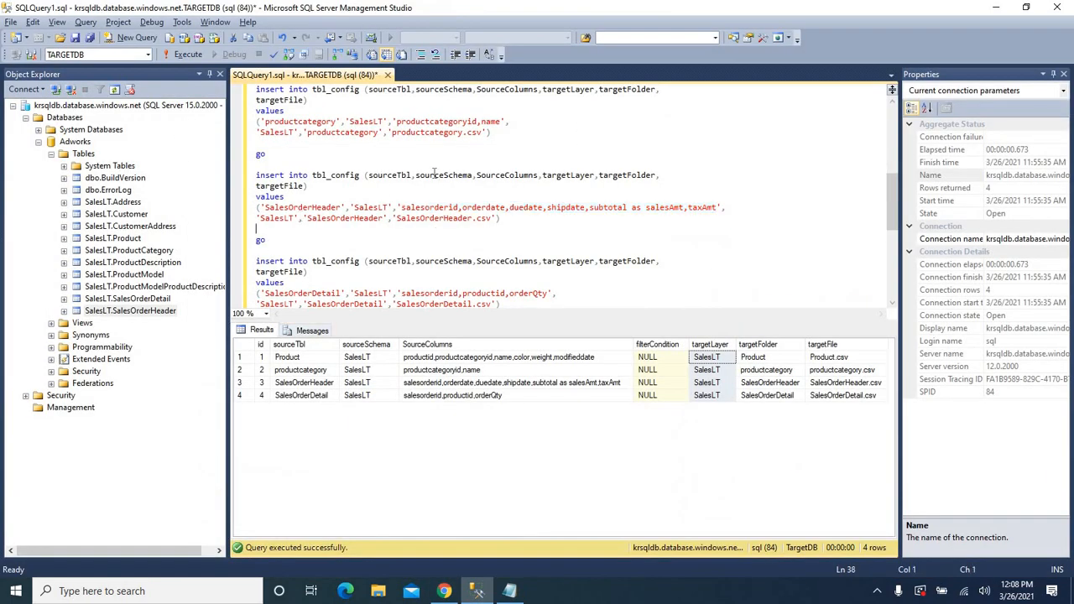
pyautogui.doubleClick(507, 174)
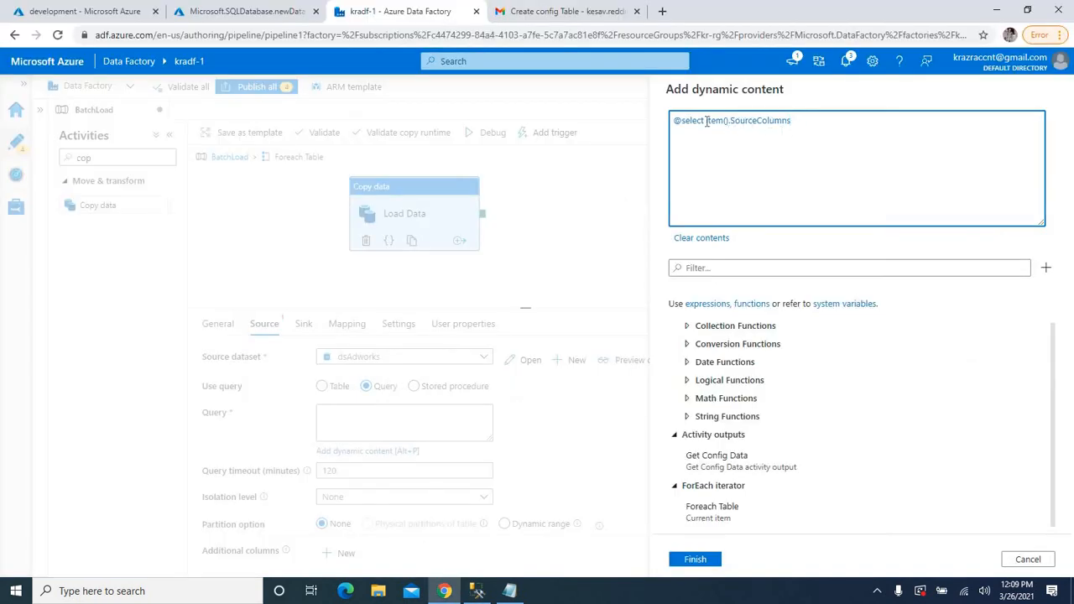
# Step: Remove the leading @ from the expression and wrap the column reference so it reads select @{item().SourceColumns}
pyautogui.write('@')
pyautogui.press('Home')
pyautogui.press('Delete')
pyautogui.click(707, 120)
pyautogui.write('{')
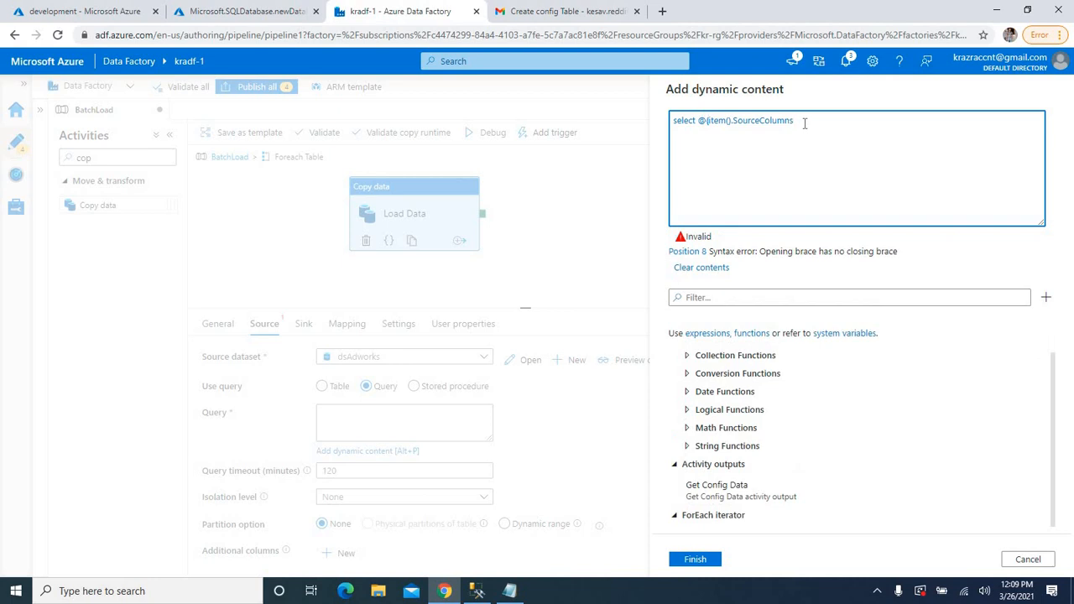
pyautogui.write('}')
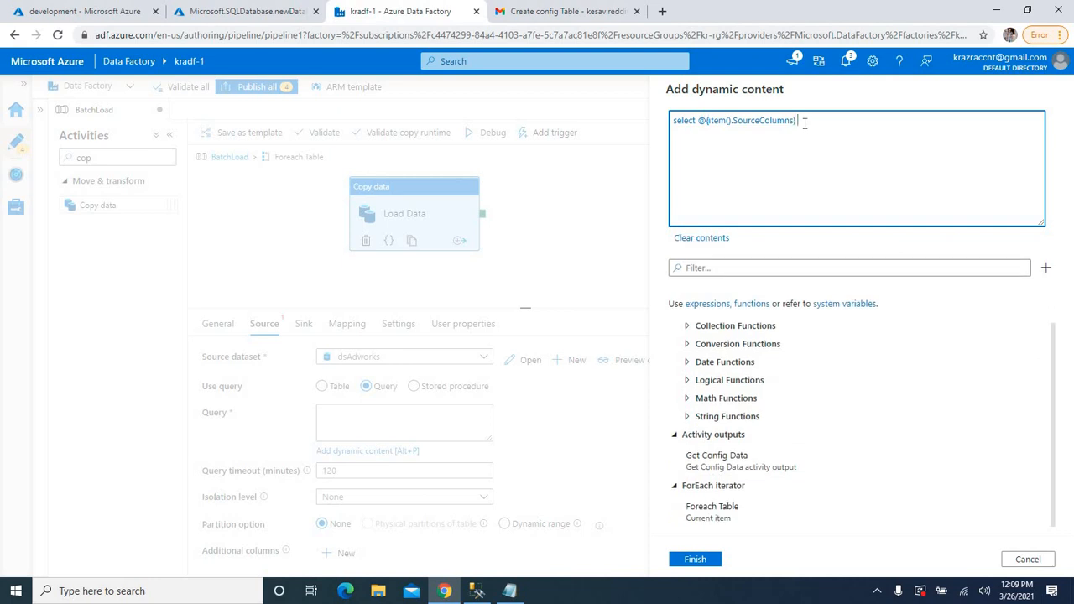
# Step: Extend the query with from and the Foreach Table current item, appending the sourceTbl field name copied from the SQL script
pyautogui.write(' from')
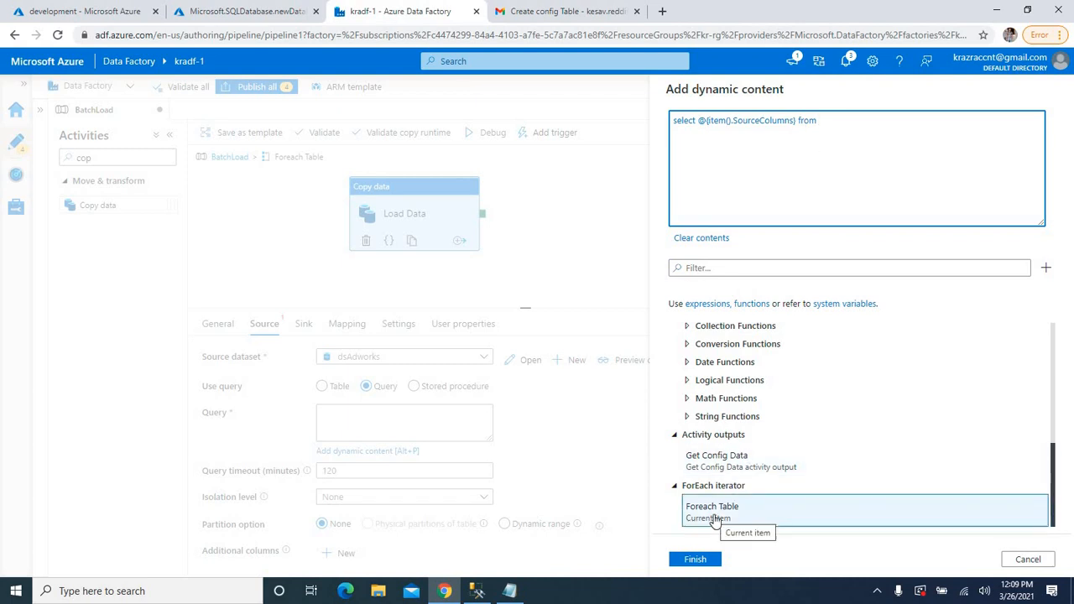
pyautogui.click(713, 513)
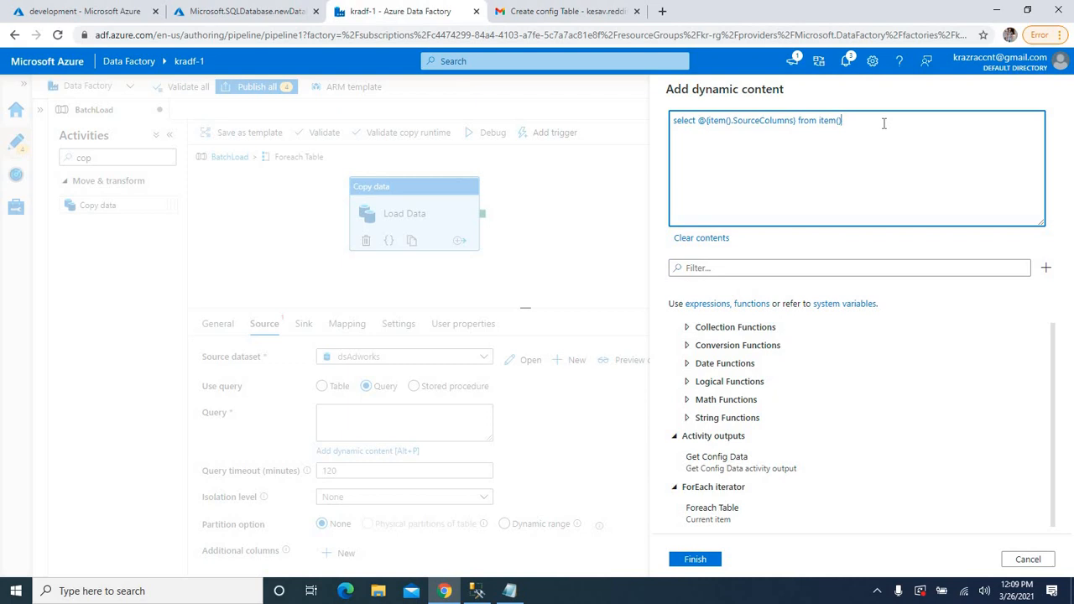
pyautogui.click(477, 591)
pyautogui.click(499, 188)
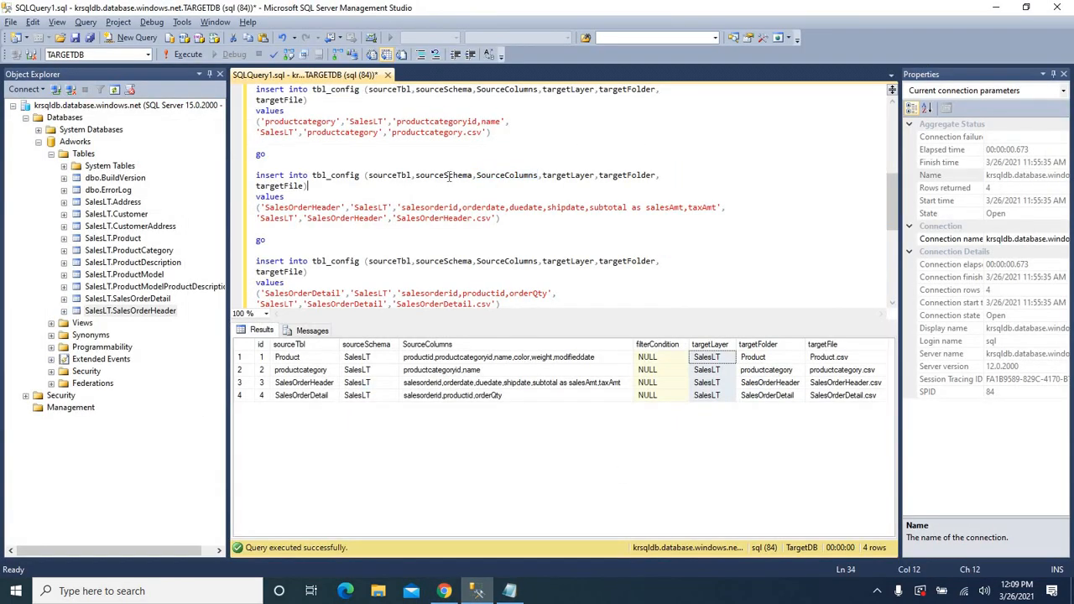
pyautogui.doubleClick(385, 176)
pyautogui.hotkey('ctrl', 'c')
pyautogui.hotkey('alt', 'Tab')
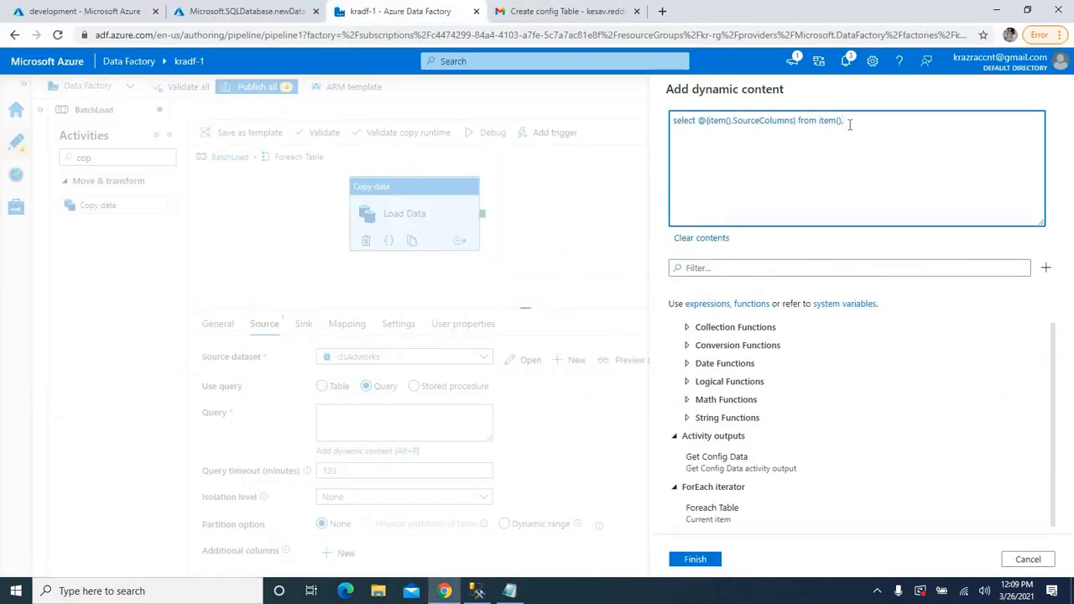
pyautogui.hotkey('ctrl', 'v')
# Step: Wrap the table reference as @{item().sourceTbl} and apply the finished expression as the Load Data source query
pyautogui.click(818, 122)
pyautogui.write('@{')
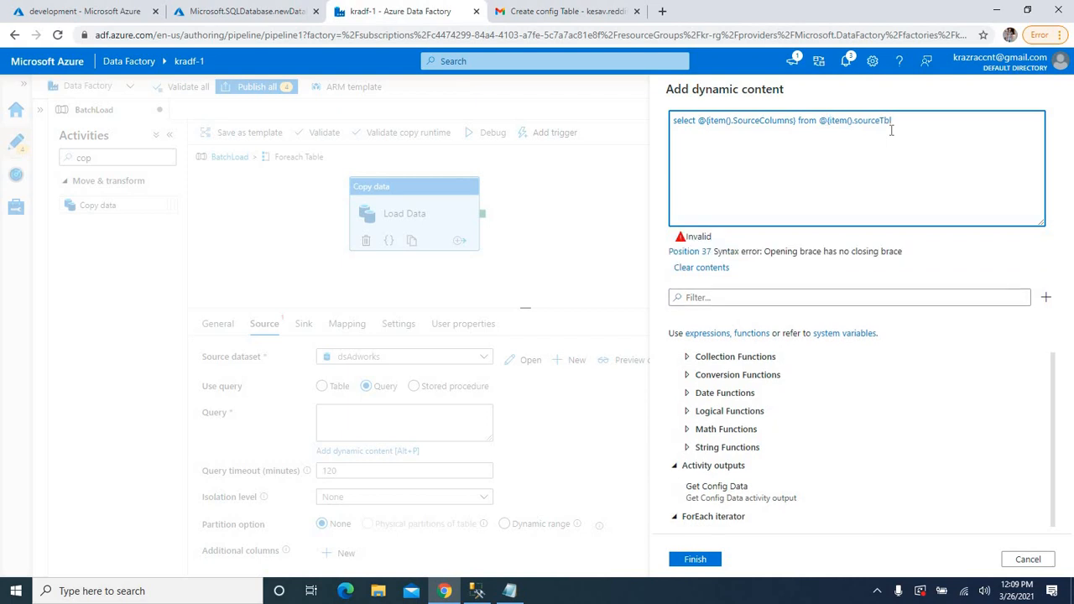
pyautogui.write('}')
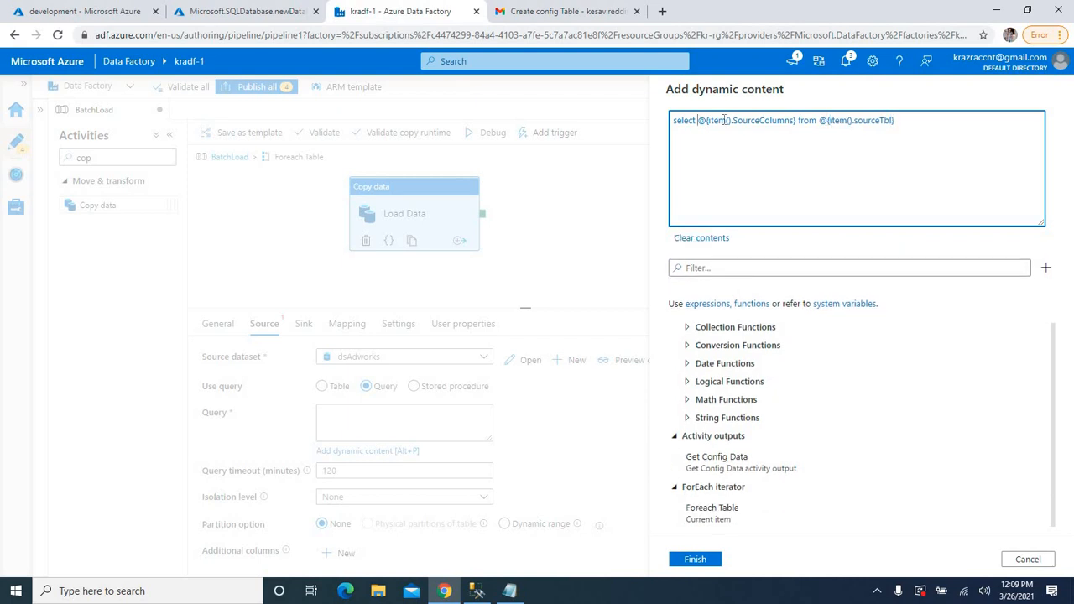
pyautogui.moveTo(698, 120); pyautogui.dragTo(896, 120)
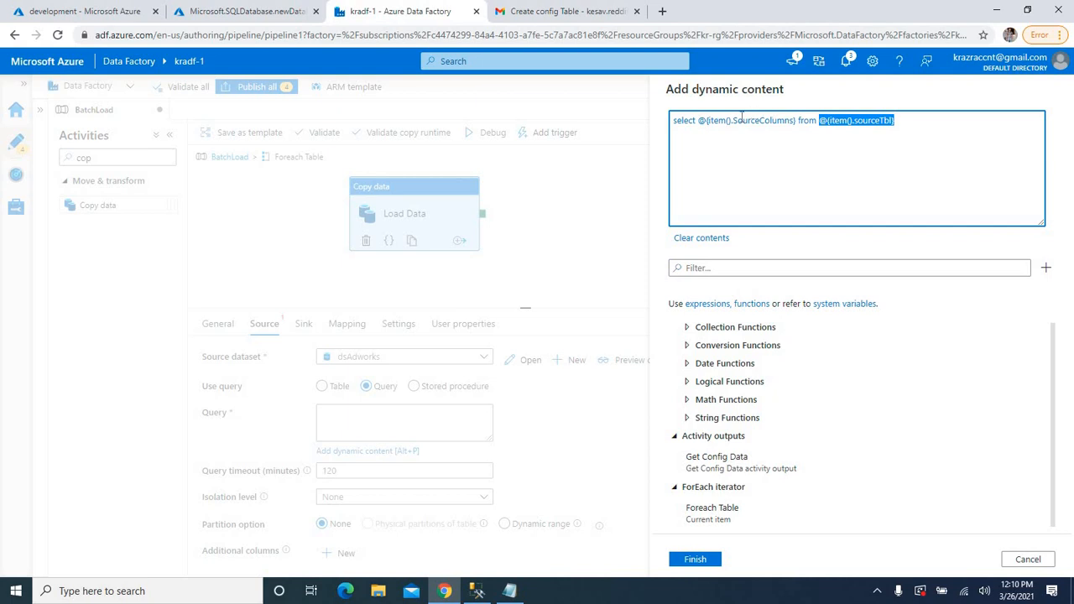
pyautogui.click(695, 560)
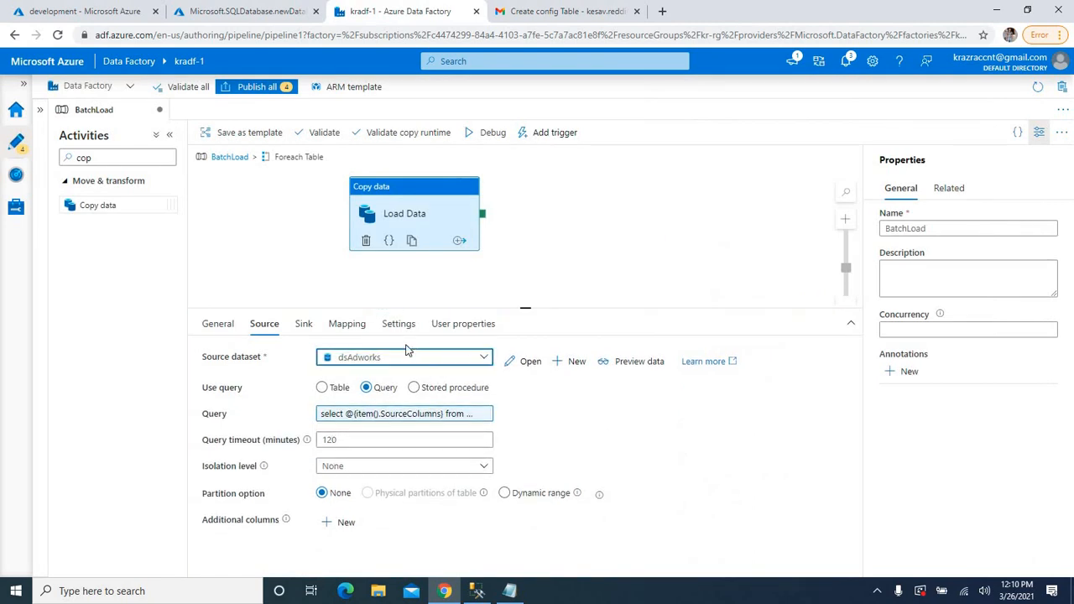
# Step: Review the Load Data activity's sink and mapping settings, and move the activity slightly on the canvas
pyautogui.click(304, 325)
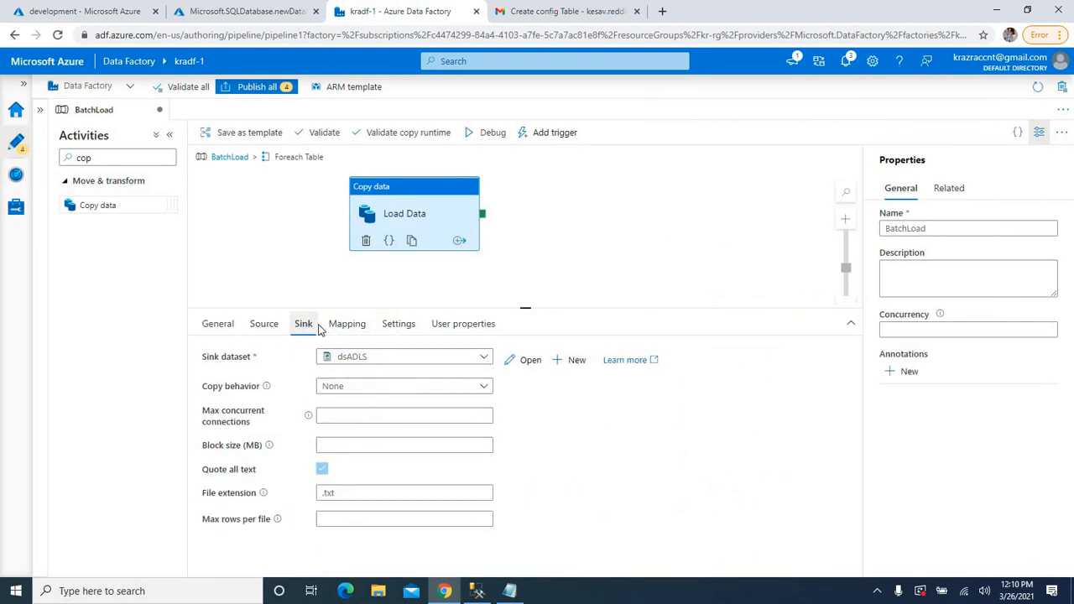
pyautogui.click(361, 330)
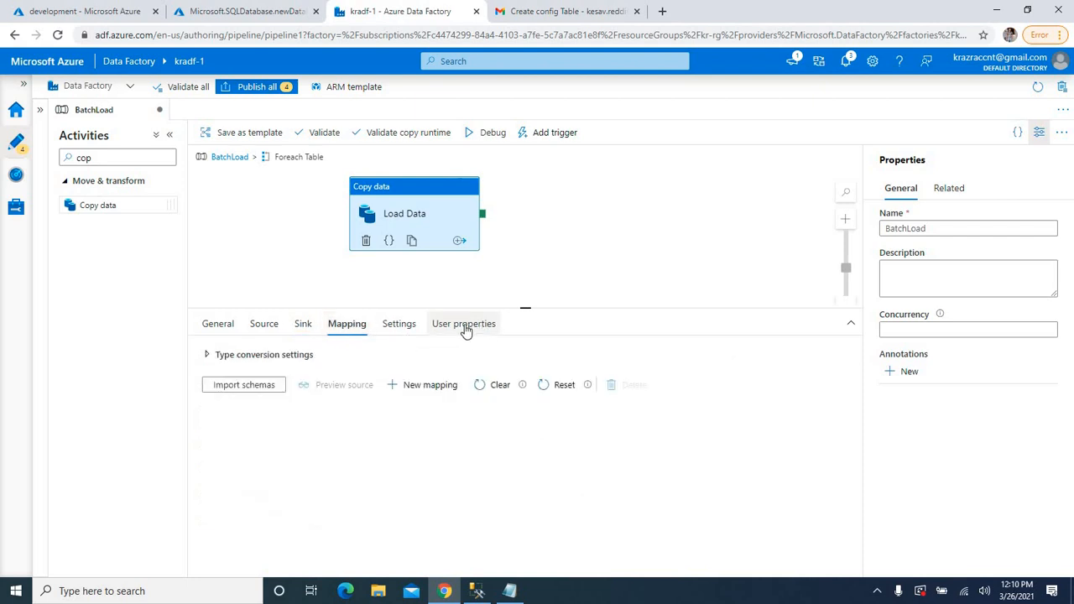
pyautogui.click(284, 326)
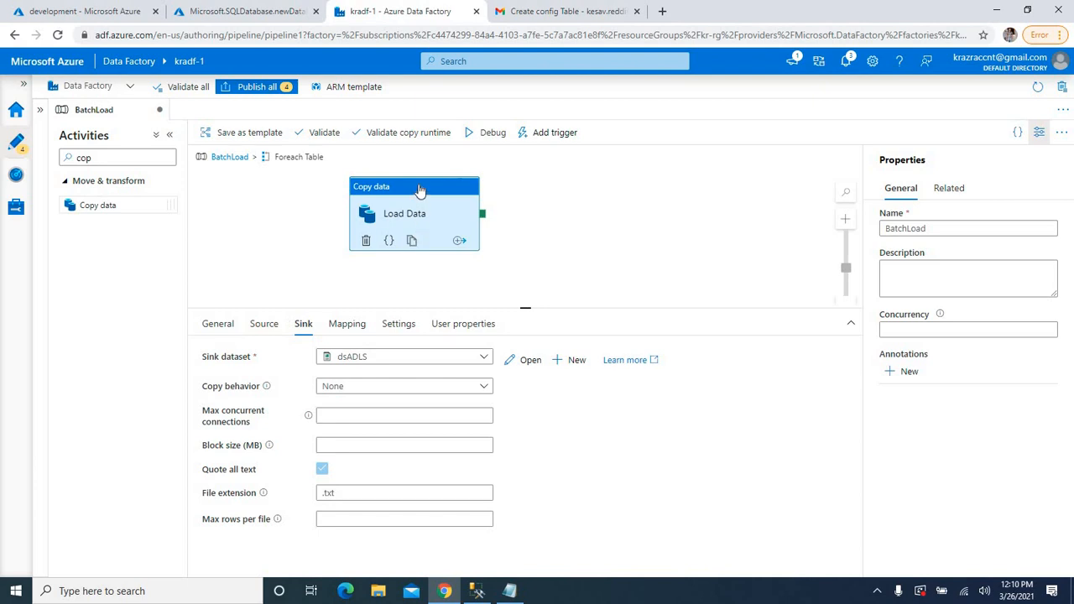
pyautogui.moveTo(419, 191); pyautogui.dragTo(408, 189)
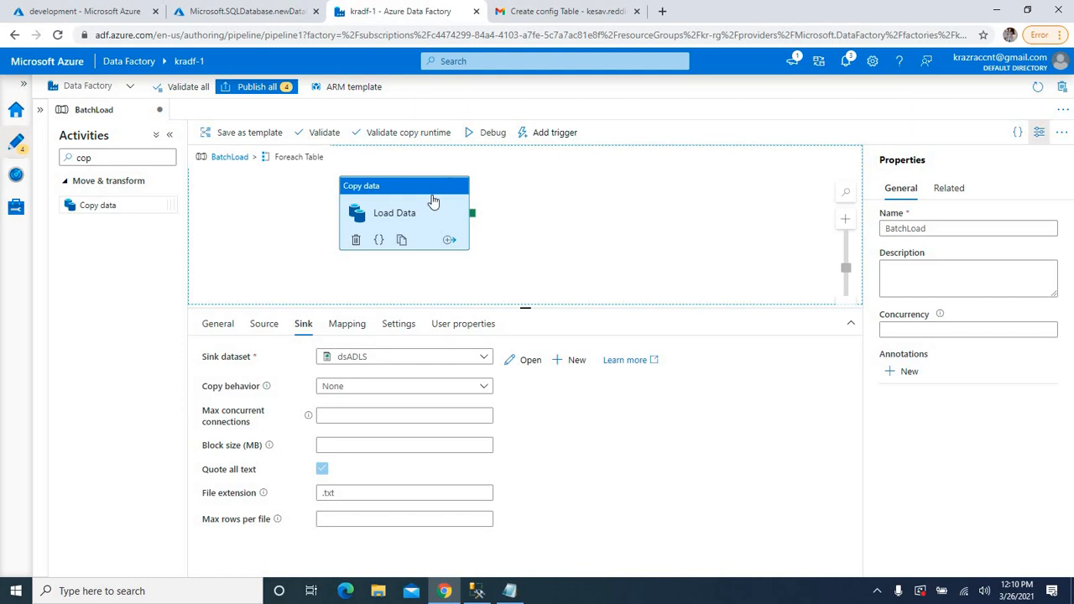
pyautogui.click(542, 204)
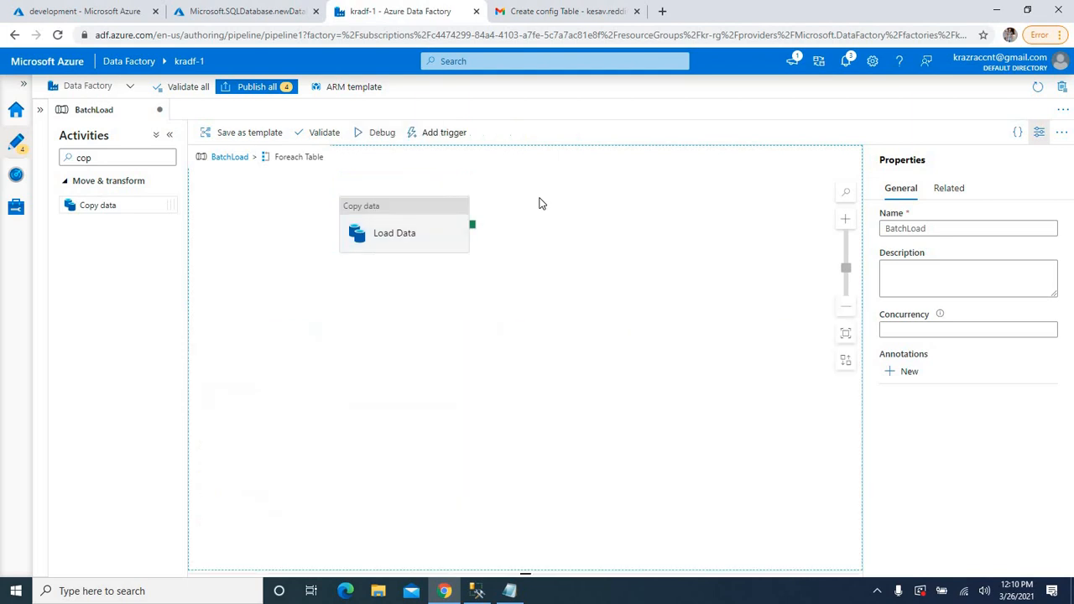
pyautogui.click(410, 209)
# Step: Show the factory's datasets and open the dsADLS dataset
pyautogui.click(42, 112)
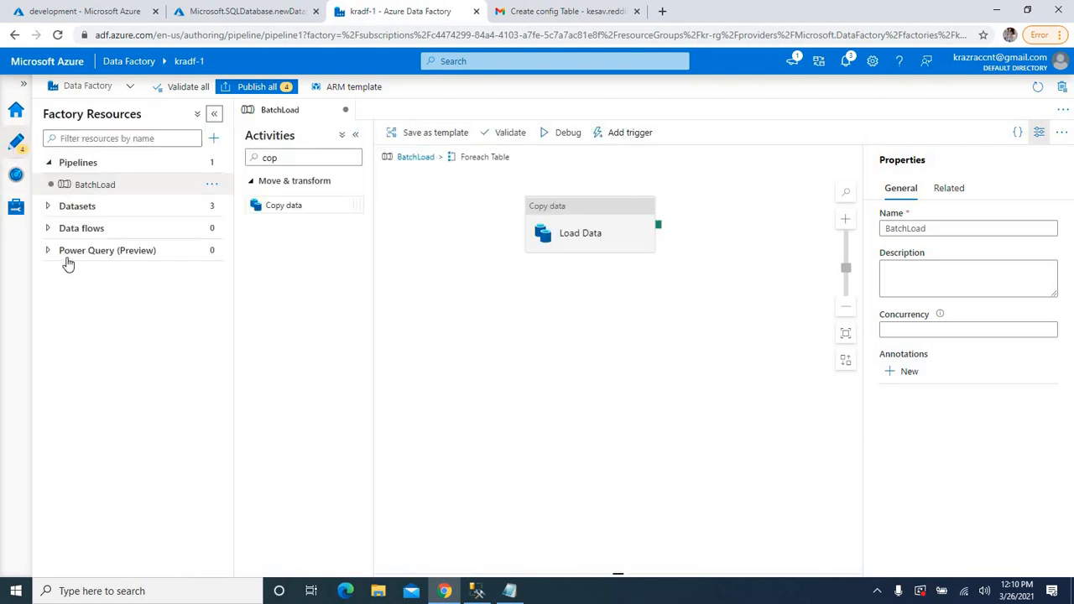
pyautogui.click(49, 206)
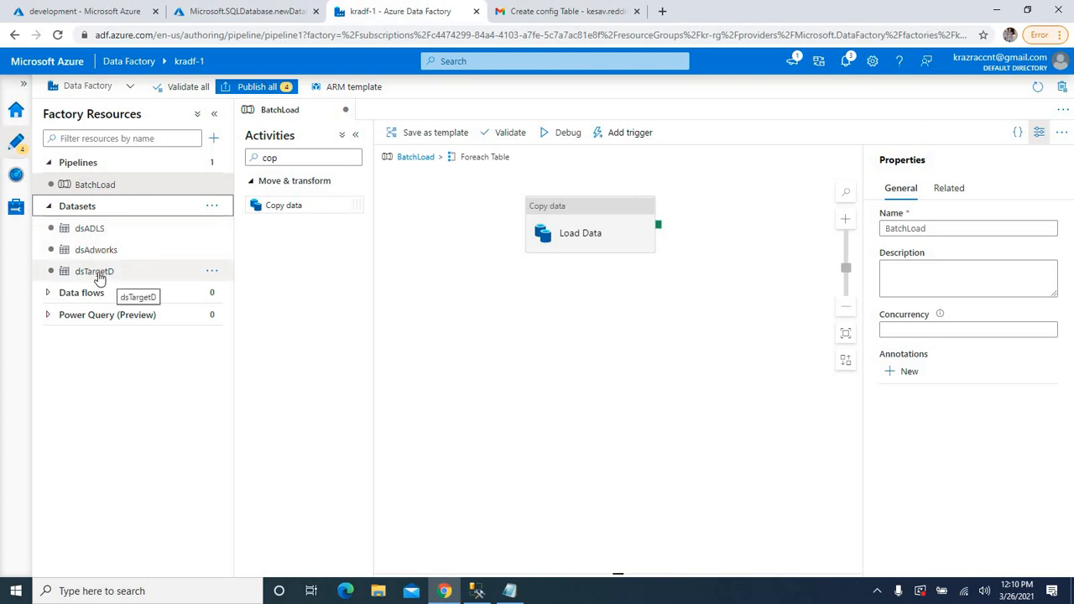
pyautogui.click(88, 230)
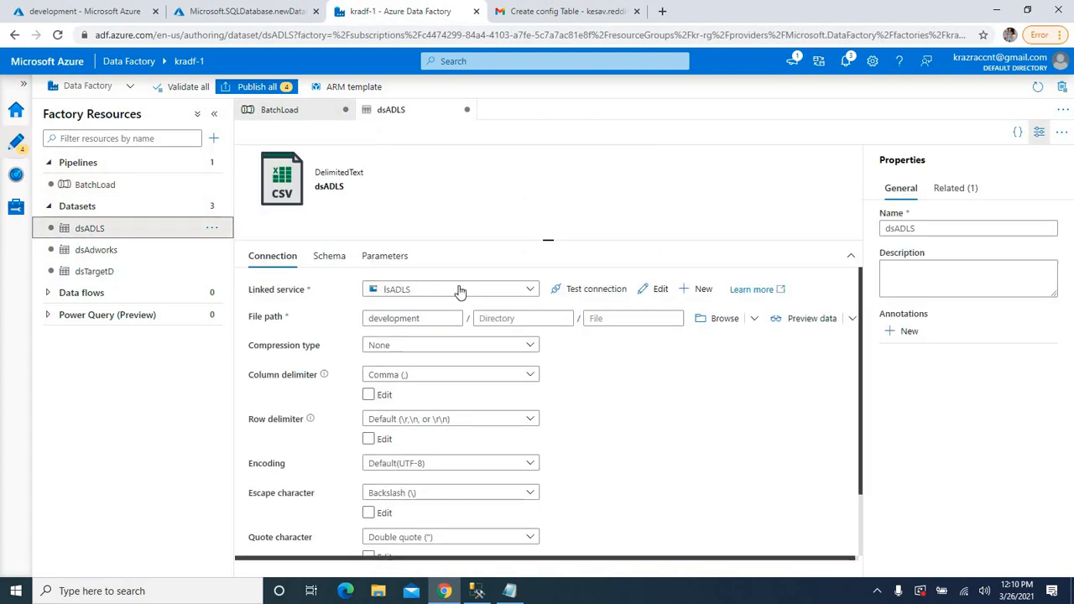
pyautogui.click(499, 318)
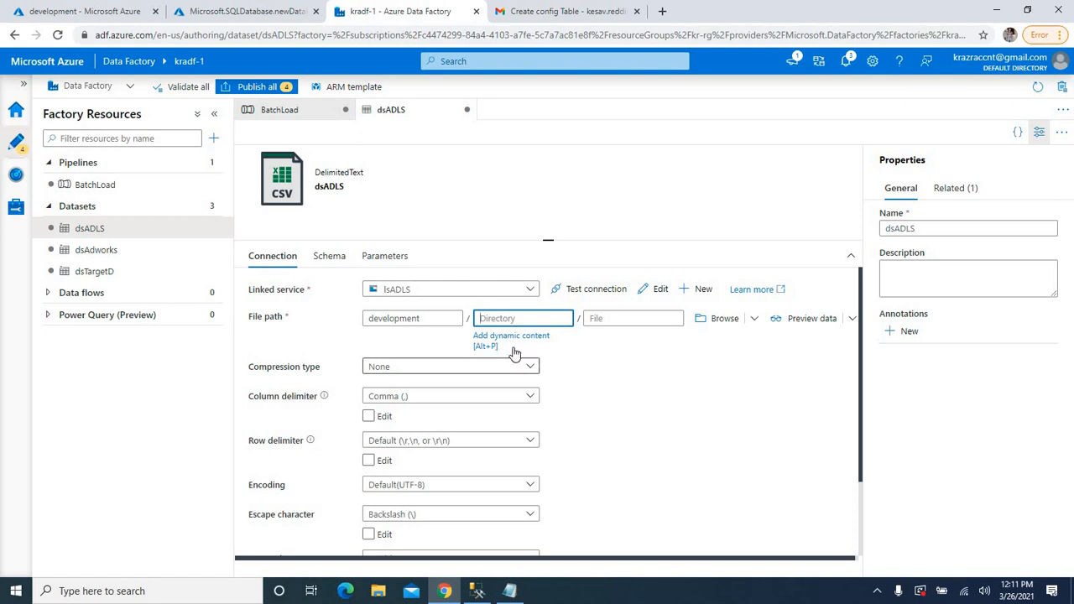
pyautogui.click(506, 343)
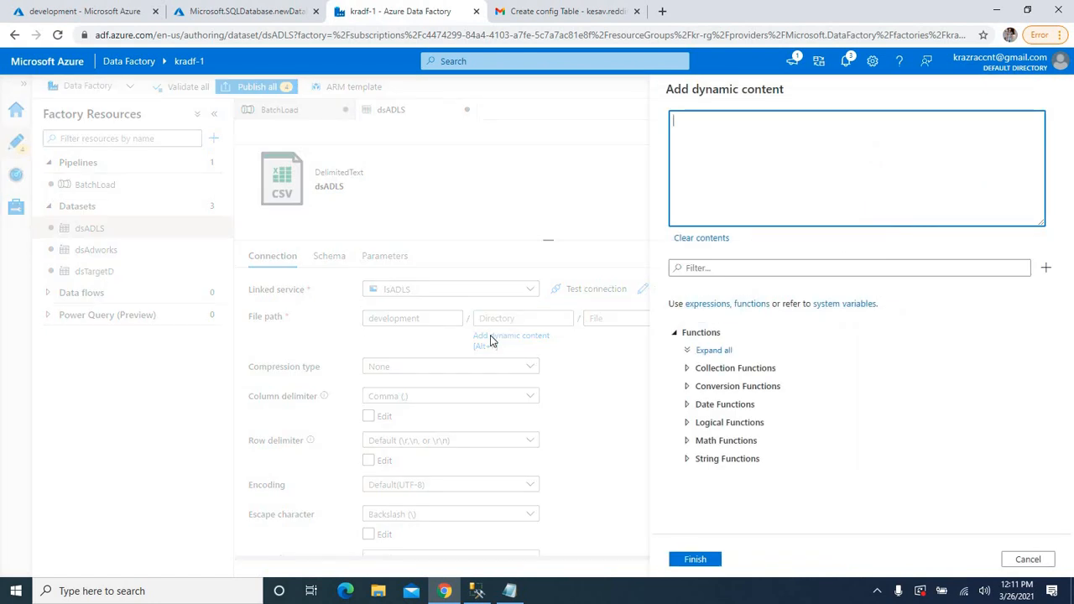
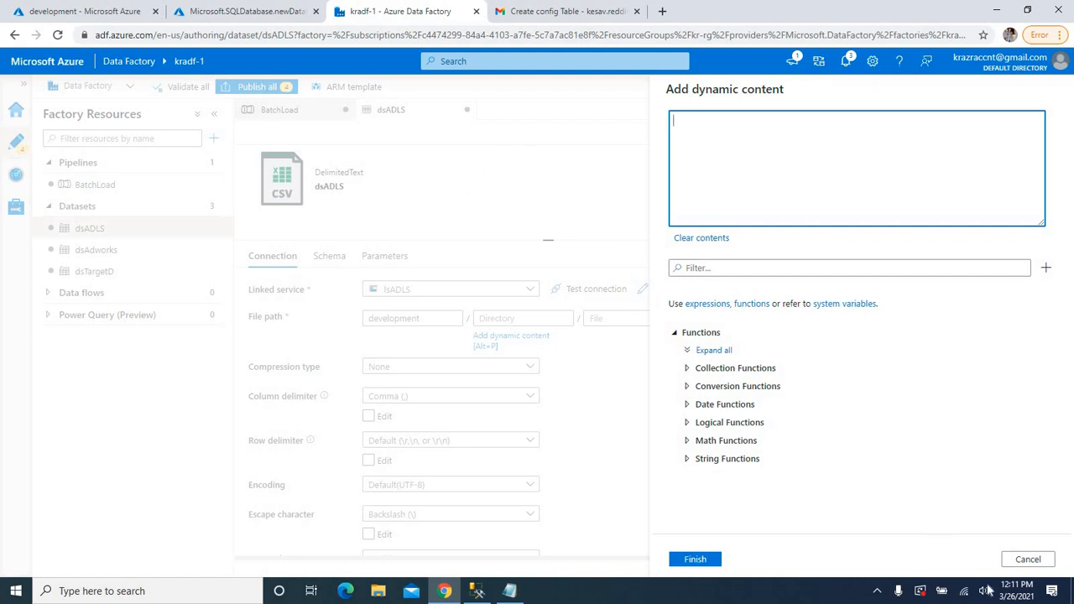
pyautogui.click(1028, 560)
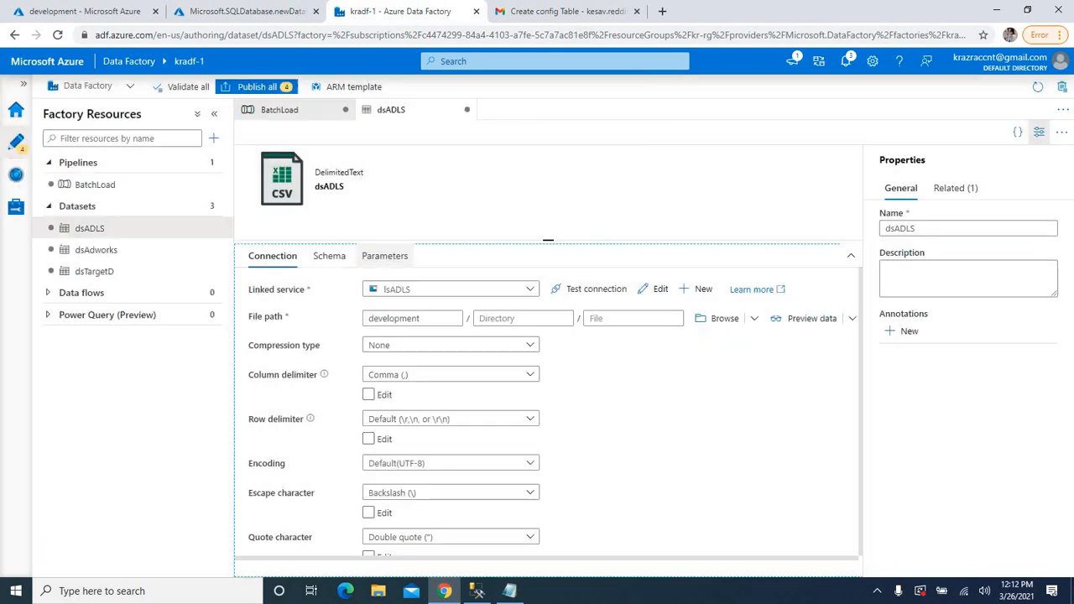
# Step: Add two String parameters named Folder and FileName to the dsADLS dataset
pyautogui.click(382, 260)
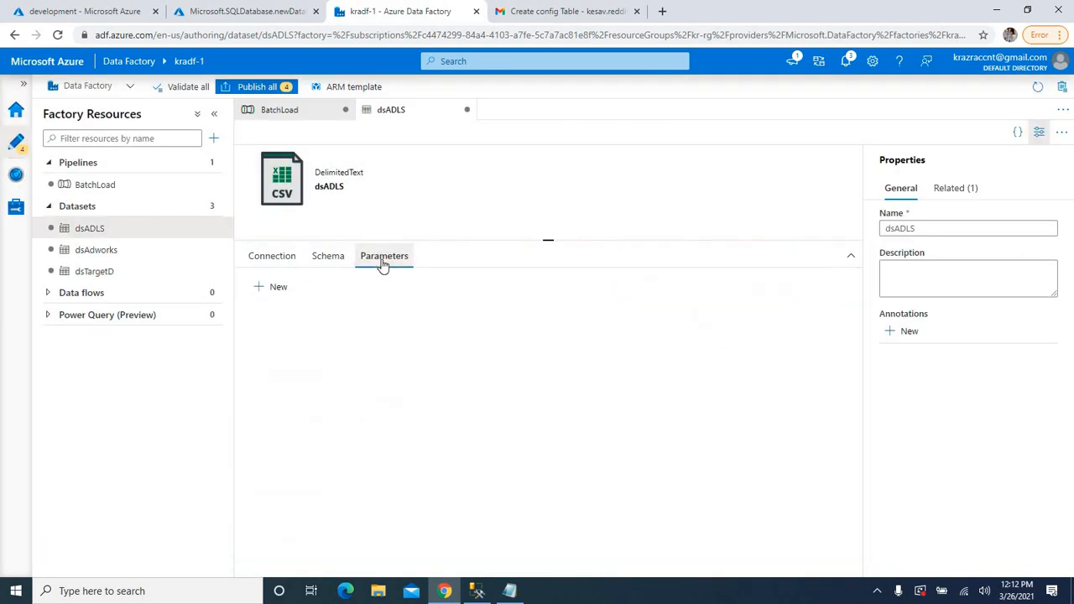
pyautogui.click(279, 290)
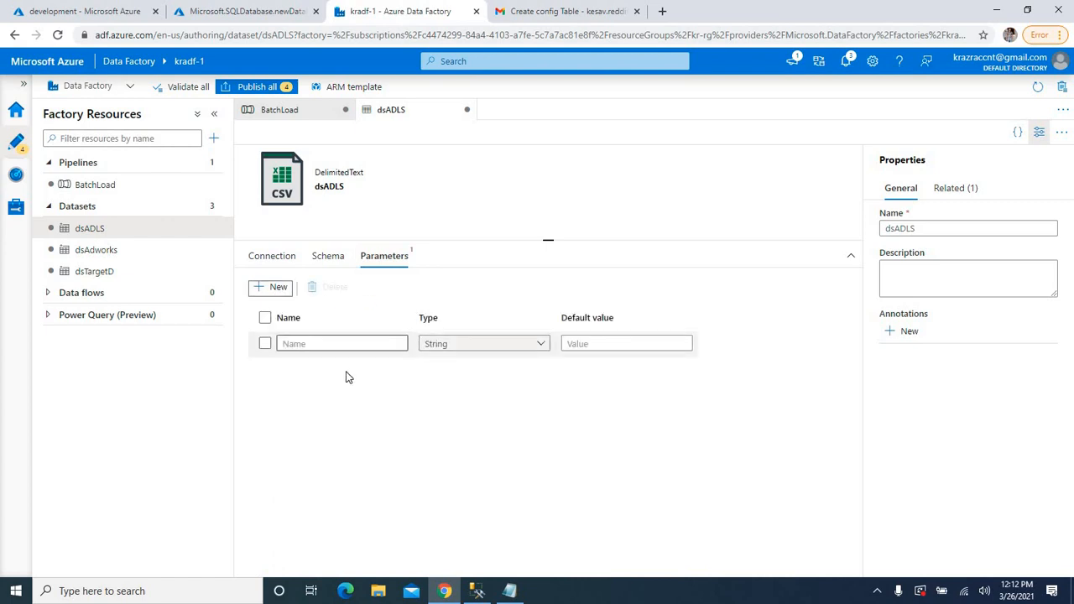
pyautogui.click(330, 345)
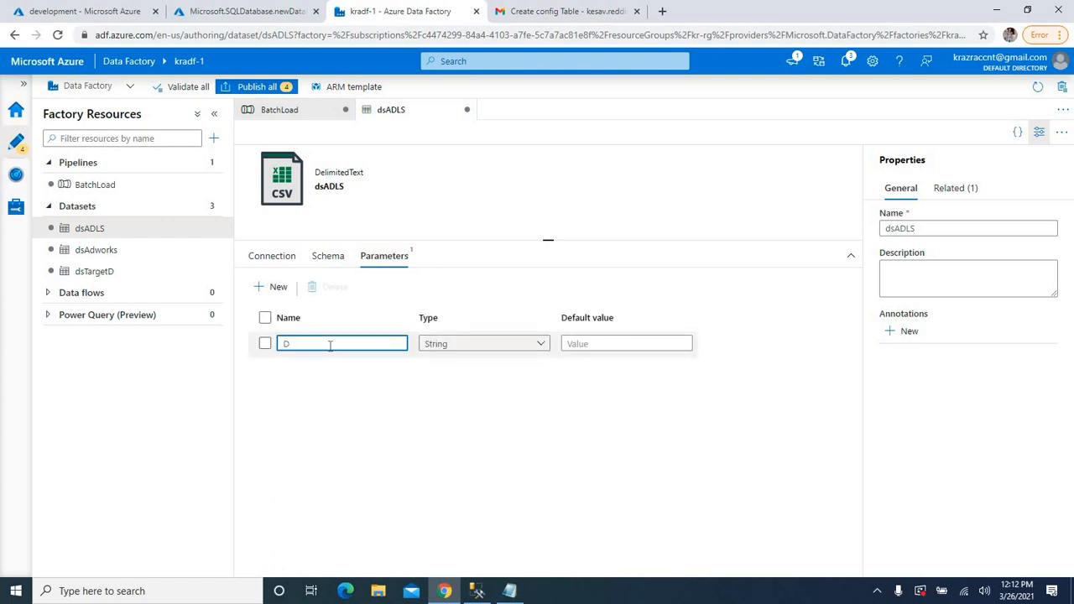
pyautogui.press('BackSpace')
pyautogui.write('Folder')
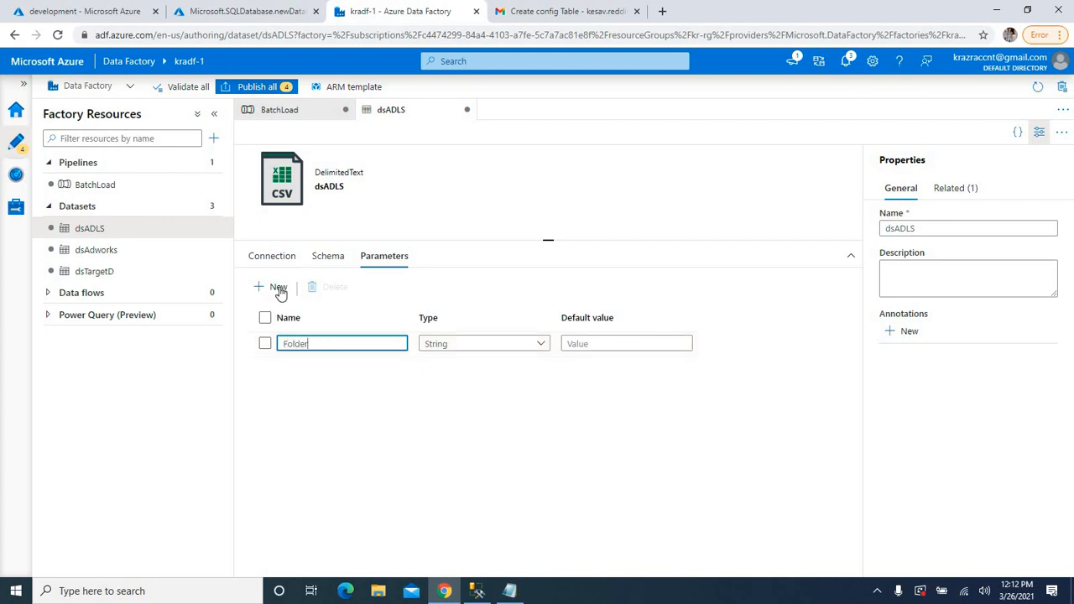
pyautogui.click(279, 287)
pyautogui.click(308, 369)
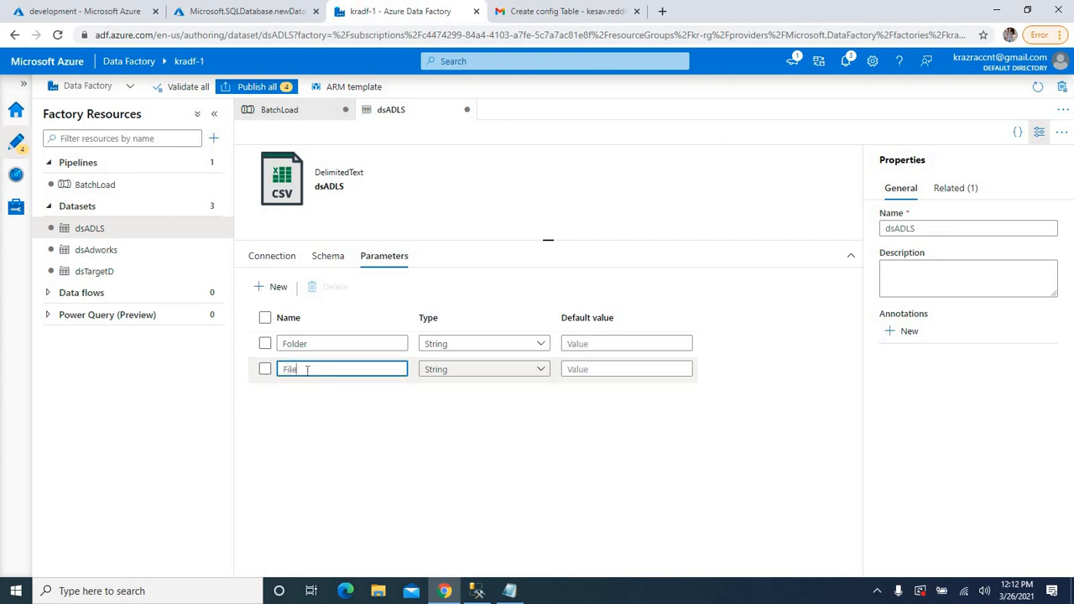
pyautogui.click(384, 456)
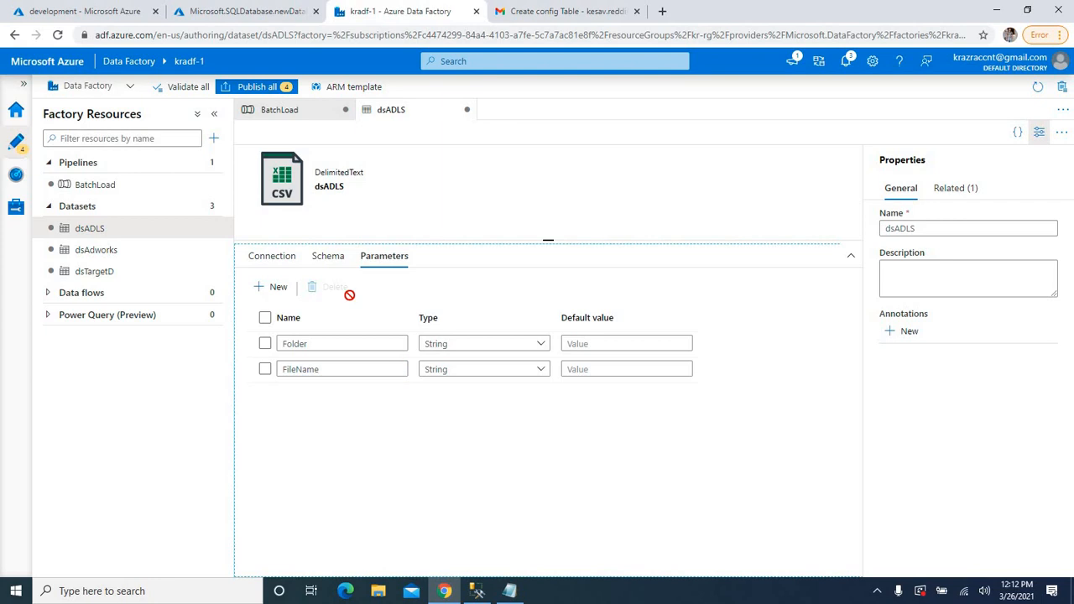
# Step: Open the dynamic content editor for the directory part of the dsADLS file path
pyautogui.click(281, 257)
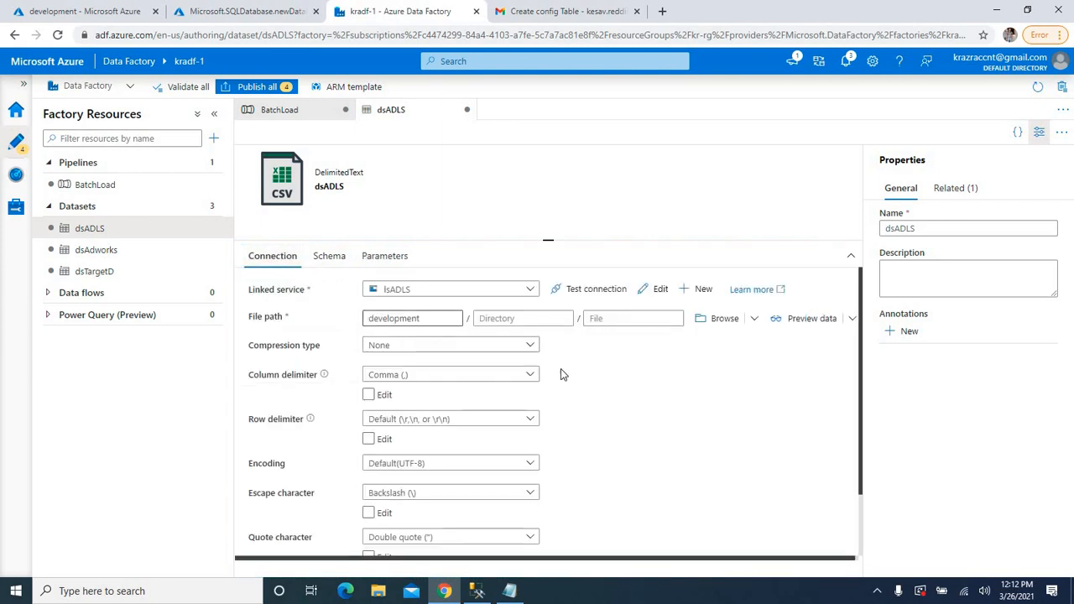
pyautogui.click(507, 318)
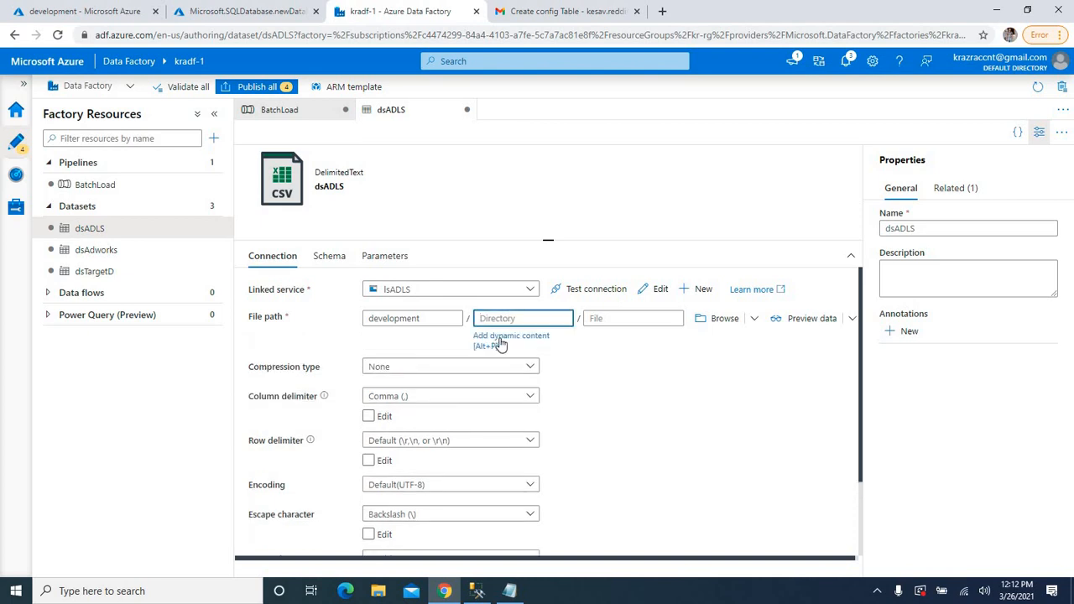
pyautogui.click(500, 344)
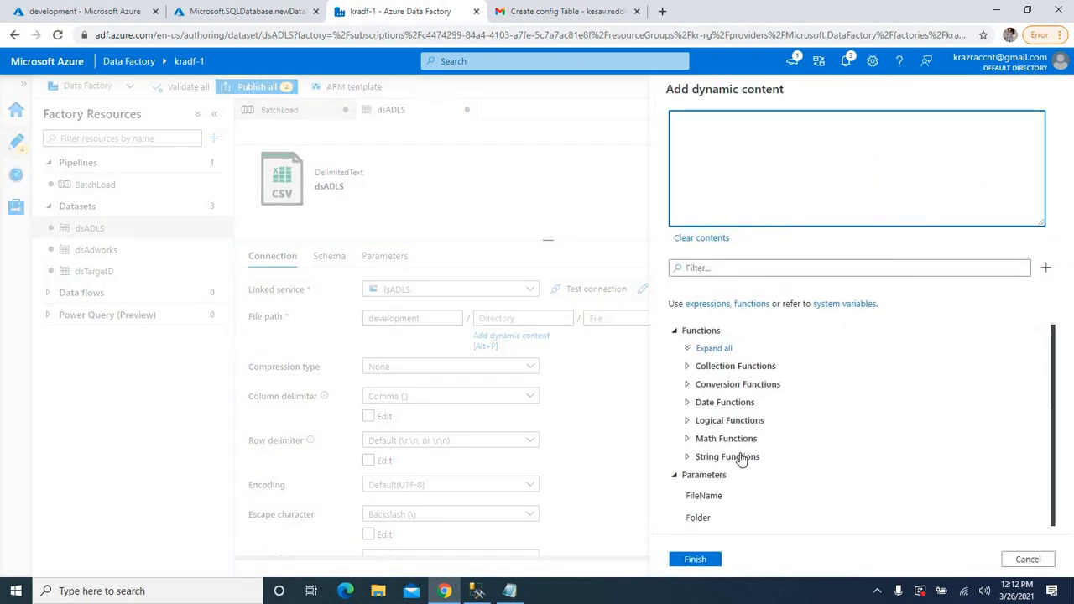
pyautogui.click(710, 499)
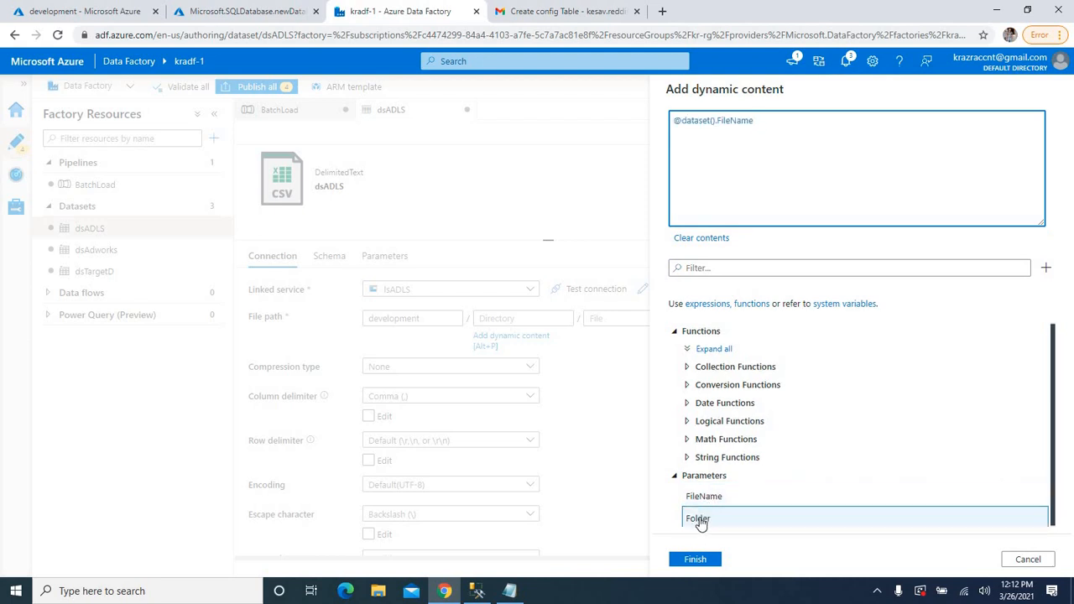
pyautogui.click(700, 518)
pyautogui.scroll(-1, 815, 487)
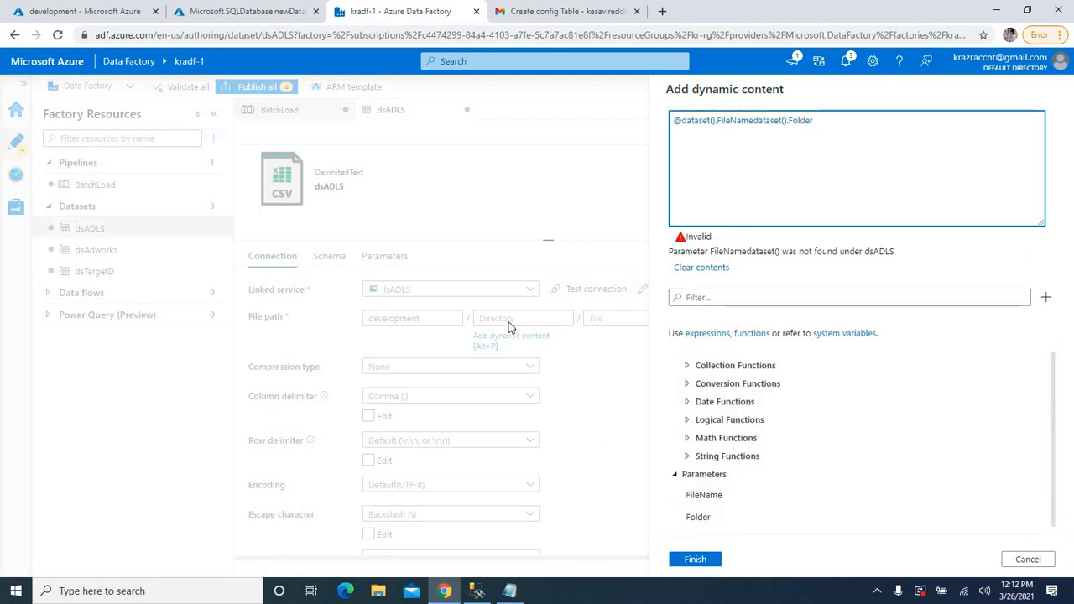
pyautogui.click(698, 517)
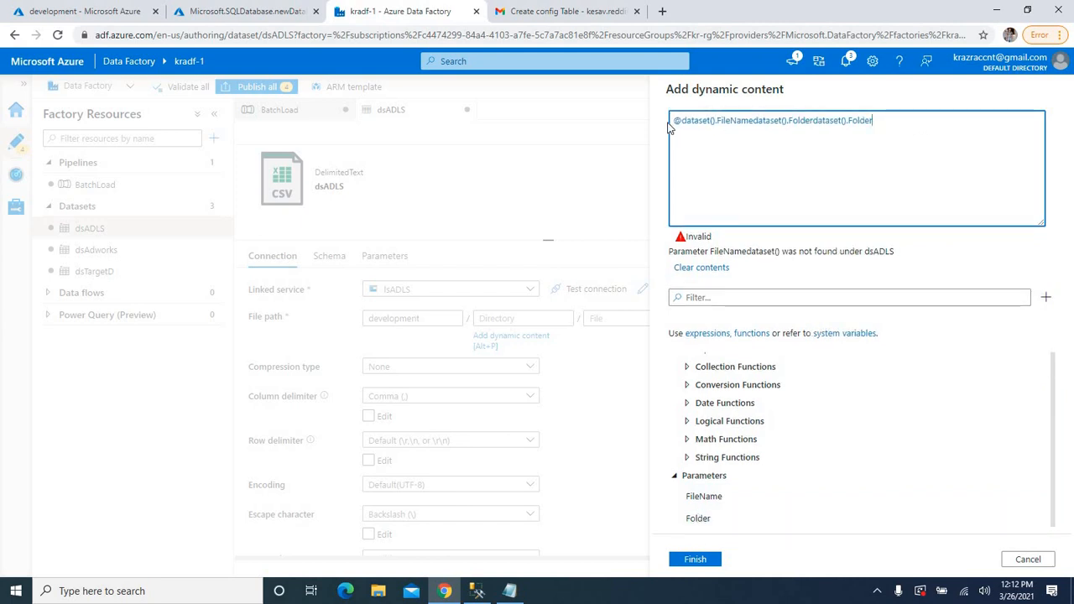
pyautogui.hotkey('ctrl', 'a')
pyautogui.press('BackSpace')
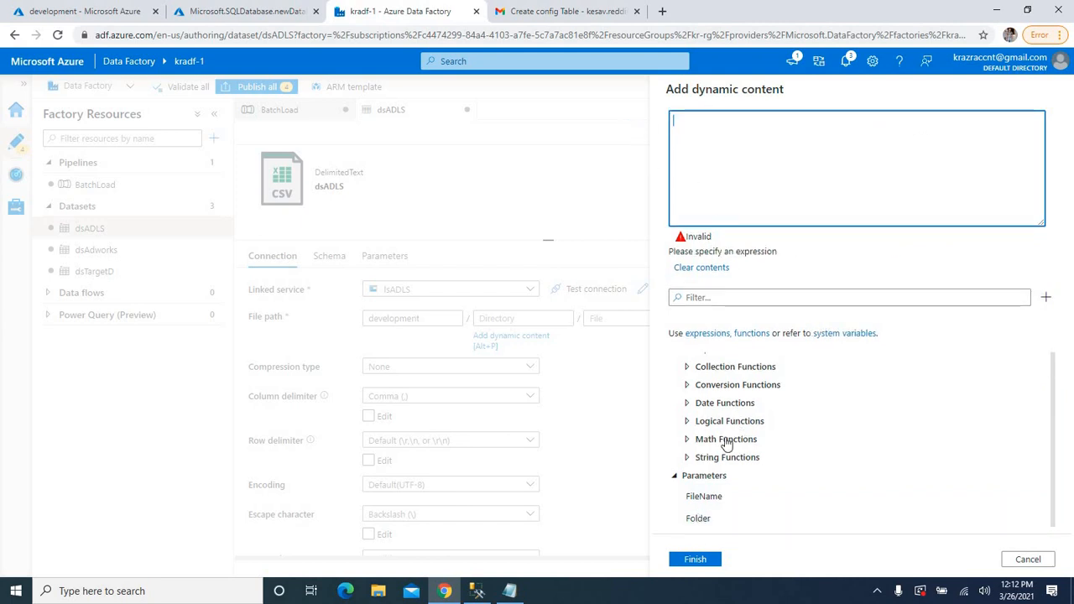
pyautogui.click(699, 518)
pyautogui.click(695, 559)
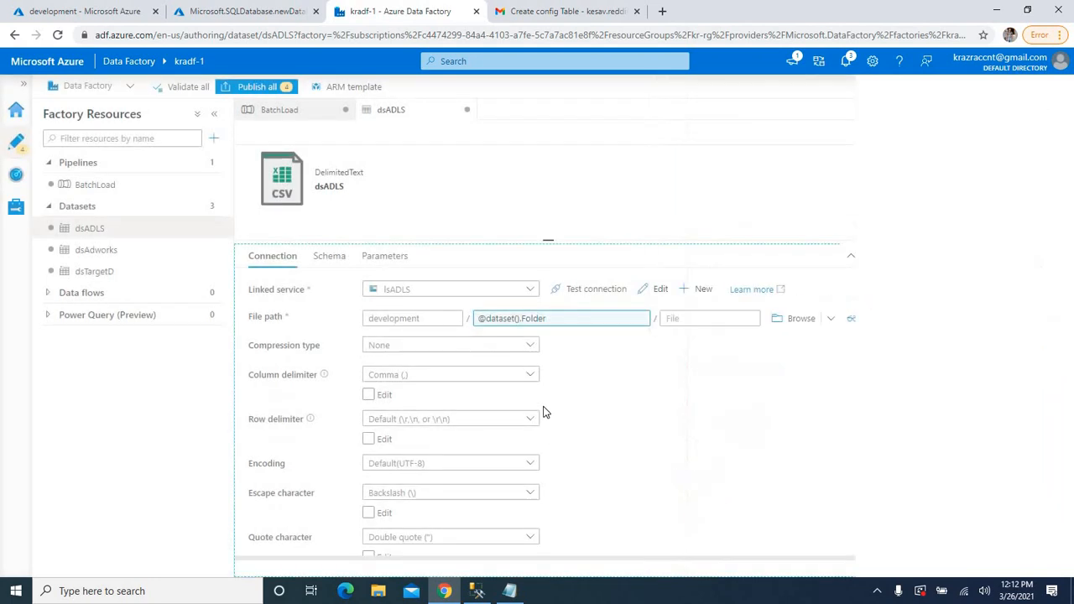
pyautogui.click(702, 318)
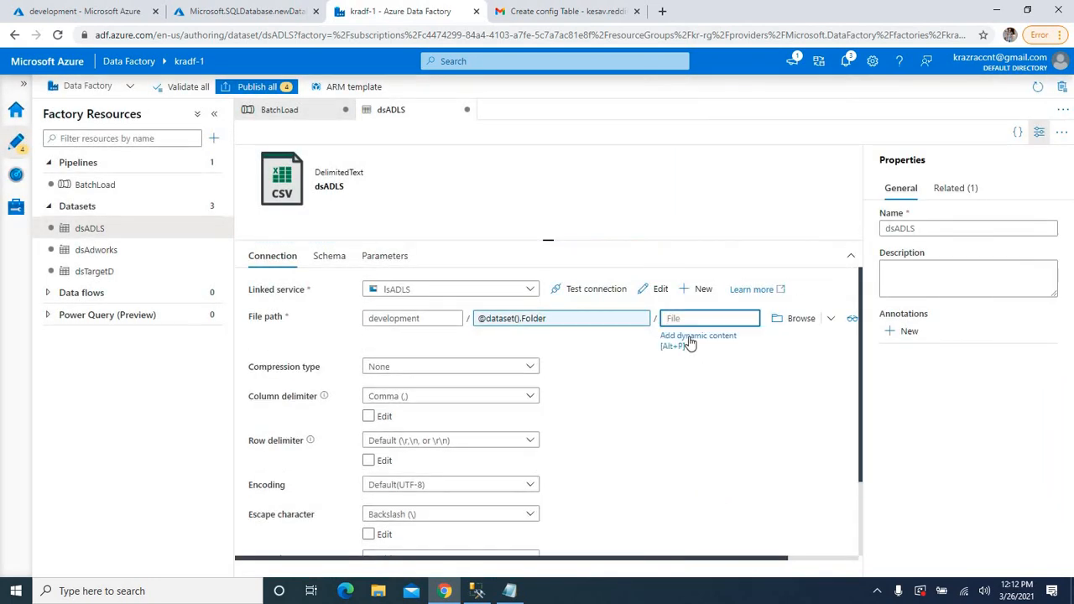
pyautogui.click(689, 346)
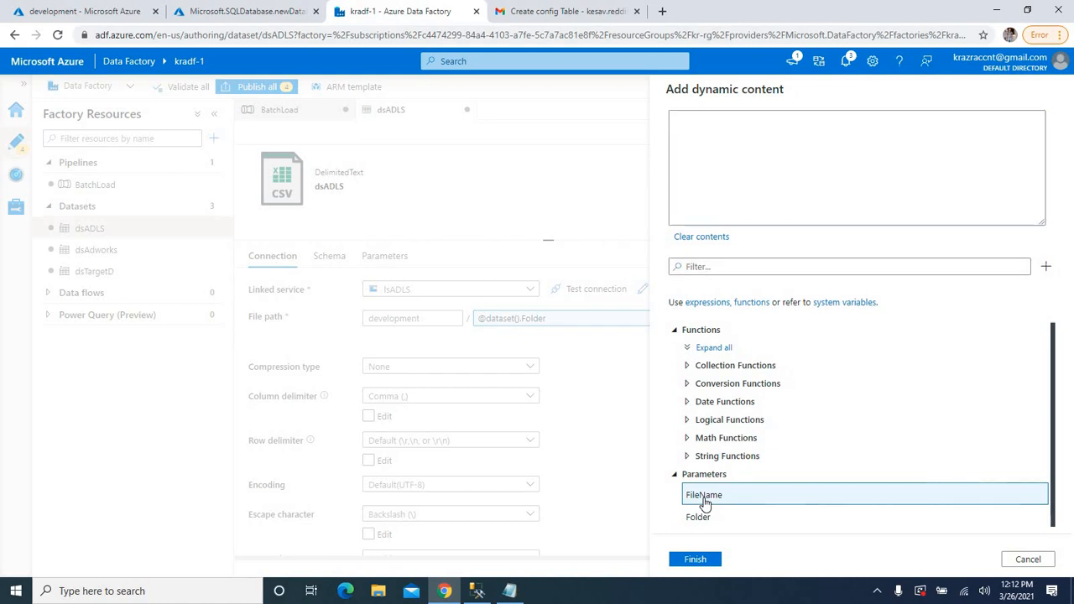
pyautogui.click(703, 499)
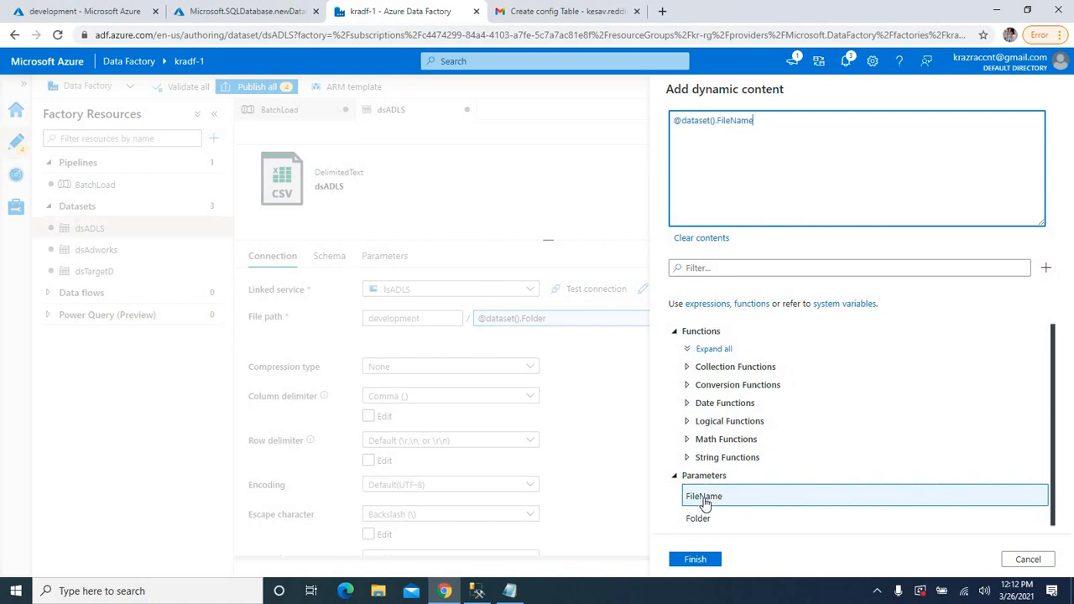
pyautogui.click(695, 559)
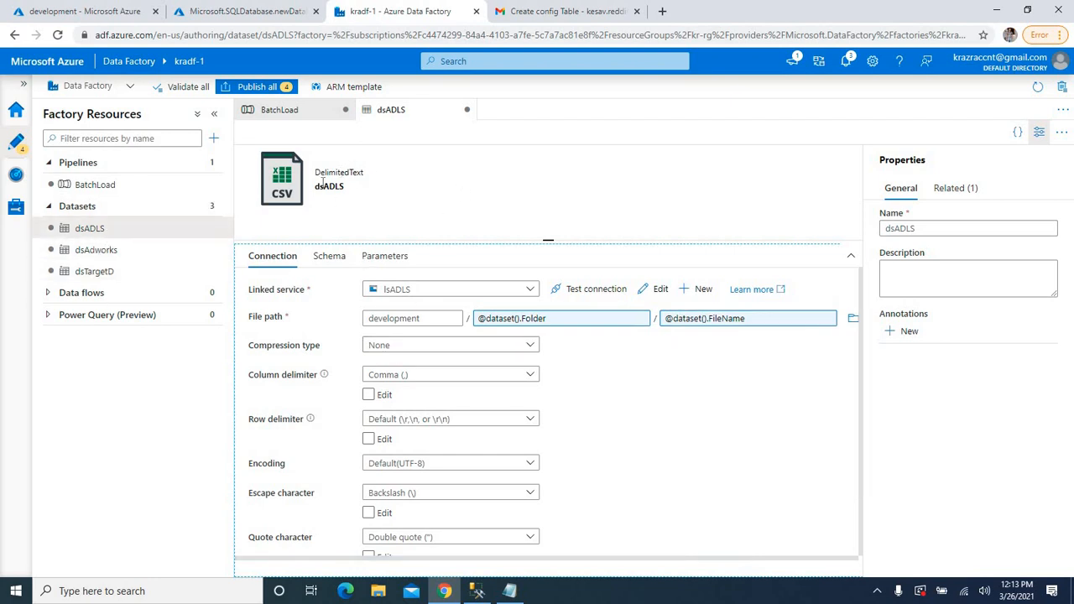
pyautogui.scroll(-2, 403, 477)
pyautogui.scroll(2, 403, 477)
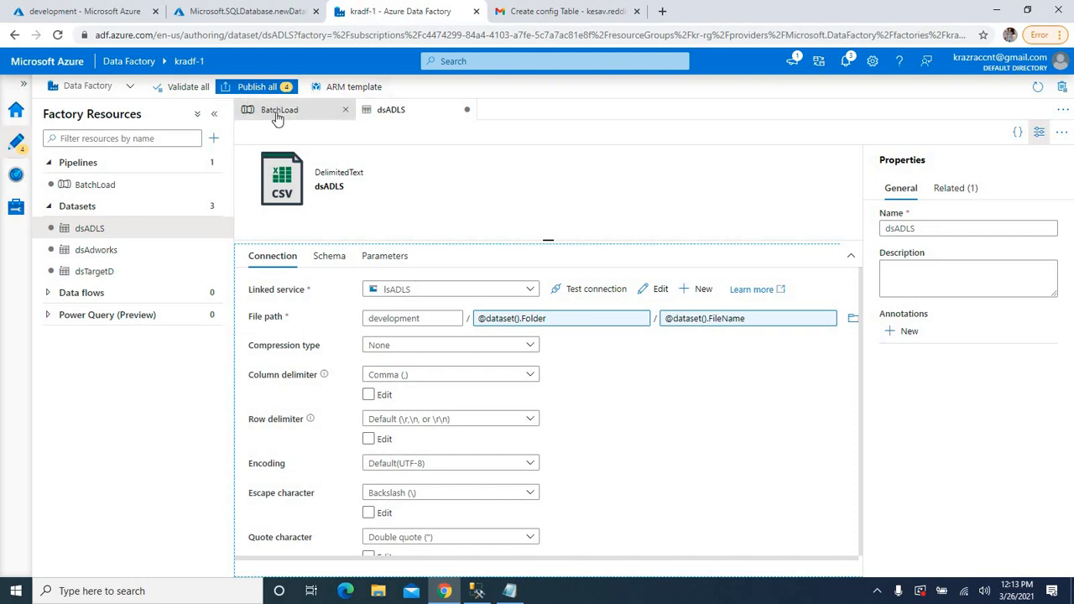
# Step: In the BatchLoad pipeline's Load Data sink, start the Folder value expression with the Foreach Table current item followed by a period
pyautogui.click(277, 112)
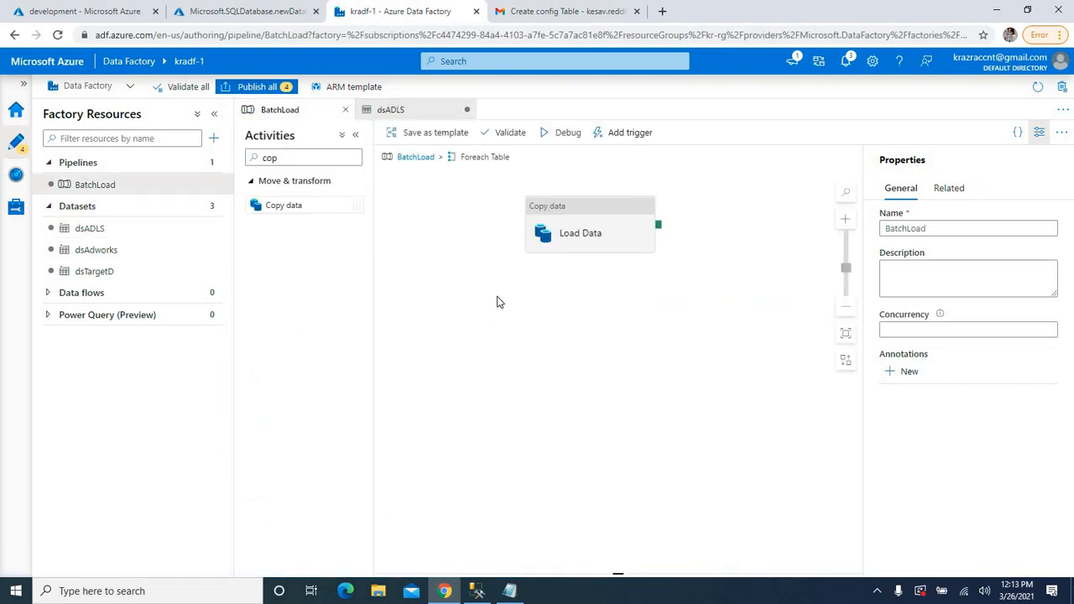
pyautogui.click(526, 232)
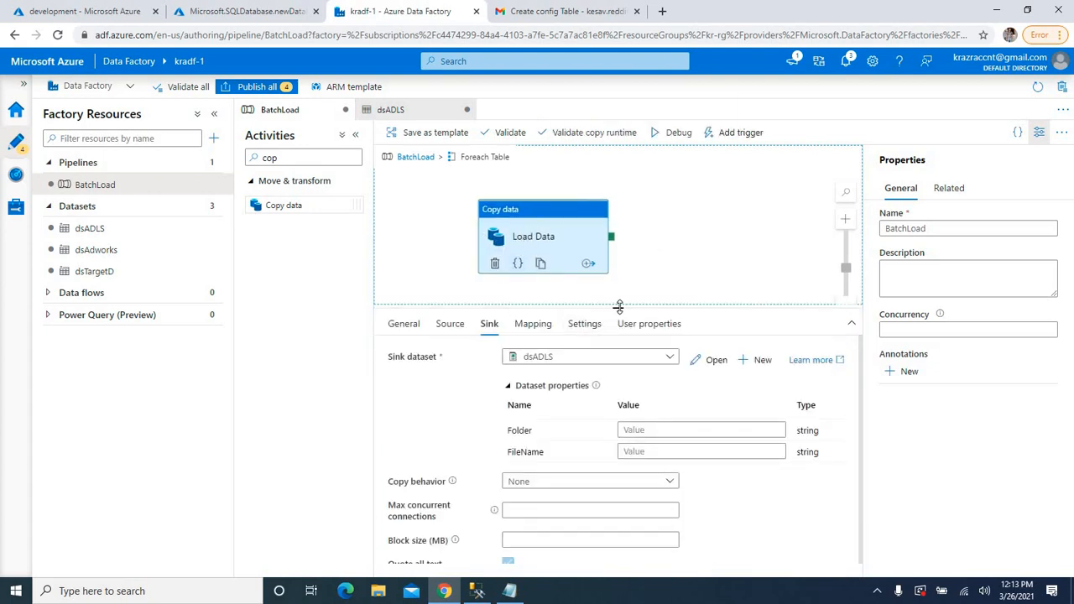
pyautogui.moveTo(618, 309)
pyautogui.mouseDown()
pyautogui.moveTo(617, 341)
pyautogui.moveTo(617, 304)
pyautogui.mouseUp()
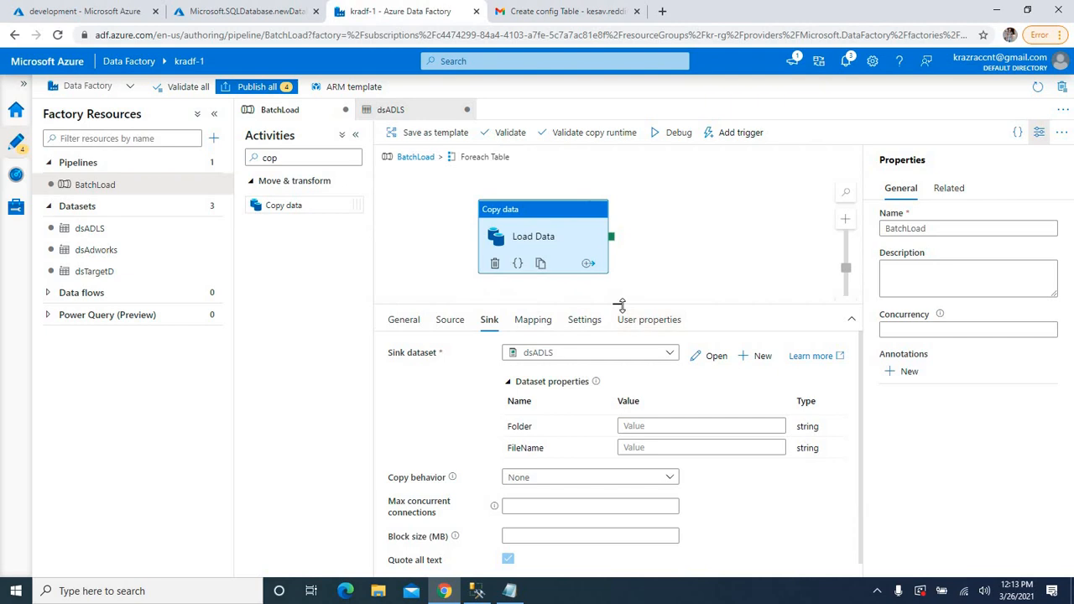
pyautogui.moveTo(619, 305); pyautogui.dragTo(619, 293)
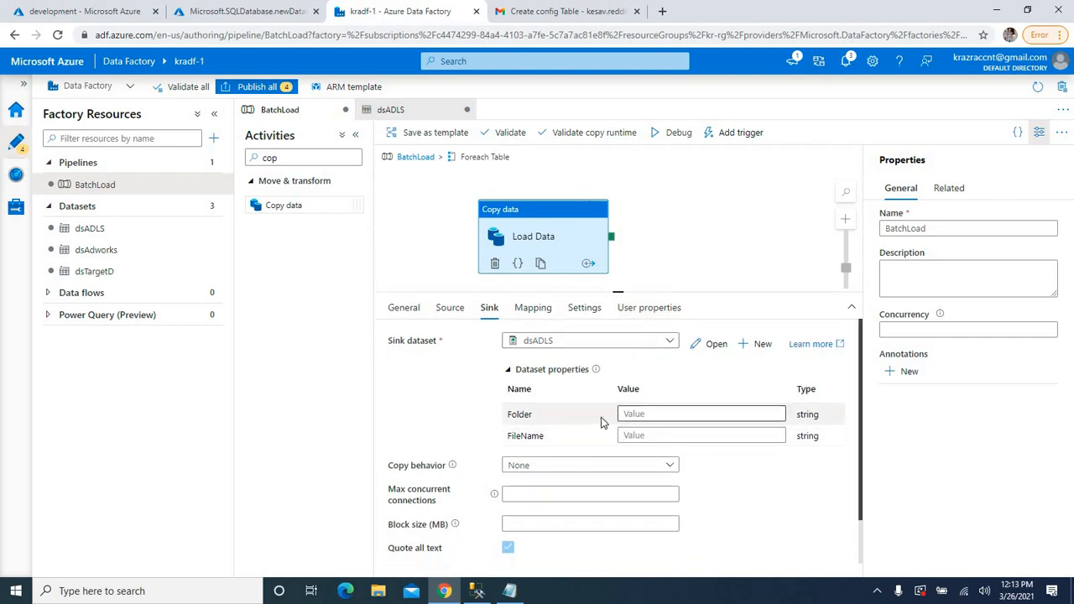
pyautogui.click(651, 413)
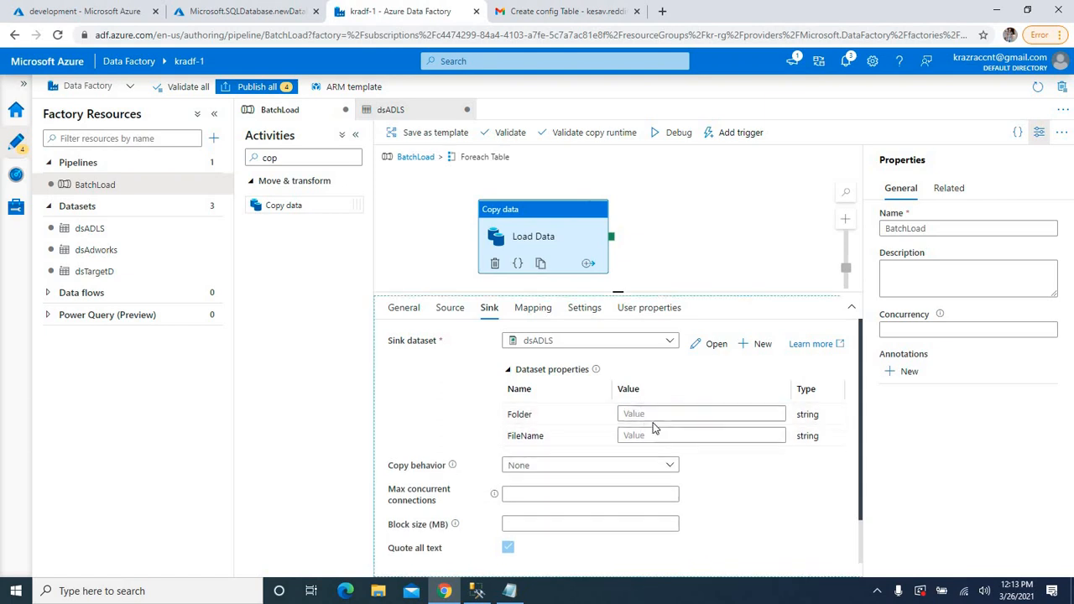
pyautogui.click(642, 411)
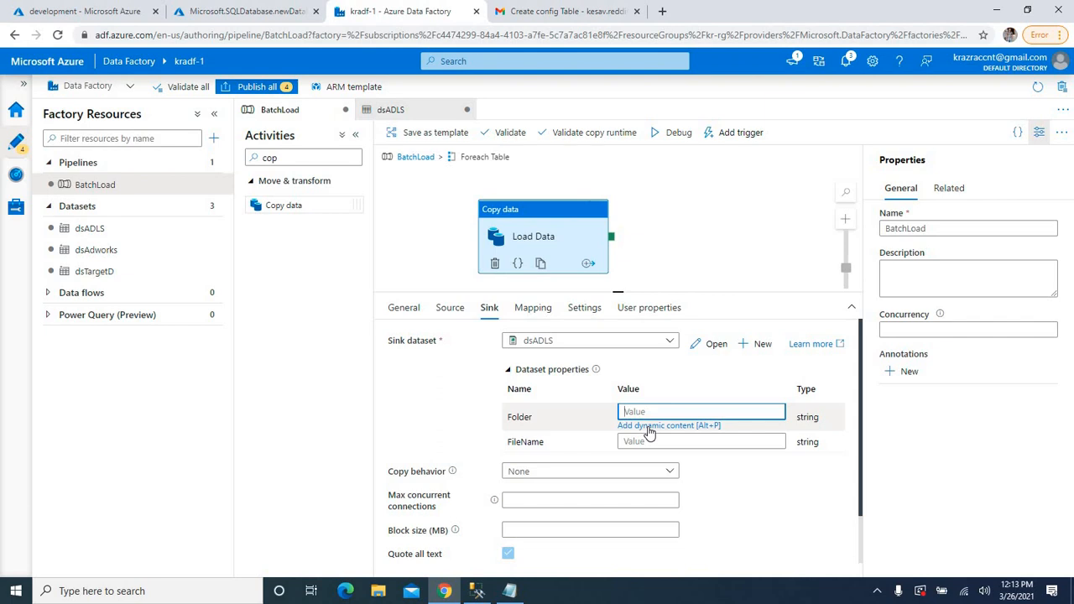
pyautogui.click(648, 426)
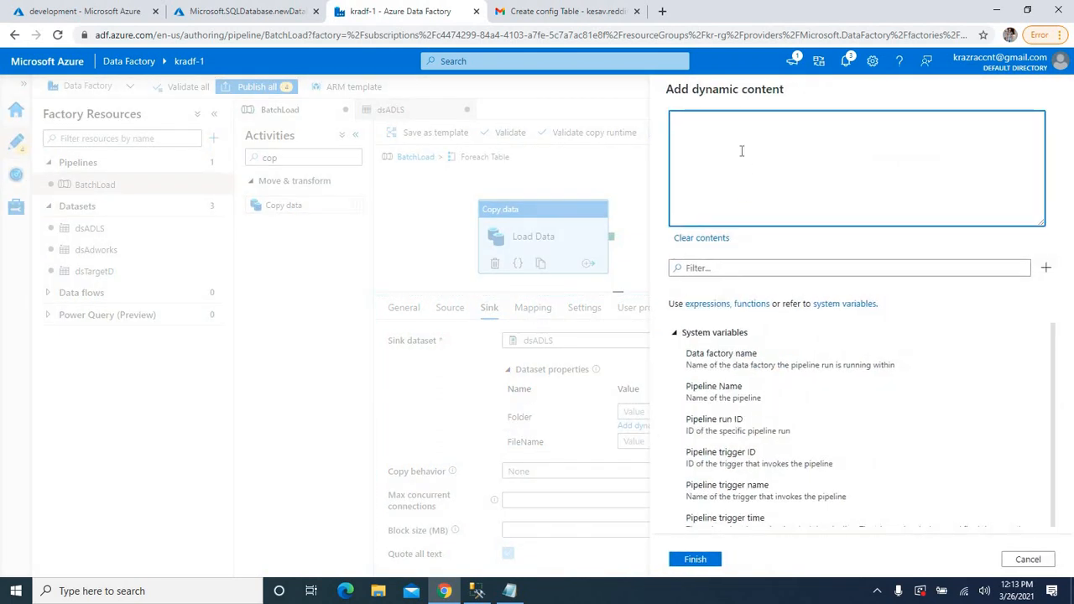
pyautogui.scroll(-5, 818, 384)
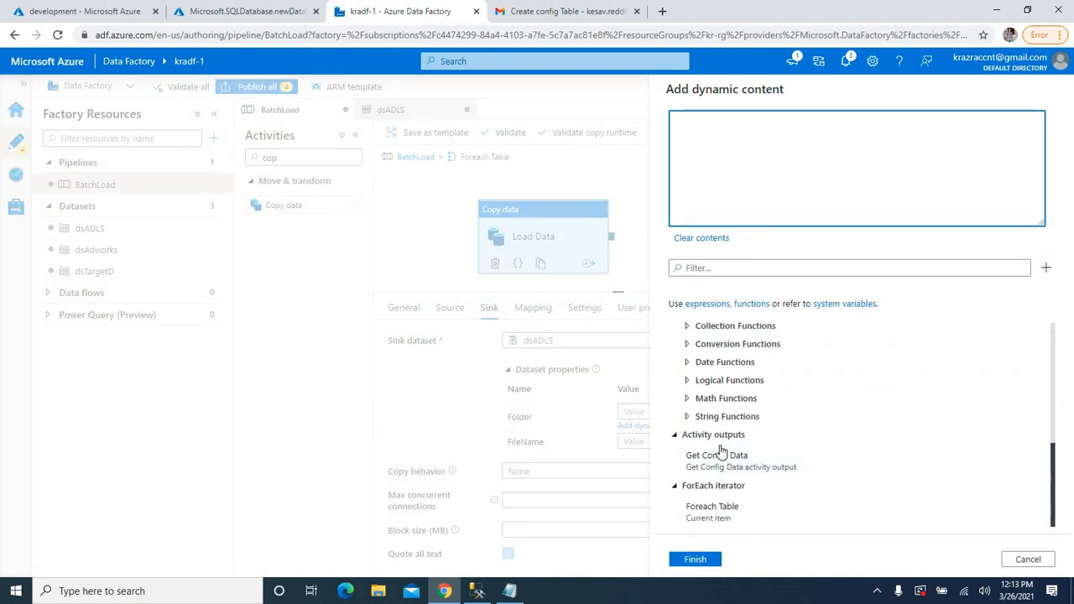
pyautogui.click(706, 518)
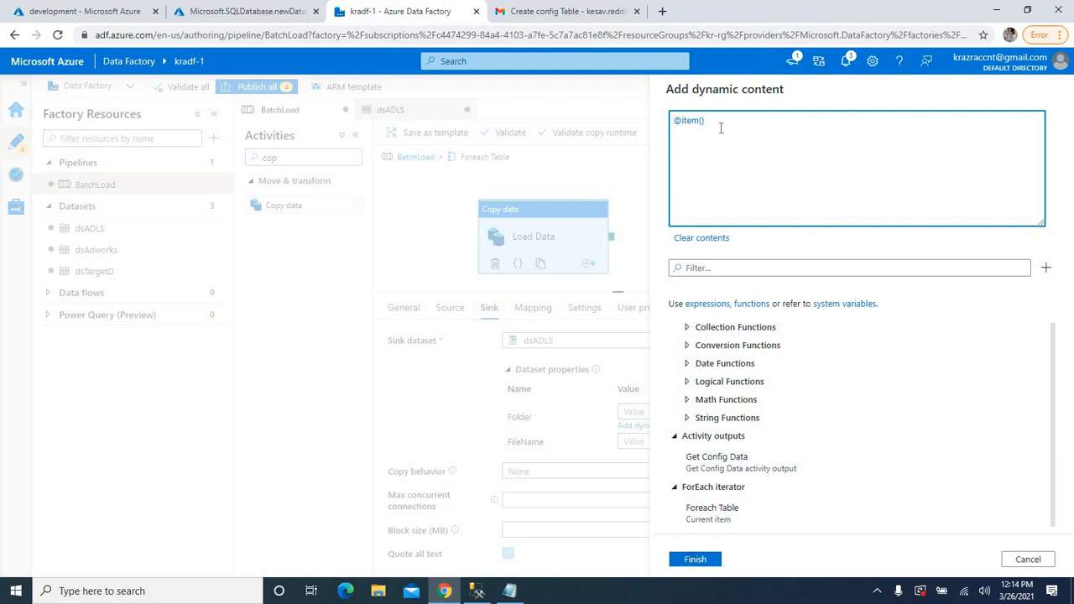
pyautogui.write('.')
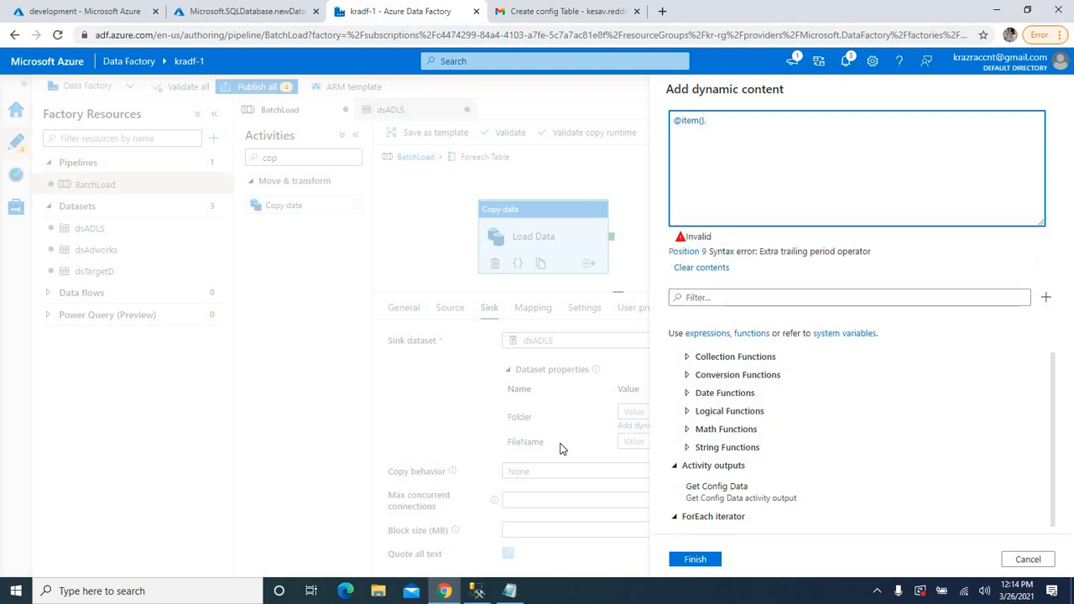
pyautogui.click(477, 591)
pyautogui.doubleClick(437, 179)
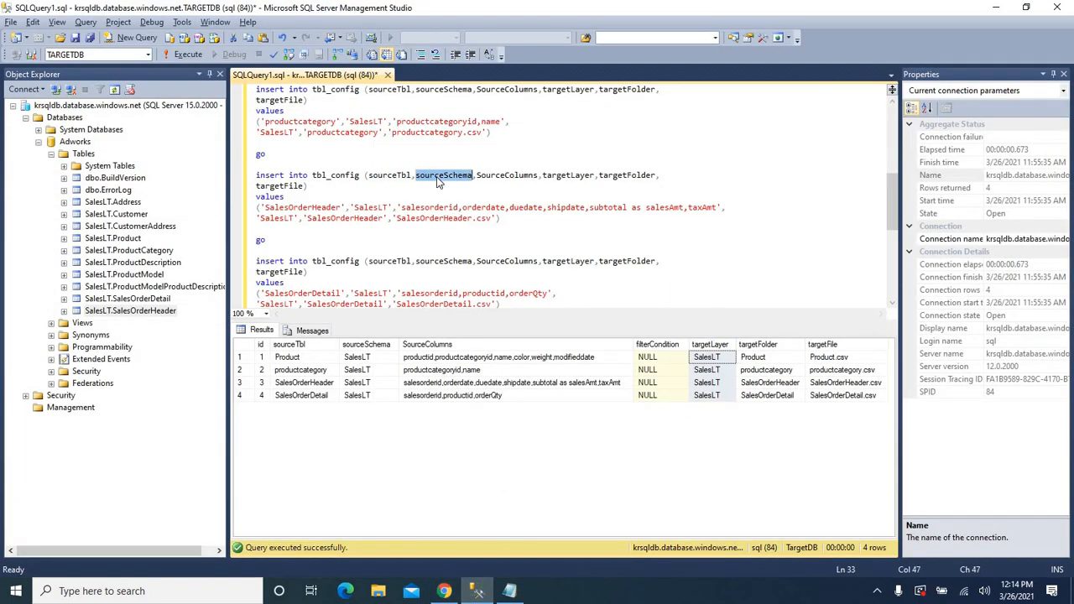
pyautogui.hotkey('ctrl', 'c')
pyautogui.hotkey('alt', 'Tab')
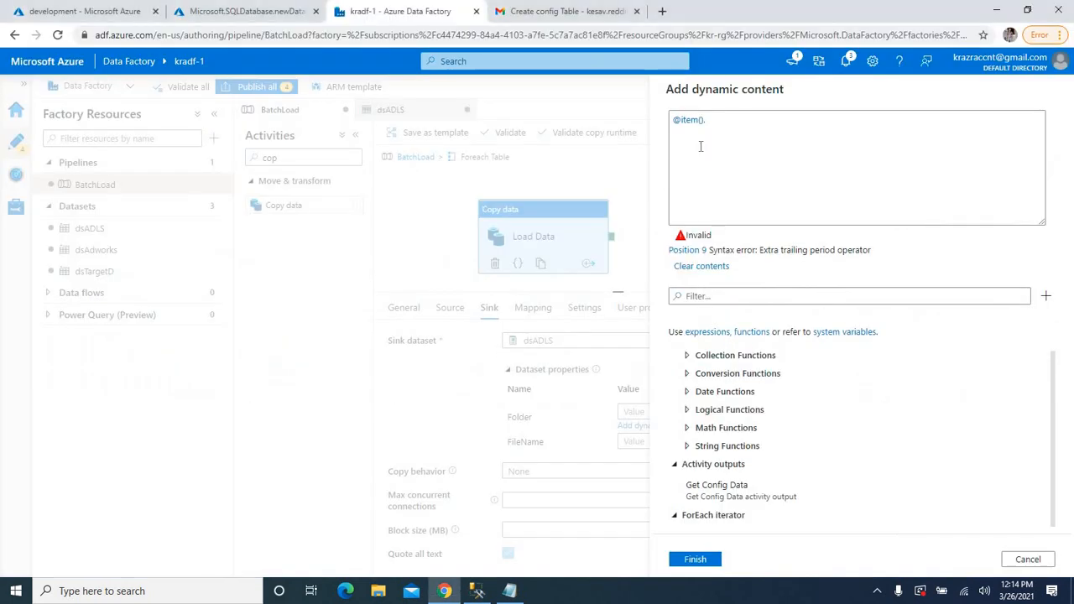
pyautogui.click(720, 130)
pyautogui.hotkey('ctrl', 'v')
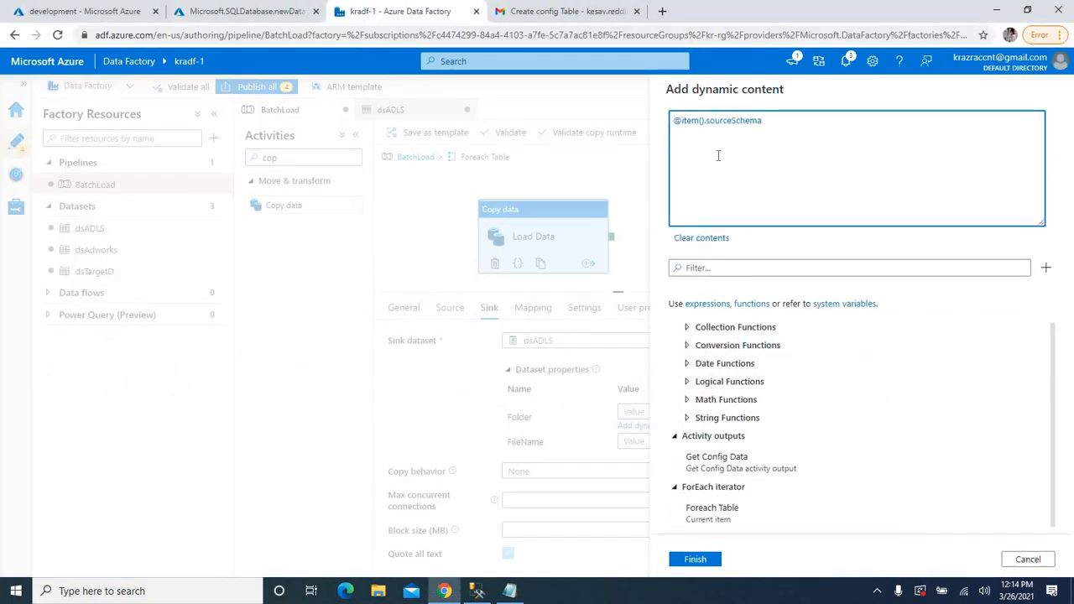
pyautogui.click(693, 560)
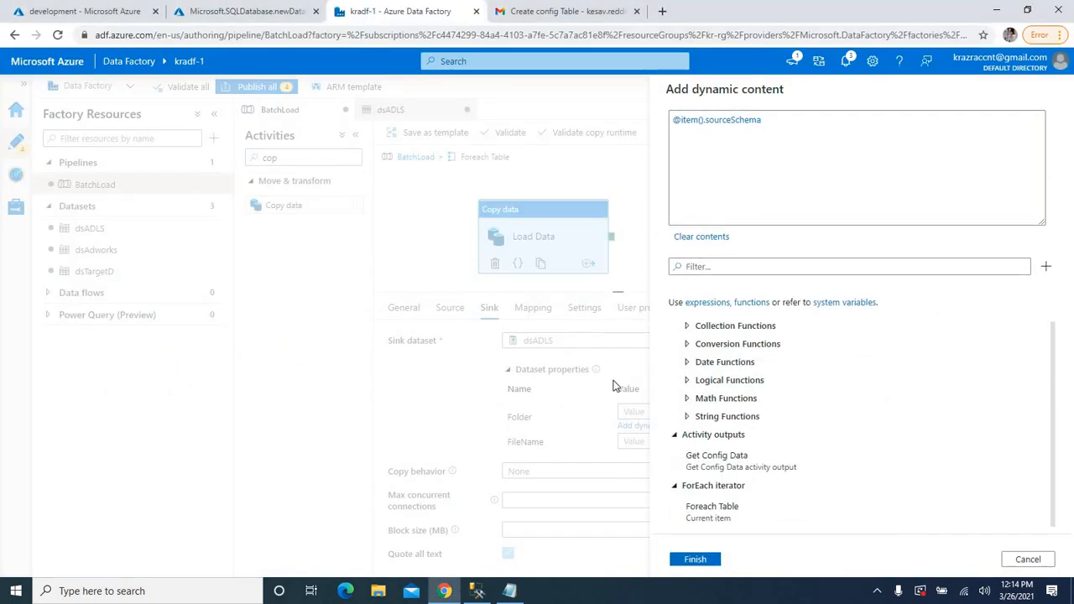
pyautogui.click(672, 433)
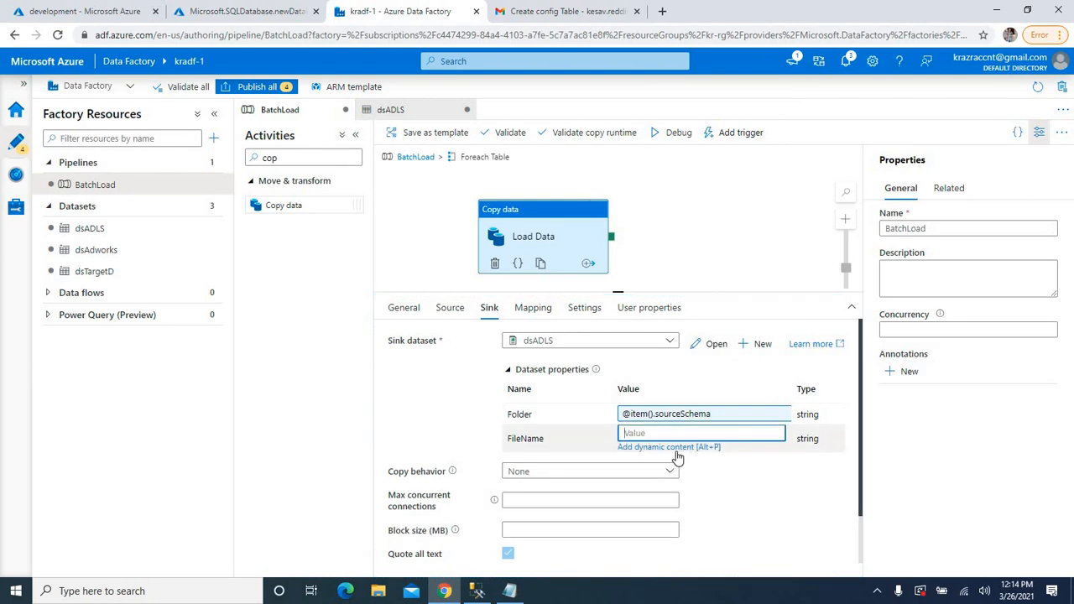
pyautogui.click(664, 448)
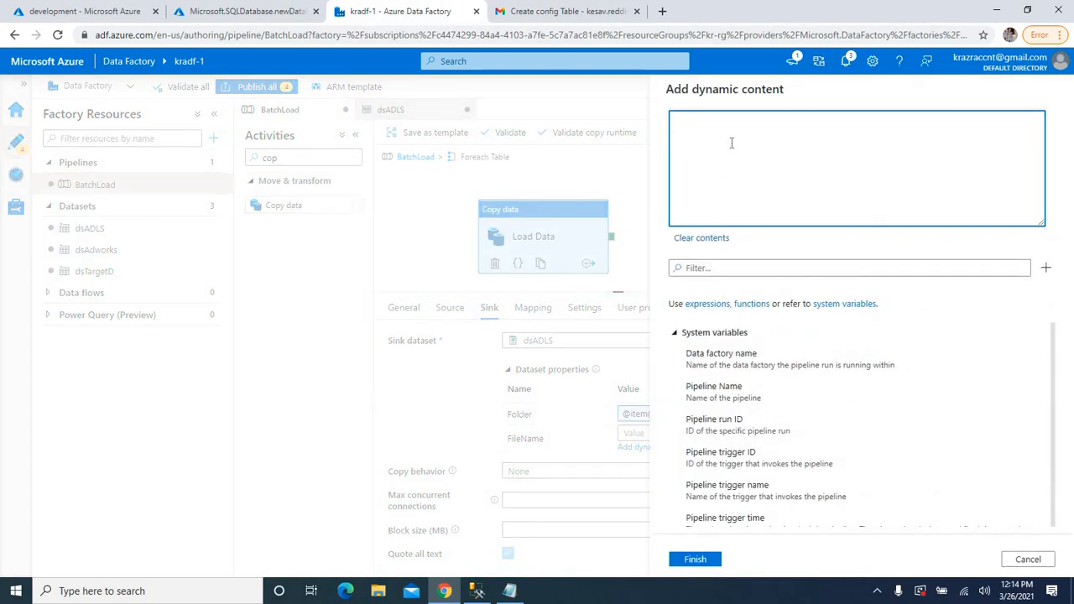
pyautogui.scroll(-10, 772, 335)
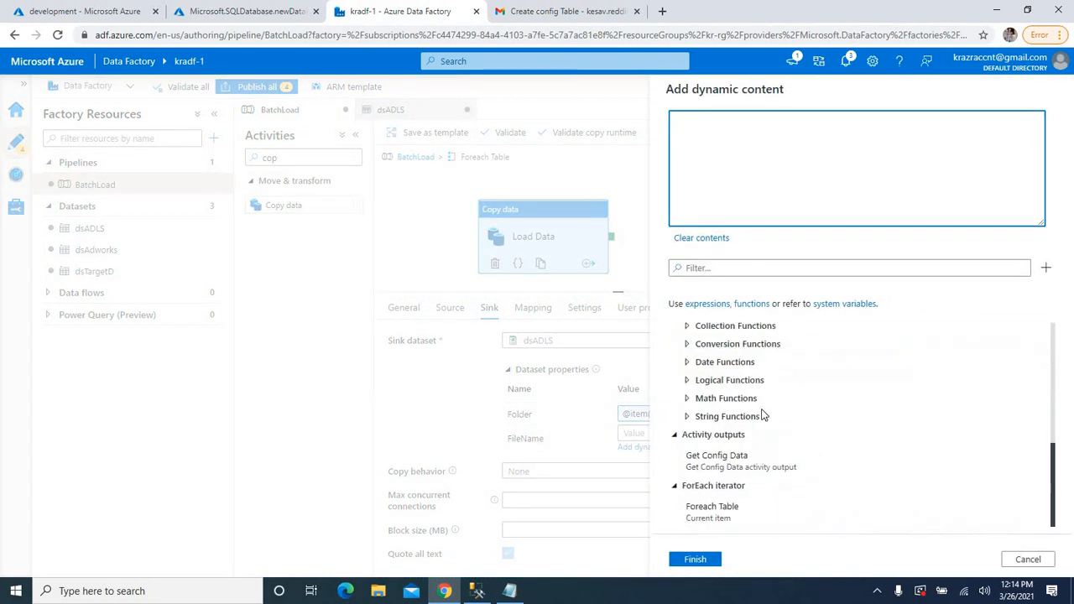
pyautogui.click(712, 513)
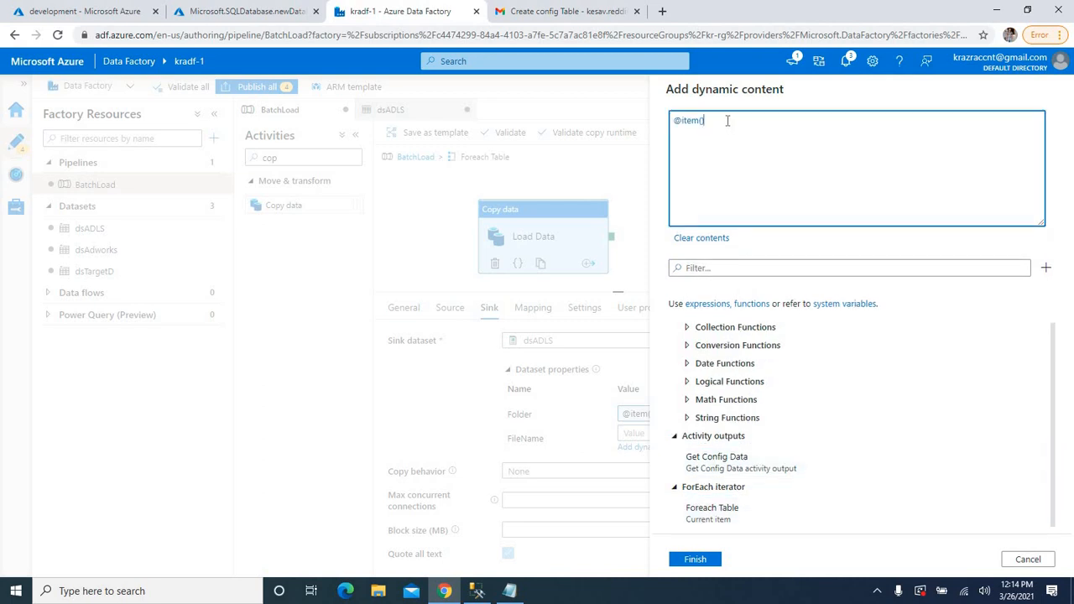
pyautogui.write('.')
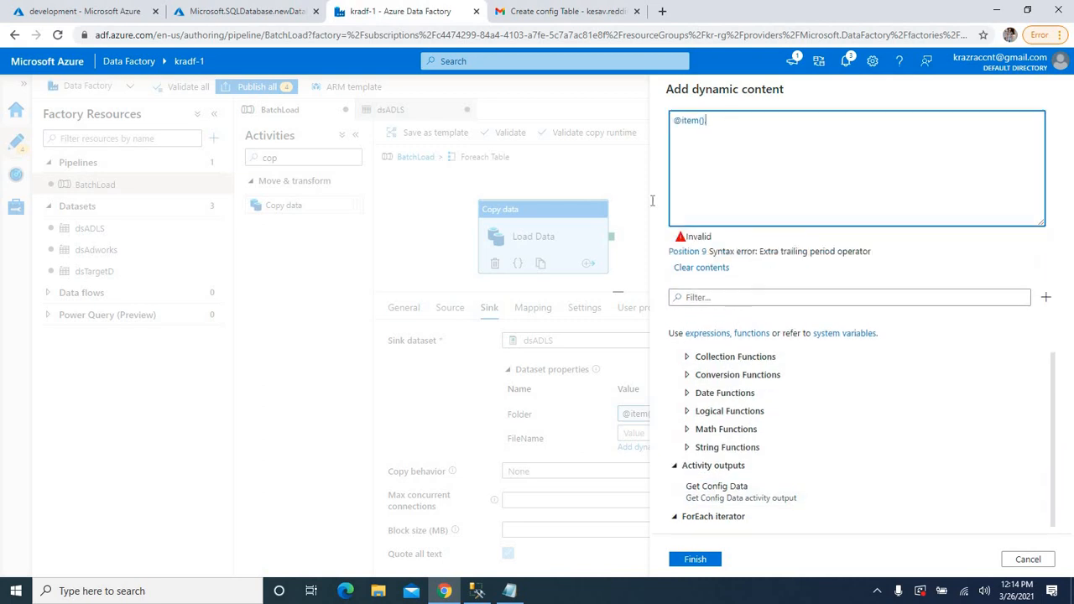
pyautogui.click(477, 591)
pyautogui.doubleClick(384, 176)
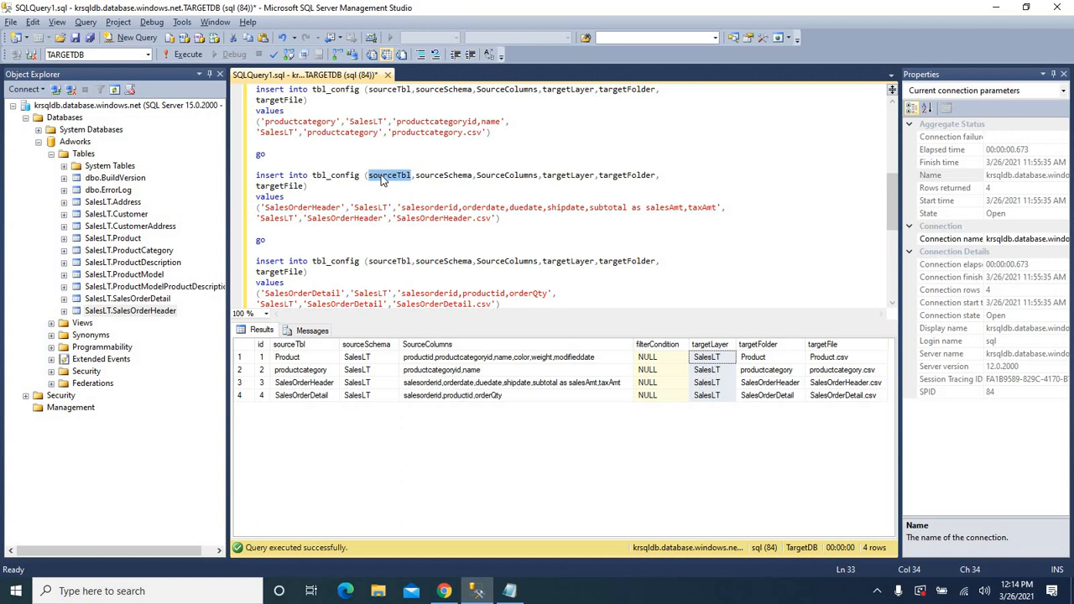
pyautogui.hotkey('alt', 'Tab')
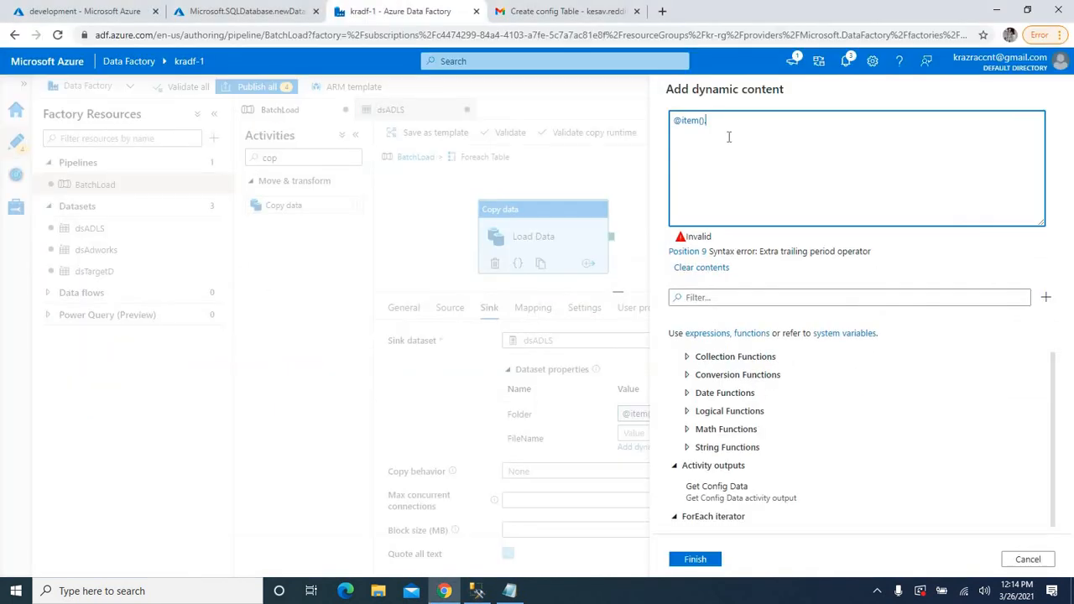
pyautogui.hotkey('ctrl', 'v')
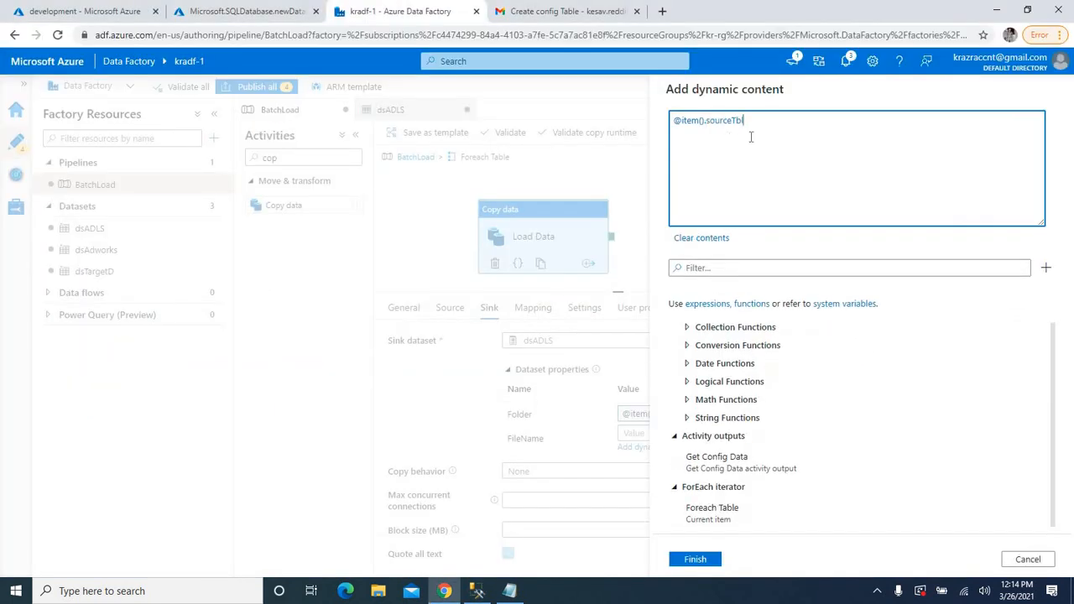
pyautogui.click(695, 560)
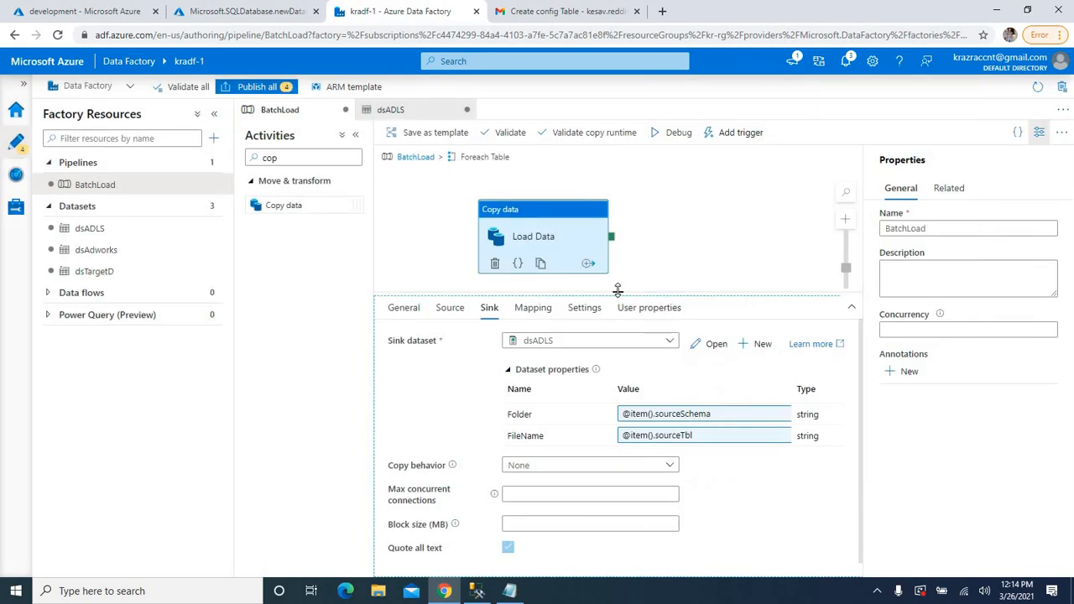
# Step: Return to the main BatchLoad canvas, reposition the Get Config Data and Foreach Table activities, and run the pipeline in debug mode
pyautogui.moveTo(619, 290); pyautogui.dragTo(619, 374)
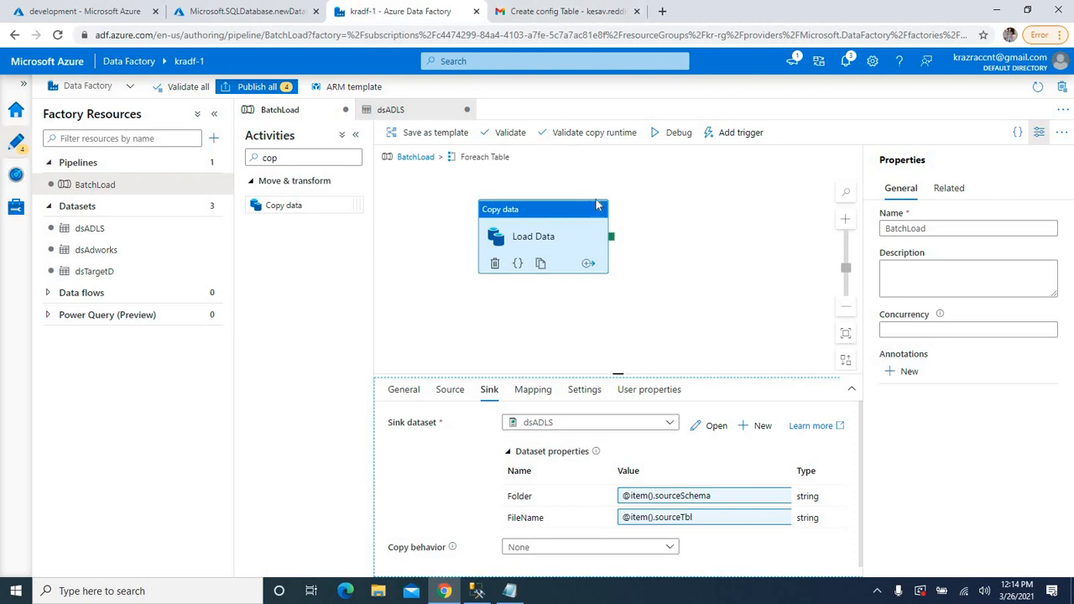
pyautogui.click(415, 172)
pyautogui.click(414, 164)
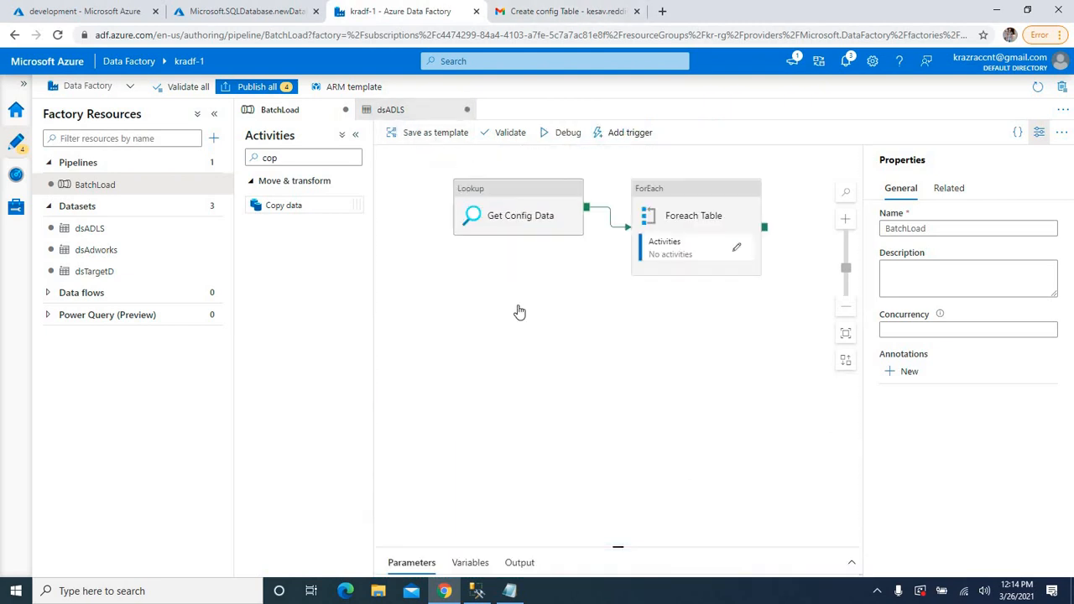
pyautogui.moveTo(485, 218); pyautogui.dragTo(443, 249)
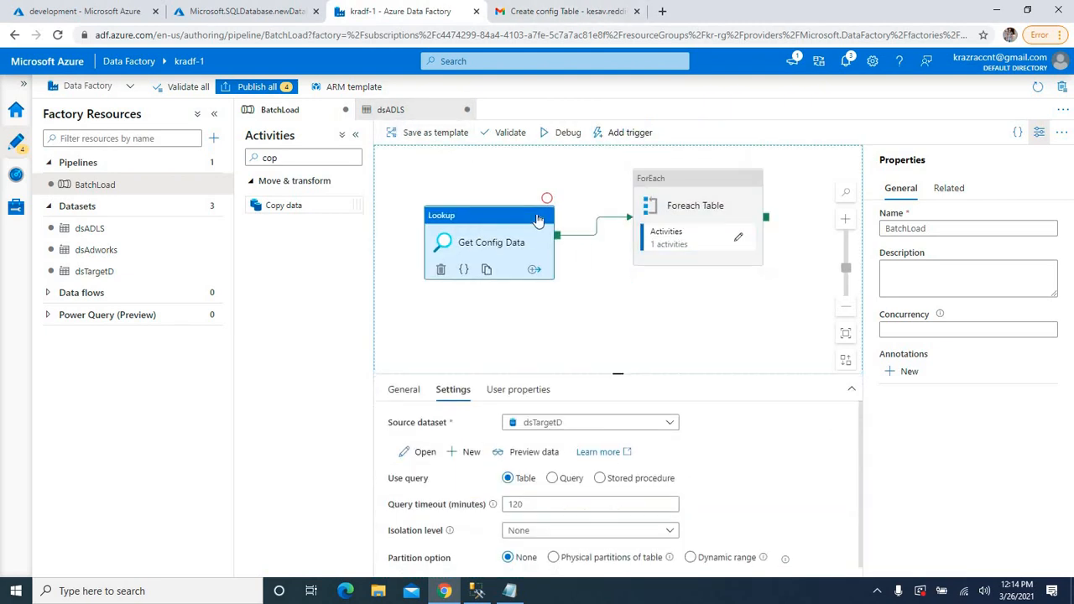
pyautogui.moveTo(669, 187); pyautogui.dragTo(643, 238)
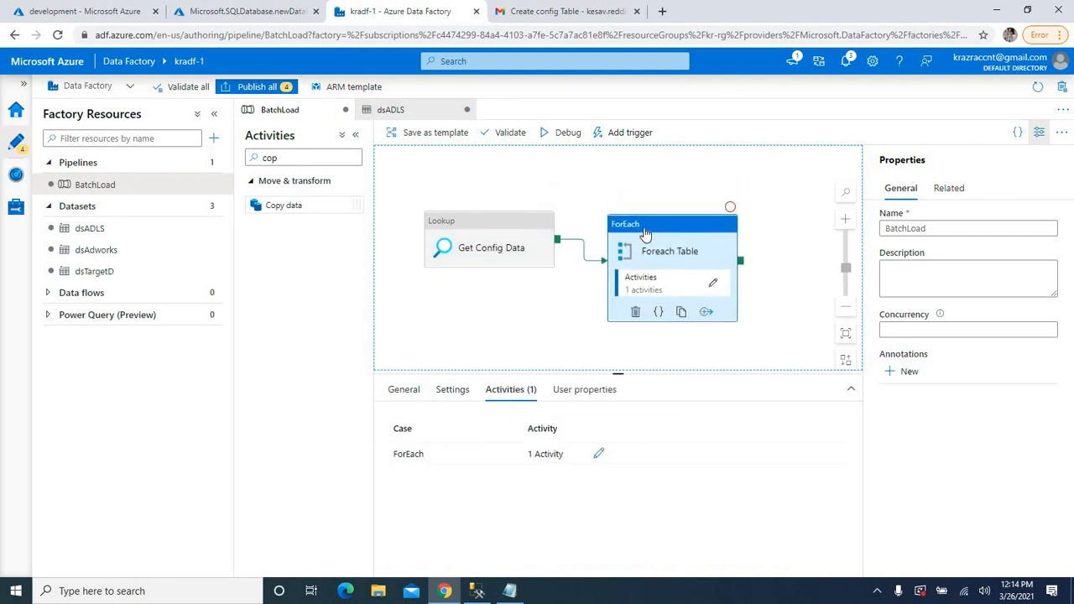
pyautogui.click(560, 134)
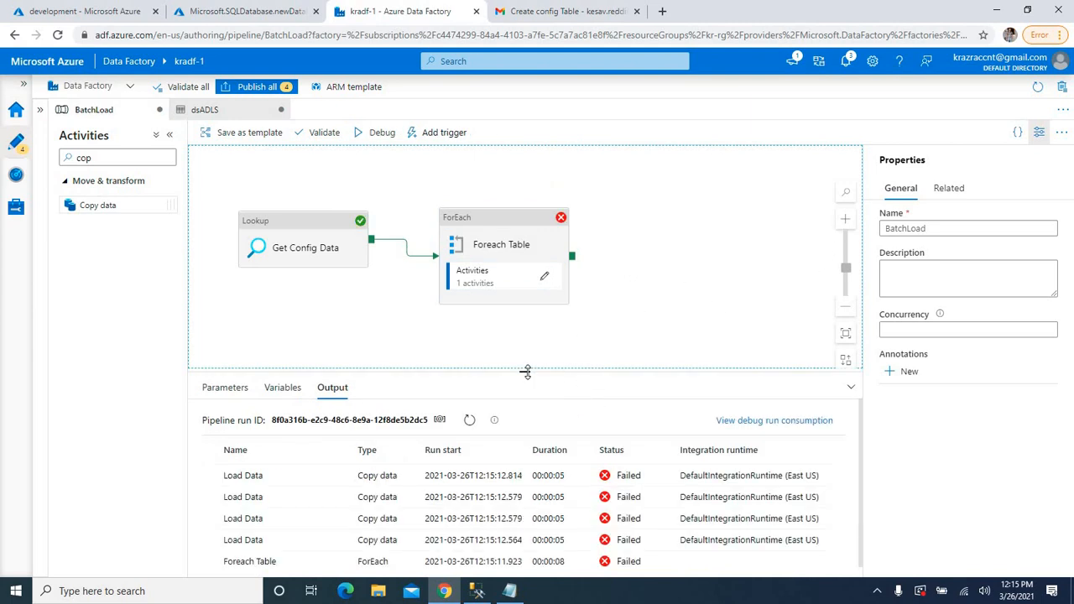
# Step: Review the debug run output and inspect the error details of the Foreach Table activity
pyautogui.moveTo(525, 372); pyautogui.dragTo(525, 334)
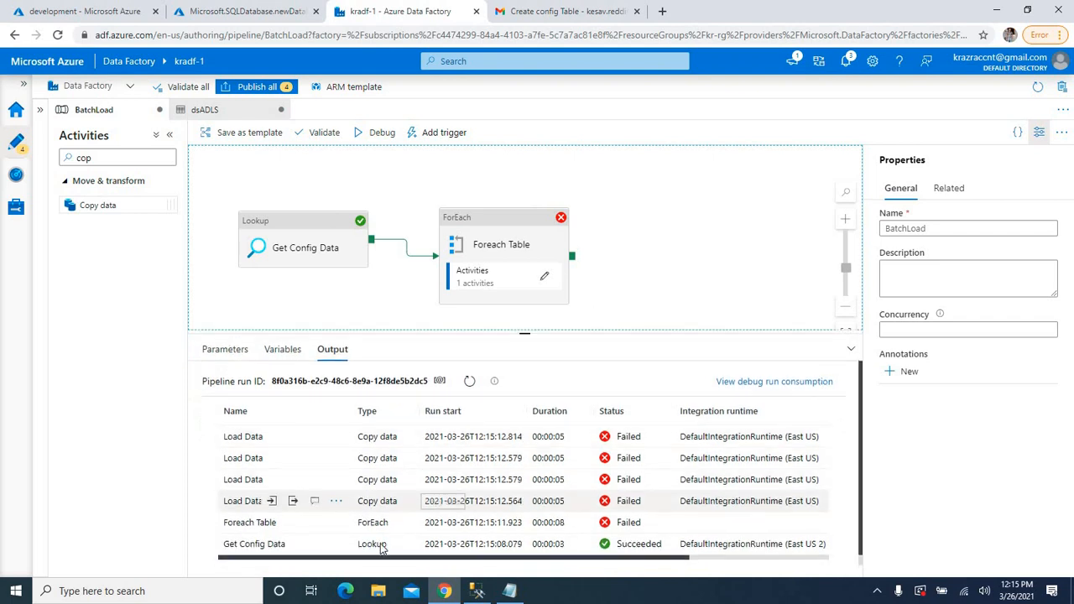
pyautogui.moveTo(307, 535)
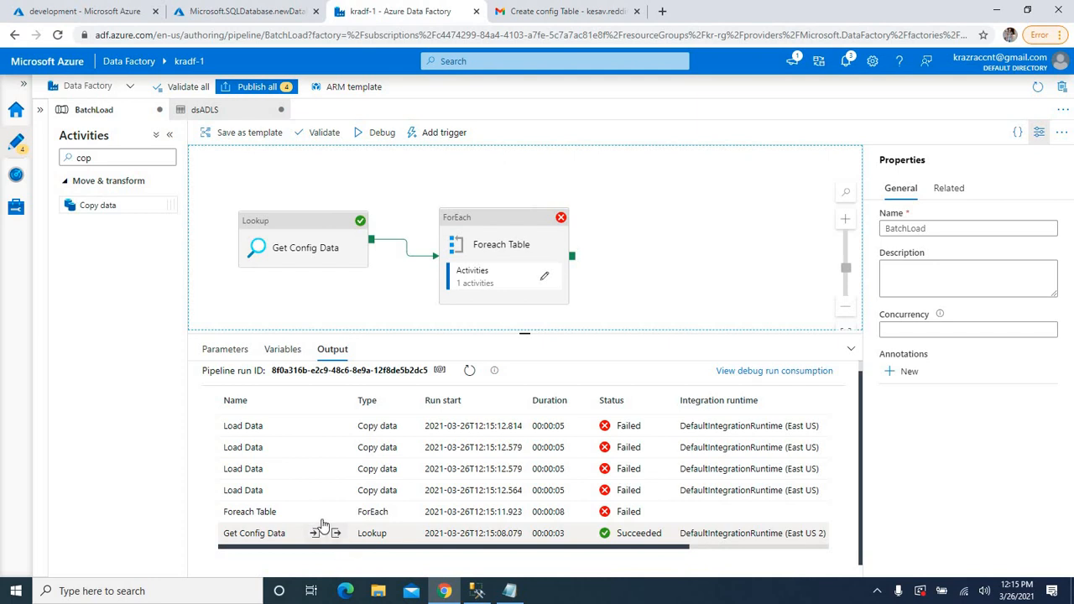
pyautogui.moveTo(317, 514)
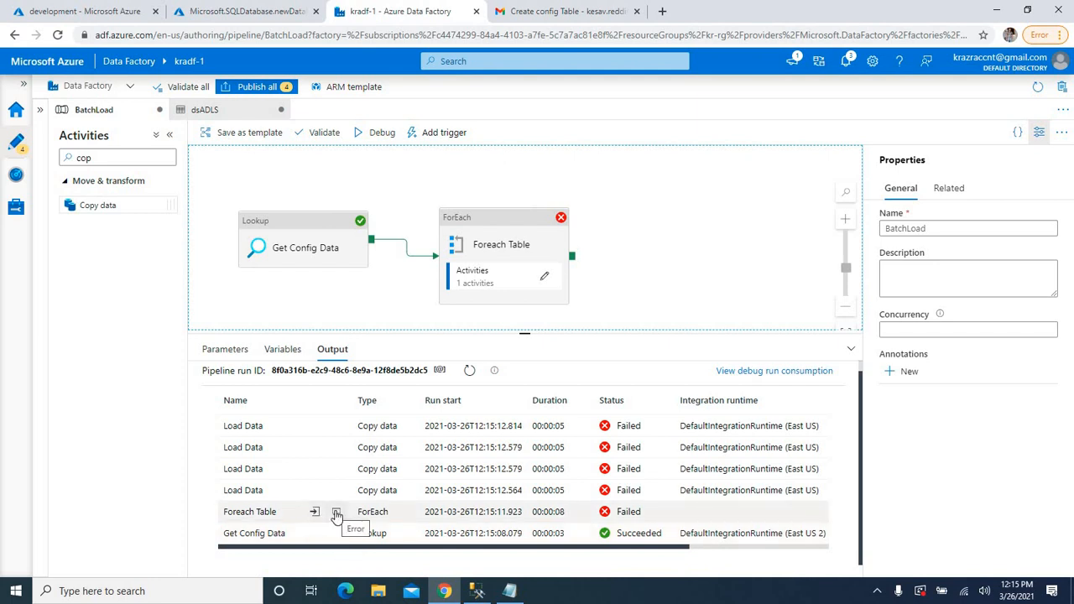
pyautogui.click(336, 515)
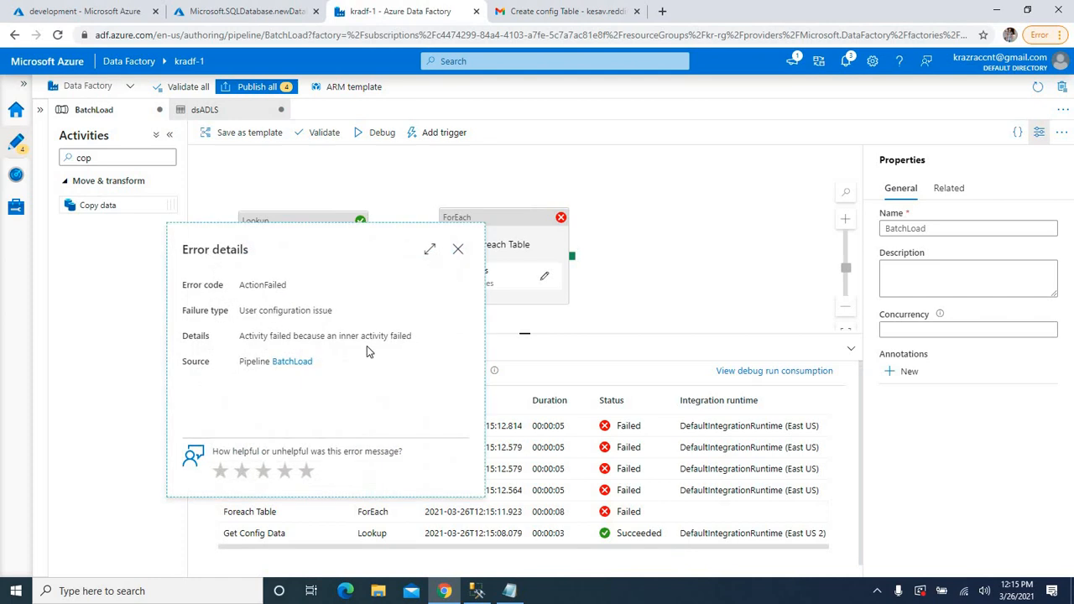
pyautogui.click(458, 250)
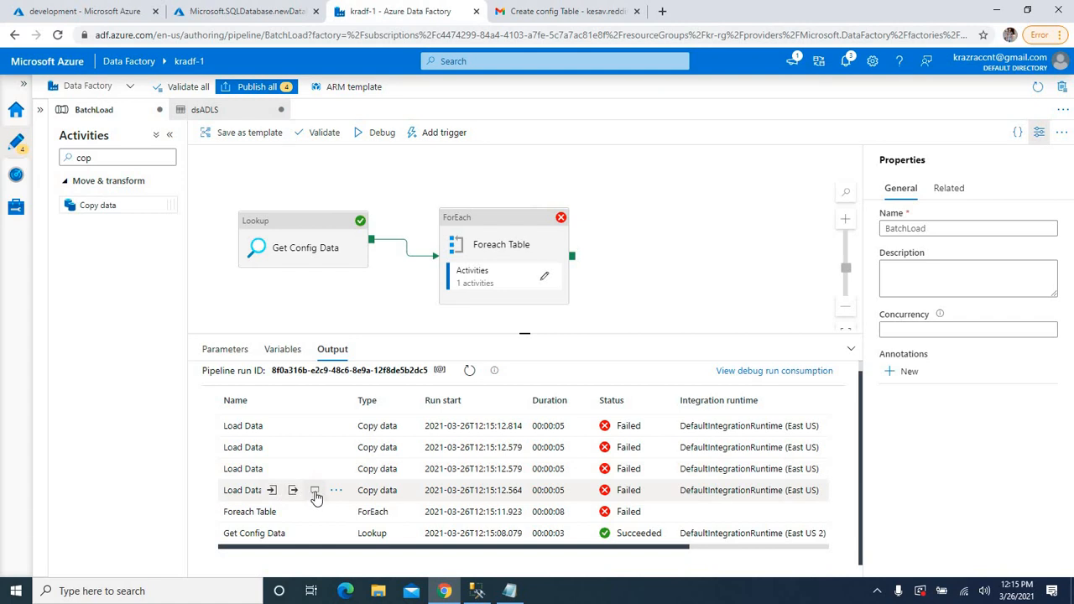
# Step: Read the full error details of the failed Load Data run listed directly above Foreach Table
pyautogui.click(315, 491)
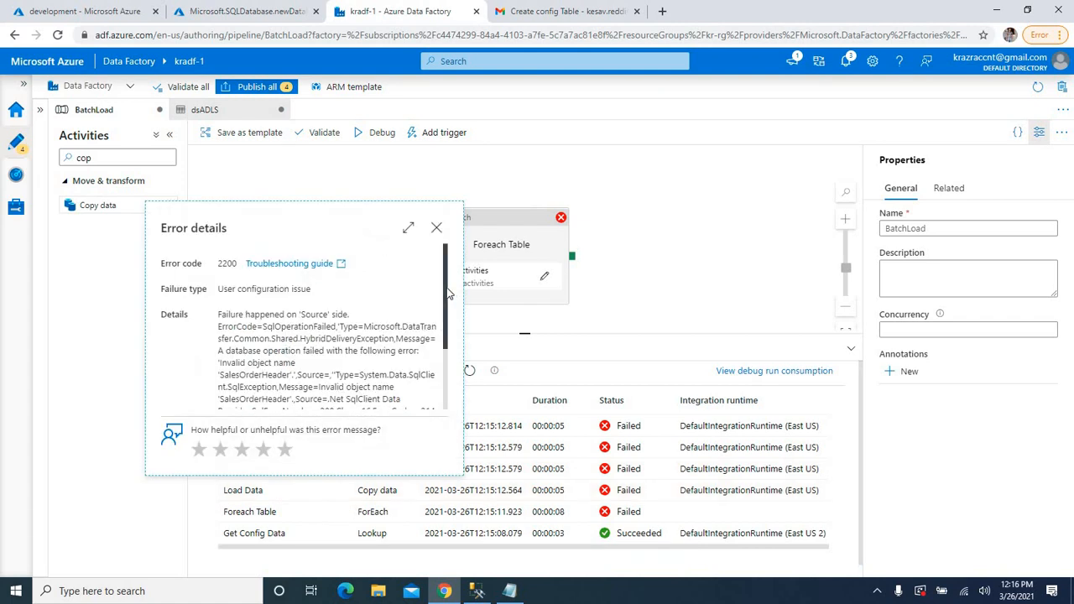
pyautogui.moveTo(449, 295); pyautogui.dragTo(450, 332)
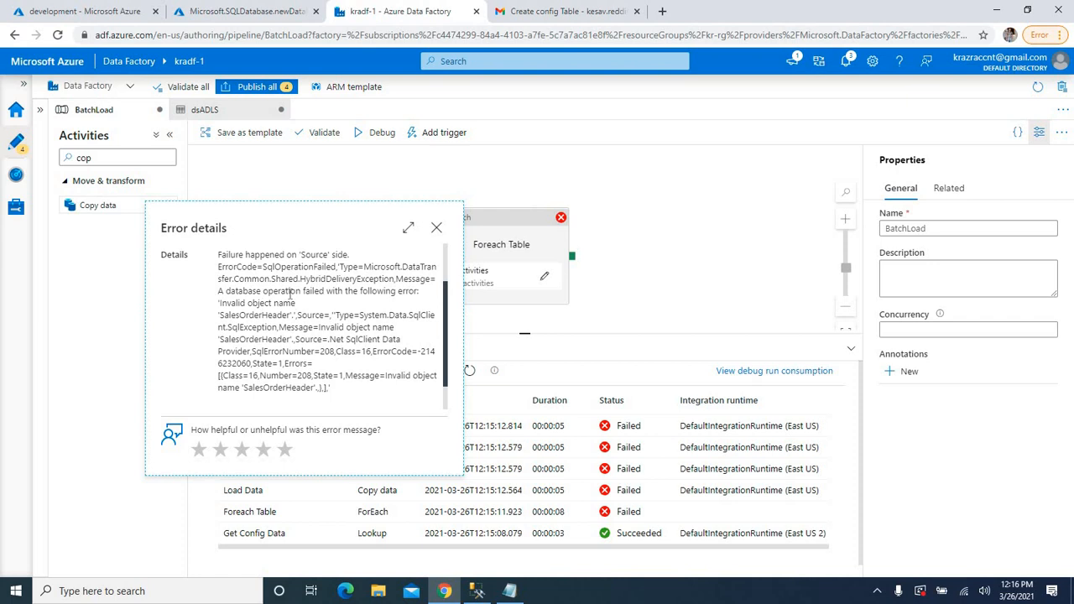
pyautogui.doubleClick(254, 315)
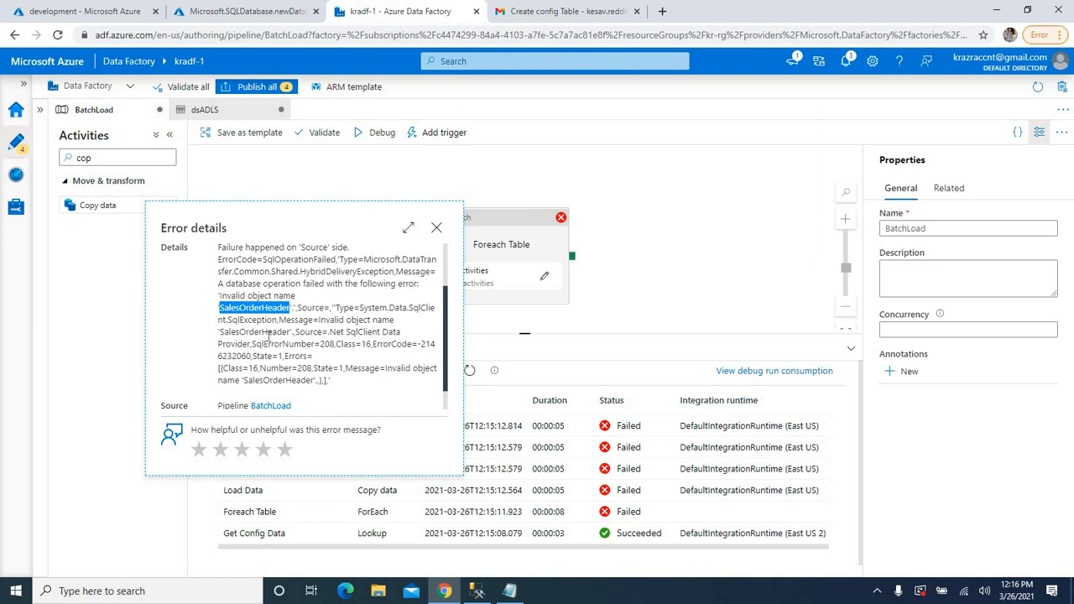
pyautogui.scroll(-1, 267, 333)
# Step: Check the tbl_config script in SQL Server Management Studio, request a new query on Adworks, and return to Data Factory, closing the error details
pyautogui.click(477, 591)
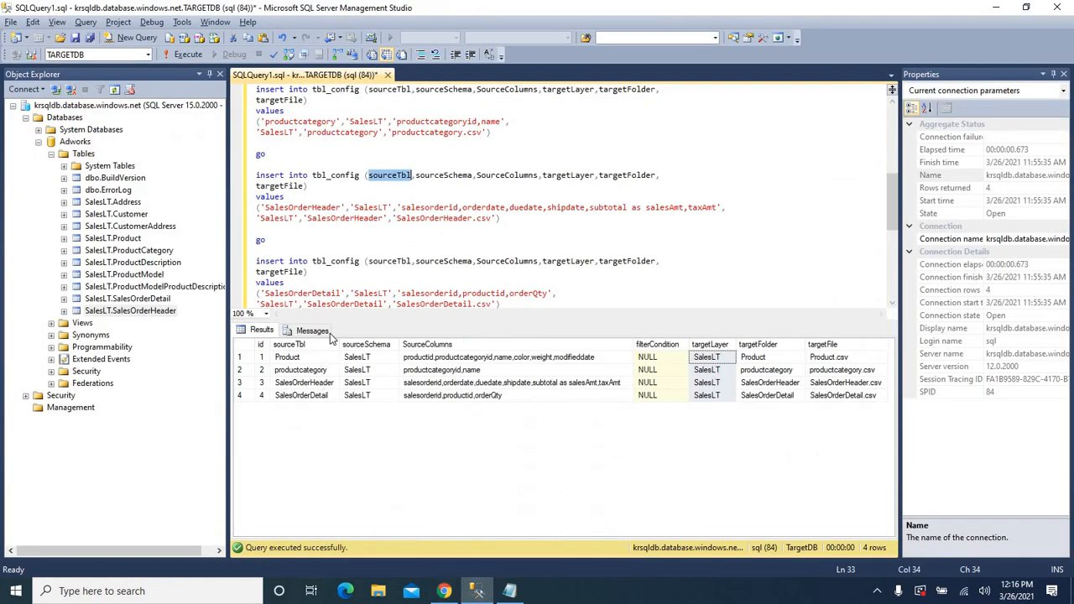
pyautogui.scroll(-3, 464, 279)
pyautogui.scroll(1, 464, 279)
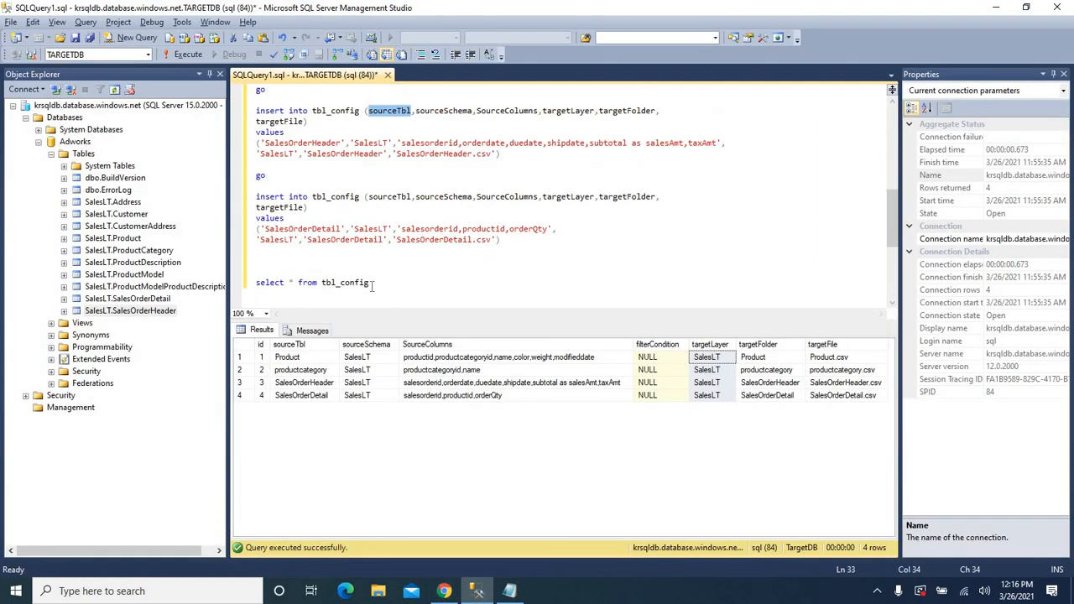
pyautogui.click(401, 281)
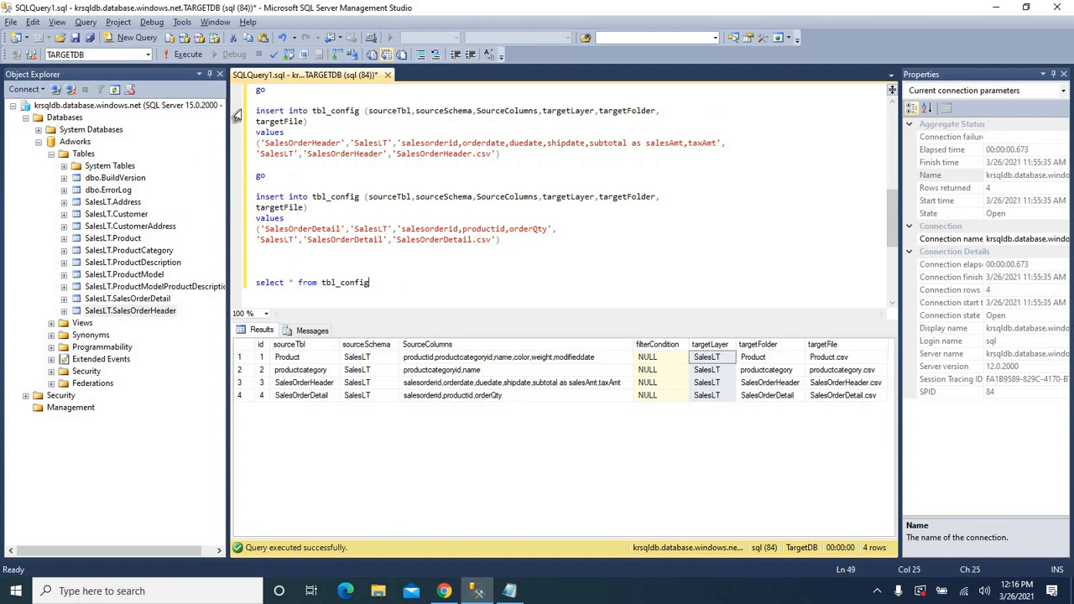
pyautogui.click(75, 141)
pyautogui.click(146, 38)
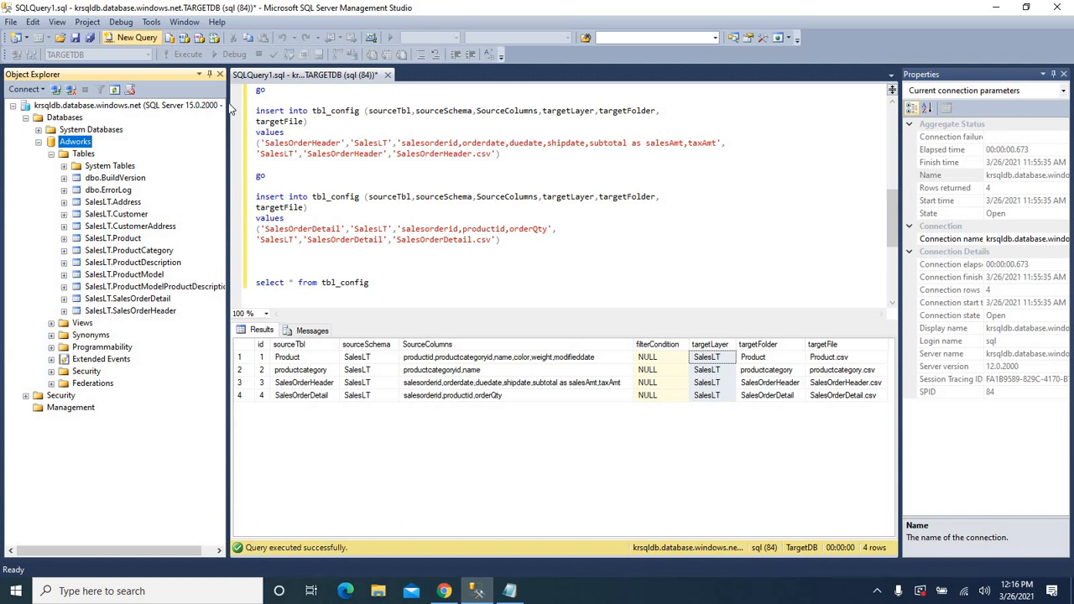
pyautogui.hotkey('alt', 'Tab')
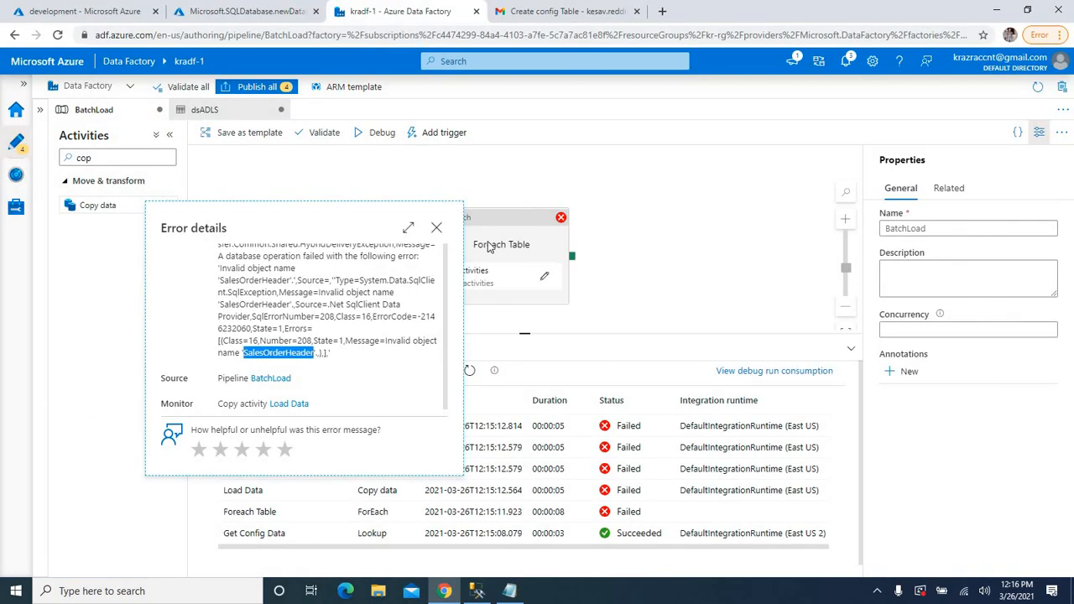
pyautogui.click(436, 228)
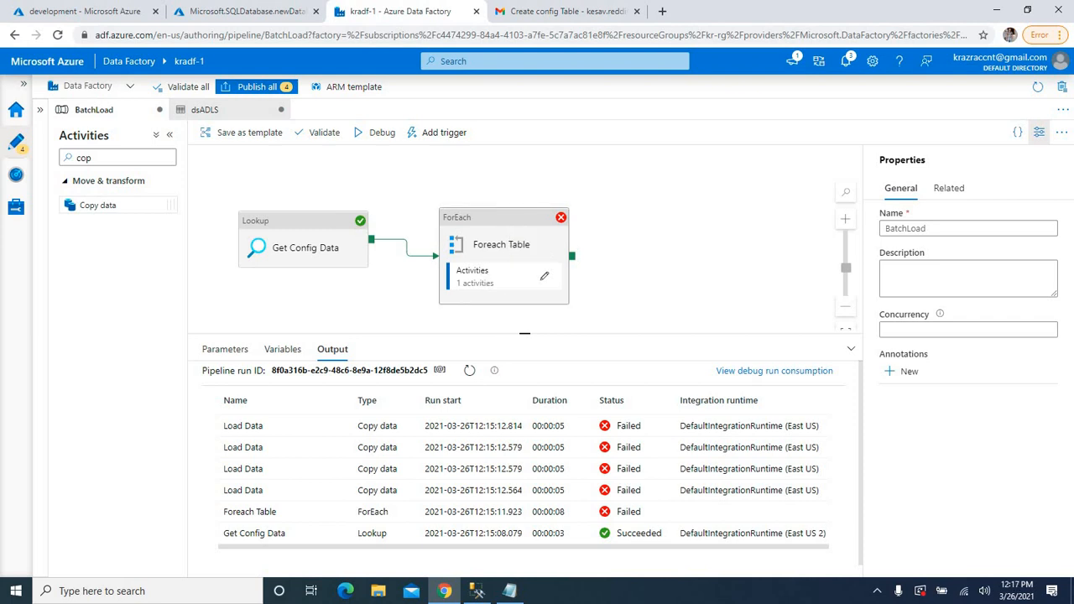
# Step: Open the source query expression of the Load Data activity inside Foreach Table for editing, ready to insert text before the table reference
pyautogui.click(496, 262)
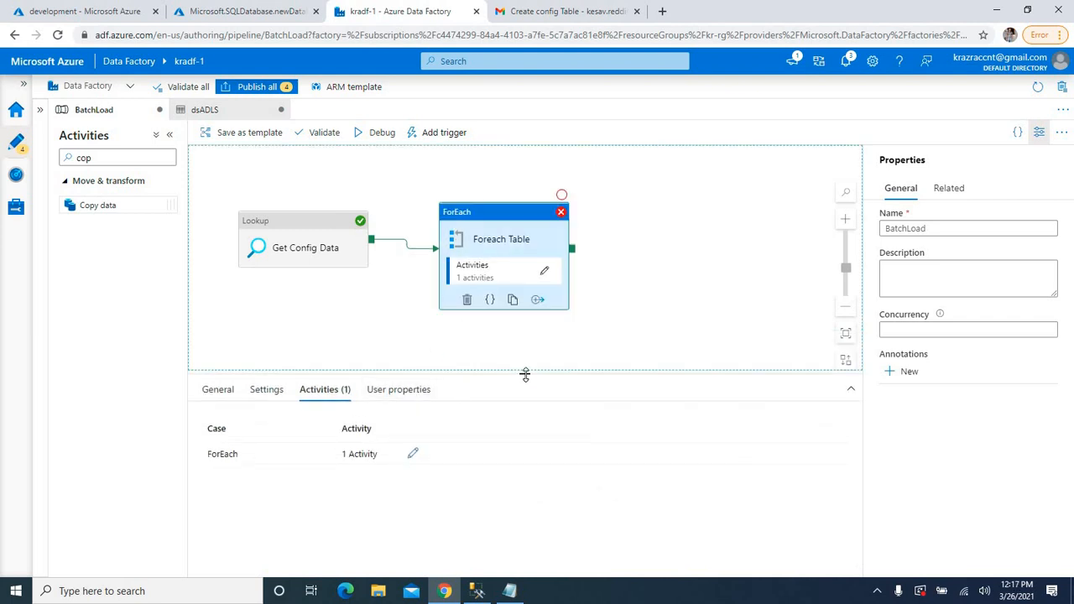
pyautogui.moveTo(525, 375); pyautogui.dragTo(531, 345)
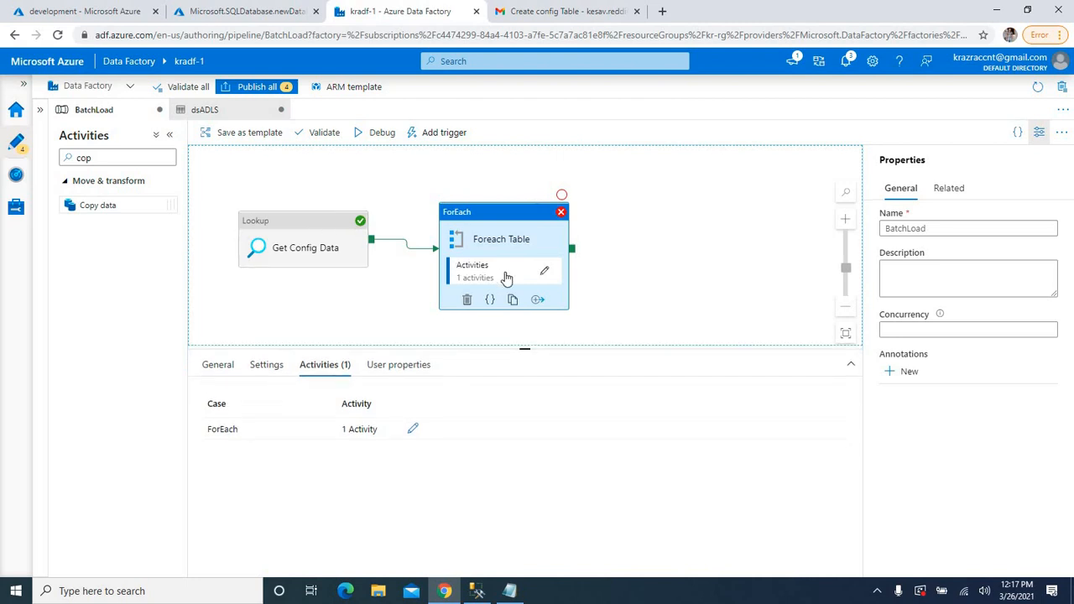
pyautogui.click(473, 277)
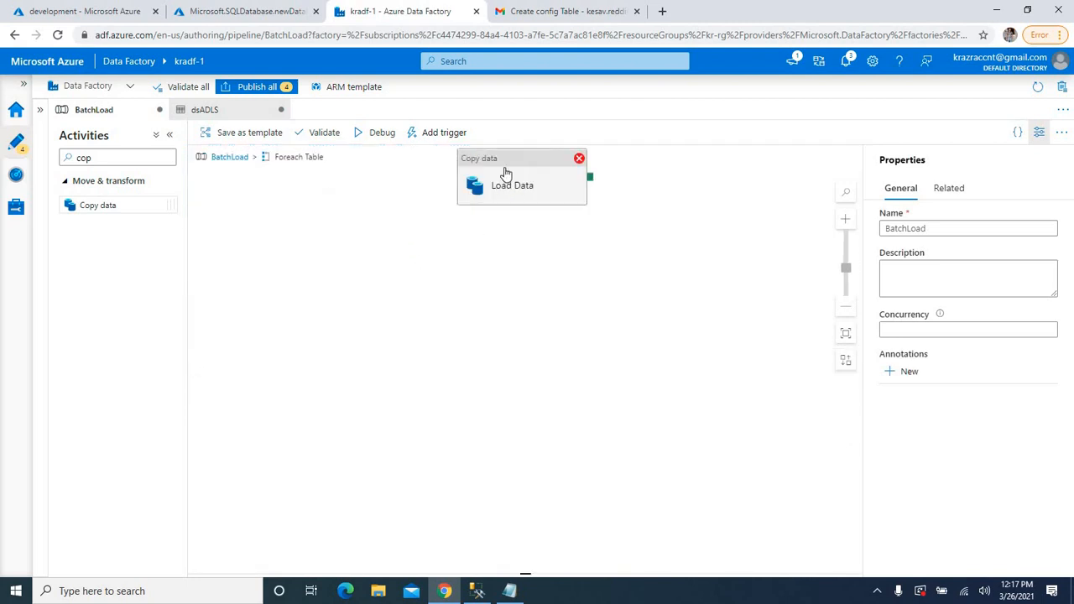
pyautogui.click(483, 210)
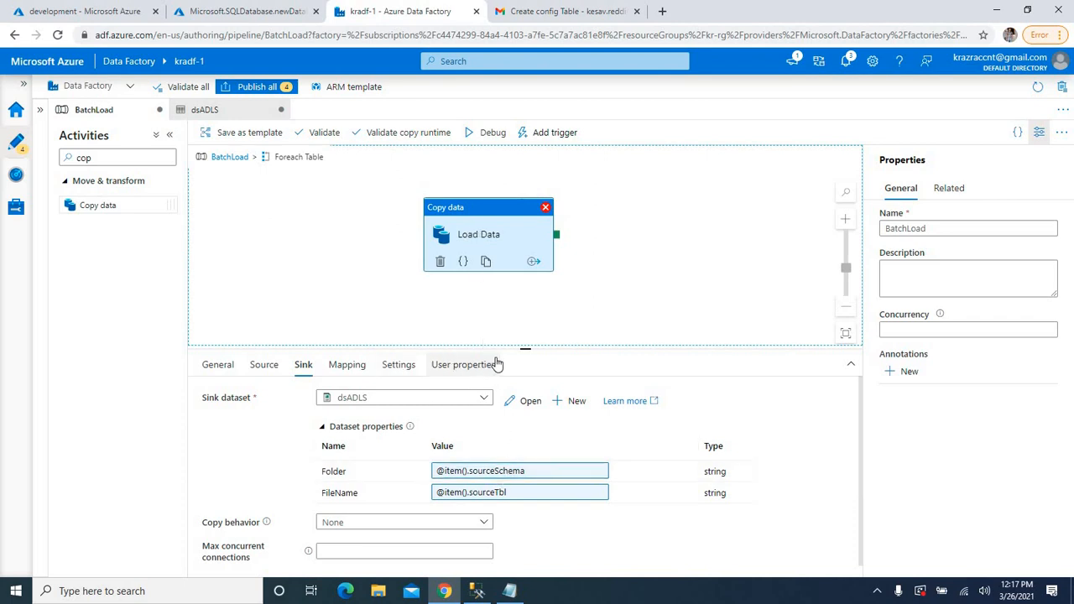
pyautogui.moveTo(526, 348); pyautogui.dragTo(526, 318)
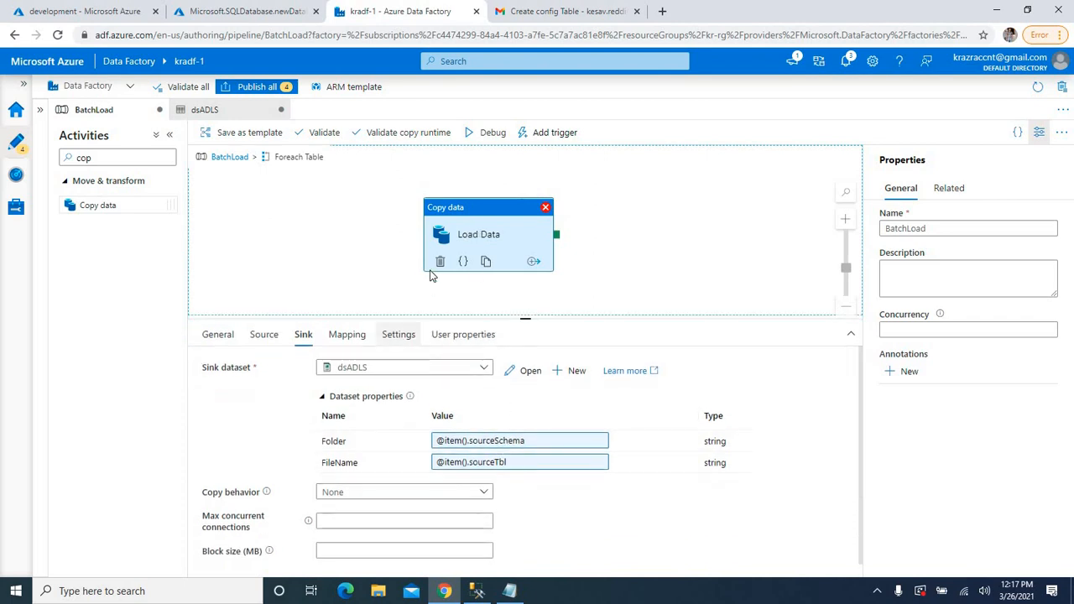
pyautogui.click(264, 334)
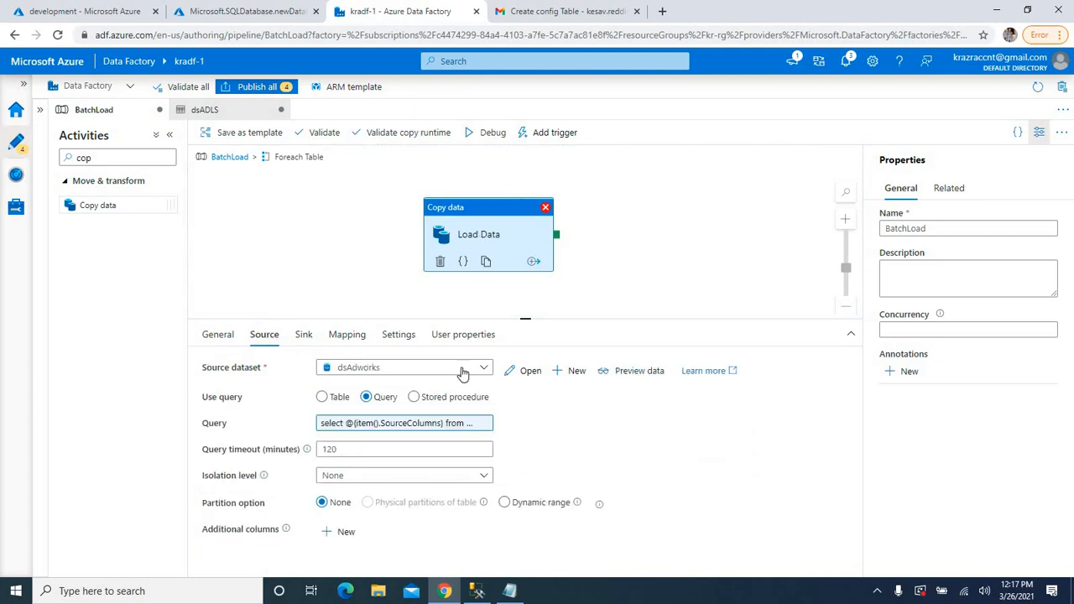
pyautogui.click(426, 424)
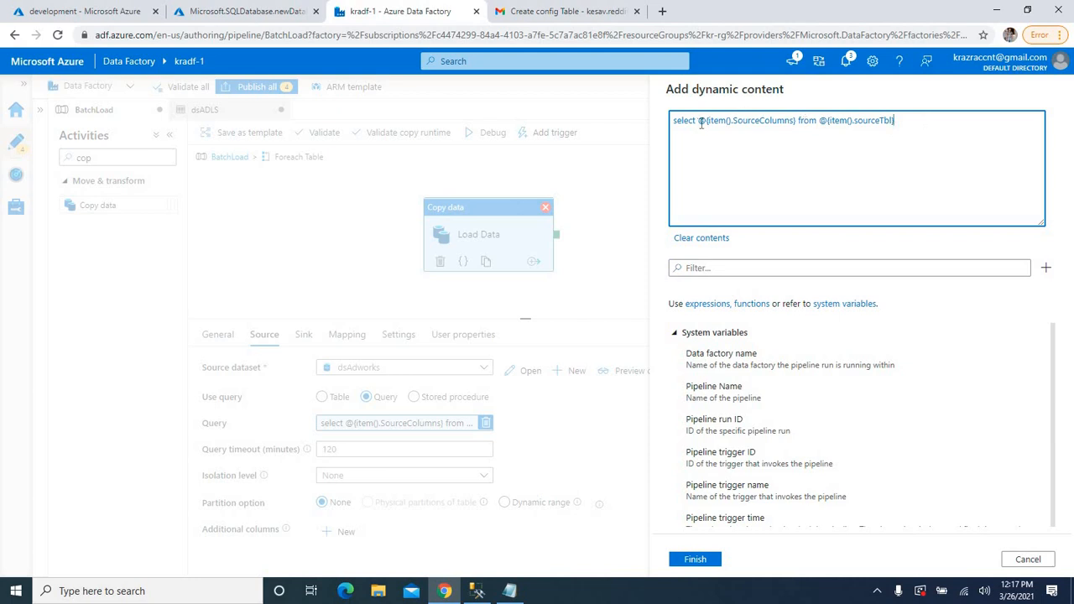
pyautogui.moveTo(700, 123); pyautogui.dragTo(796, 123)
pyautogui.doubleClick(805, 120)
pyautogui.click(822, 120)
# Step: Copy the sourceSchema column name from the tbl_config script in SQL Server Management Studio and insert it before @{item().sourceTbl} in the Data Factory query
pyautogui.click(477, 590)
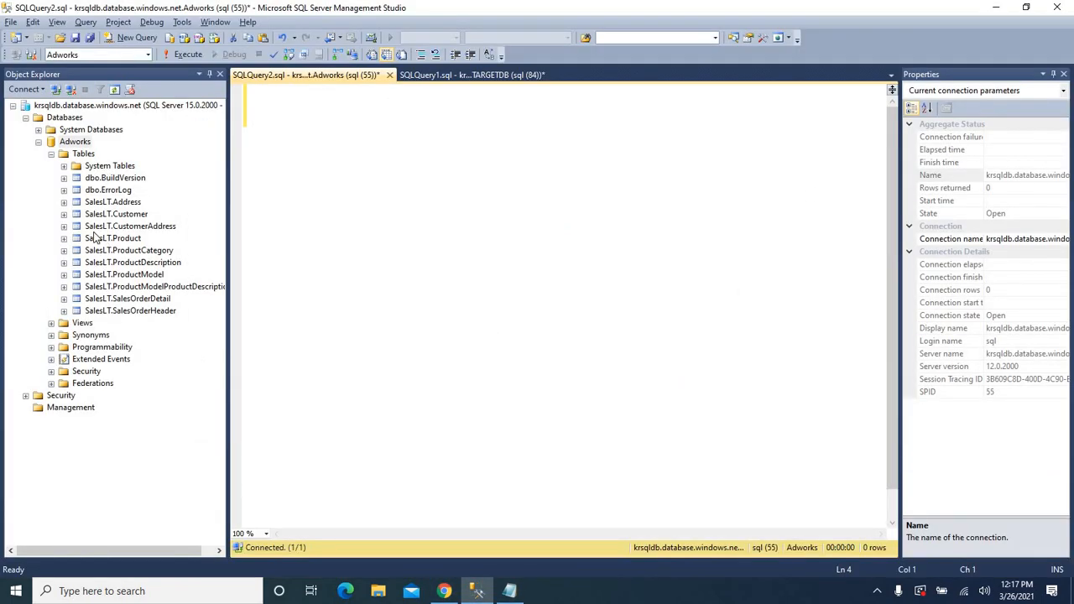
pyautogui.click(455, 77)
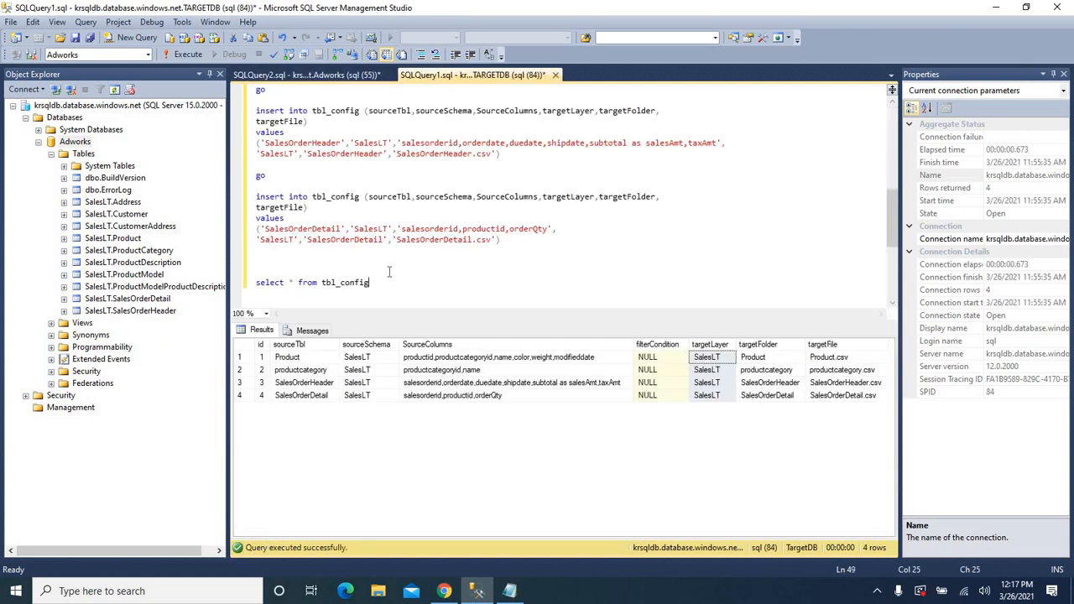
pyautogui.doubleClick(450, 227)
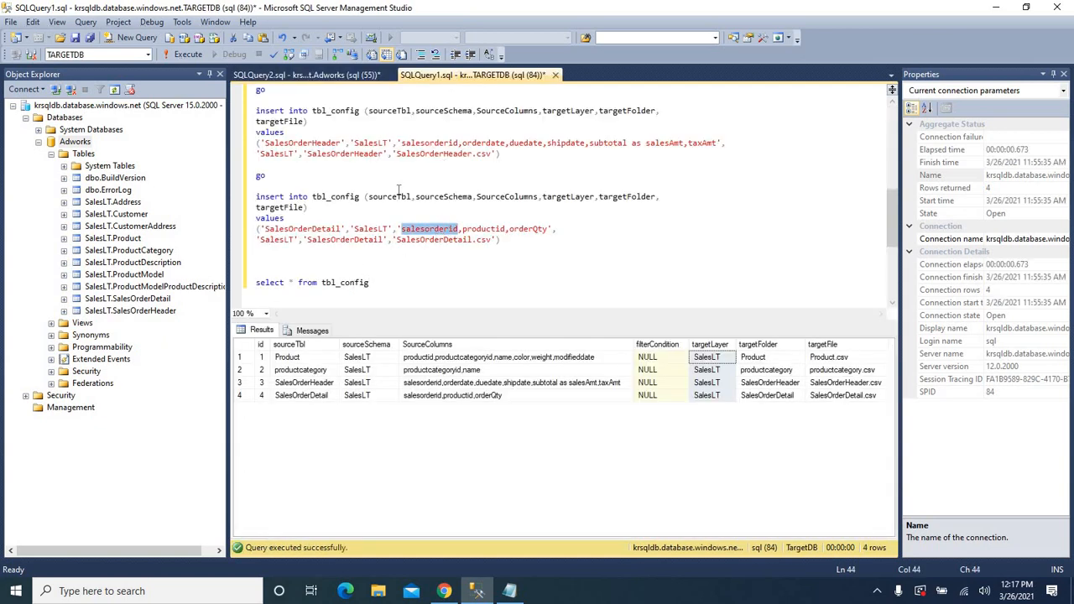
pyautogui.click(444, 198)
pyautogui.doubleClick(444, 198)
pyautogui.hotkey('ctrl', 'c')
pyautogui.hotkey('alt', 'Tab')
pyautogui.hotkey('ctrl', 'v')
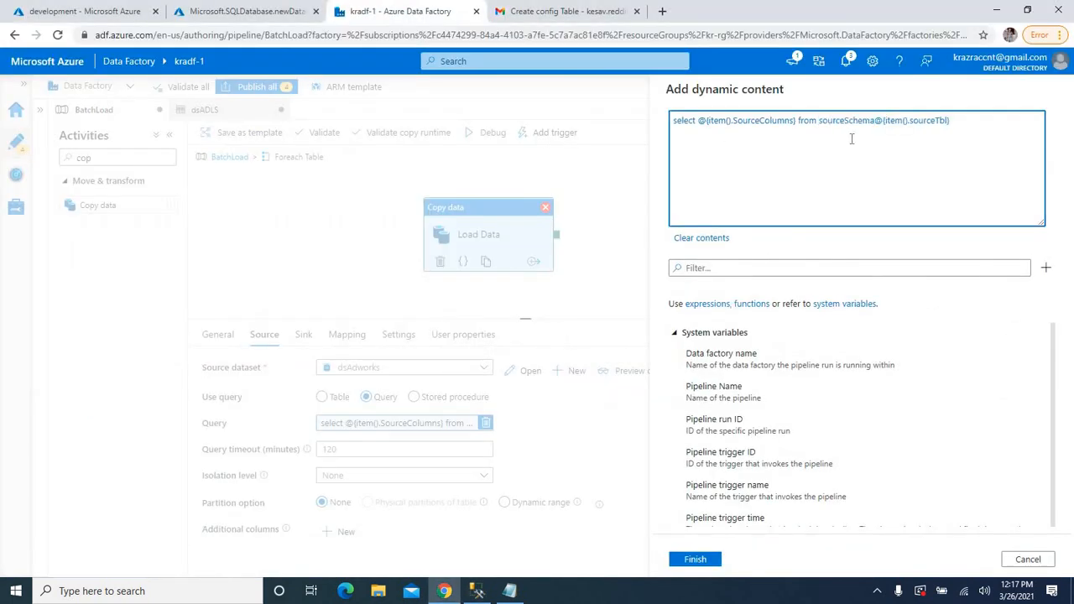
# Step: Complete the source query as select @{item().SourceColumns} from @{item().sourceSchema}.@{item().sourceTbl}
pyautogui.write('.')
pyautogui.keyDown('shift'); pyautogui.click(912, 121); pyautogui.keyUp('shift')
pyautogui.click(820, 121)
pyautogui.hotkey('ctrl', 'v')
pyautogui.write('}')
pyautogui.doubleClick(807, 122)
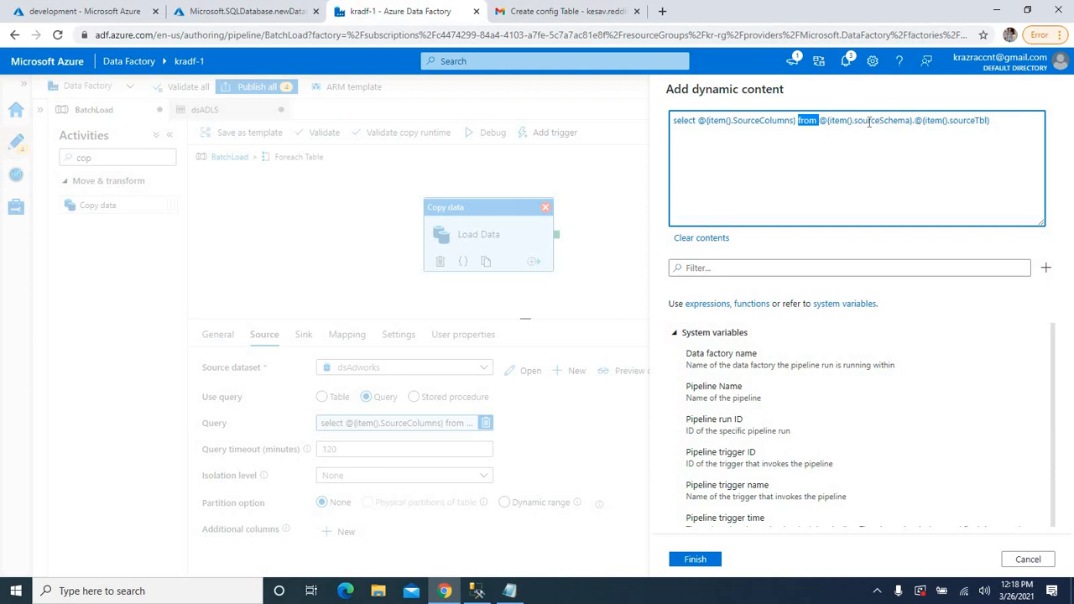
# Step: Check and accept the schema-qualified source query, and run the BatchLoad pipeline in debug mode
pyautogui.click(968, 123)
pyautogui.doubleClick(904, 122)
pyautogui.moveTo(821, 122); pyautogui.dragTo(912, 123)
pyautogui.click(1001, 123)
pyautogui.click(696, 559)
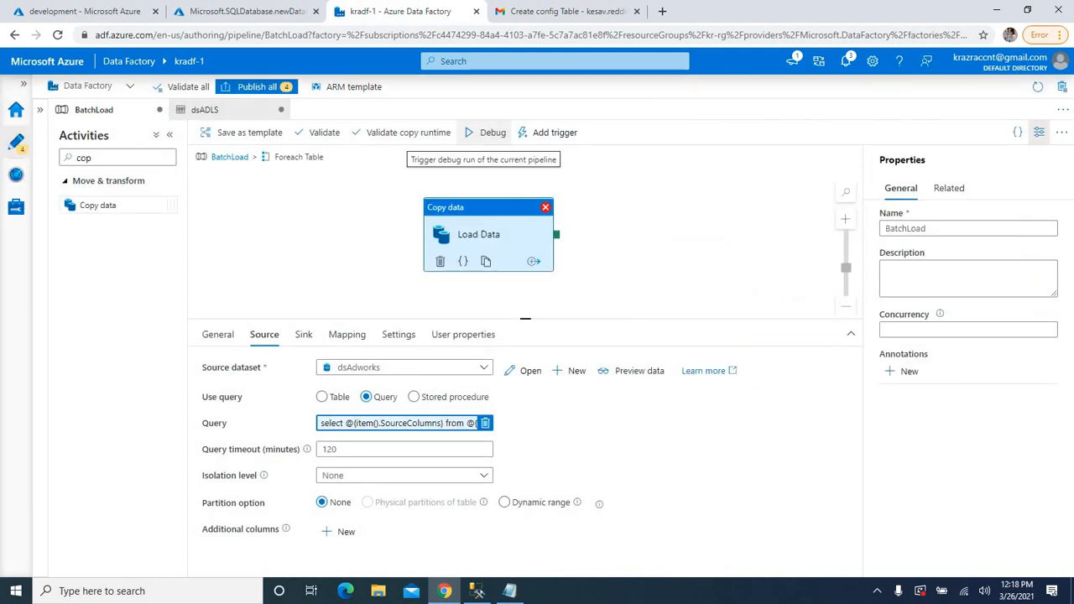
pyautogui.click(471, 138)
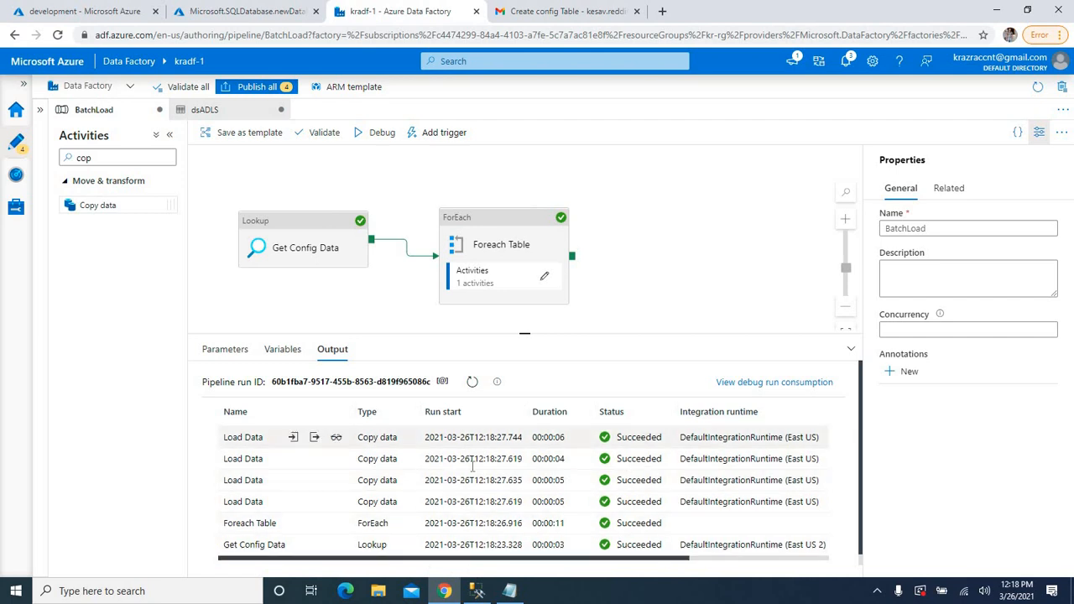
# Step: Switch to SQL Server Management Studio and write select * from [SalesLT].[SalesOrderDetail] in the Adworks query
pyautogui.click(477, 591)
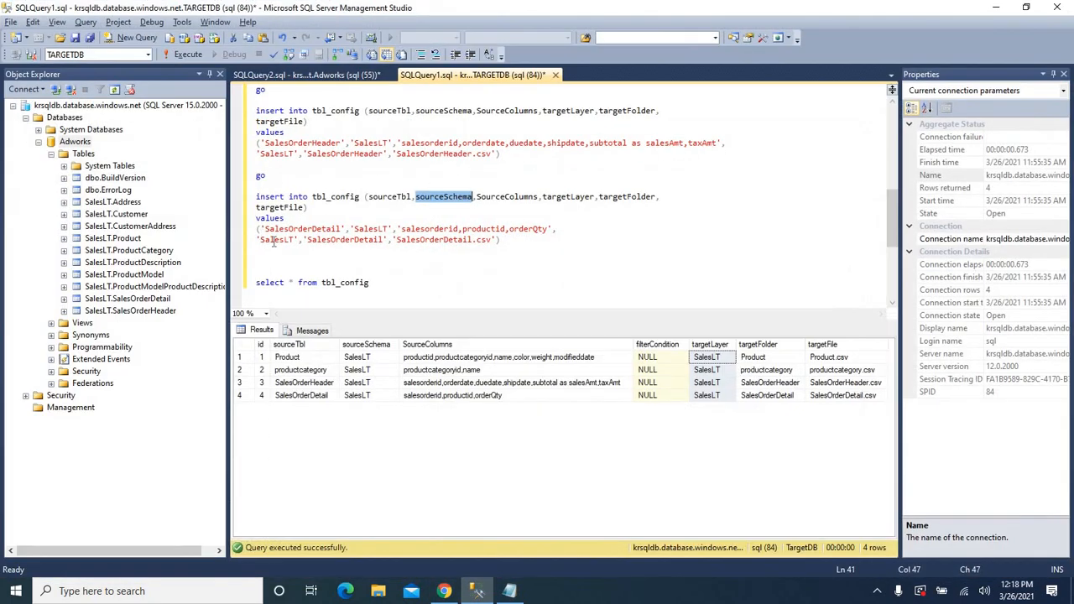
pyautogui.click(398, 286)
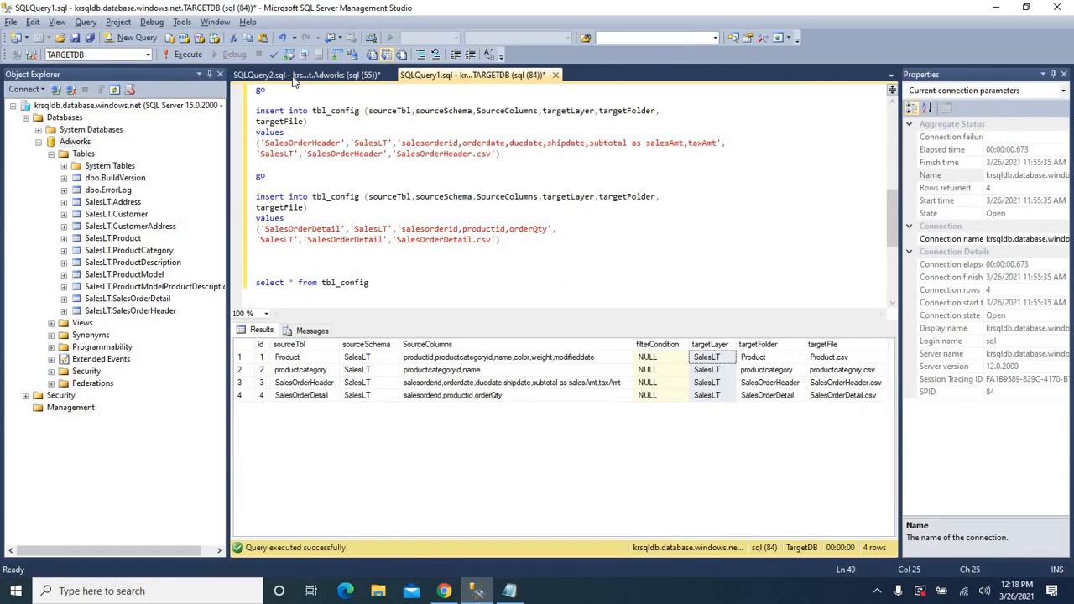
pyautogui.hotkey('ctrl', 'Tab')
pyautogui.press('Return')
pyautogui.press('Return')
pyautogui.write('select ')
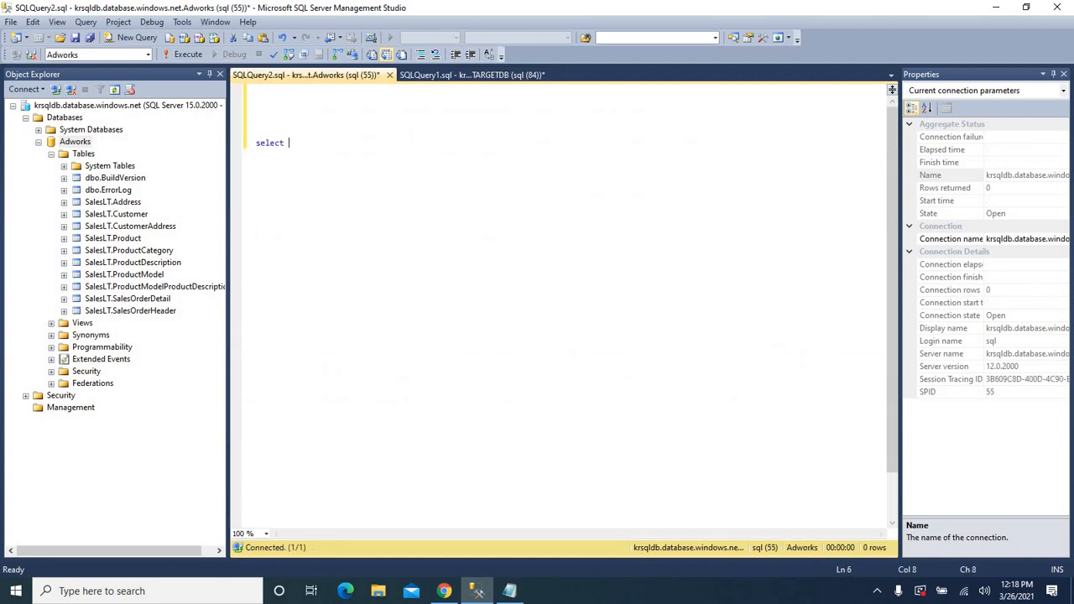
pyautogui.write('* fro')
pyautogui.write('r')
pyautogui.click(128, 299)
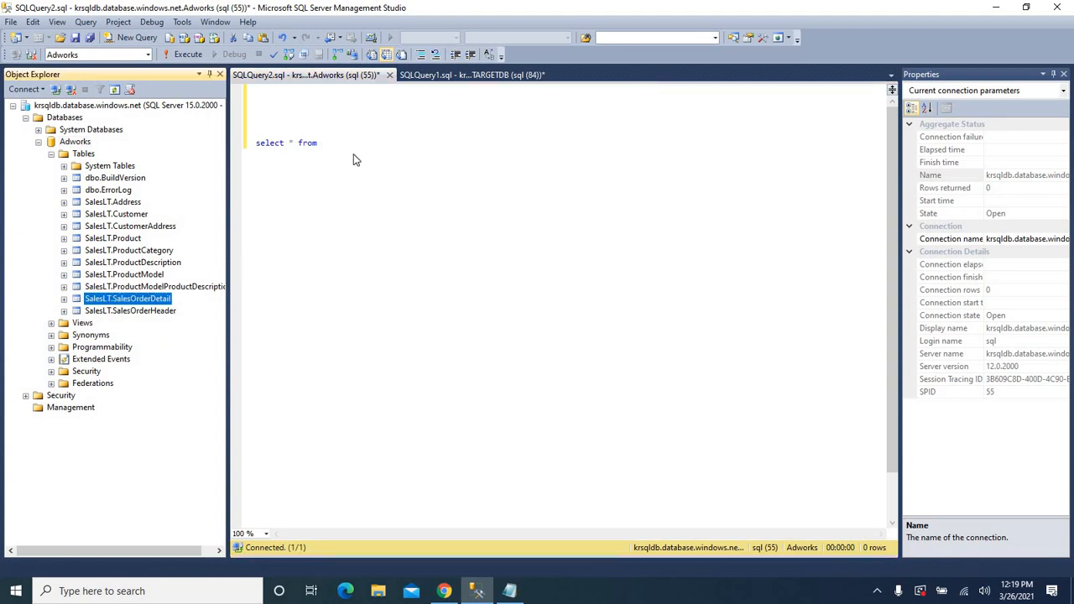
pyautogui.moveTo(127, 300); pyautogui.dragTo(394, 151)
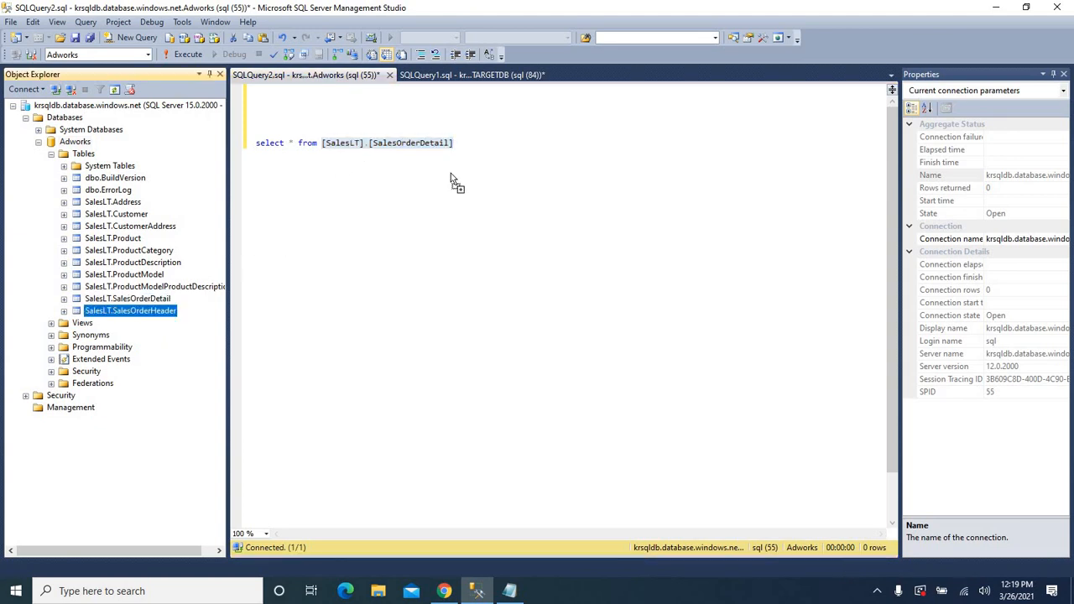
# Step: Replace the table in the Adworks query with [SalesLT].[SalesOrderHeader]
pyautogui.moveTo(468, 162); pyautogui.dragTo(454, 145)
pyautogui.click(453, 144)
pyautogui.hotkey('ctrl', 'Left')
pyautogui.hotkey('ctrl', 'Left')
pyautogui.hotkey('ctrl', 'Left')
pyautogui.hotkey('ctrl', 'Left')
pyautogui.hotkey('ctrl', 'Left')
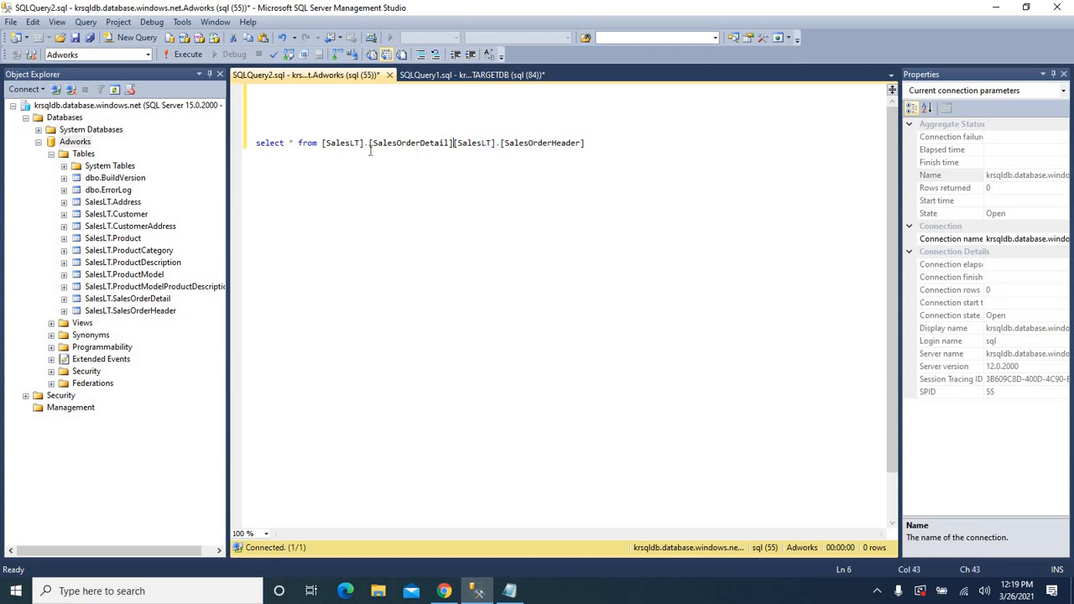
pyautogui.keyDown('shift'); pyautogui.click(323, 143); pyautogui.keyUp('shift')
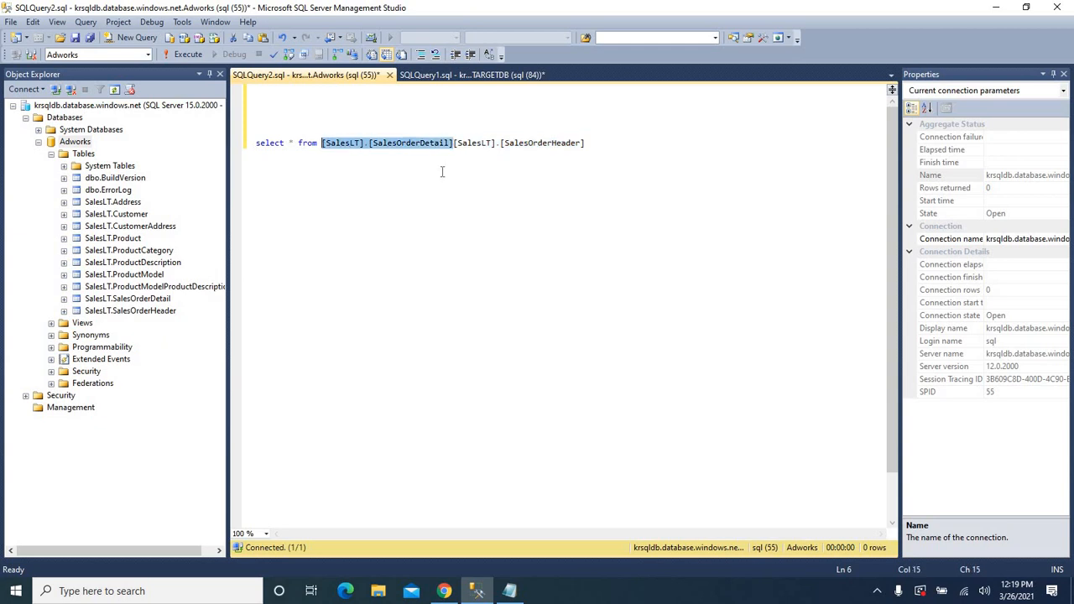
pyautogui.press('Delete')
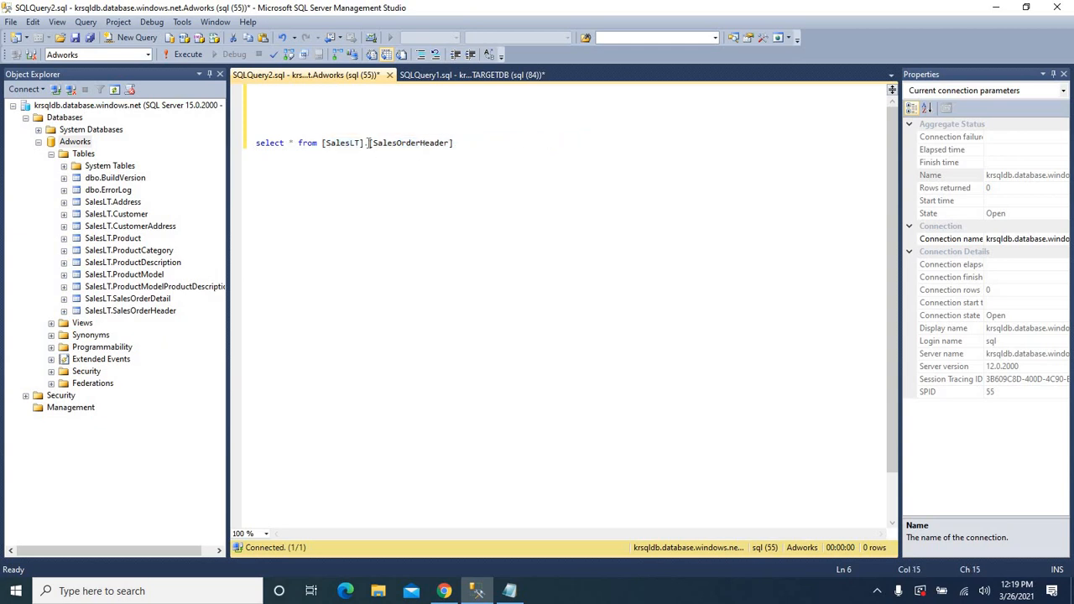
# Step: Remove the [SalesLT]. schema prefix from the query and execute it with only [SalesOrderHeader]
pyautogui.moveTo(369, 143); pyautogui.dragTo(319, 146)
pyautogui.press('Delete')
pyautogui.click(422, 143)
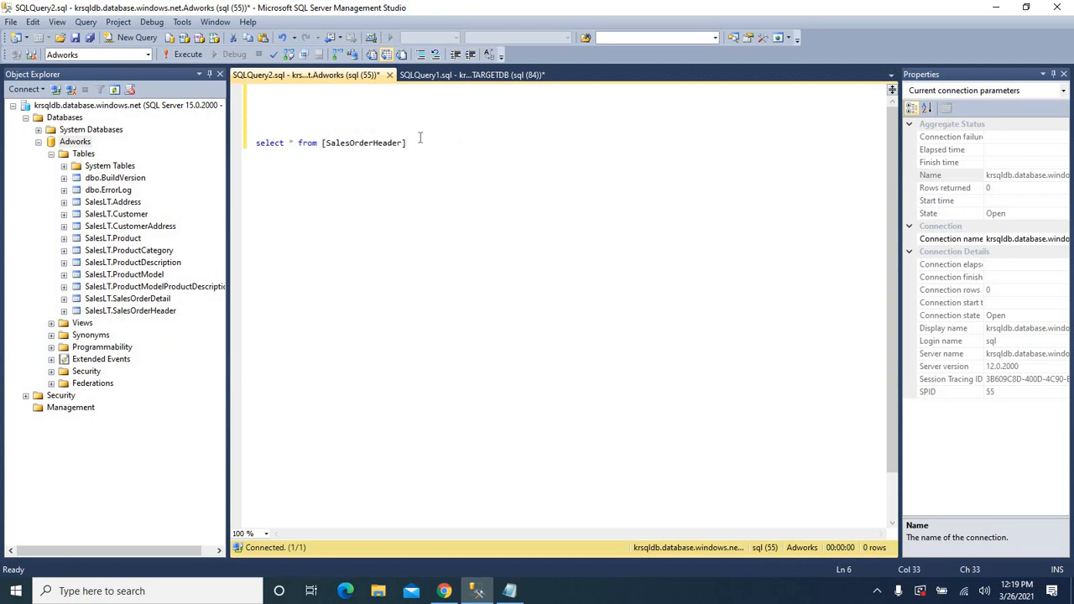
pyautogui.click(188, 54)
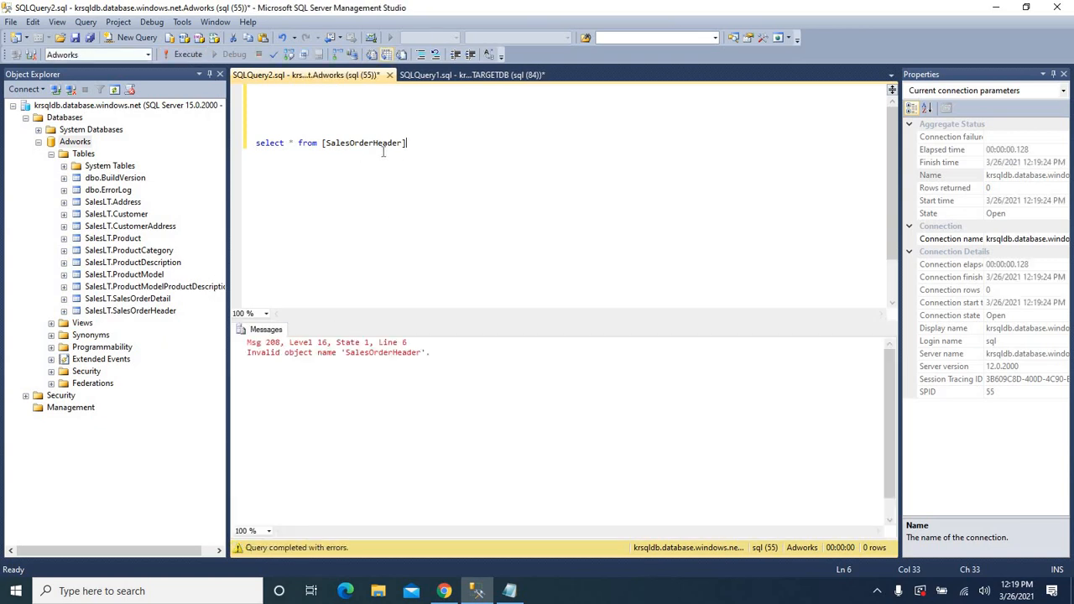
# Step: Restore the [SalesLT]. schema prefix before [SalesOrderHeader] and execute the query again
pyautogui.moveTo(415, 143); pyautogui.dragTo(252, 145)
pyautogui.click(385, 174)
pyautogui.click(322, 146)
pyautogui.hotkey('ctrl', 'v')
pyautogui.moveTo(476, 143); pyautogui.dragTo(242, 144)
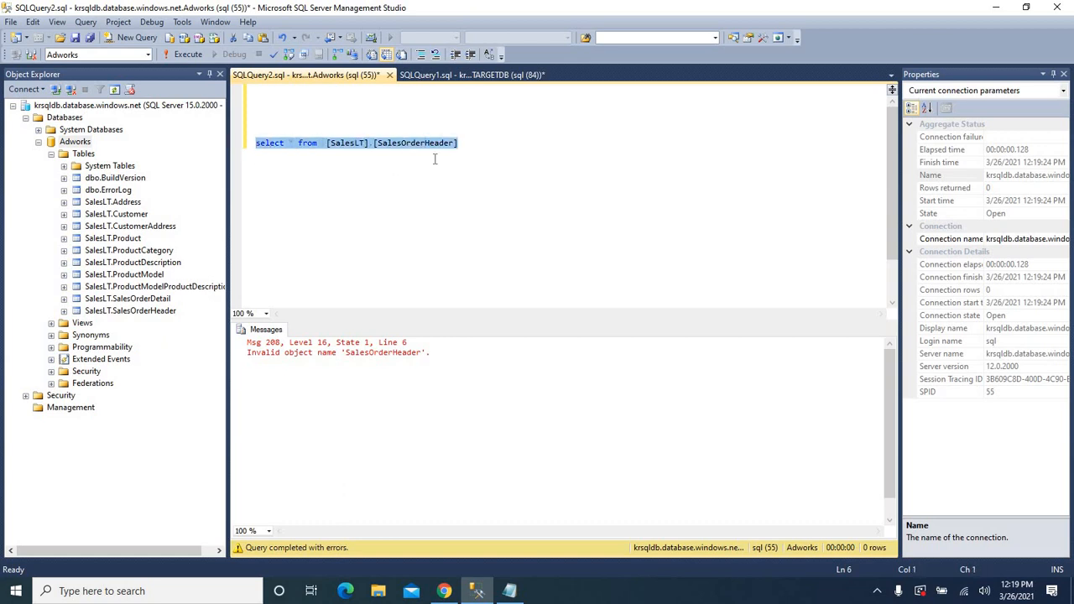
pyautogui.click(469, 148)
pyautogui.moveTo(479, 145); pyautogui.dragTo(238, 149)
pyautogui.moveTo(328, 148); pyautogui.dragTo(398, 144)
pyautogui.moveTo(471, 143); pyautogui.dragTo(252, 143)
pyautogui.click(188, 54)
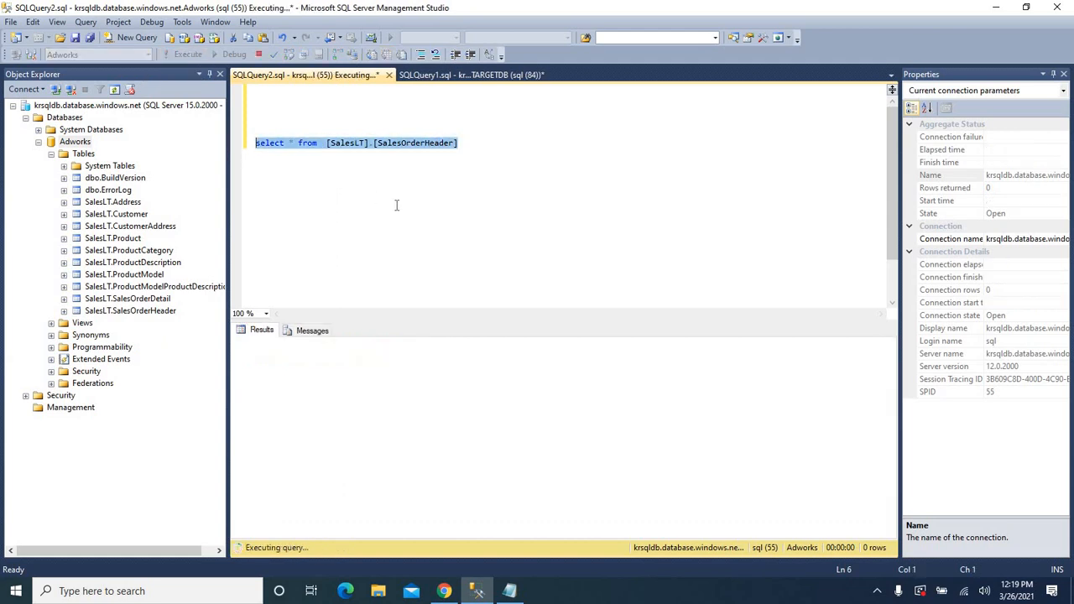
pyautogui.click(477, 143)
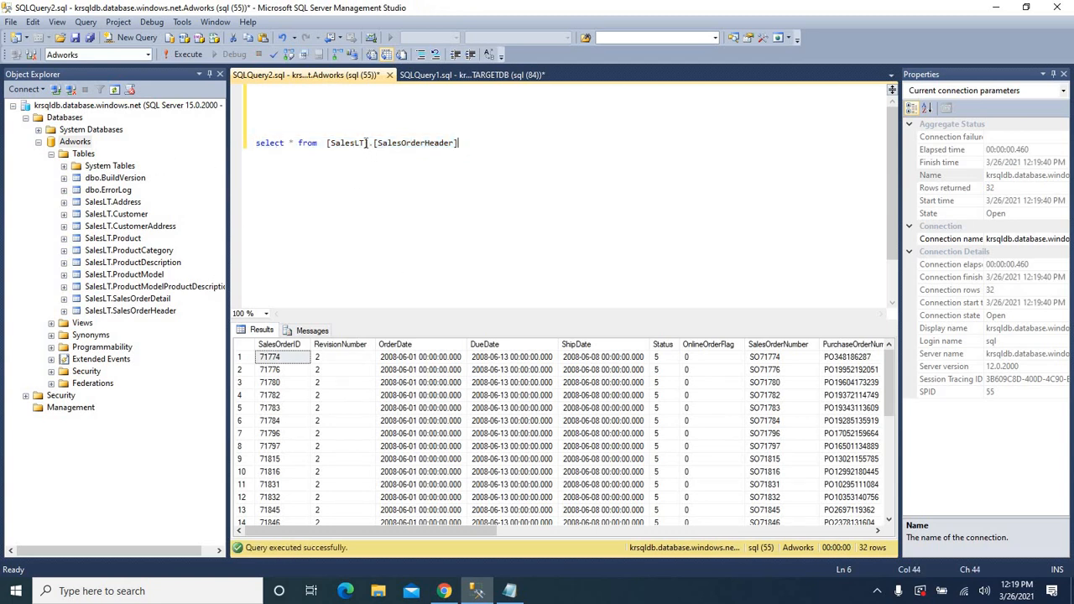
pyautogui.moveTo(369, 143); pyautogui.dragTo(327, 143)
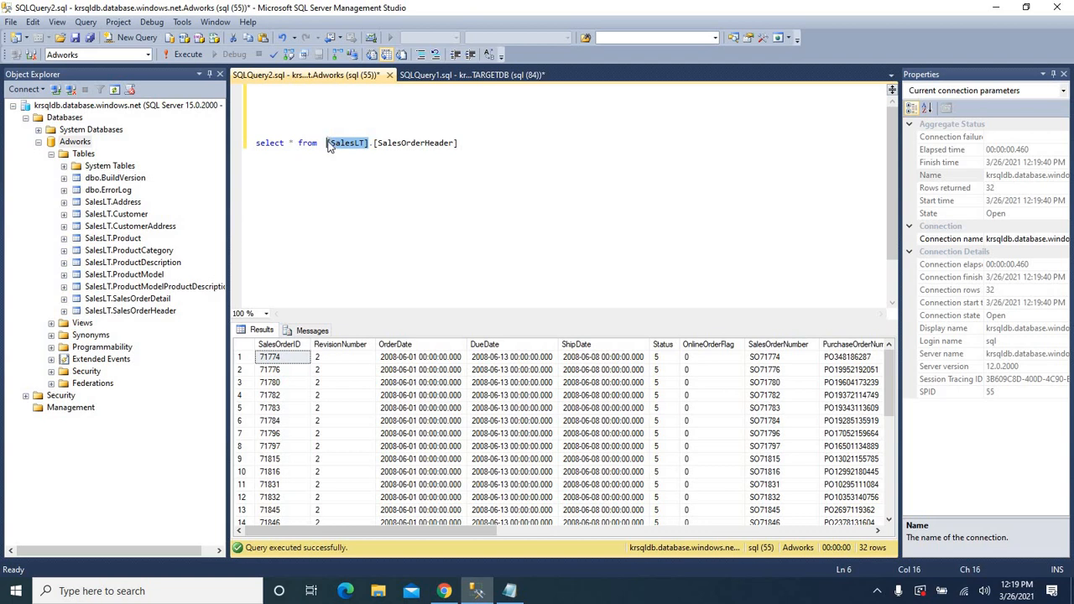
pyautogui.click(505, 152)
pyautogui.moveTo(480, 142); pyautogui.dragTo(259, 141)
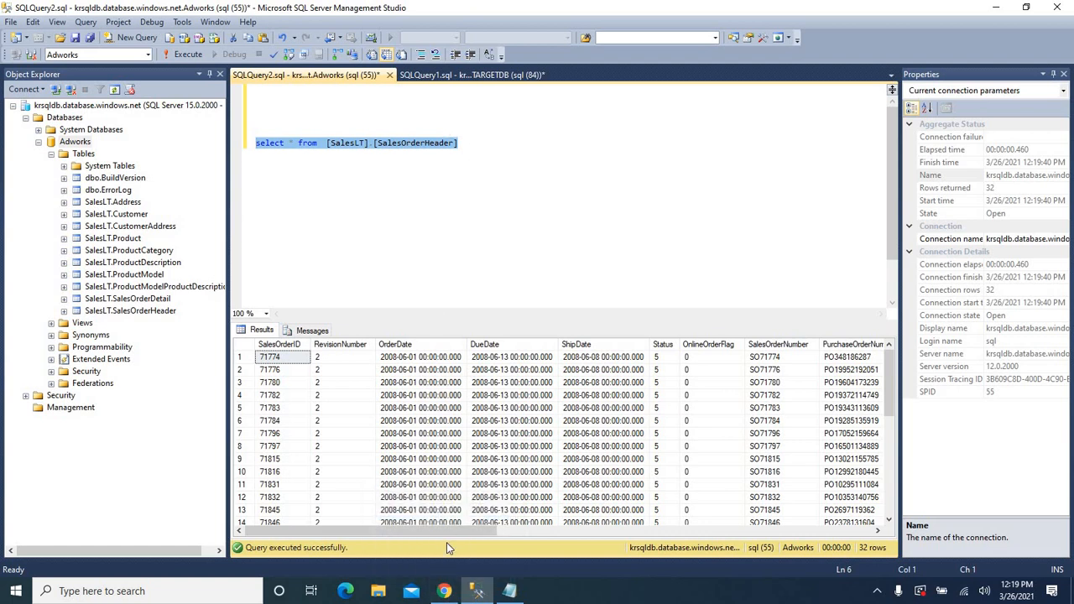
# Step: Switch to the Azure portal, open the SalesLT folder in the development container of the kradls storage account, and review the output files
pyautogui.click(444, 591)
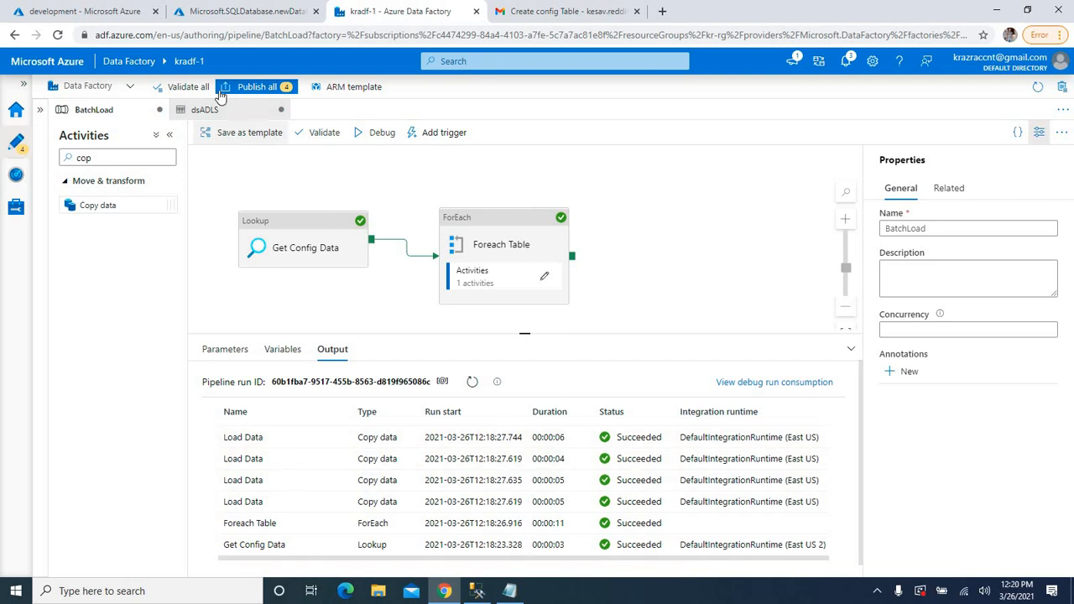
pyautogui.click(82, 14)
pyautogui.click(26, 87)
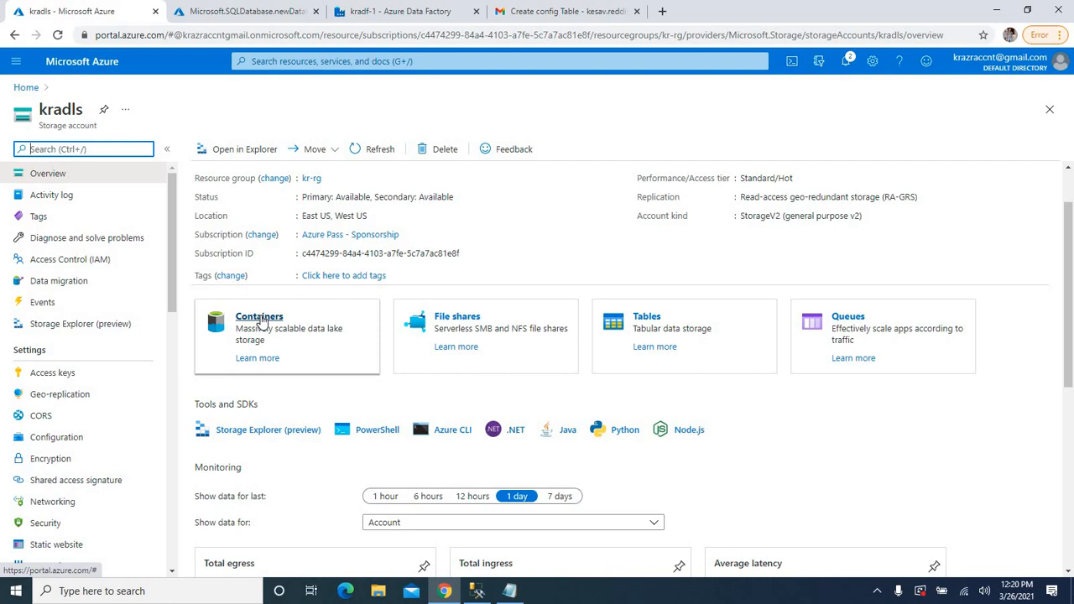
pyautogui.click(261, 319)
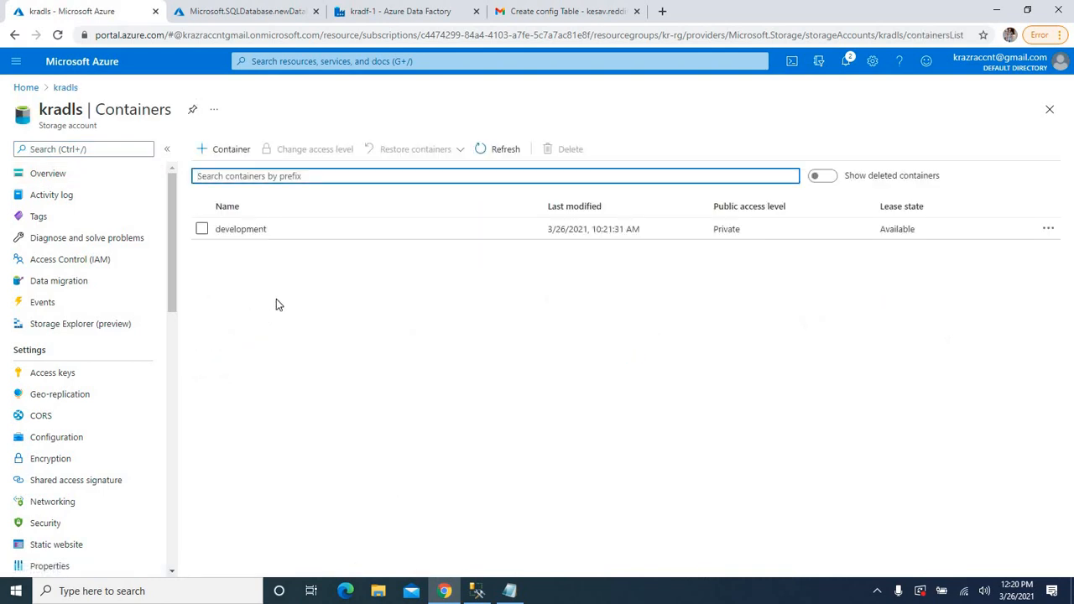
pyautogui.click(225, 236)
pyautogui.click(225, 235)
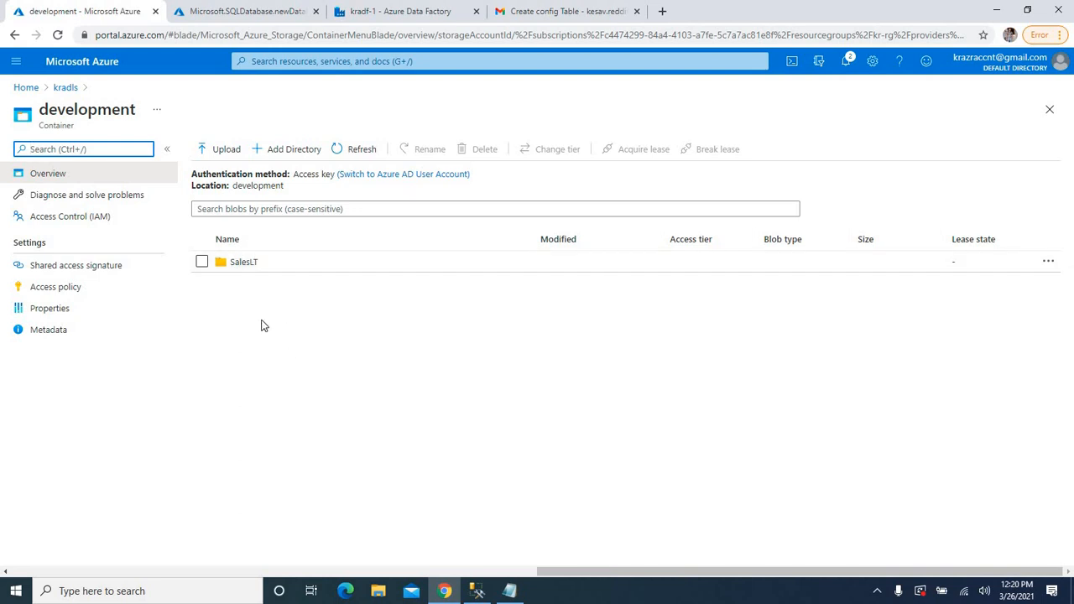
pyautogui.click(243, 263)
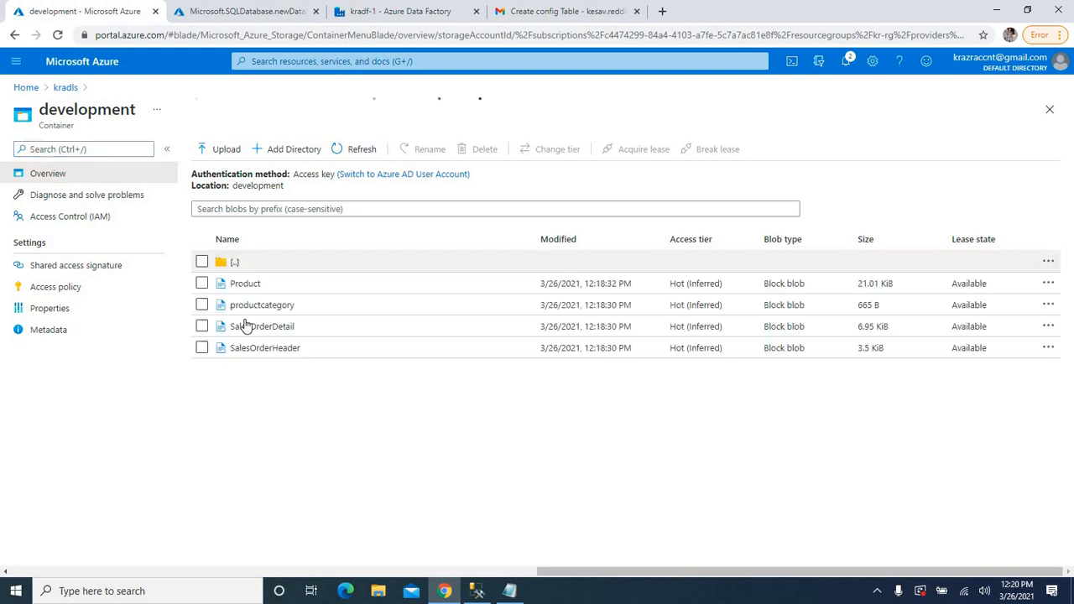
pyautogui.moveTo(280, 419); pyautogui.dragTo(269, 310)
pyautogui.click(303, 410)
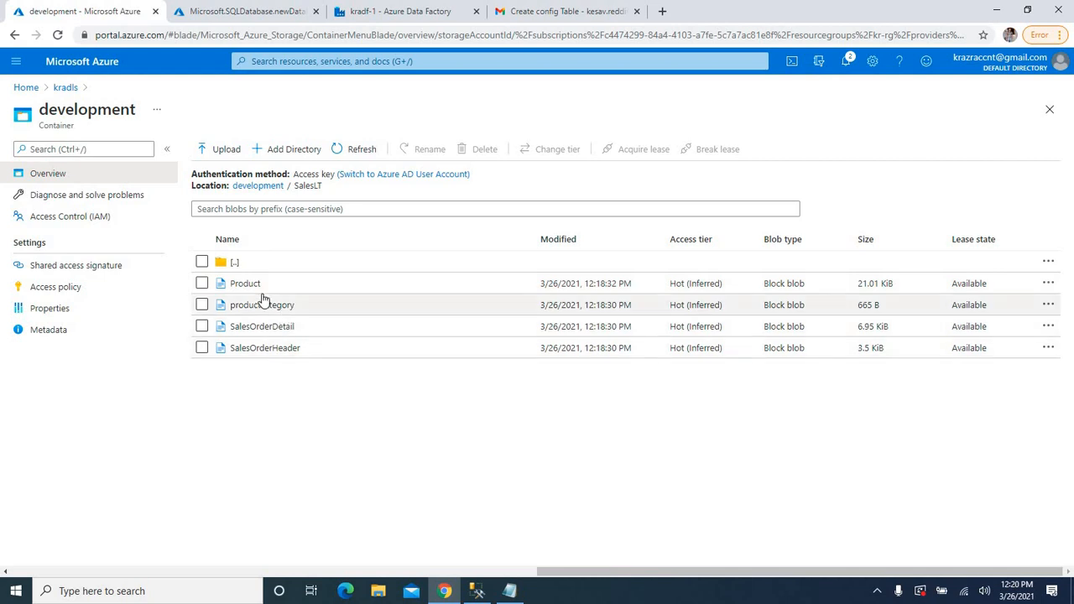
# Step: Open the Product file in the SalesLT folder for viewing, examine its header and data rows, and close it
pyautogui.rightClick(248, 289)
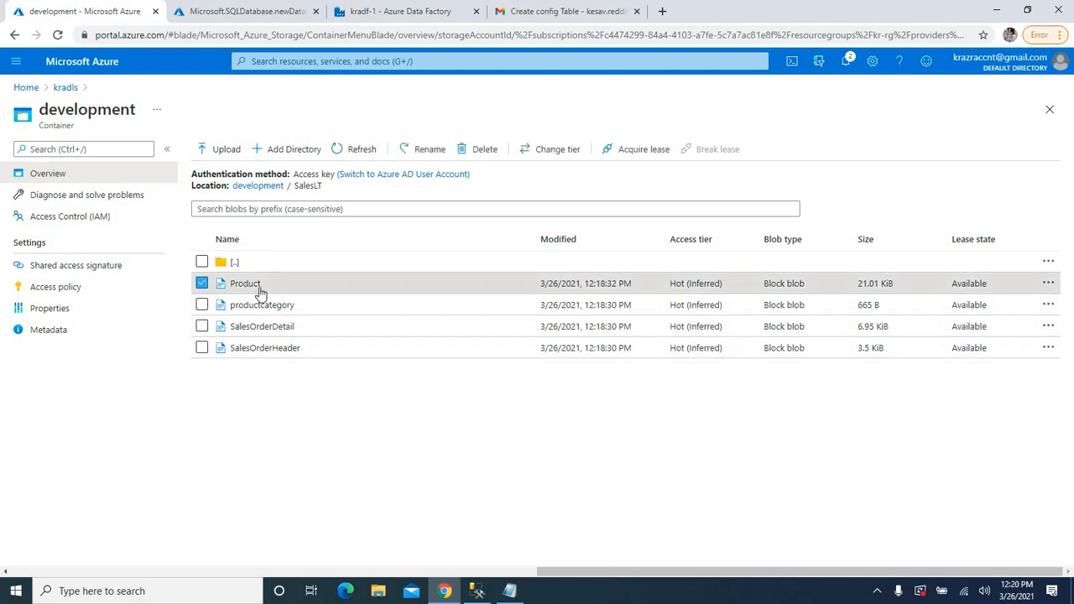
pyautogui.click(286, 299)
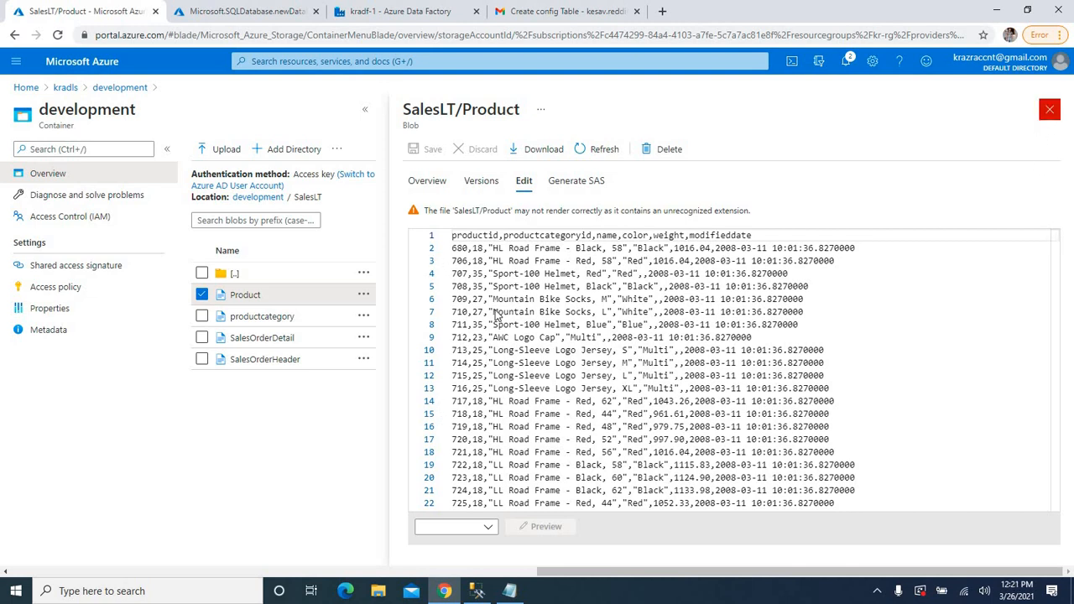
pyautogui.click(1050, 109)
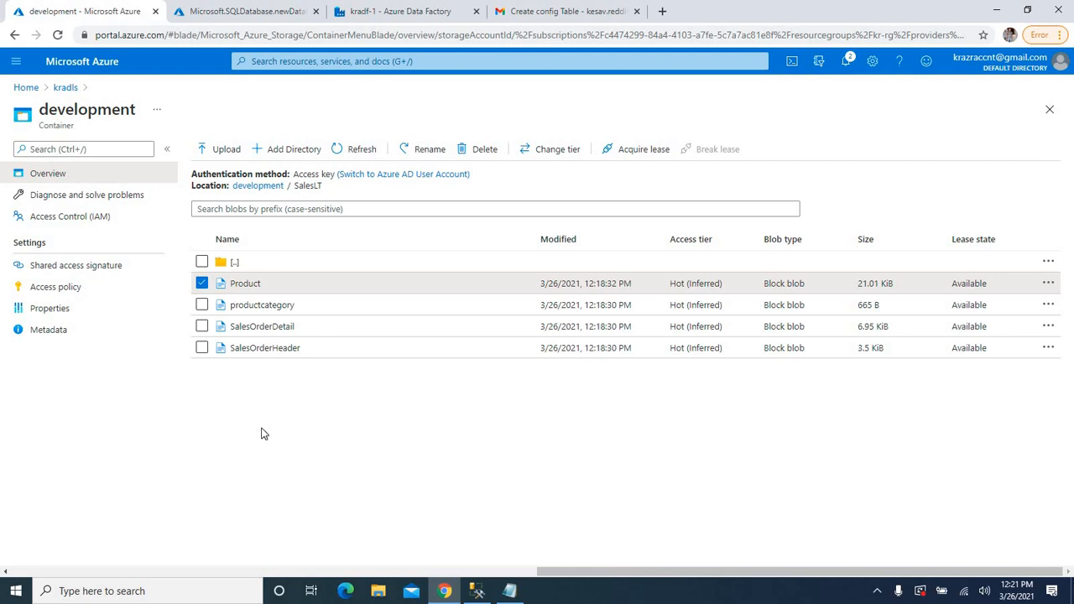
pyautogui.moveTo(265, 443); pyautogui.dragTo(298, 432)
# Step: Switch to SQL Server Management Studio and review the tbl_config drop and create statements in the TARGETDB query, highlighting the column definitions and whole block
pyautogui.click(477, 591)
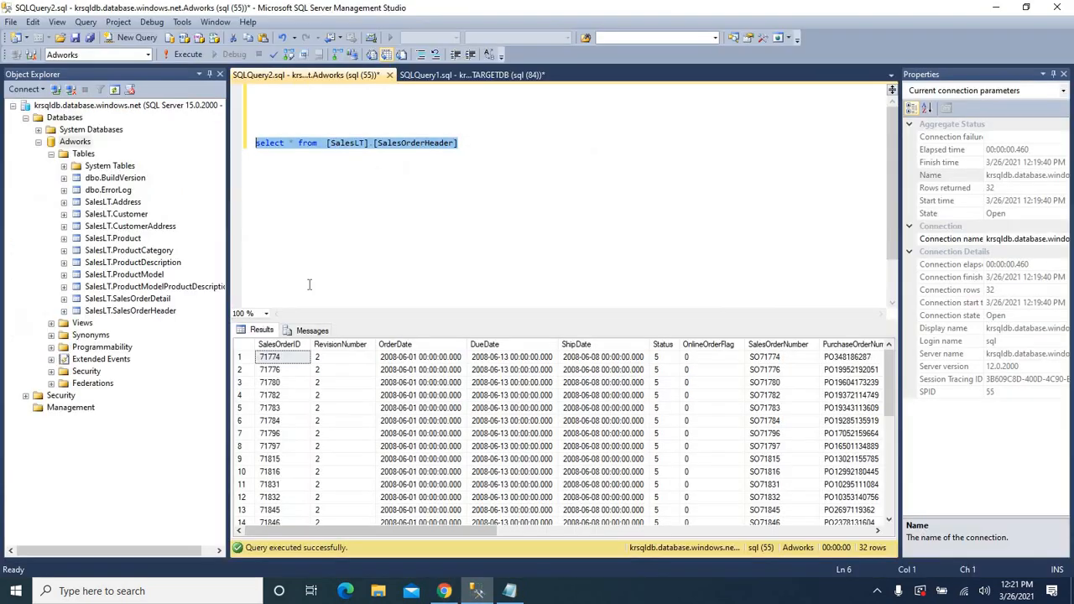
pyautogui.click(473, 75)
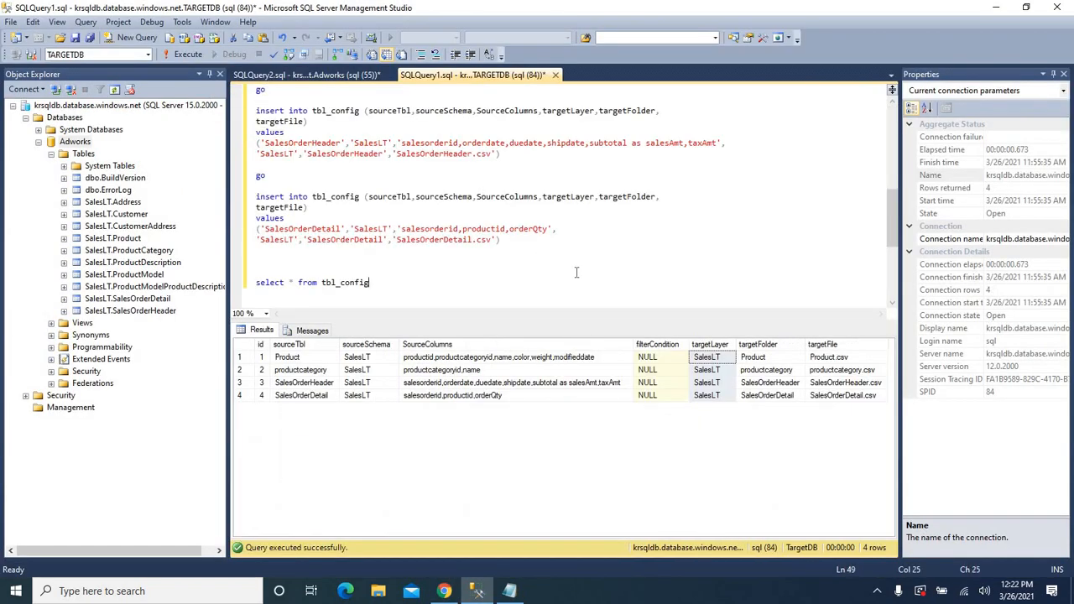
pyautogui.scroll(10, 403, 265)
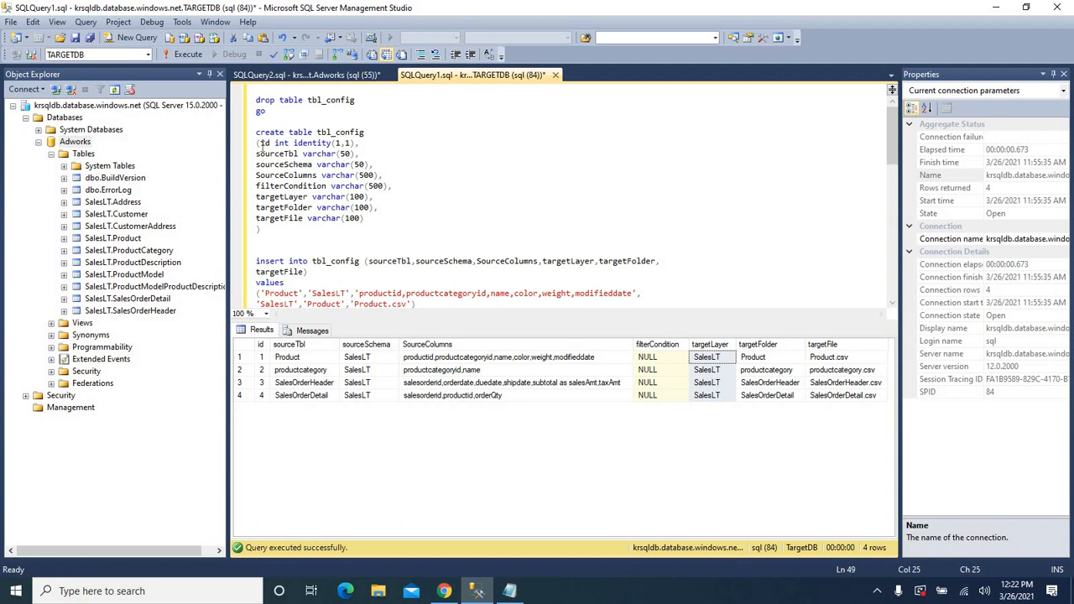
pyautogui.moveTo(262, 144); pyautogui.dragTo(378, 221)
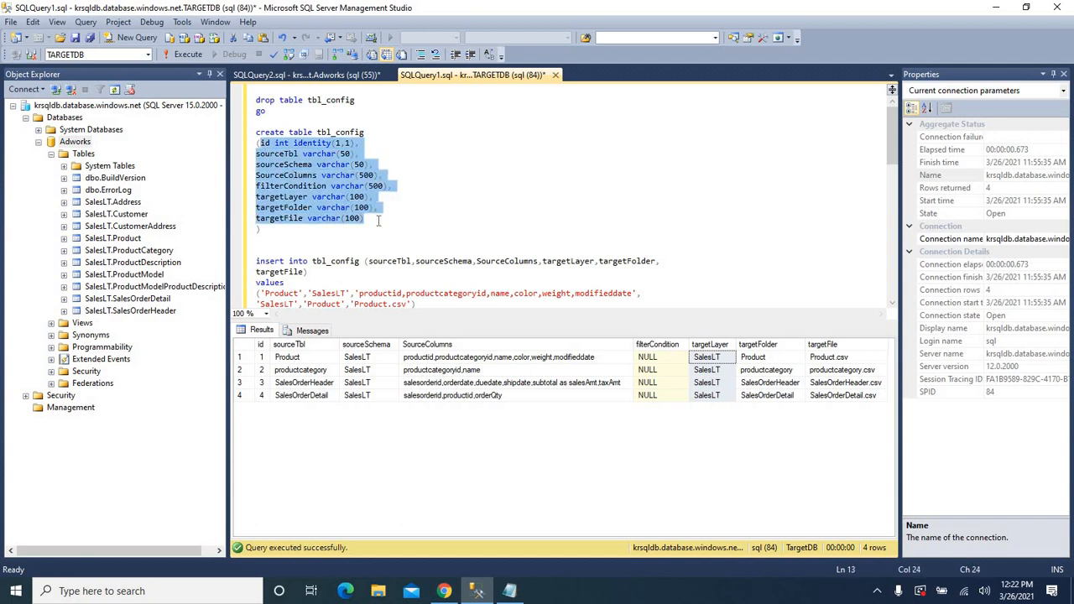
pyautogui.click(399, 220)
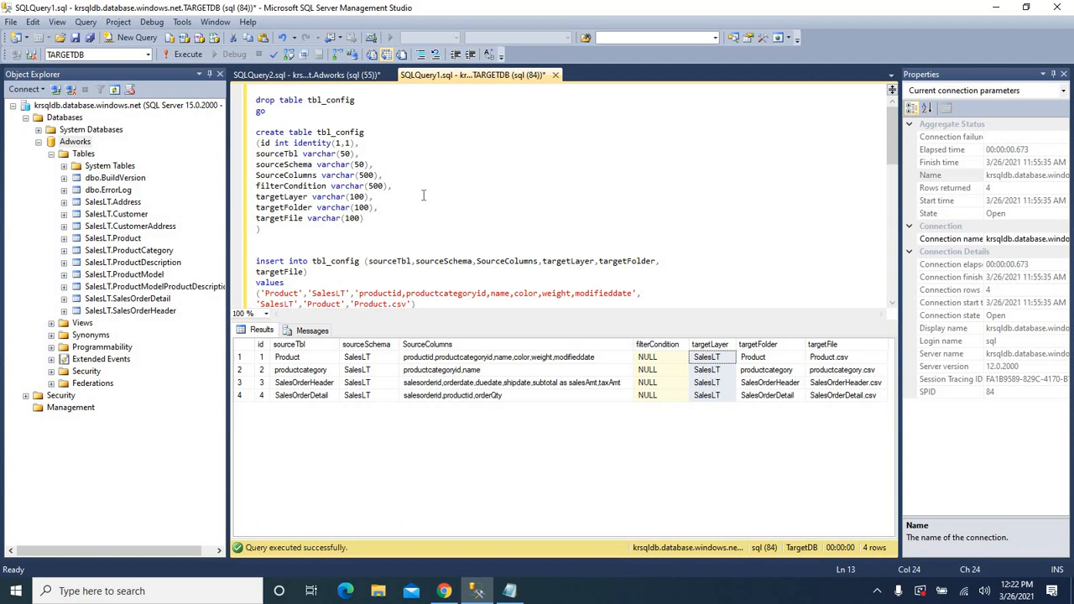
pyautogui.doubleClick(343, 101)
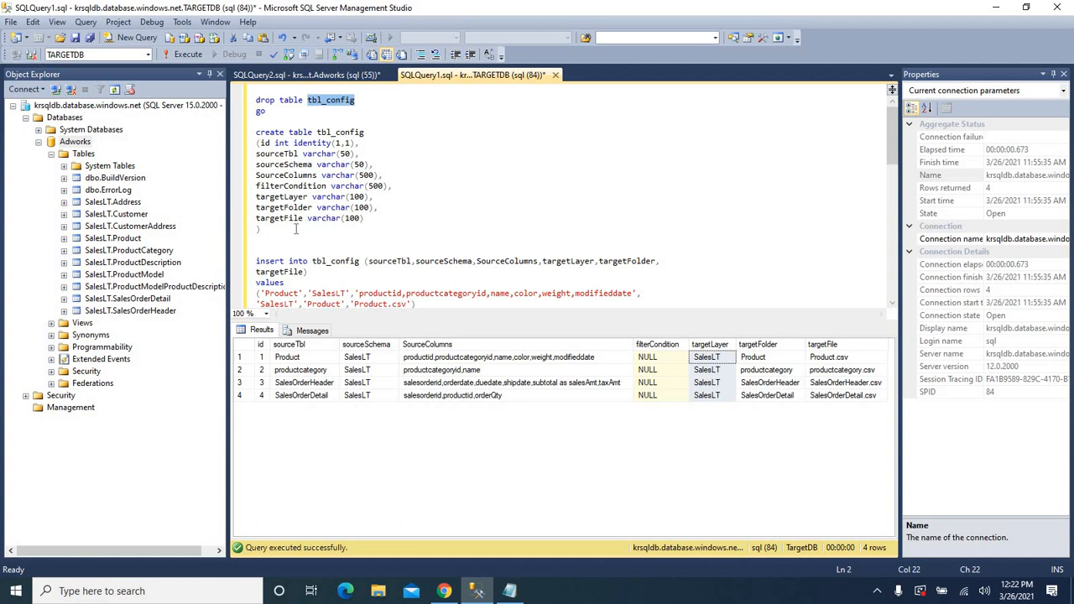
pyautogui.moveTo(272, 234); pyautogui.dragTo(254, 99)
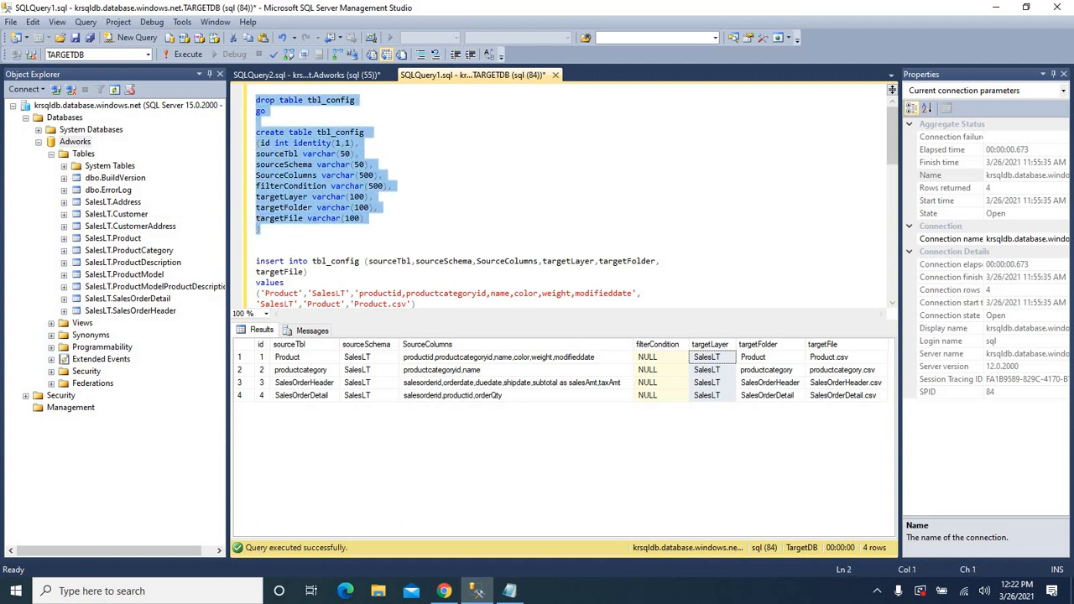